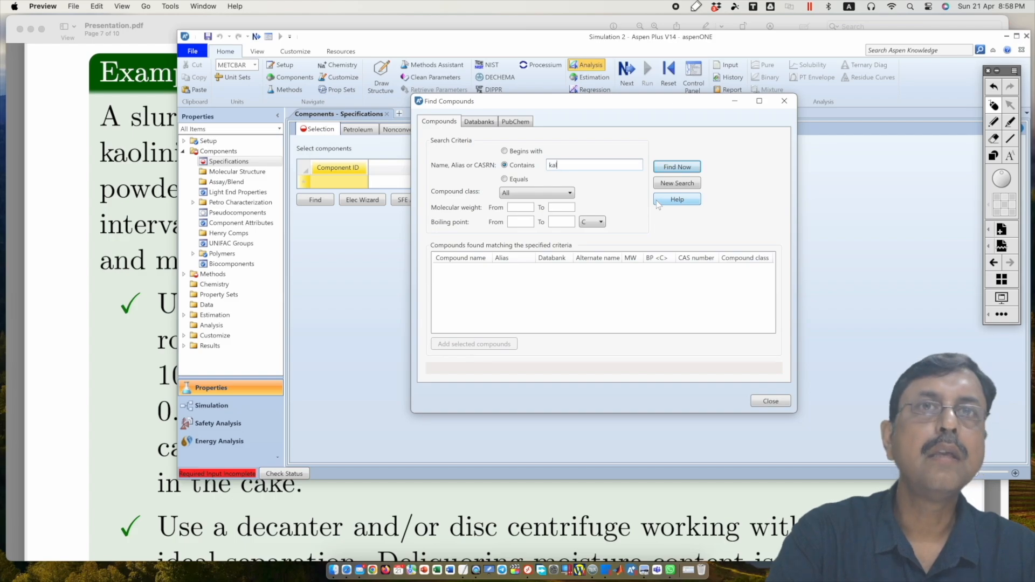
# Search the databanks for compounds containing "kaolinite", add the KAOLINITE match to the component list, and close the search.
pyautogui.press('BackSpace')
pyautogui.write('olinite')
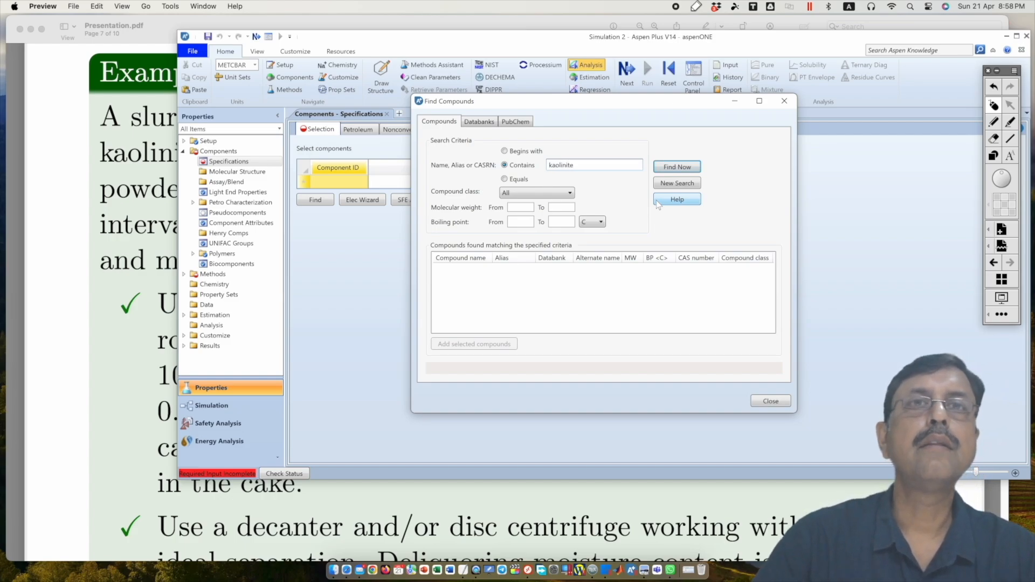
pyautogui.press('Return')
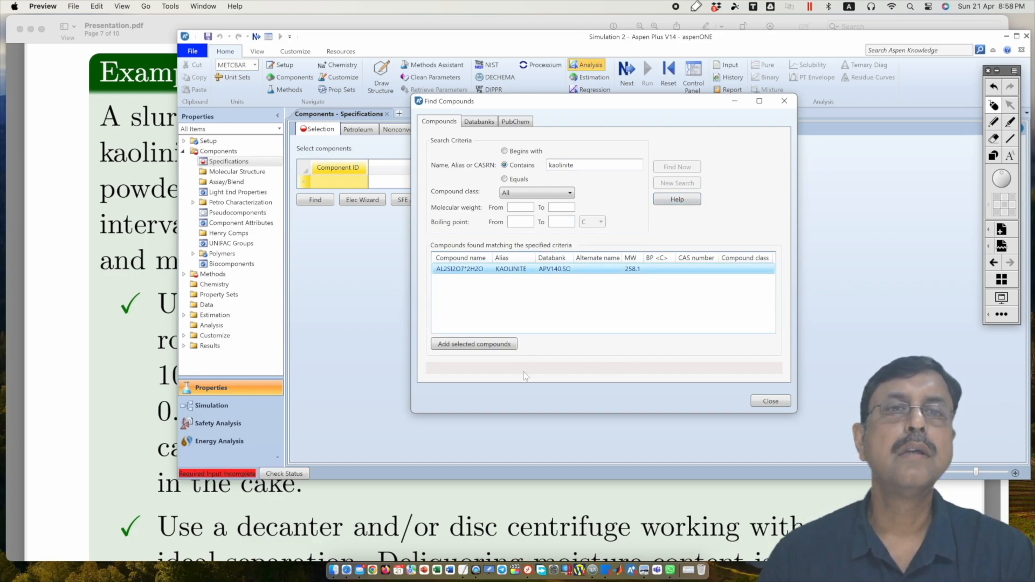
pyautogui.click(509, 345)
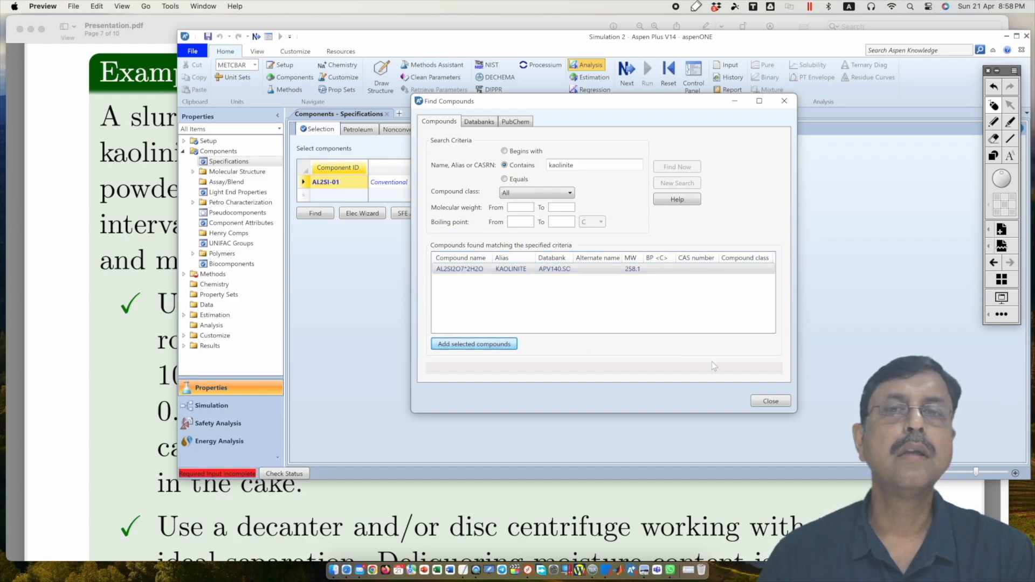
pyautogui.click(765, 402)
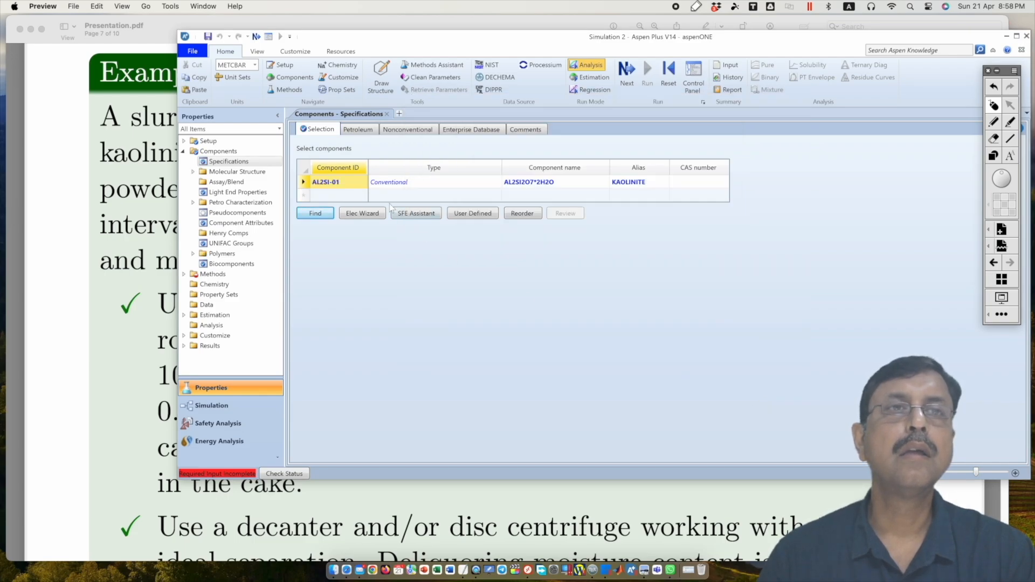
# Rename the kaolinite component ID to KAOLIN and add WATER as the second component.
pyautogui.click(346, 184)
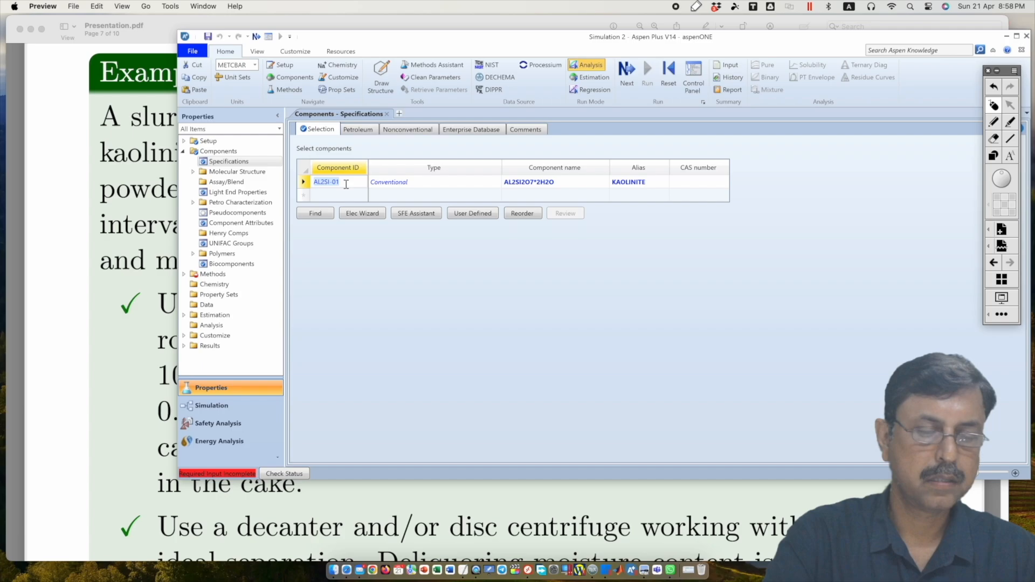
pyautogui.write('KAOLIN')
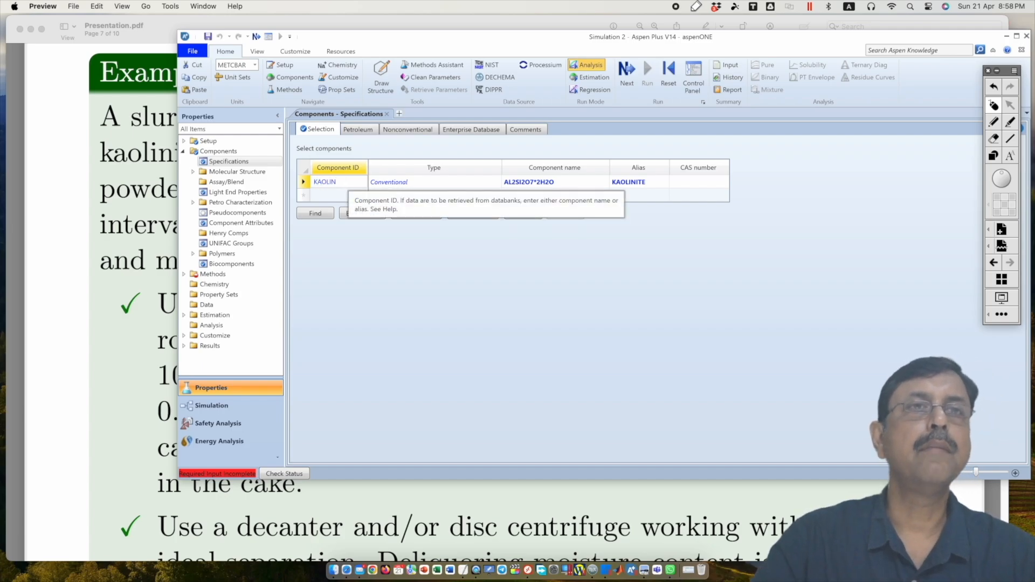
pyautogui.press('Return')
pyautogui.press('Return')
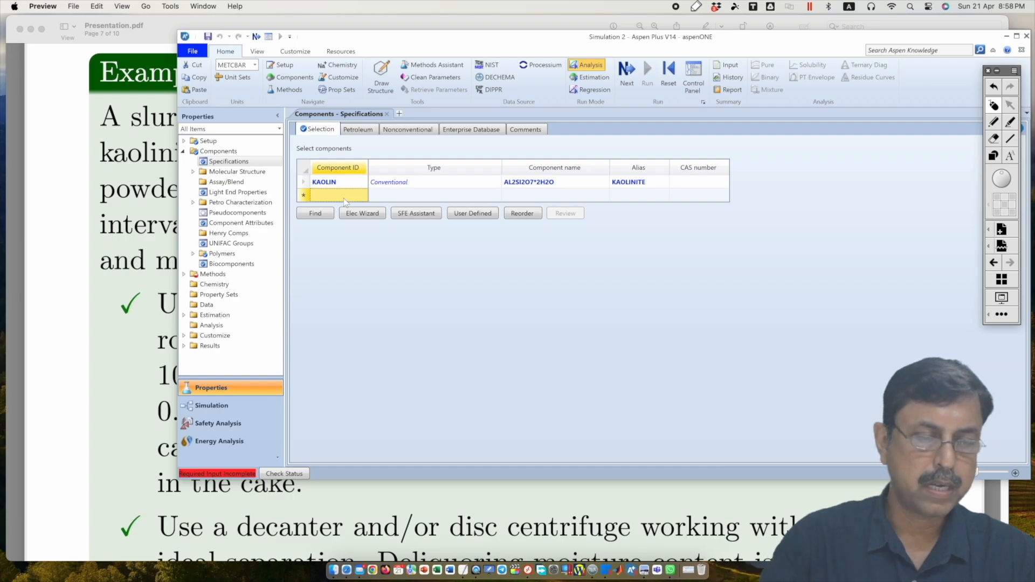
pyautogui.write('WATER')
pyautogui.press('Return')
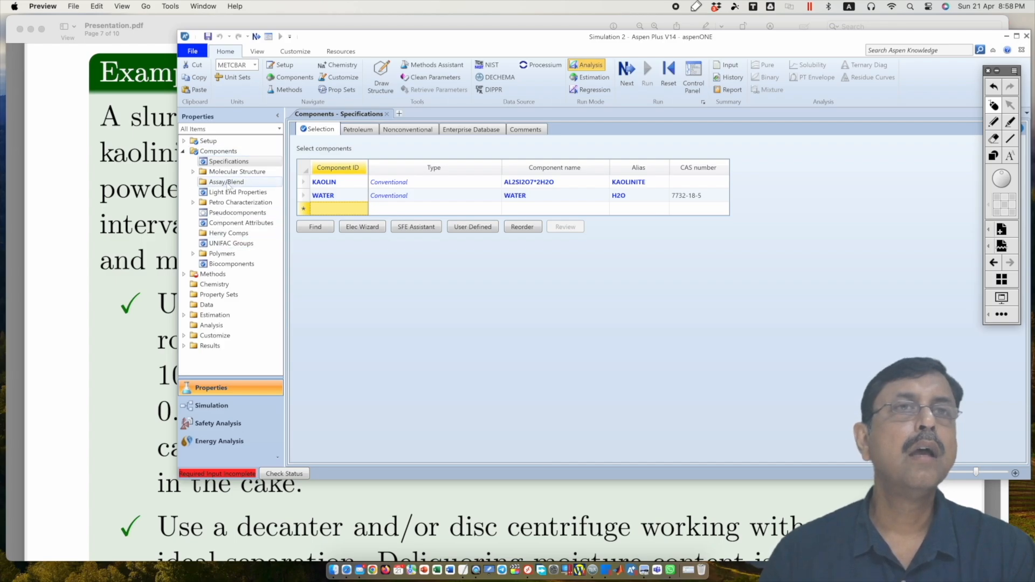
# Set the KAOLIN component's type to Solid in the component specifications.
pyautogui.click(631, 77)
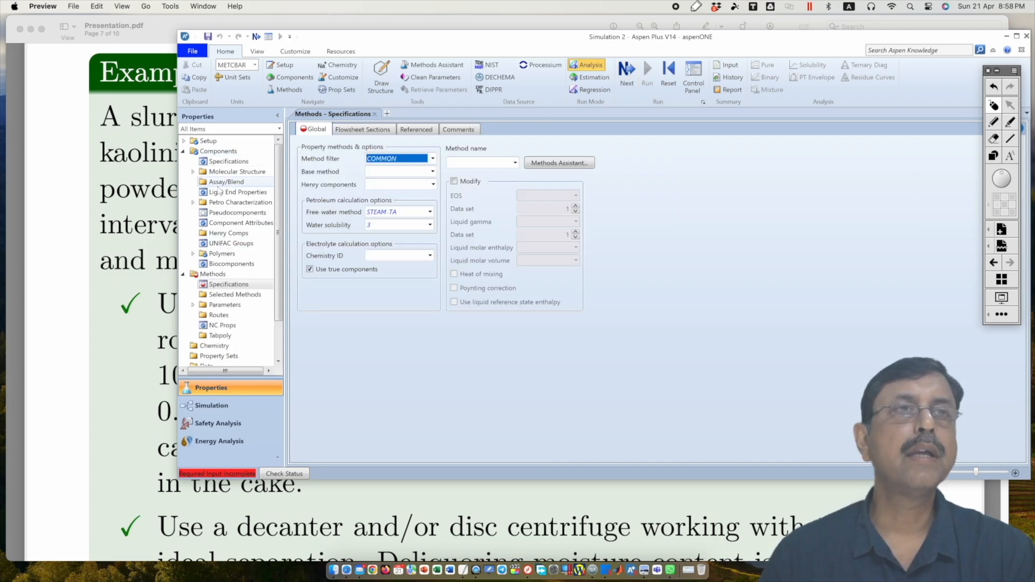
pyautogui.click(232, 161)
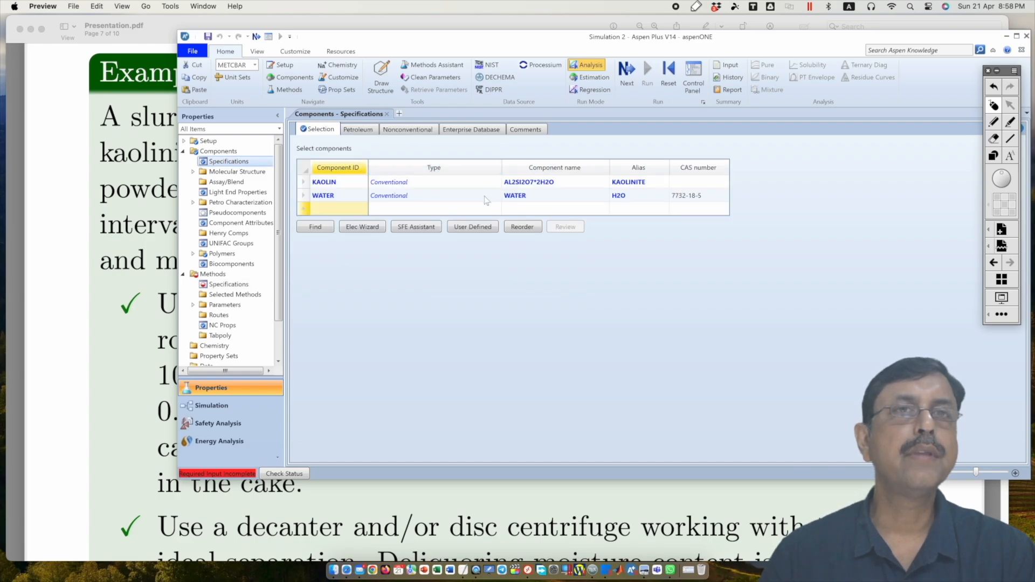
pyautogui.click(496, 183)
pyautogui.click(496, 182)
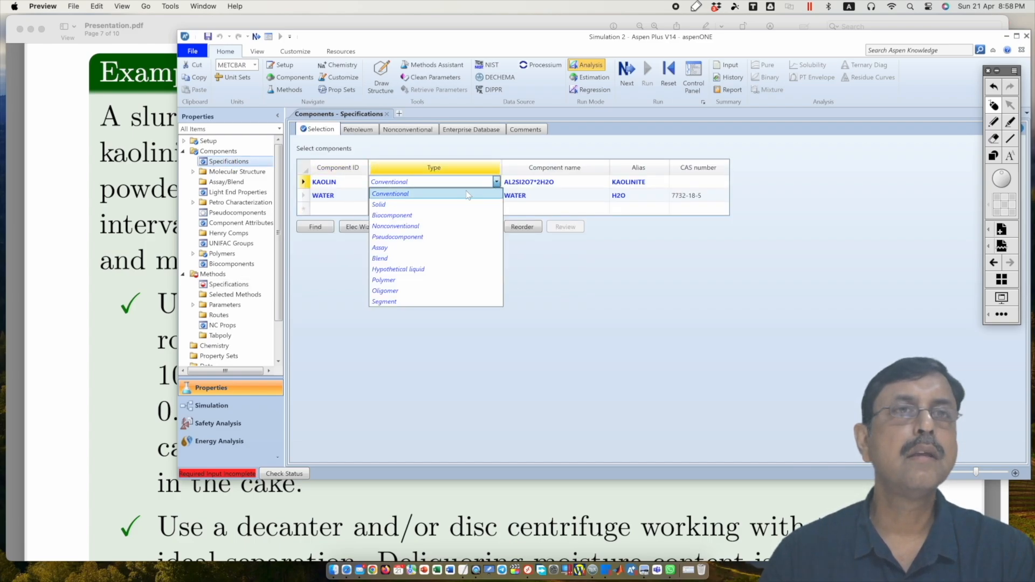
pyautogui.click(445, 201)
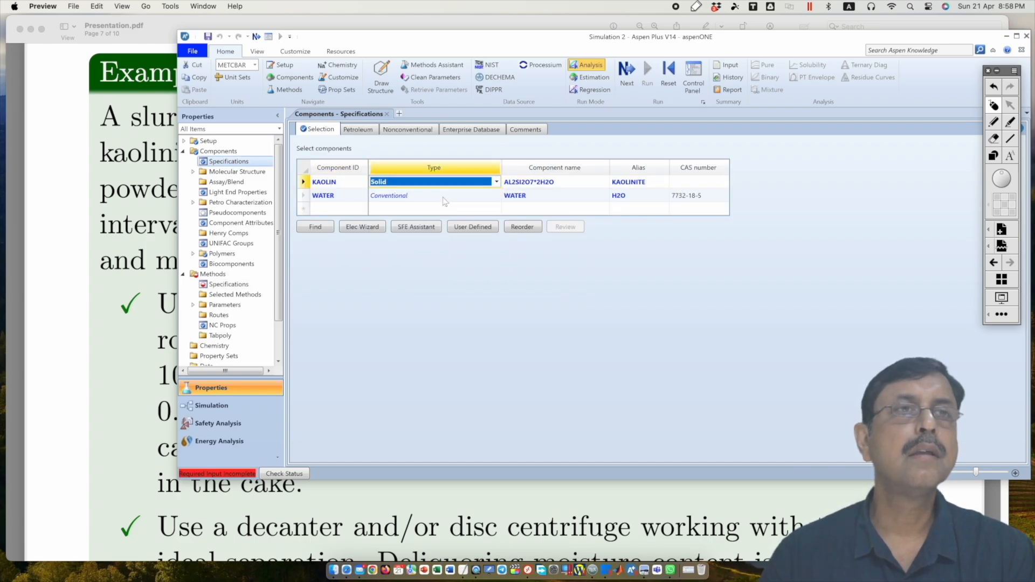
# Set the global property method to SOLIDS and run the property calculations.
pyautogui.click(218, 284)
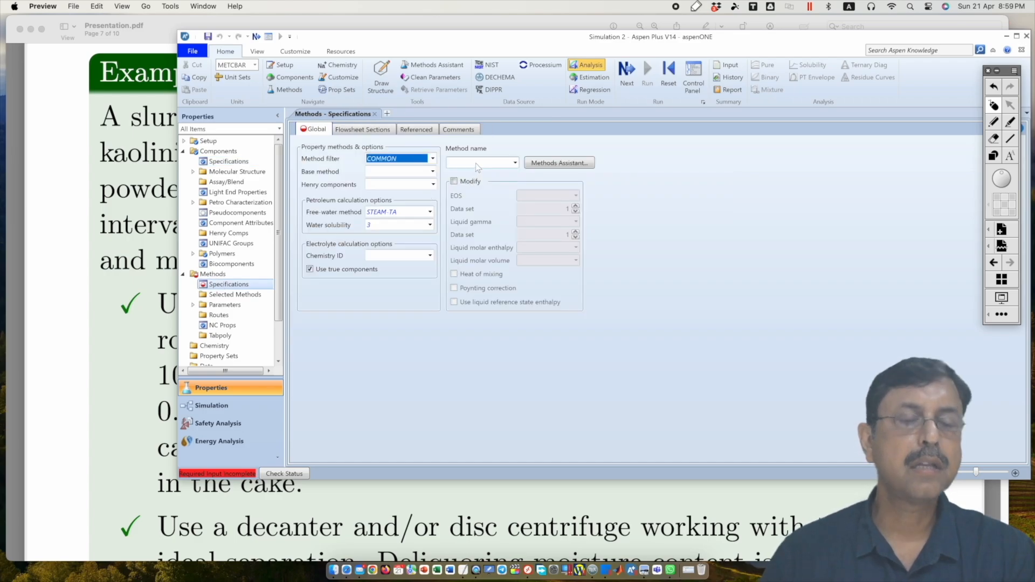
pyautogui.click(476, 164)
pyautogui.write('SOLIDS')
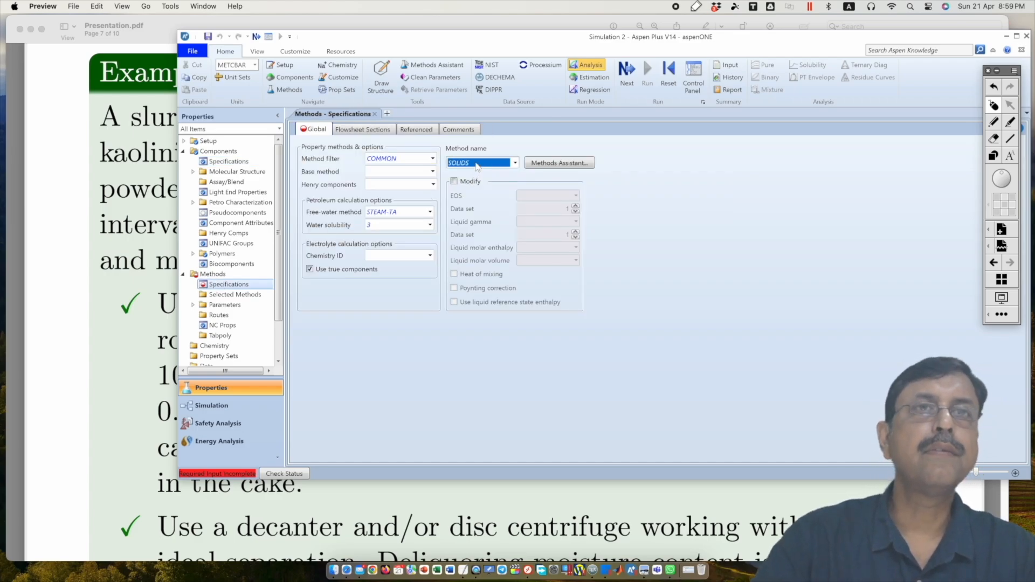
pyautogui.press('Return')
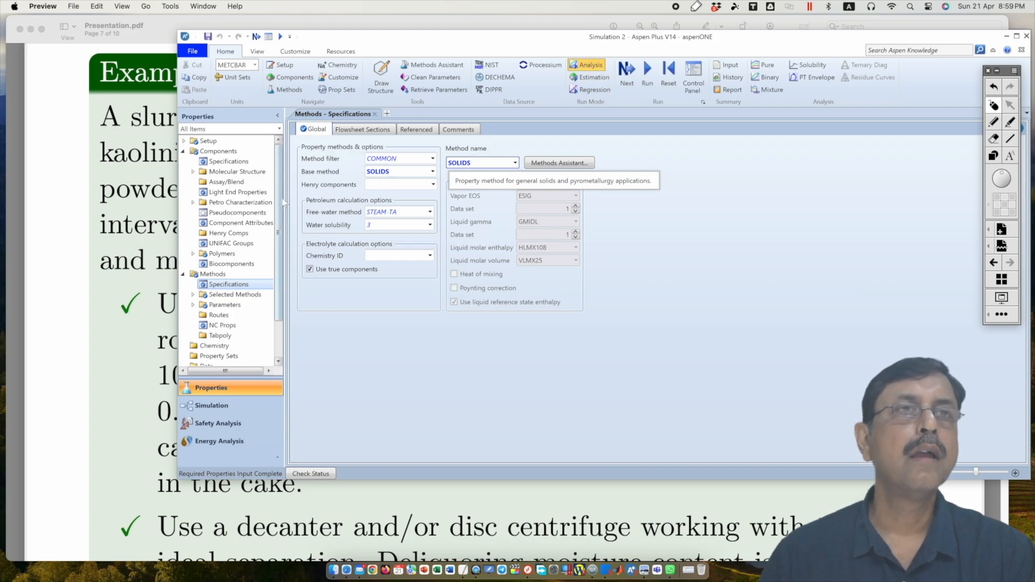
pyautogui.scroll(-3, 276, 243)
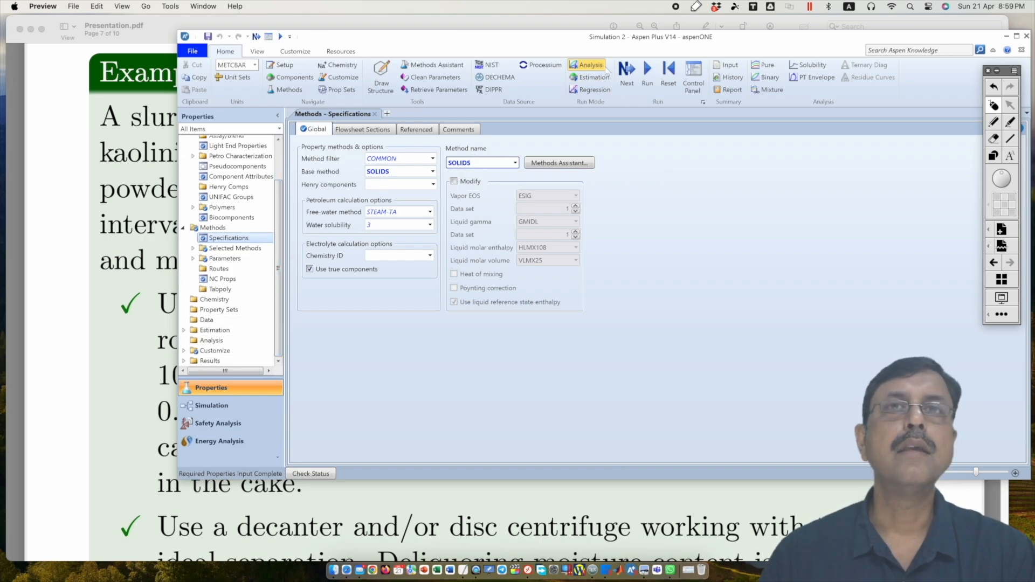
pyautogui.click(648, 70)
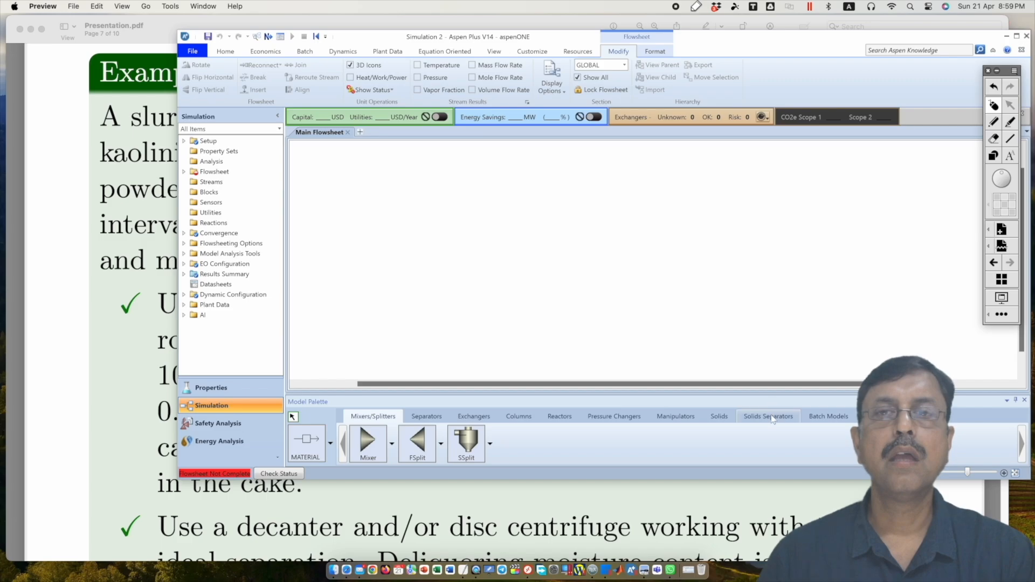
# Place a CFuge centrifuge block from the solids separators on the main flowsheet.
pyautogui.click(755, 420)
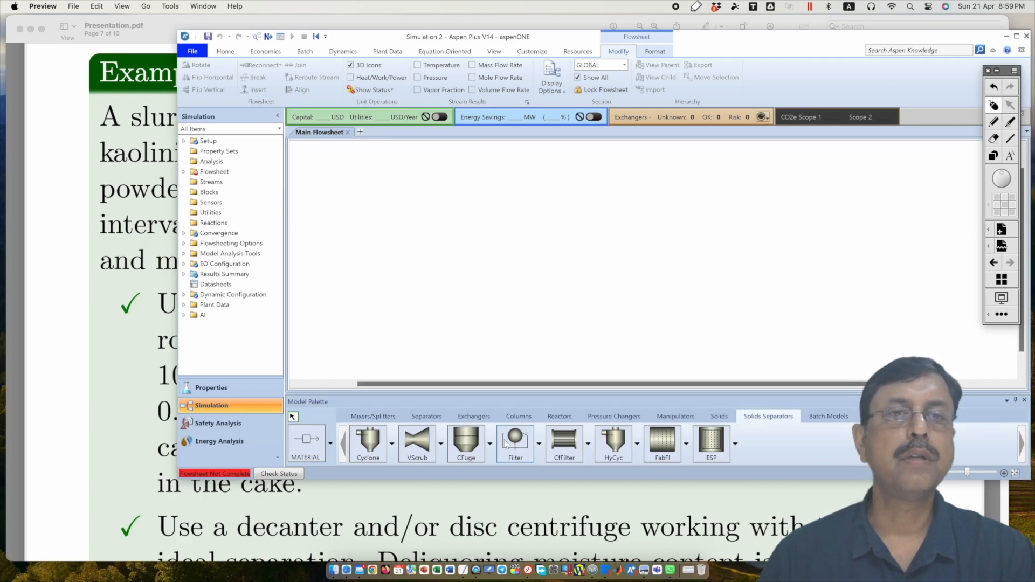
pyautogui.click(464, 453)
pyautogui.click(485, 241)
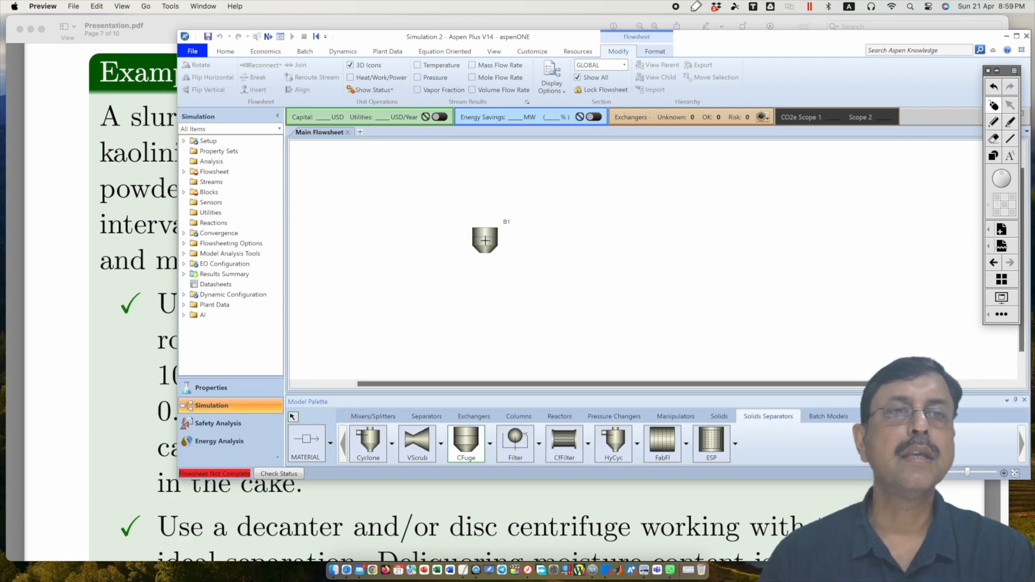
# Connect a material feed stream and two material outlet streams to the centrifuge block.
pyautogui.click(305, 444)
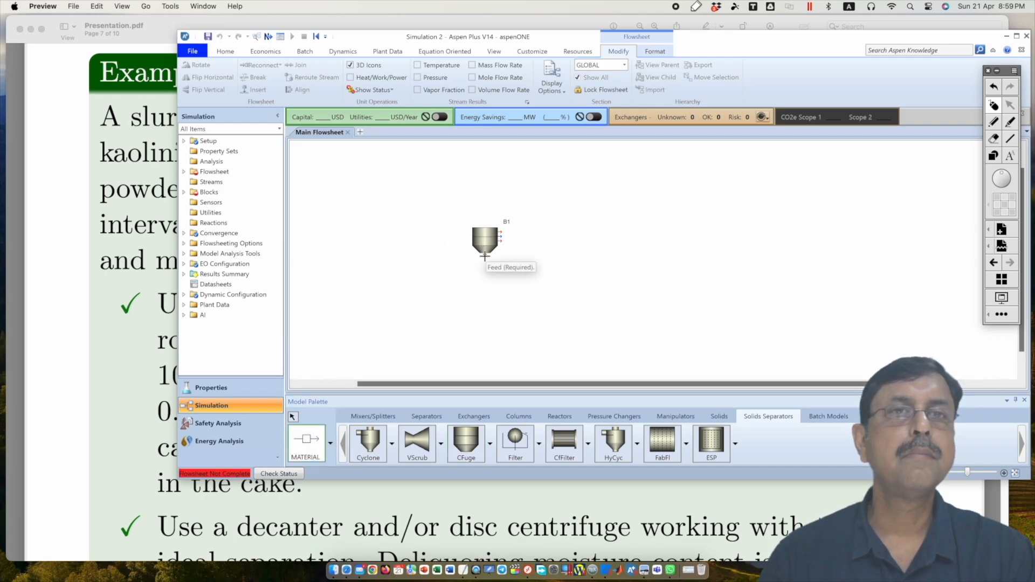
pyautogui.click(484, 256)
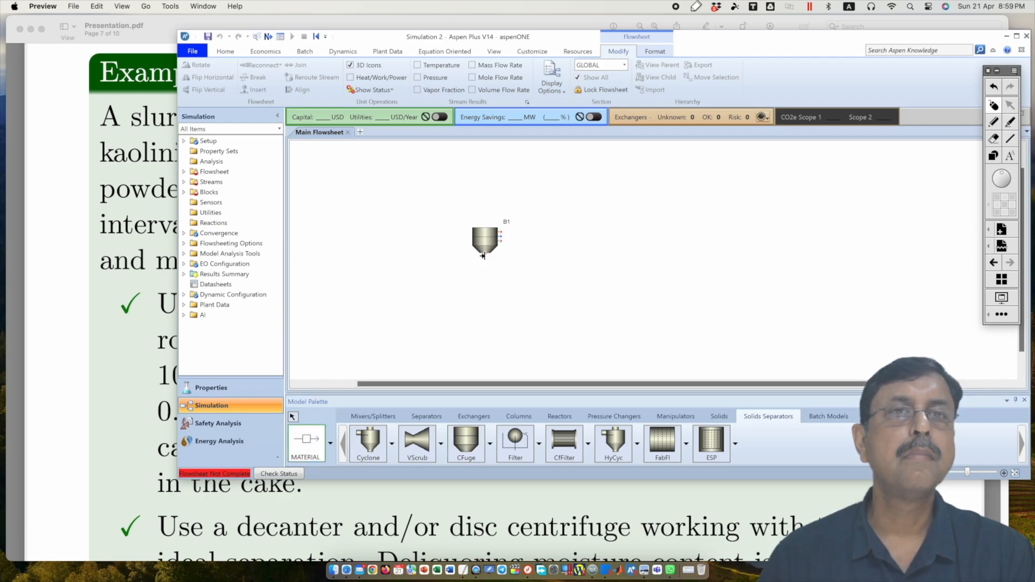
pyautogui.click(368, 262)
pyautogui.click(501, 235)
pyautogui.click(591, 219)
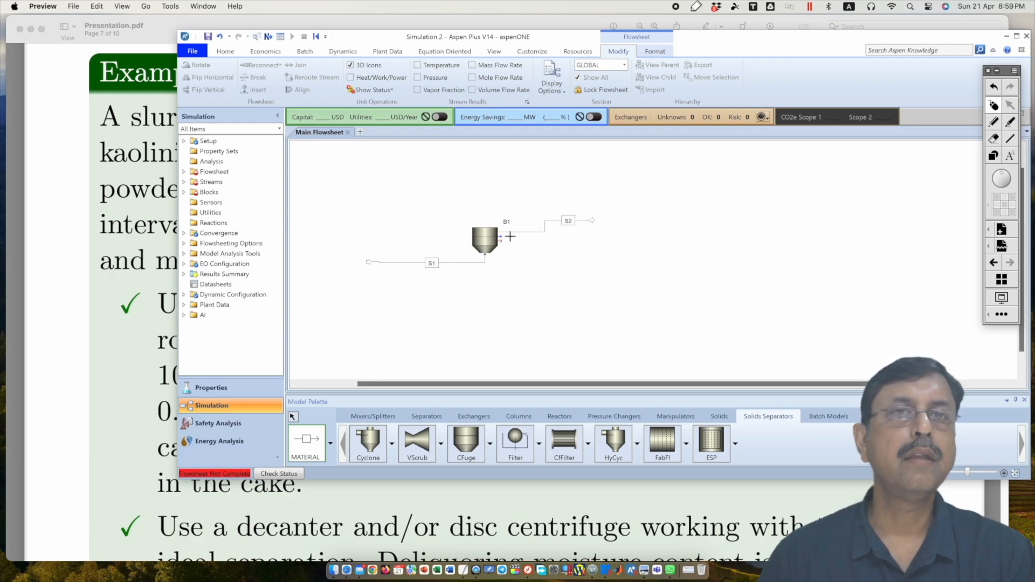
pyautogui.click(499, 241)
pyautogui.click(591, 267)
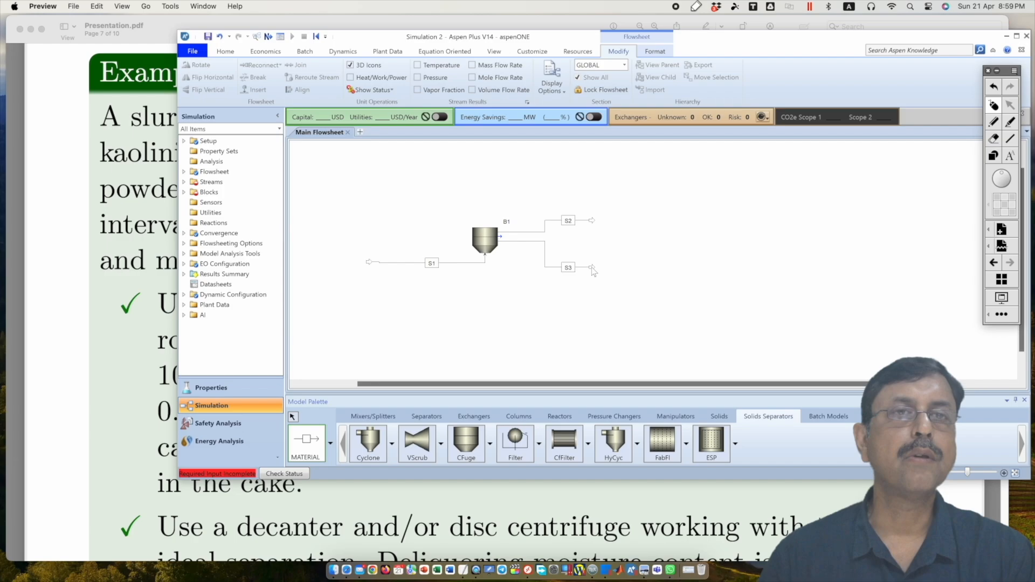
pyautogui.click(293, 418)
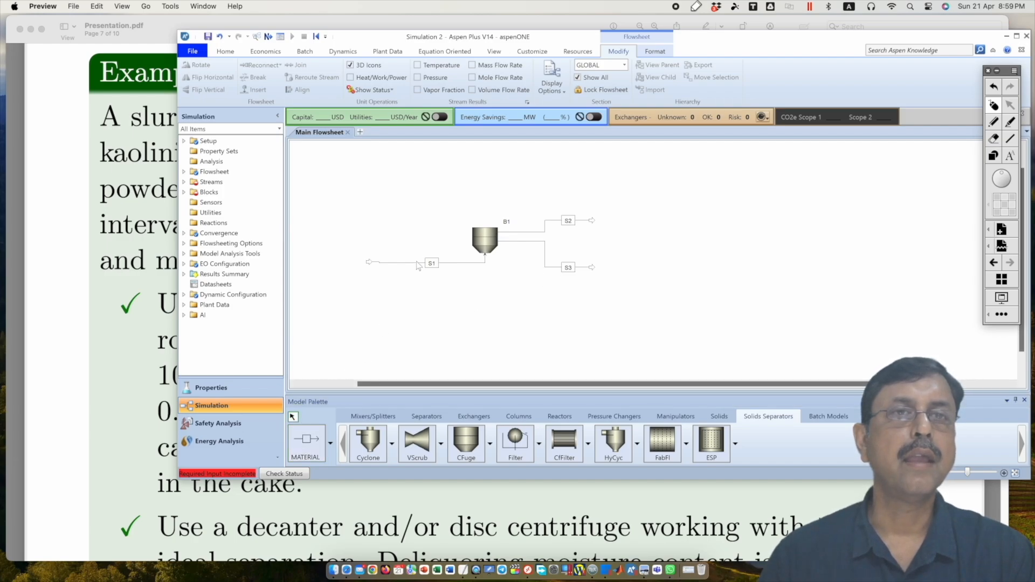
# Rename the centrifuge's inlet stream to FEED, the upper outlet stream to LIQUID and the lower outlet stream to SOLID.
pyautogui.doubleClick(432, 264)
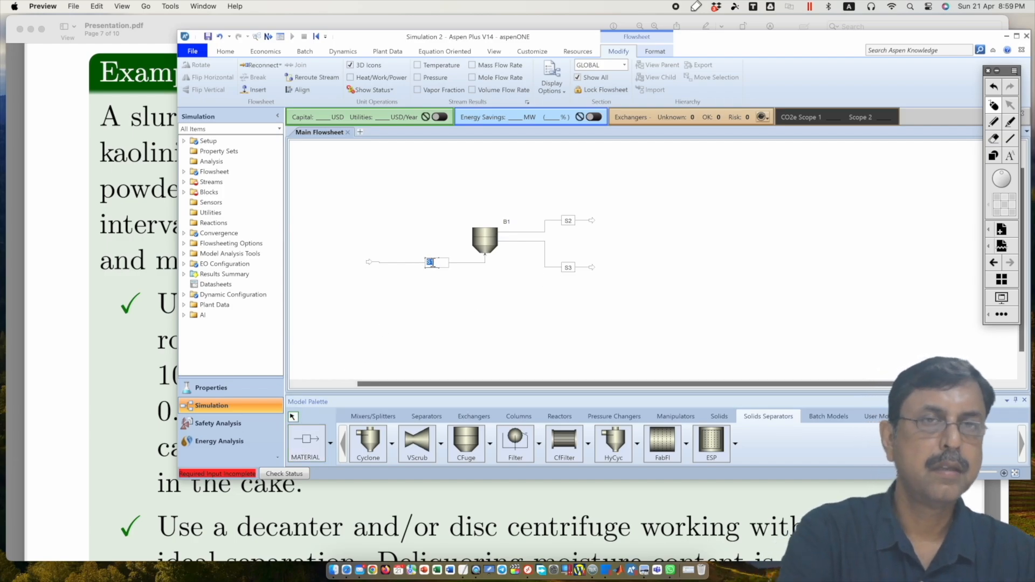
pyautogui.write('FEED')
pyautogui.press('Return')
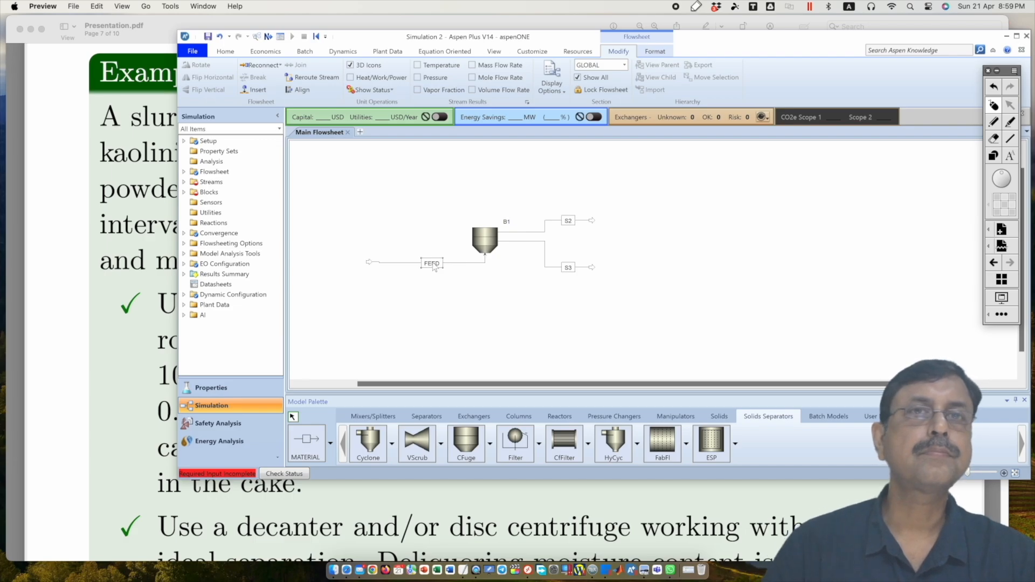
pyautogui.doubleClick(568, 221)
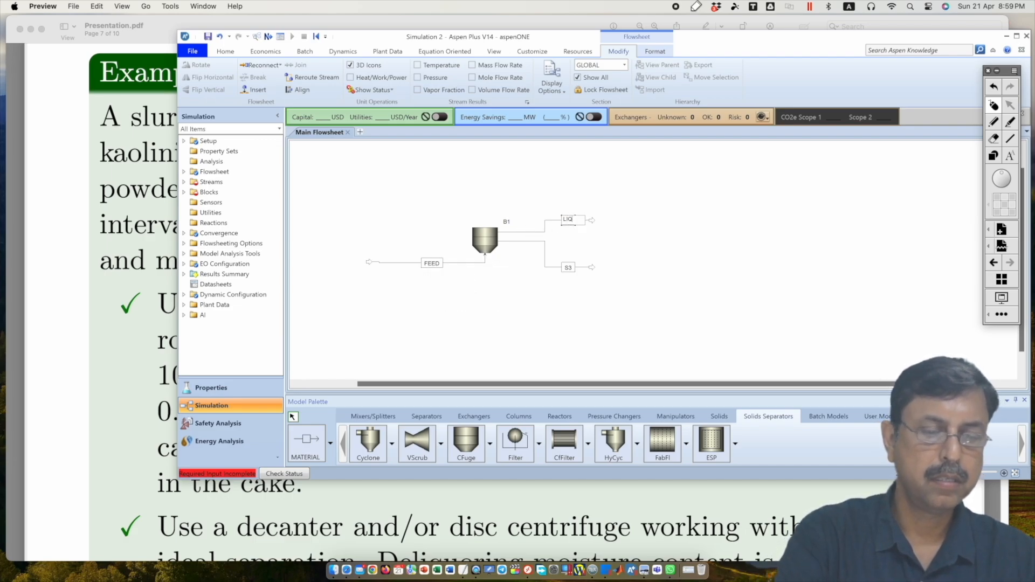
pyautogui.write('LIQUID')
pyautogui.press('Return')
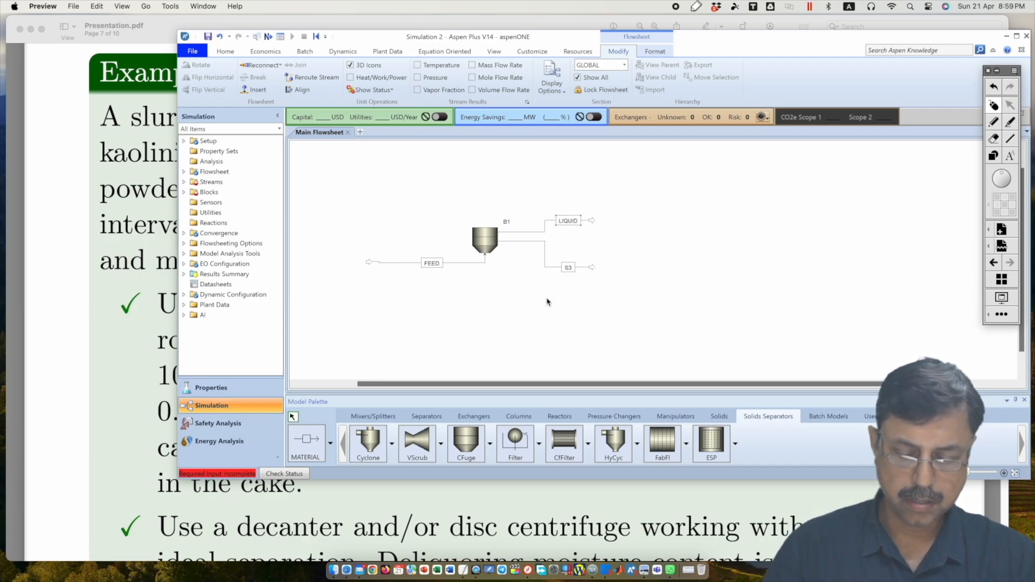
pyautogui.click(567, 266)
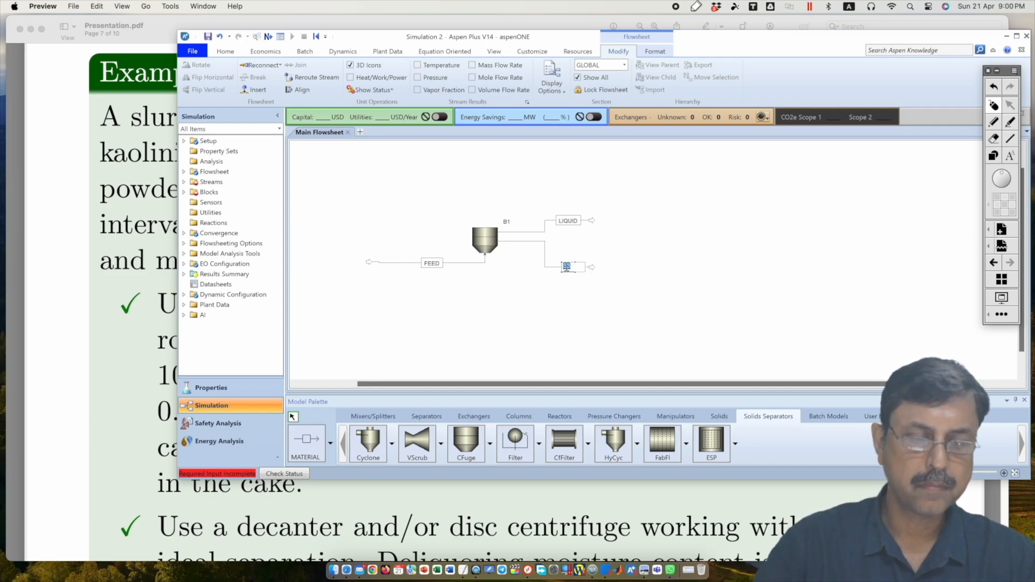
pyautogui.write('SOLID')
pyautogui.press('Return')
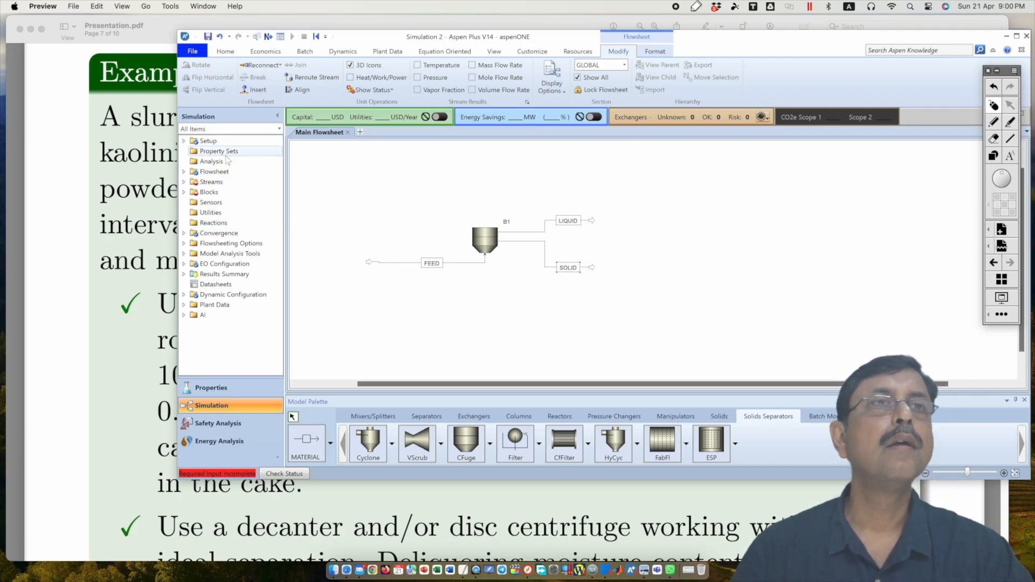
# Set the stream class of the GLOBAL flowsheet section to MIXCIPSD in the simulation setup.
pyautogui.doubleClick(213, 183)
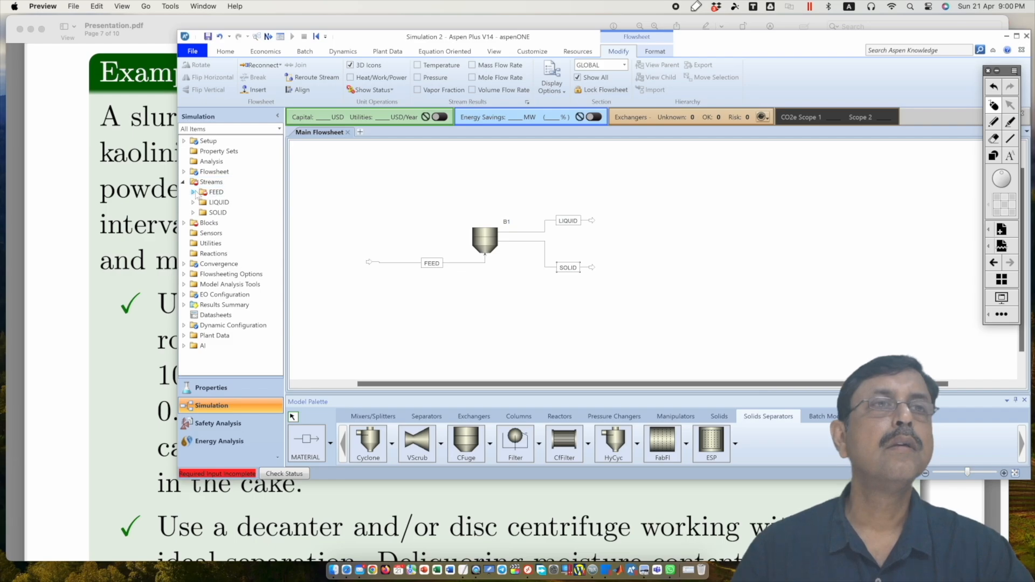
pyautogui.click(192, 192)
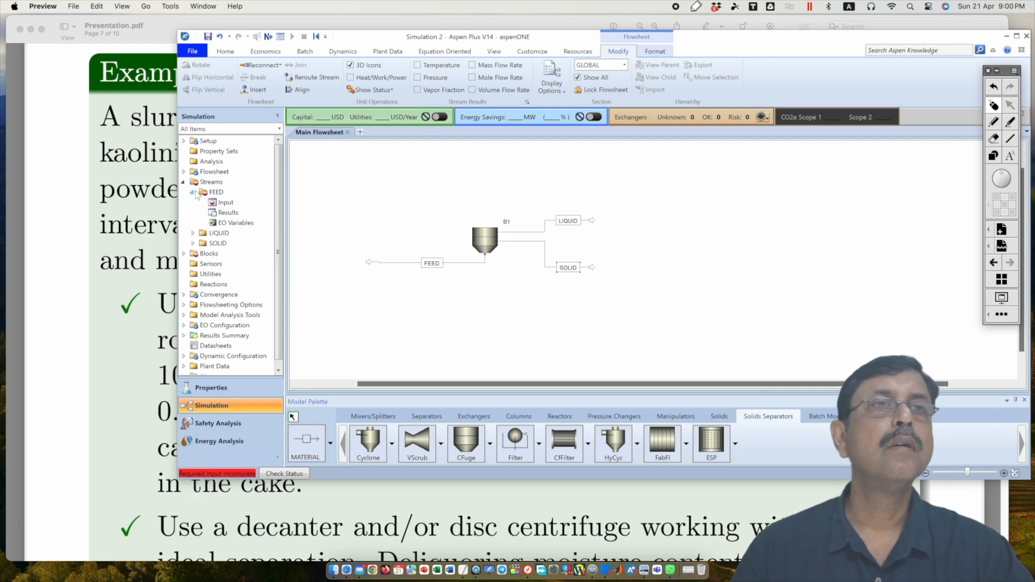
pyautogui.click(183, 141)
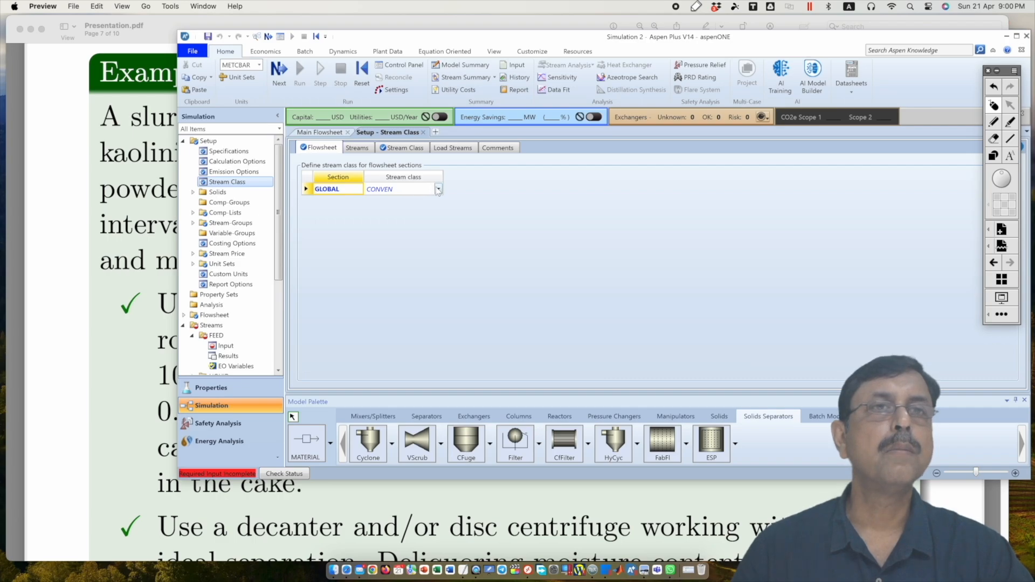
pyautogui.click(438, 189)
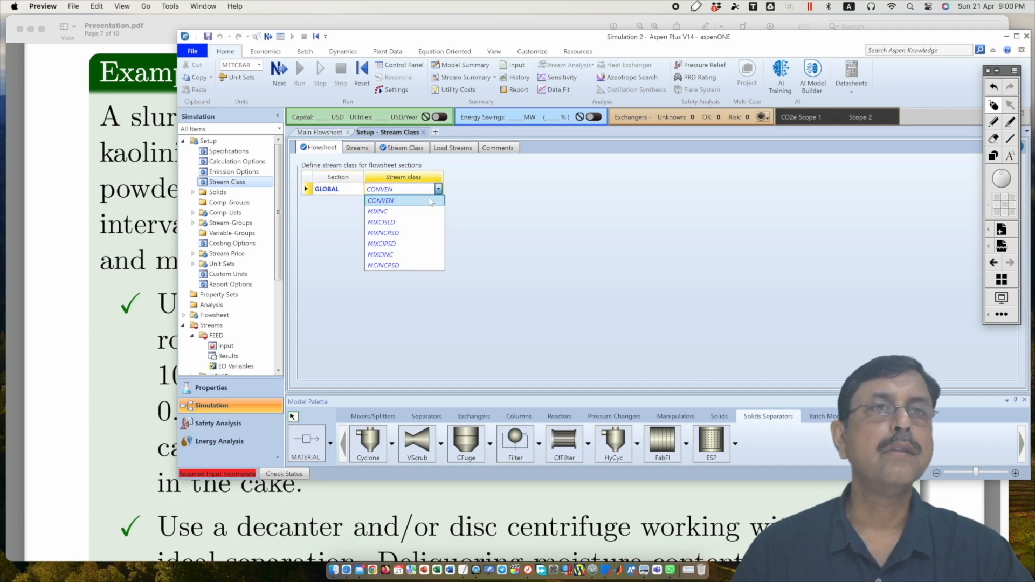
pyautogui.click(403, 243)
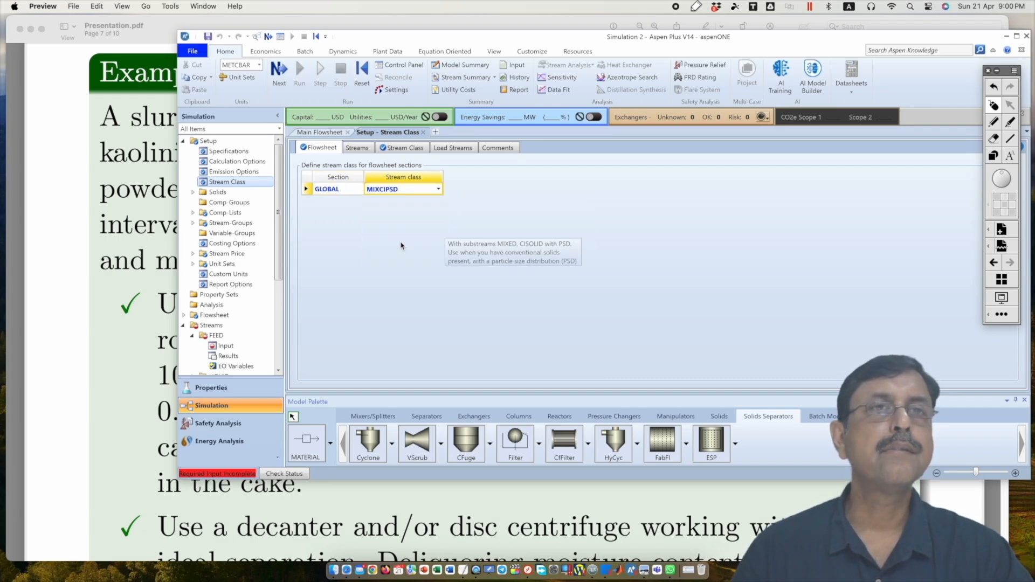
# Open the PSD mesh definition under the solids setup and set its mesh type to Equidistant.
pyautogui.click(193, 191)
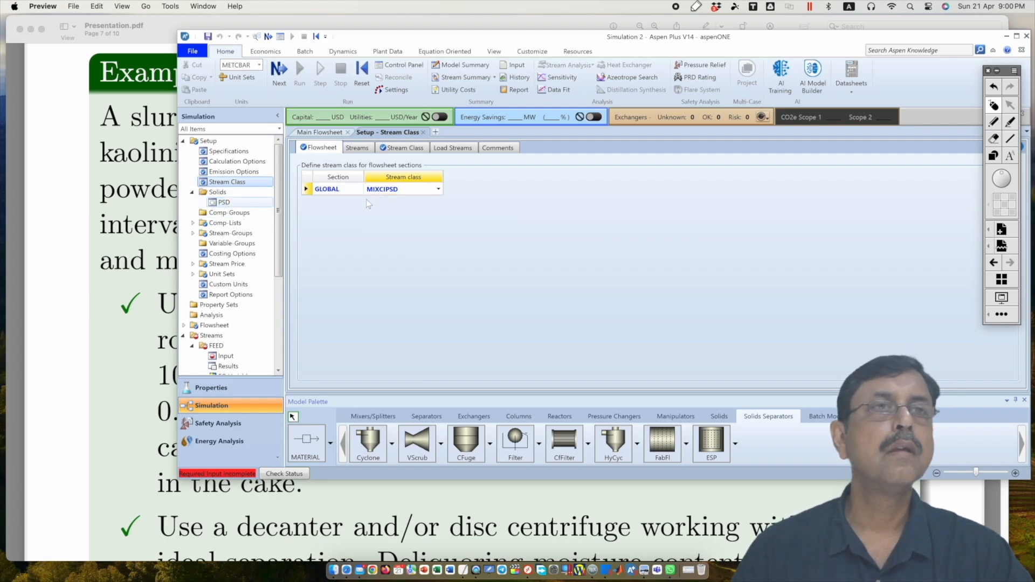
pyautogui.click(407, 196)
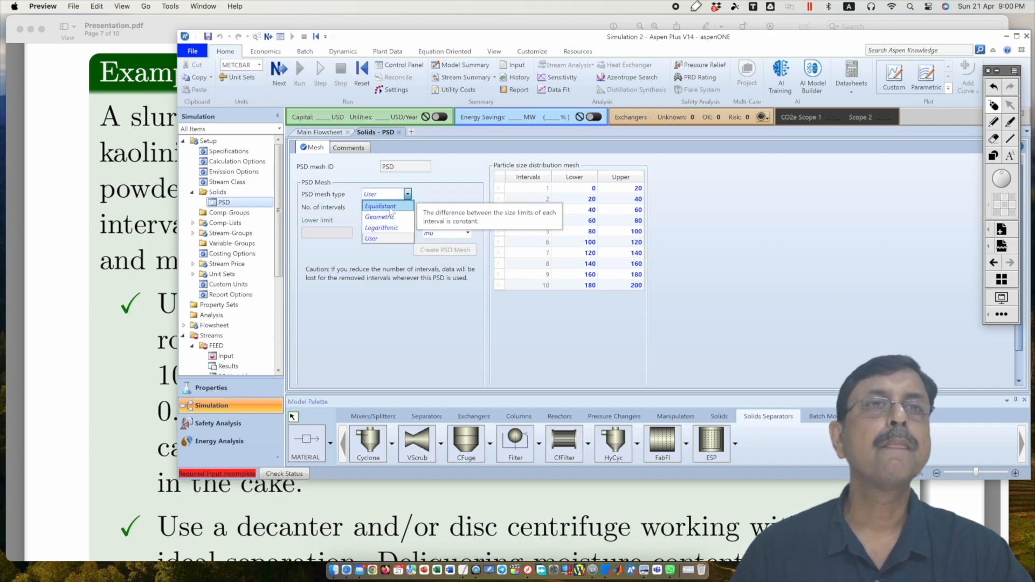
pyautogui.click(372, 239)
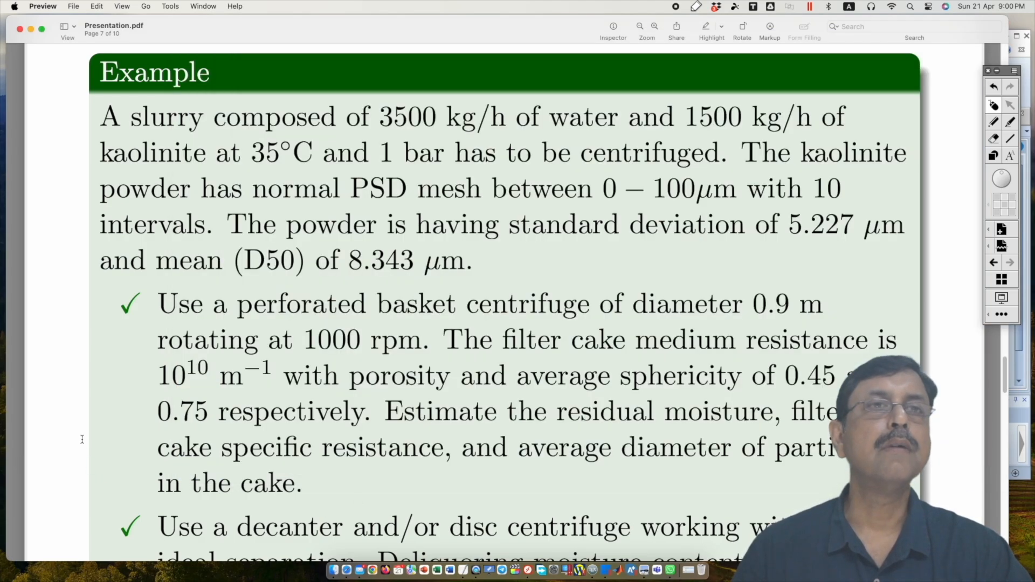
pyautogui.click(82, 440)
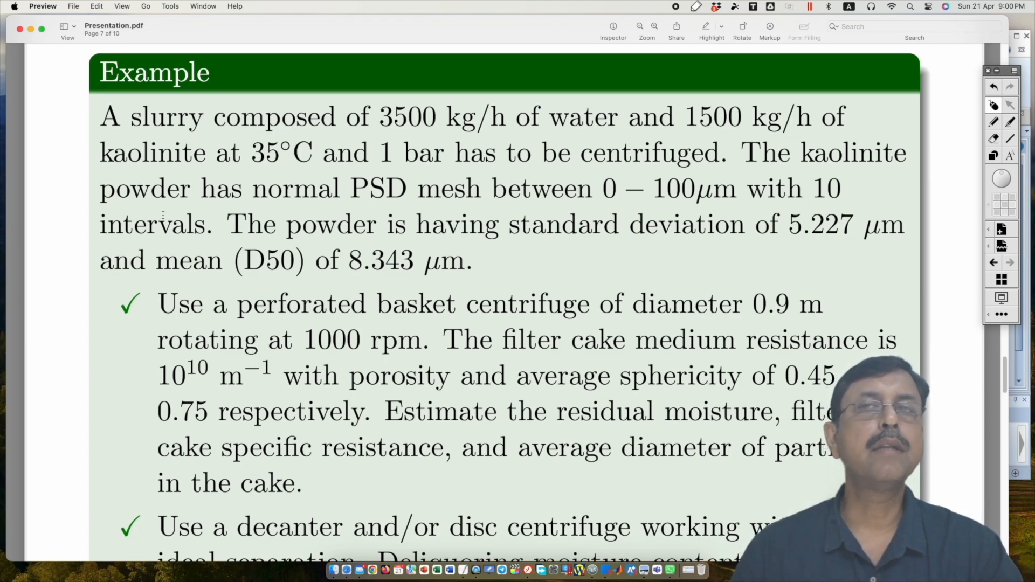
pyautogui.click(1023, 67)
pyautogui.click(407, 194)
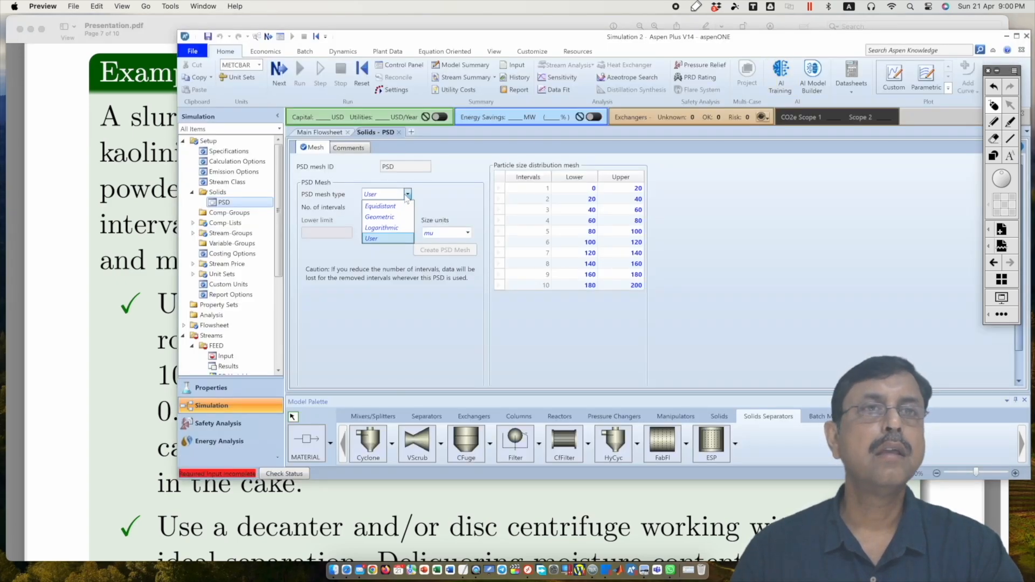
pyautogui.click(402, 204)
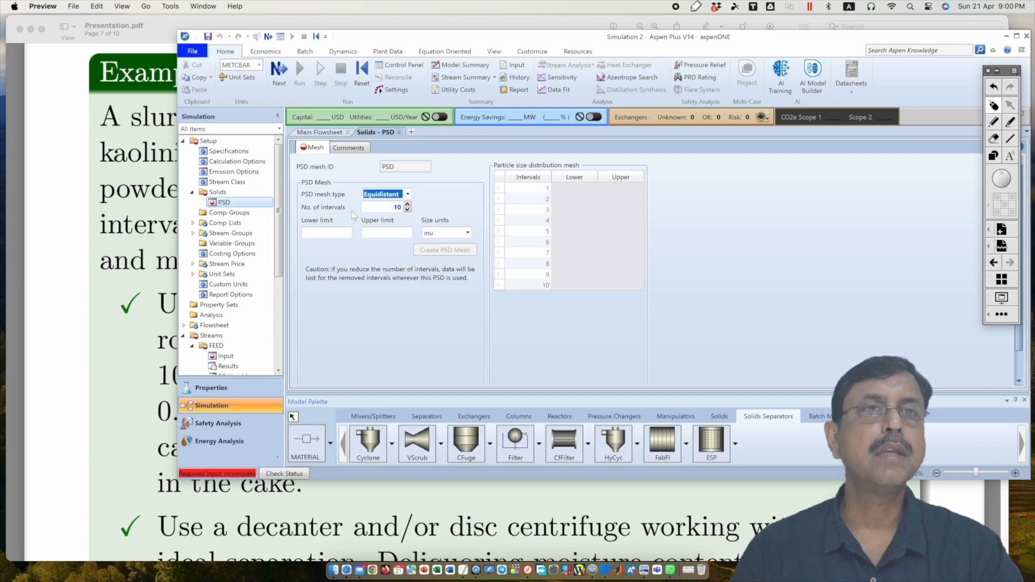
# Set the PSD mesh limits from 0 to 100 mu and create the mesh with 10 intervals.
pyautogui.click(341, 236)
pyautogui.write('0')
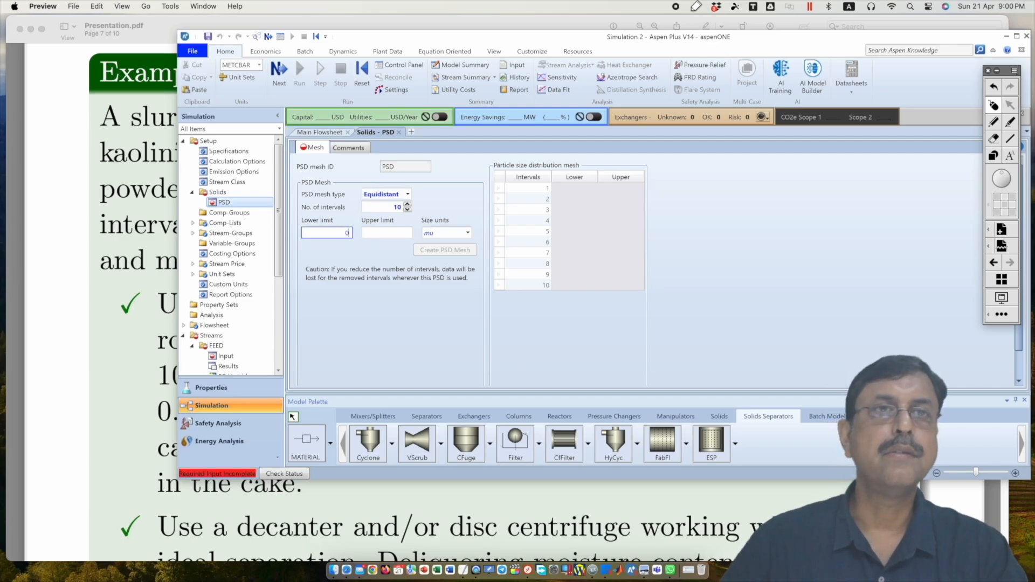
pyautogui.click(373, 237)
pyautogui.write('1')
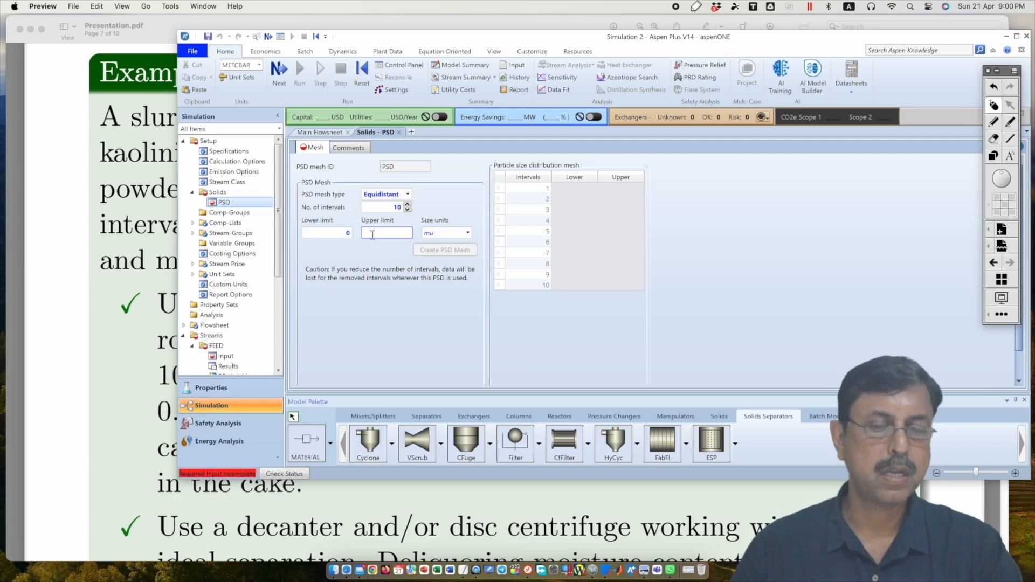
pyautogui.write('00')
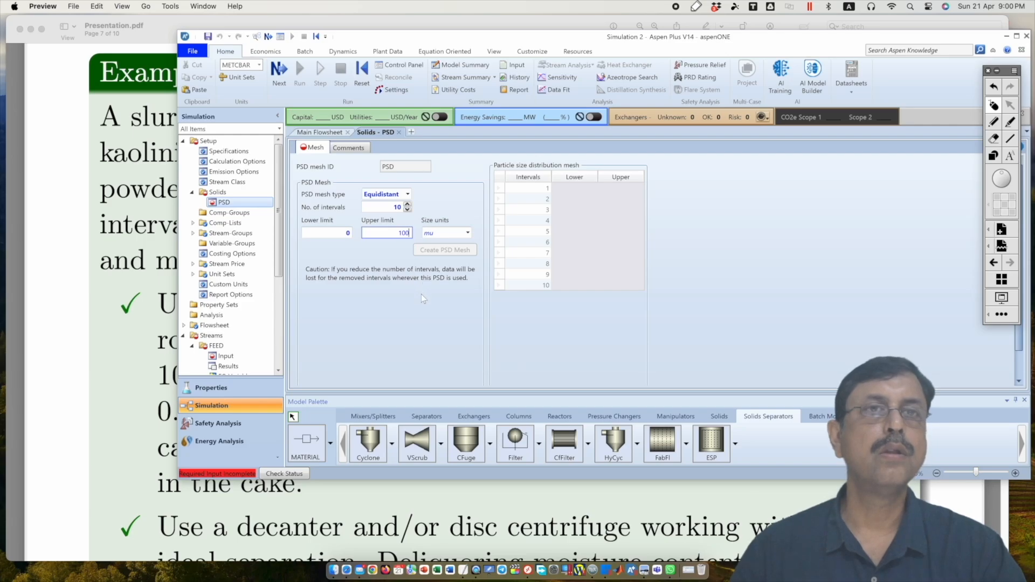
pyautogui.click(422, 293)
pyautogui.click(441, 253)
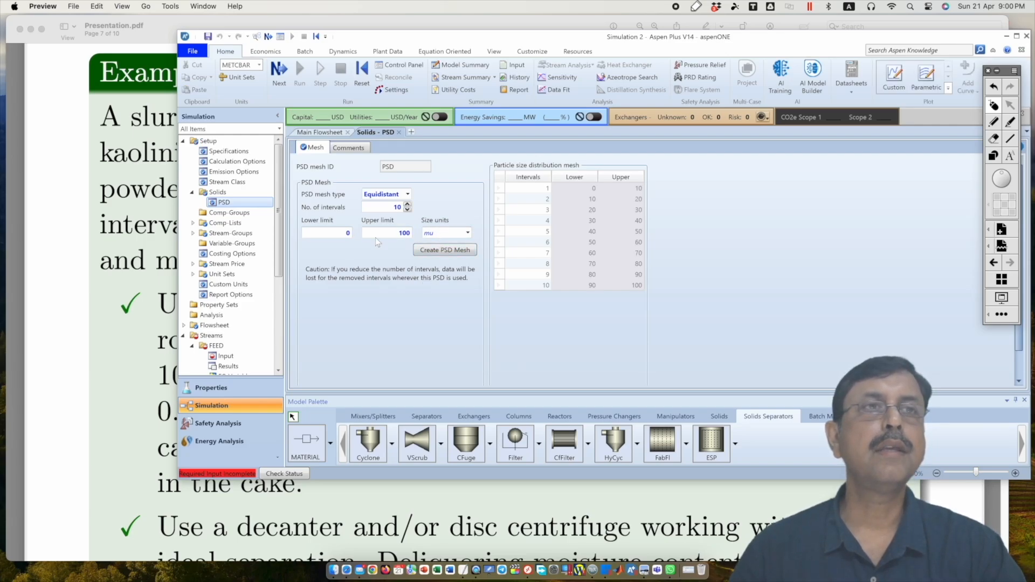
# Open the FEED stream input and set its mixed substream to a temperature of 35 C and a pressure of 1 bar.
pyautogui.scroll(-2, 243, 258)
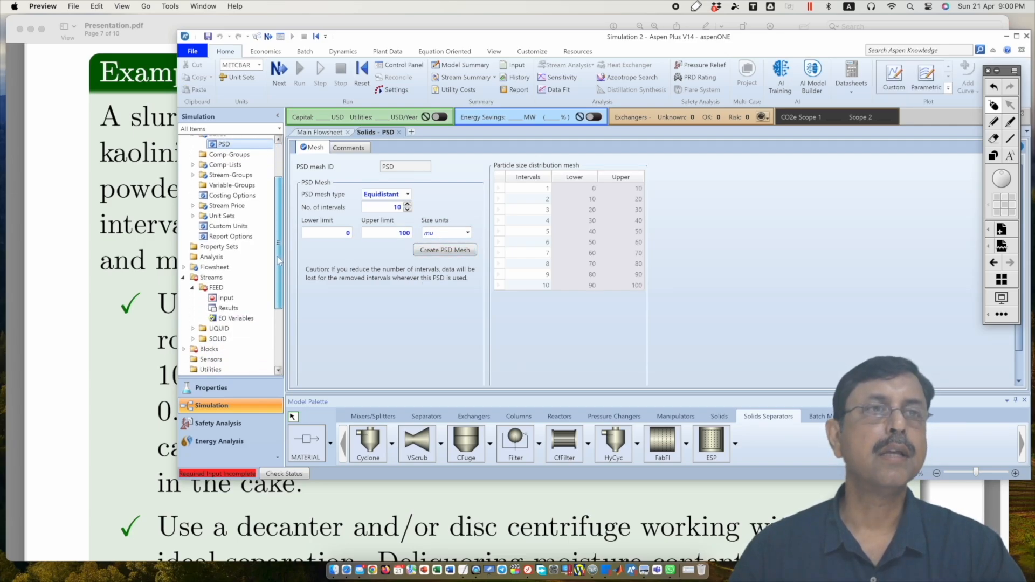
pyautogui.click(221, 293)
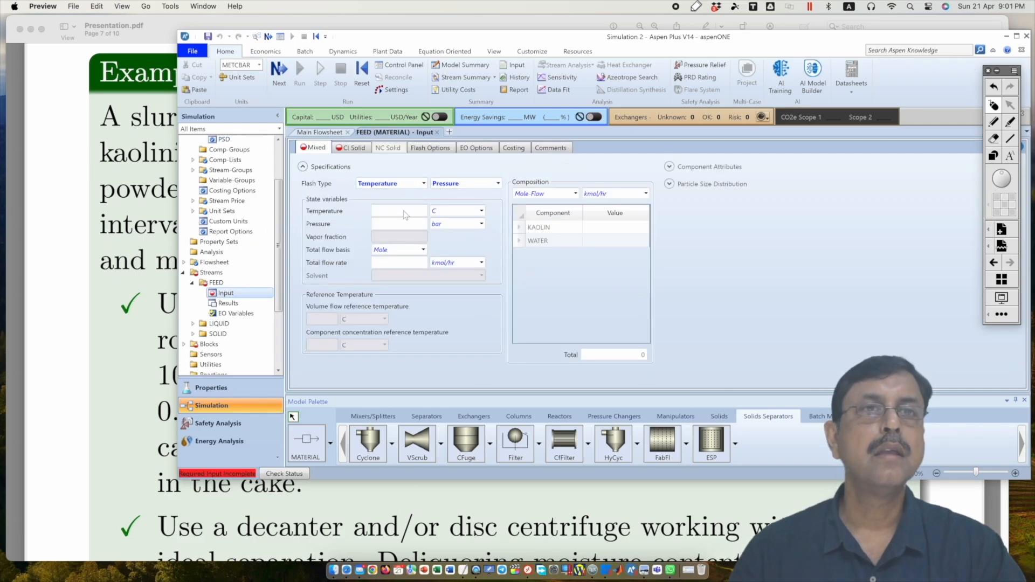
pyautogui.press('super+Tab')
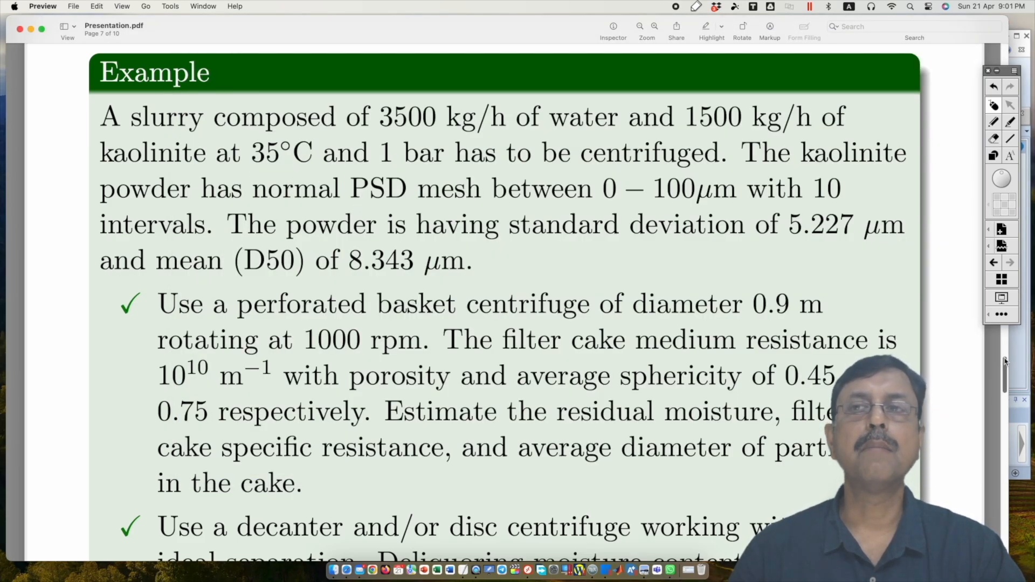
pyautogui.press('super+Tab')
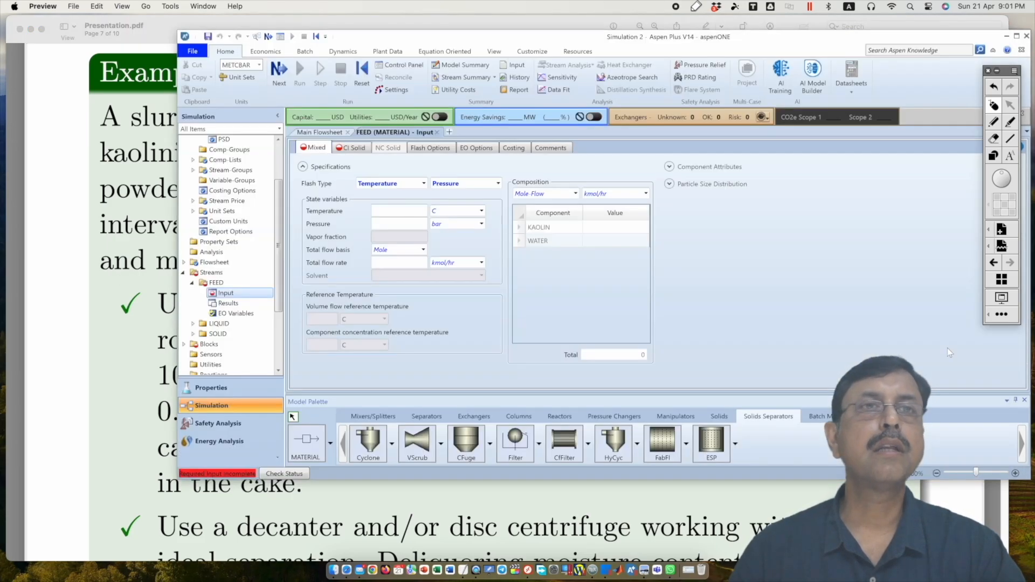
pyautogui.click(425, 214)
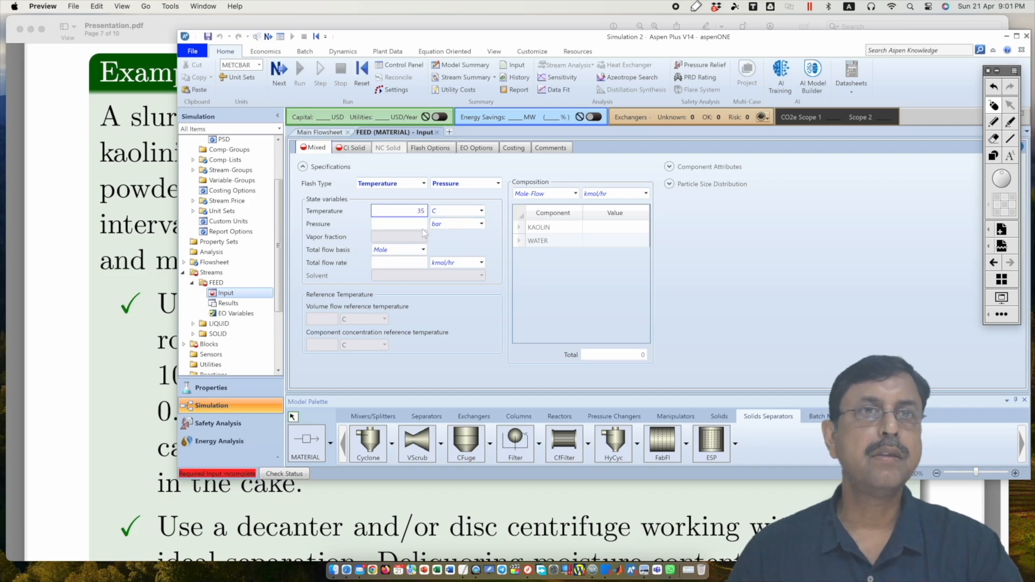
pyautogui.write('35')
pyautogui.press('Tab')
pyautogui.write('1')
pyautogui.click(732, 271)
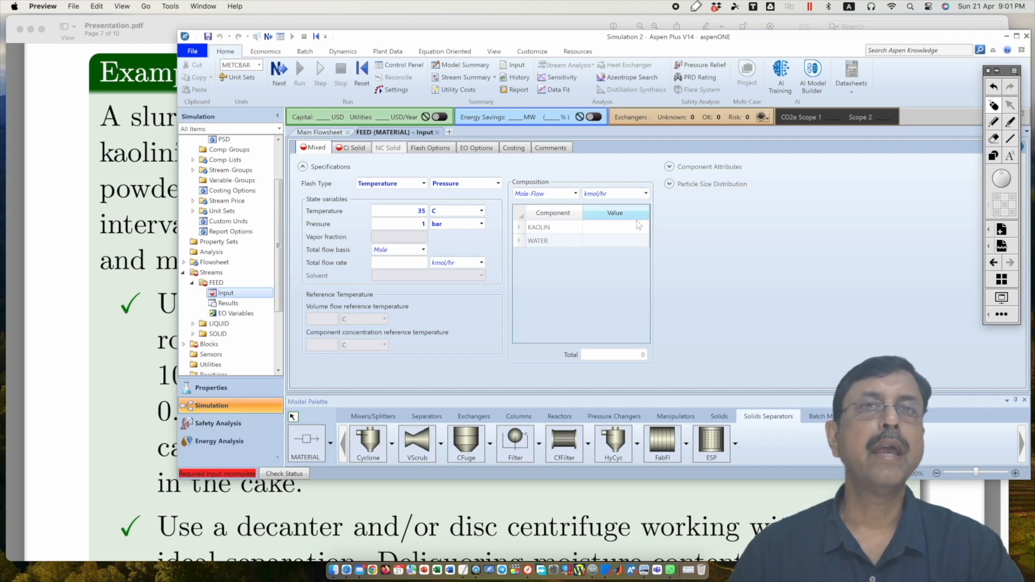
# Specify the FEED mixed substream's composition as Mass-Flow in kg/hr, with 3500 for WATER.
pyautogui.click(973, 503)
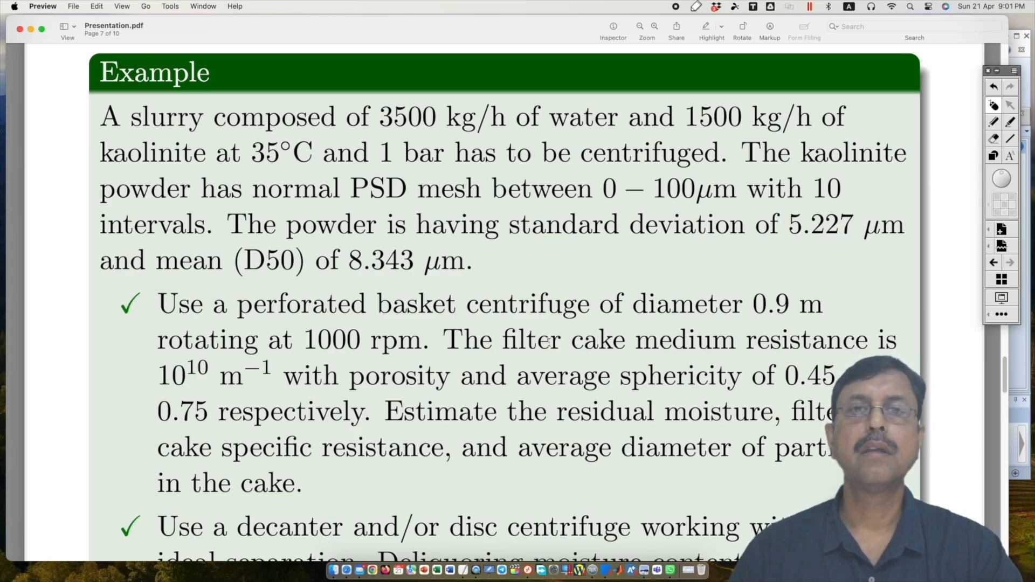
pyautogui.click(1018, 345)
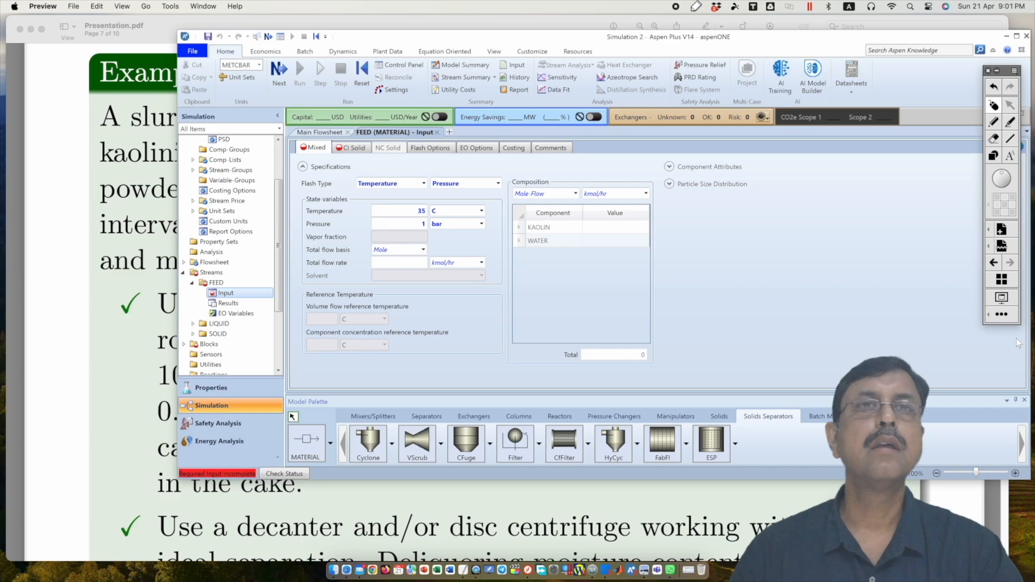
pyautogui.click(575, 193)
pyautogui.click(551, 205)
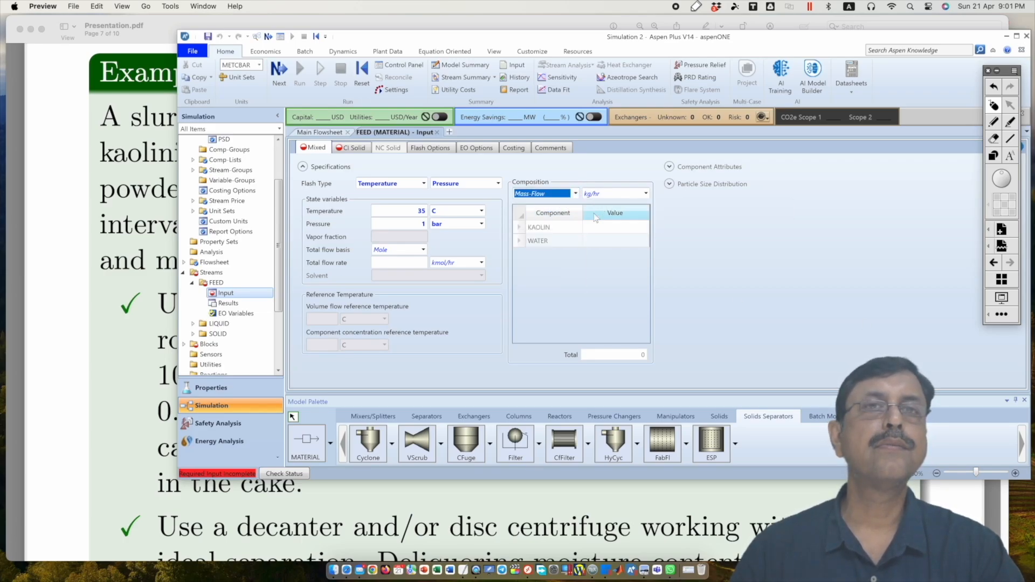
pyautogui.click(612, 242)
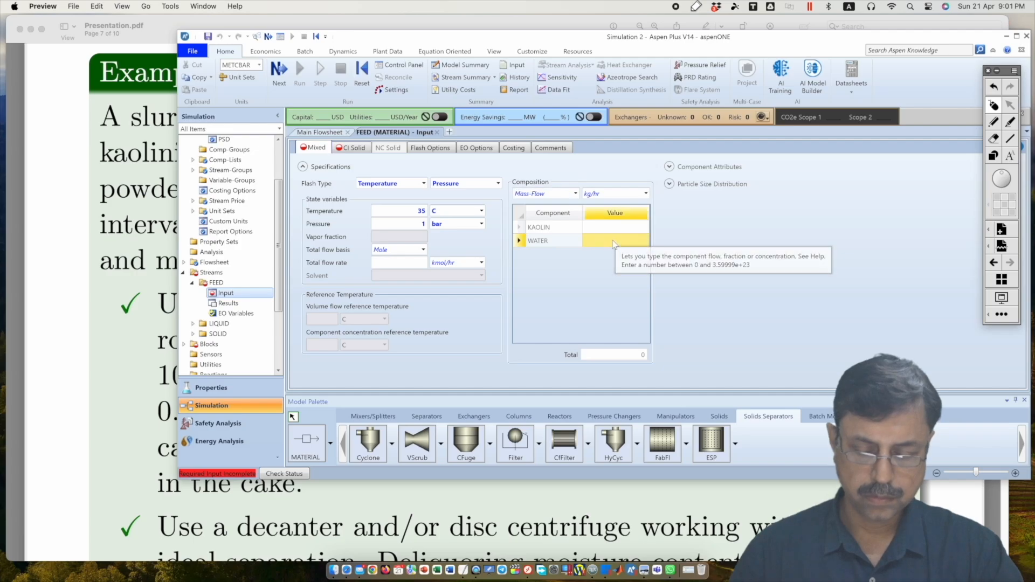
pyautogui.write('3500')
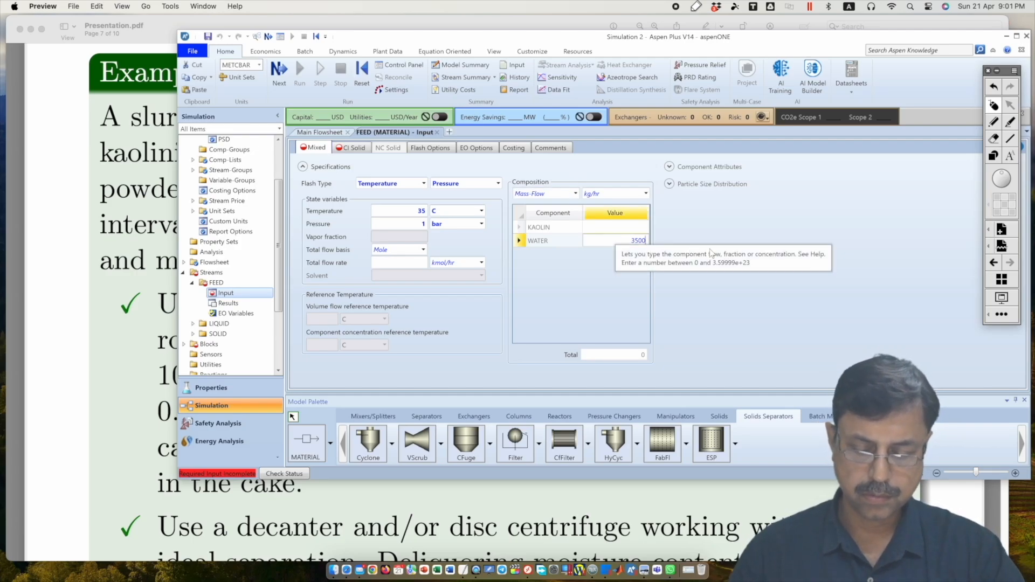
pyautogui.press('Return')
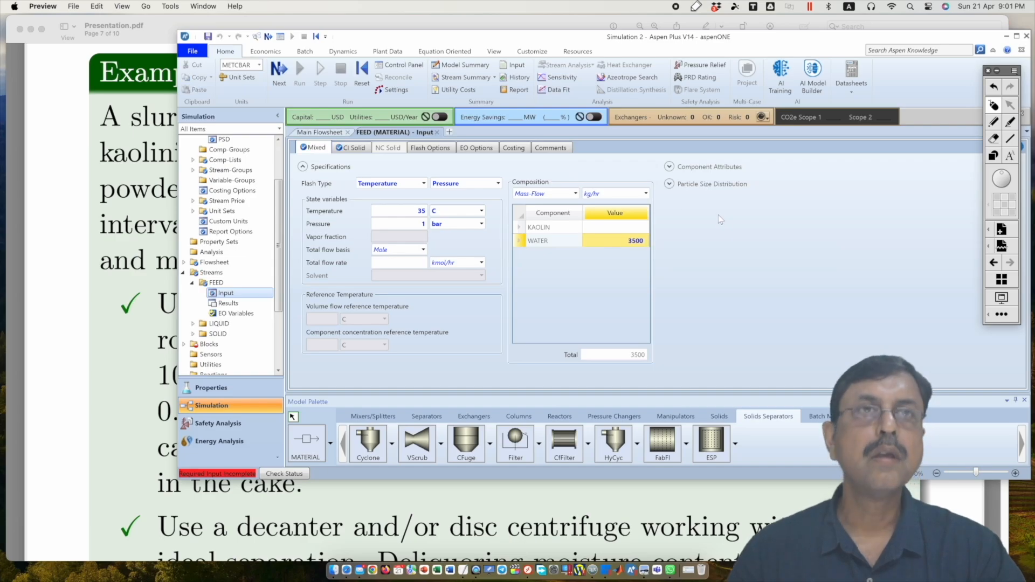
# Specify the FEED stream's CI Solid composition as Mass-Flow in kg/hr, with 1500 for KAOLIN.
pyautogui.click(354, 148)
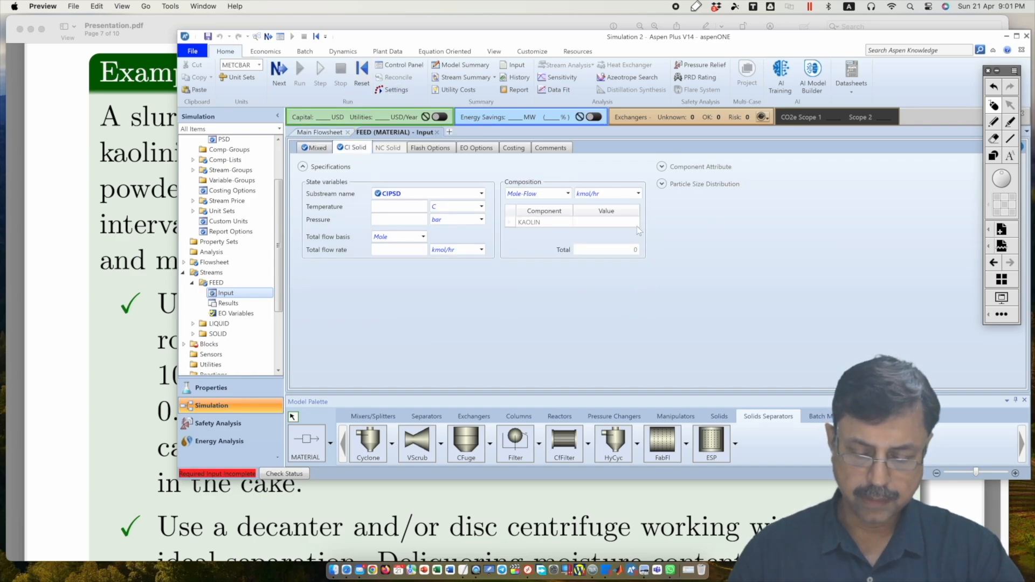
pyautogui.click(557, 194)
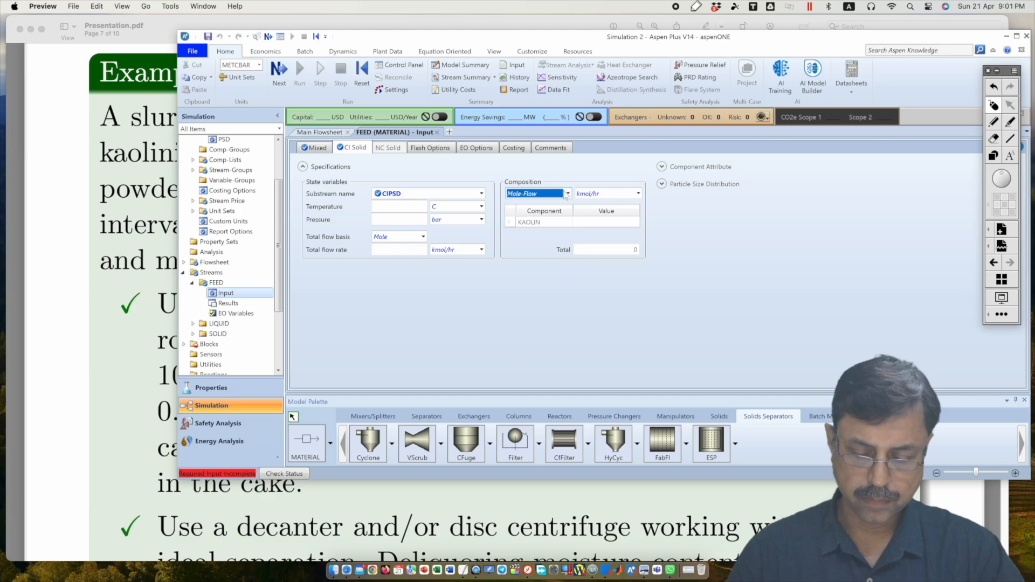
pyautogui.click(567, 194)
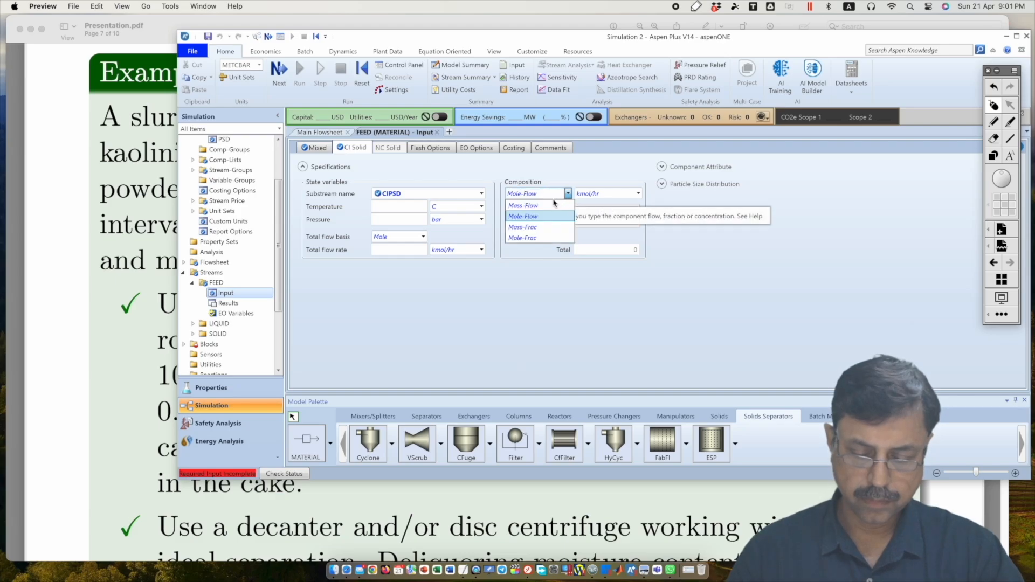
pyautogui.click(552, 205)
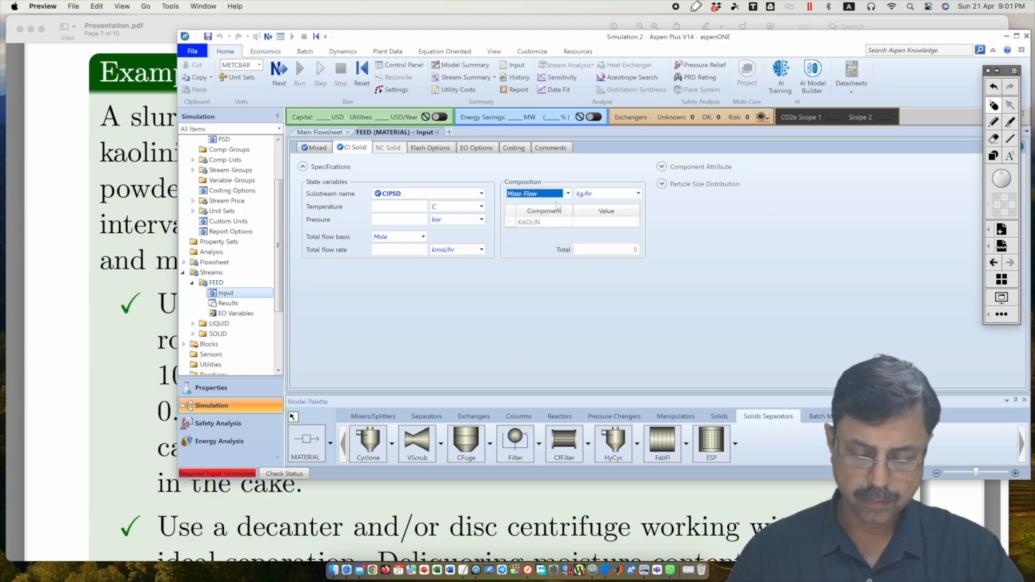
pyautogui.click(586, 226)
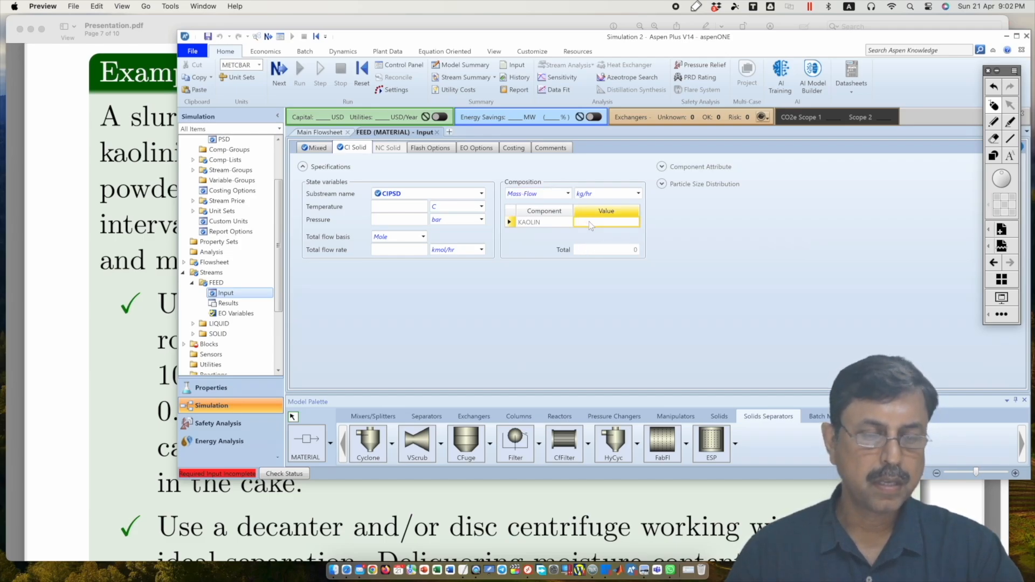
pyautogui.write('1500')
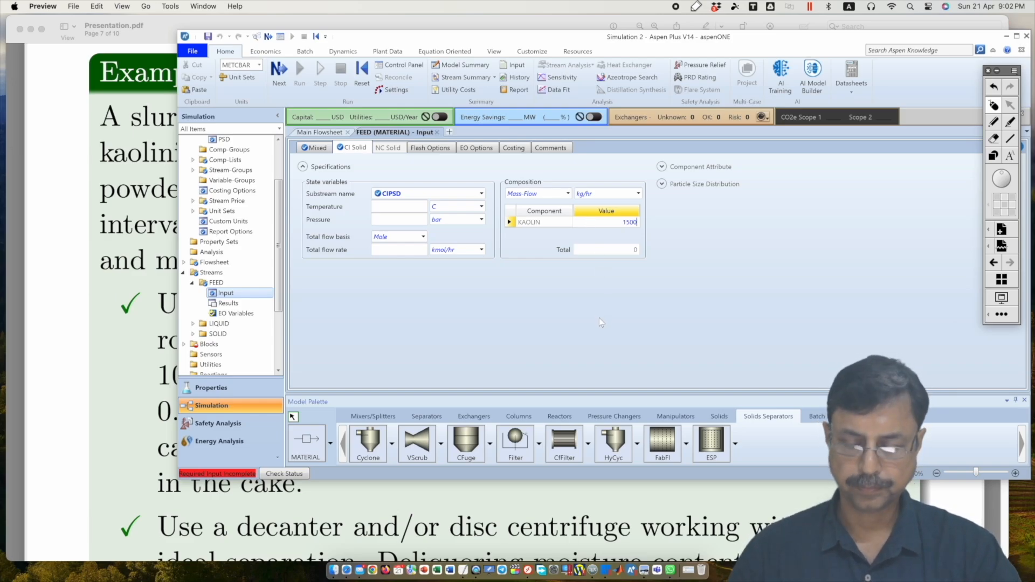
pyautogui.press('Return')
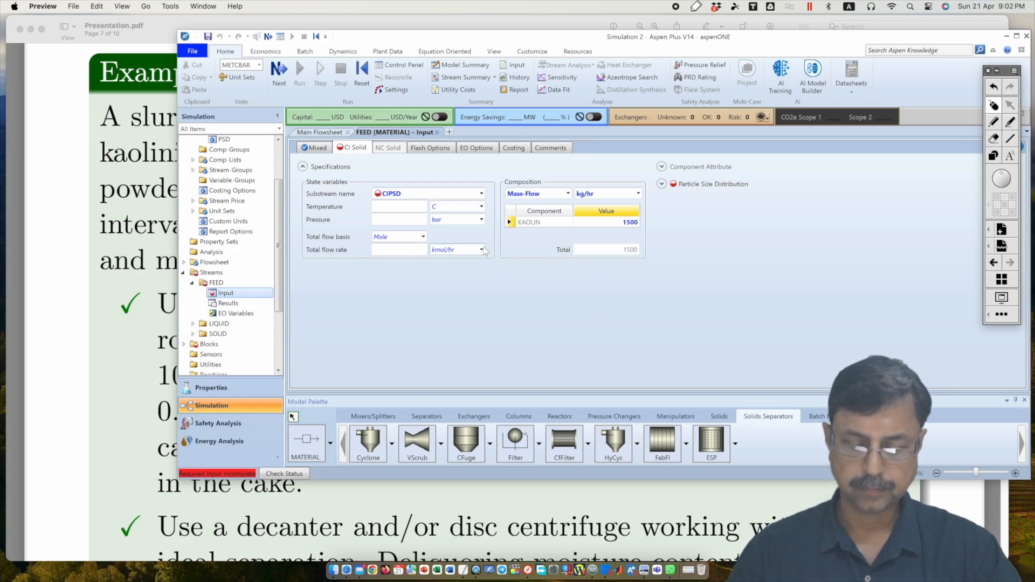
# Set the temperature of FEED's CIPSD substream to 35 C and its pressure to 1 bar.
pyautogui.click(412, 207)
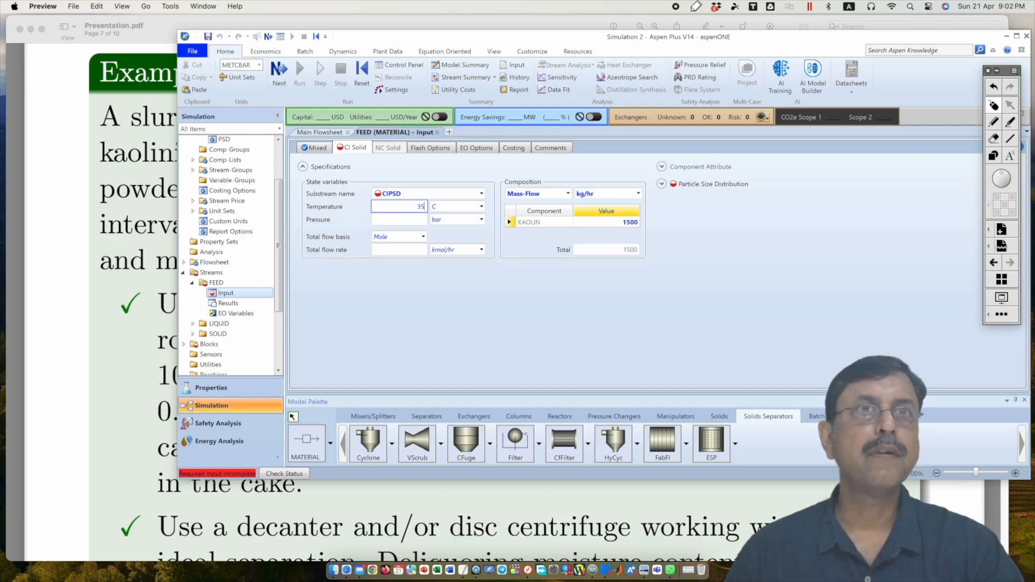
pyautogui.write('35')
pyautogui.click(411, 220)
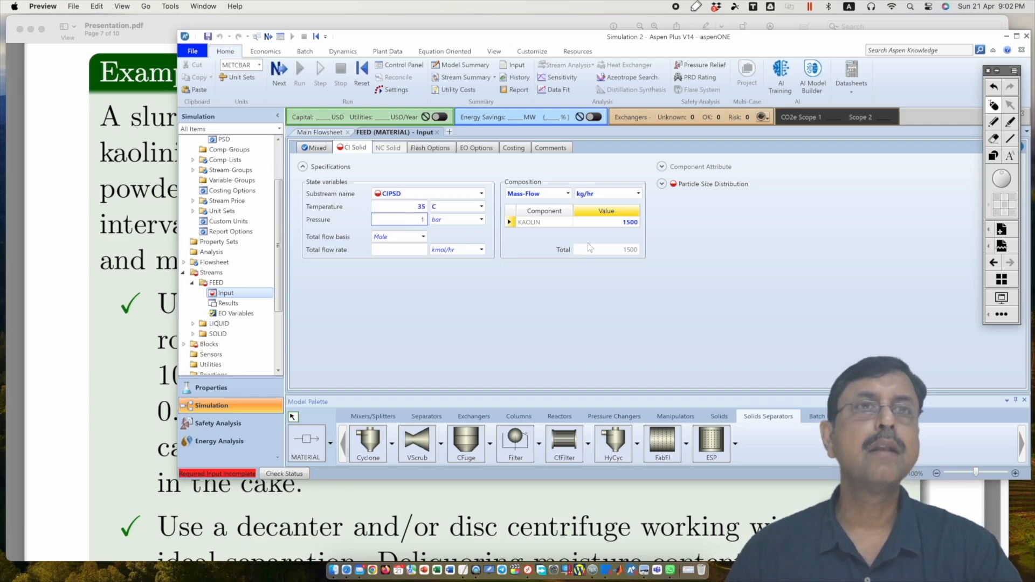
pyautogui.click(605, 247)
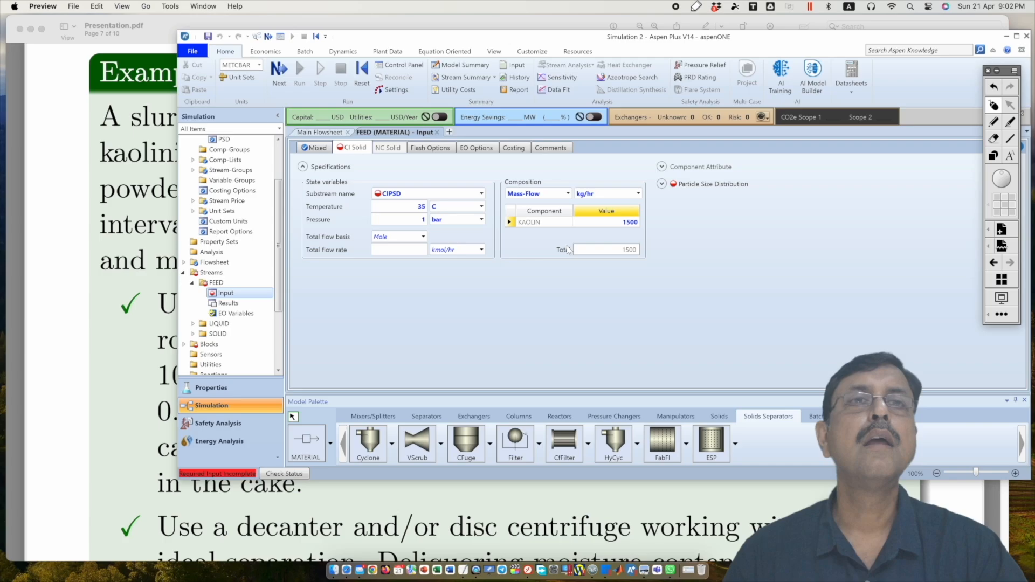
# Populate FEED's CIPSD particle size distribution using a Normal distribution function, and enter a standard deviation of 5.227 from the problem statement.
pyautogui.click(662, 184)
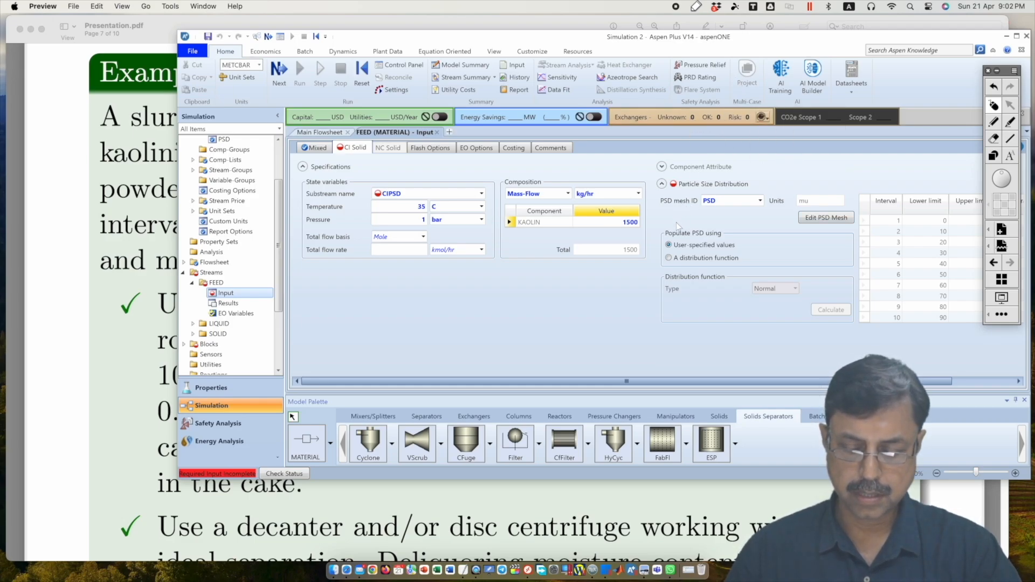
pyautogui.click(669, 258)
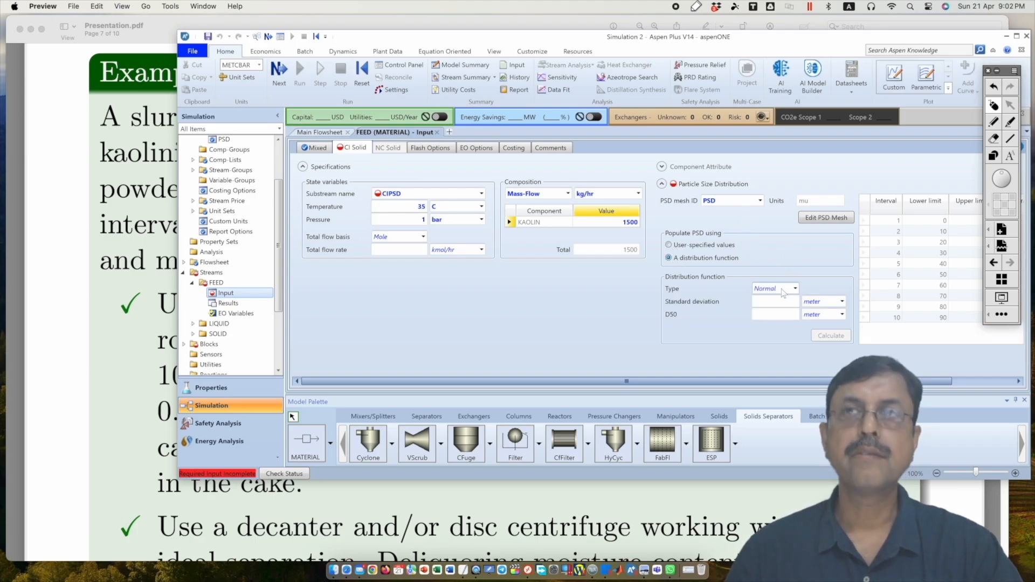
pyautogui.click(65, 116)
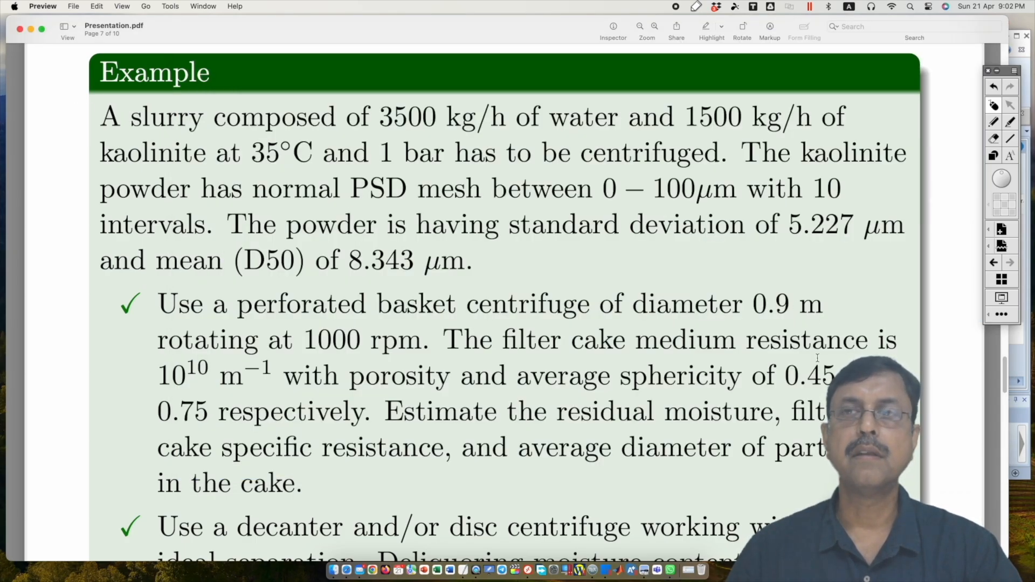
pyautogui.click(1021, 372)
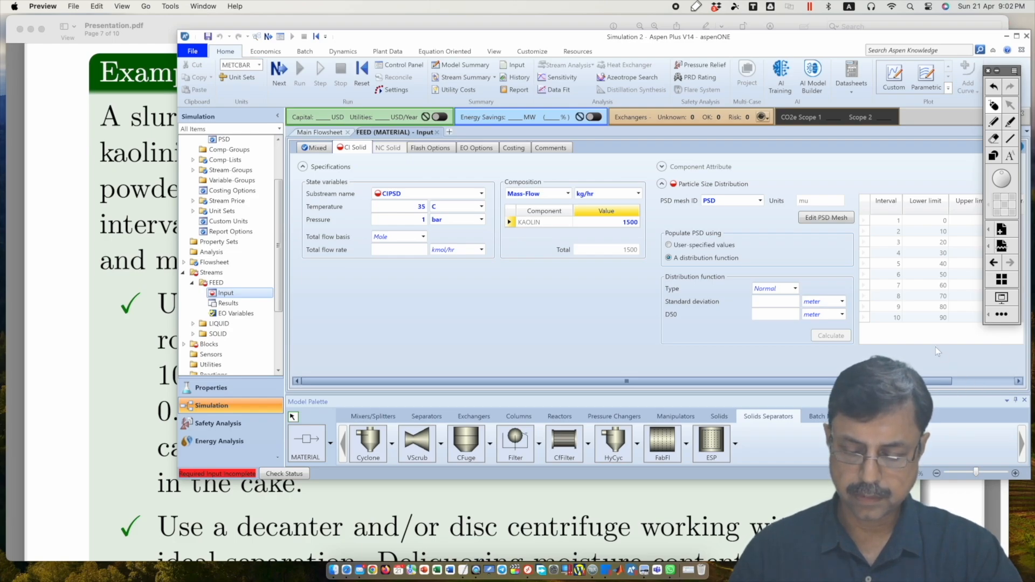
pyautogui.click(776, 303)
pyautogui.write('5')
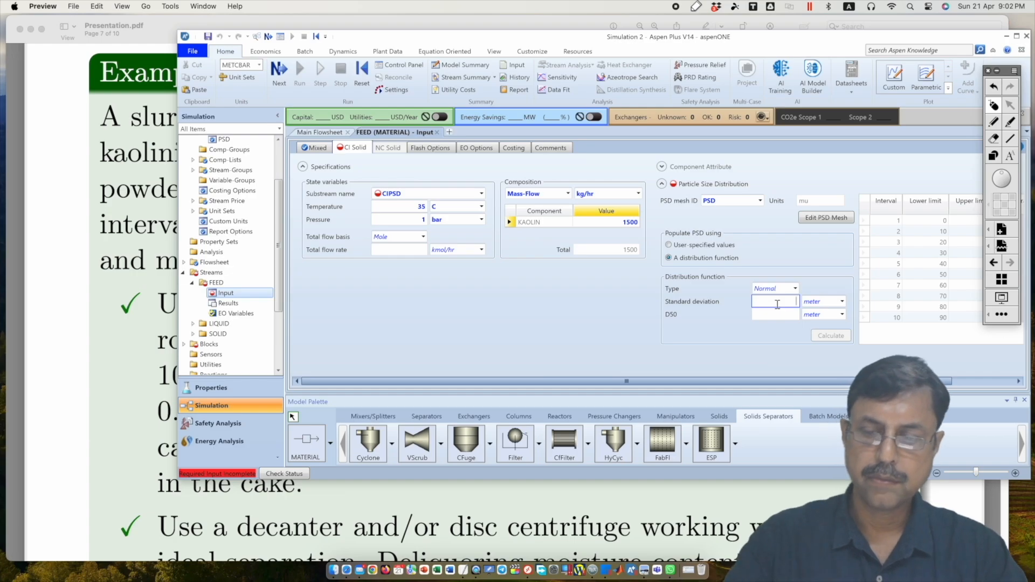
pyautogui.write('.227')
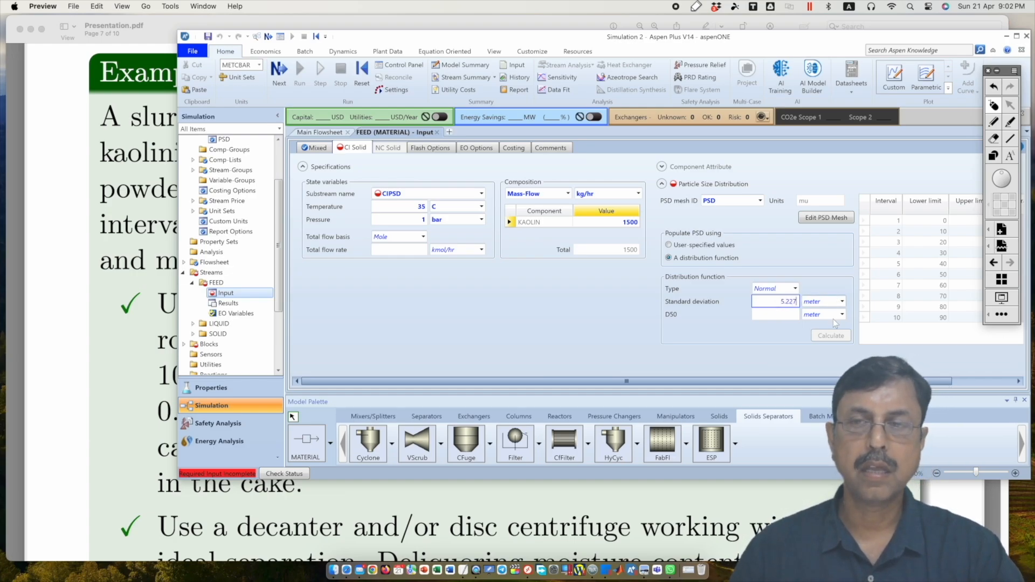
# Consult the problem statement in Preview and set the distribution's D50 to 8.343.
pyautogui.click(857, 509)
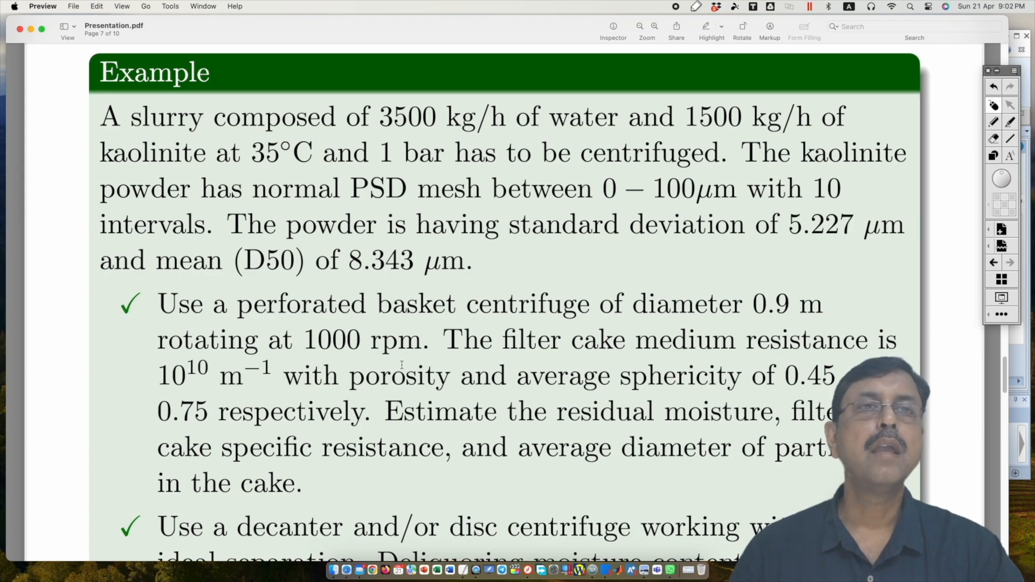
pyautogui.click(1007, 351)
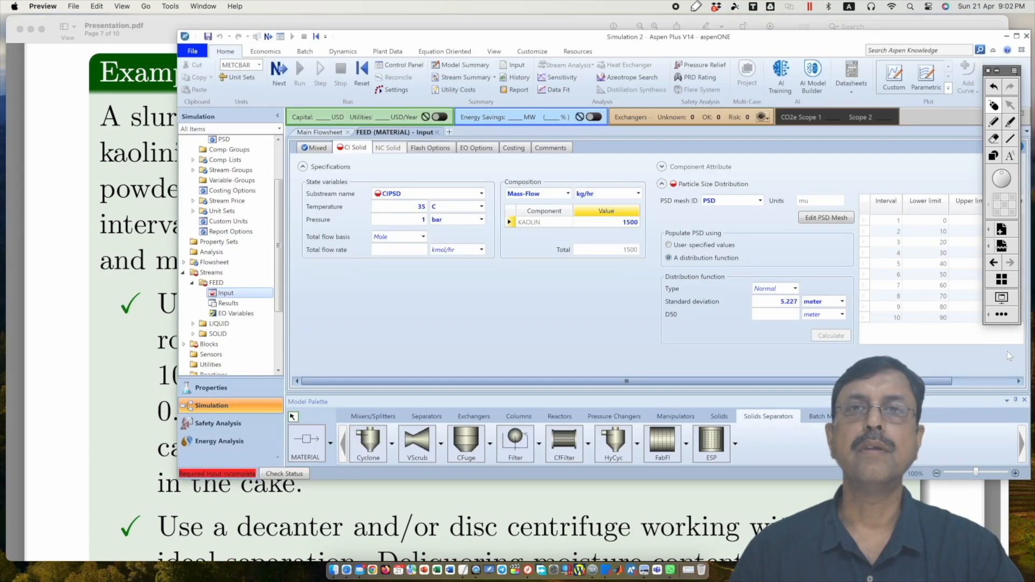
pyautogui.click(778, 316)
pyautogui.write('8.343')
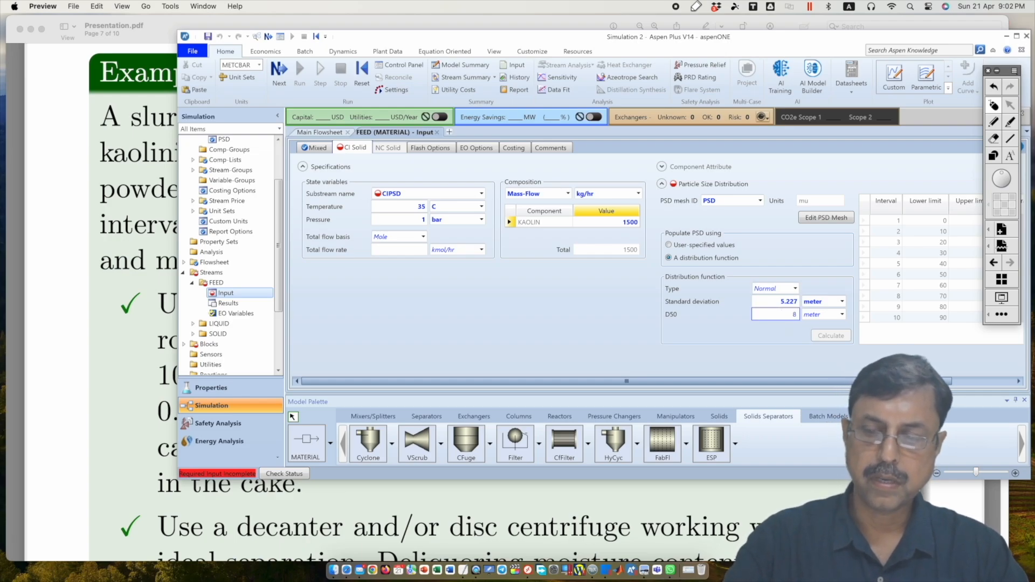
# Change the units of the standard deviation and D50 to mu, and calculate the particle size distribution.
pyautogui.click(821, 306)
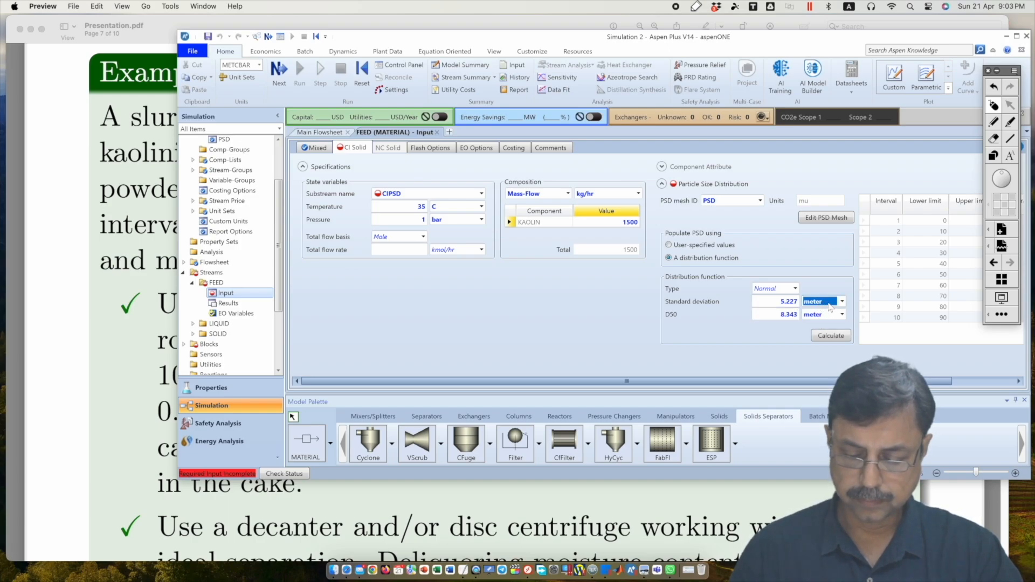
pyautogui.click(842, 301)
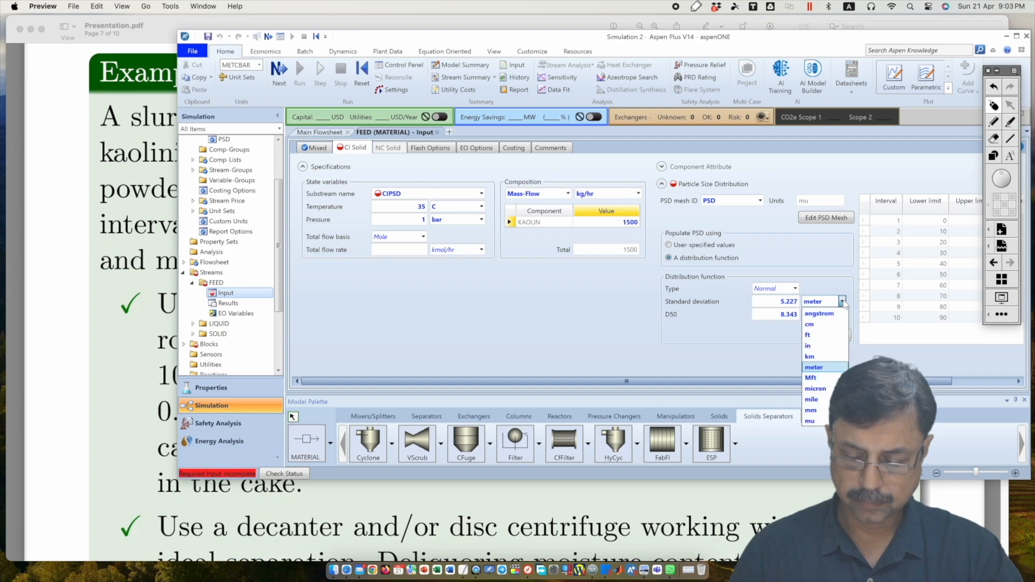
pyautogui.click(813, 421)
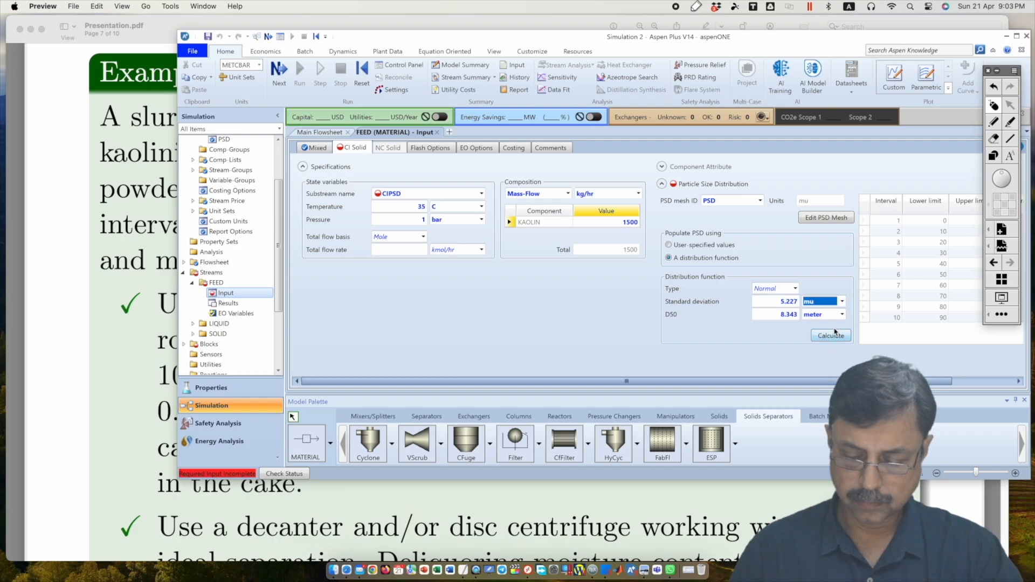
pyautogui.click(842, 315)
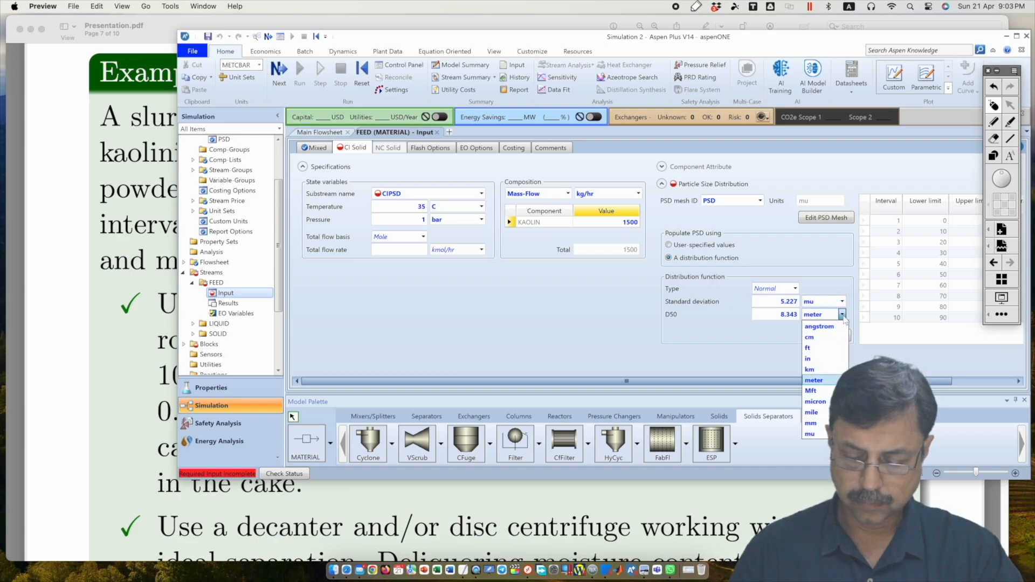
pyautogui.click(818, 436)
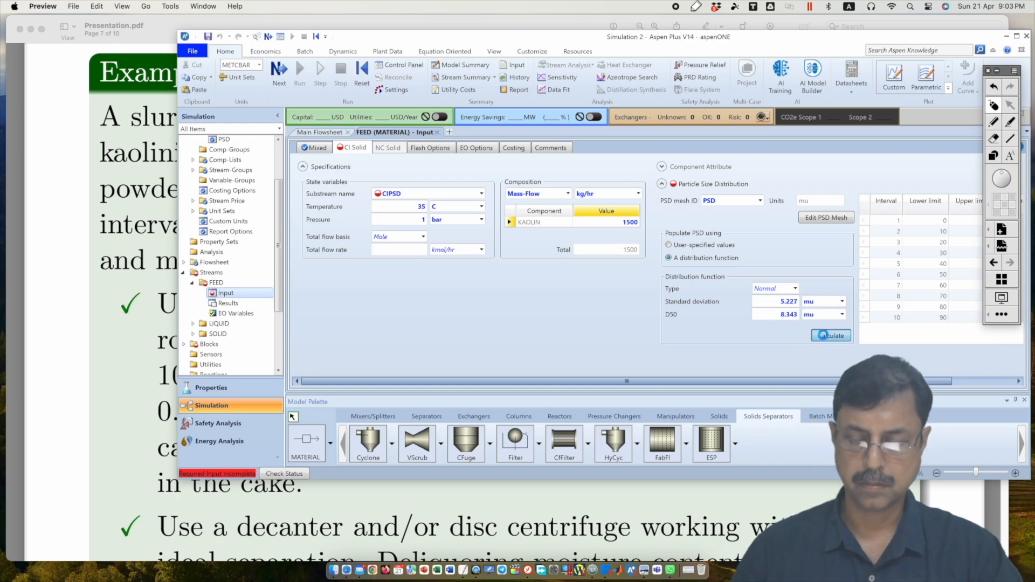
pyautogui.click(824, 336)
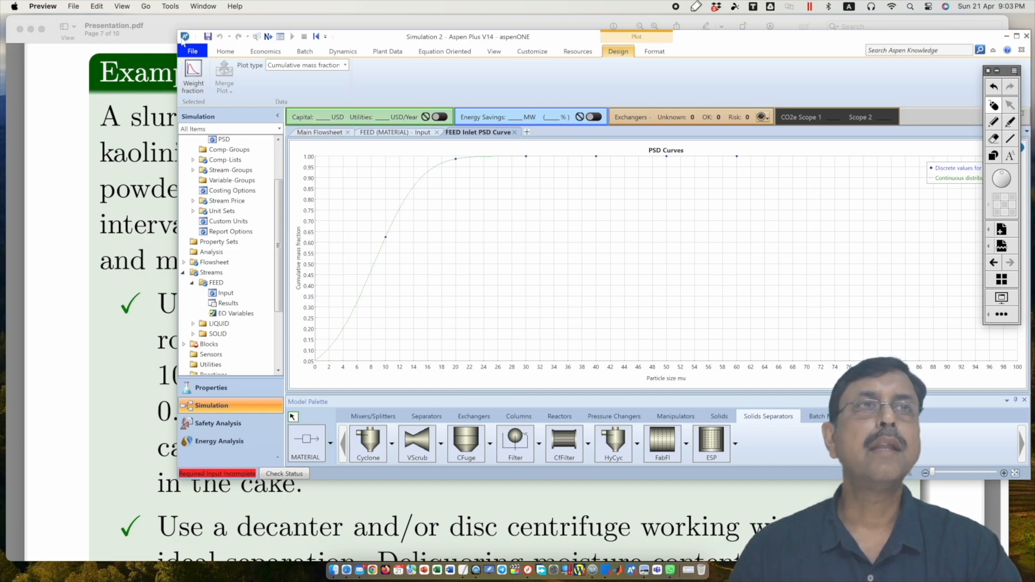
# Compare FEED's inlet PSD curve with the problem statement in Preview, and close the plot and the FEED input form.
pyautogui.click(169, 25)
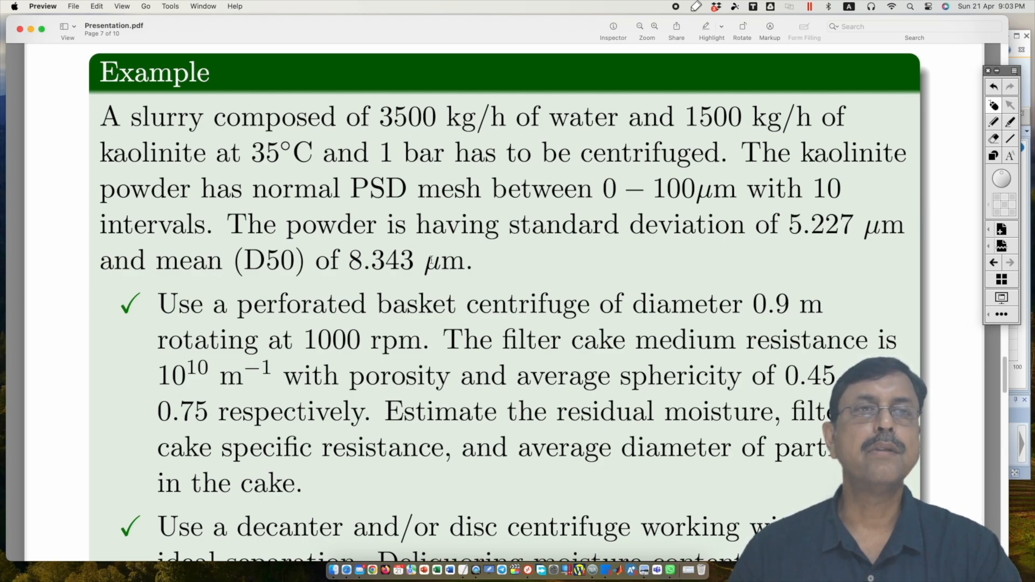
pyautogui.scroll(-1, 529, 282)
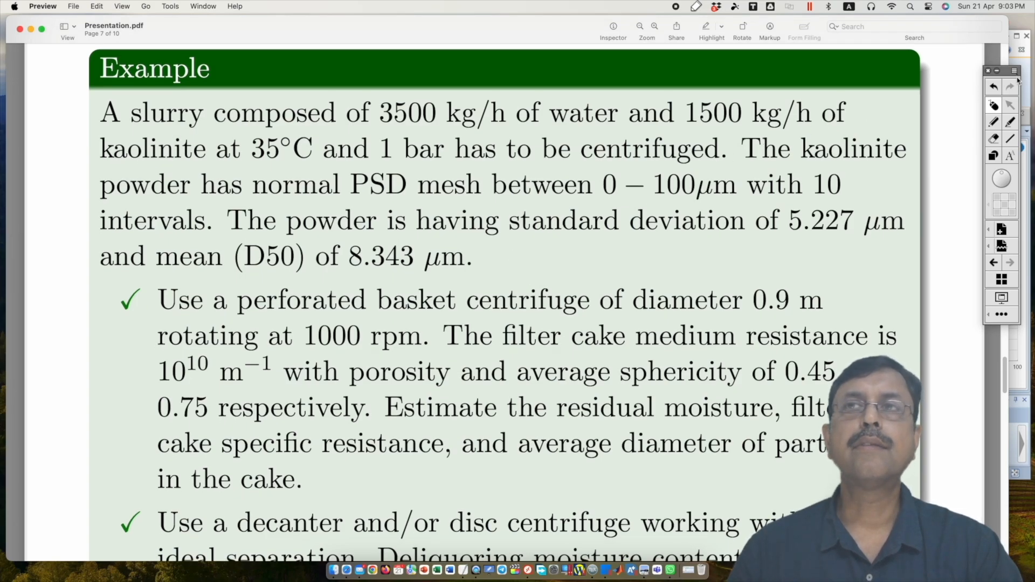
pyautogui.click(1029, 64)
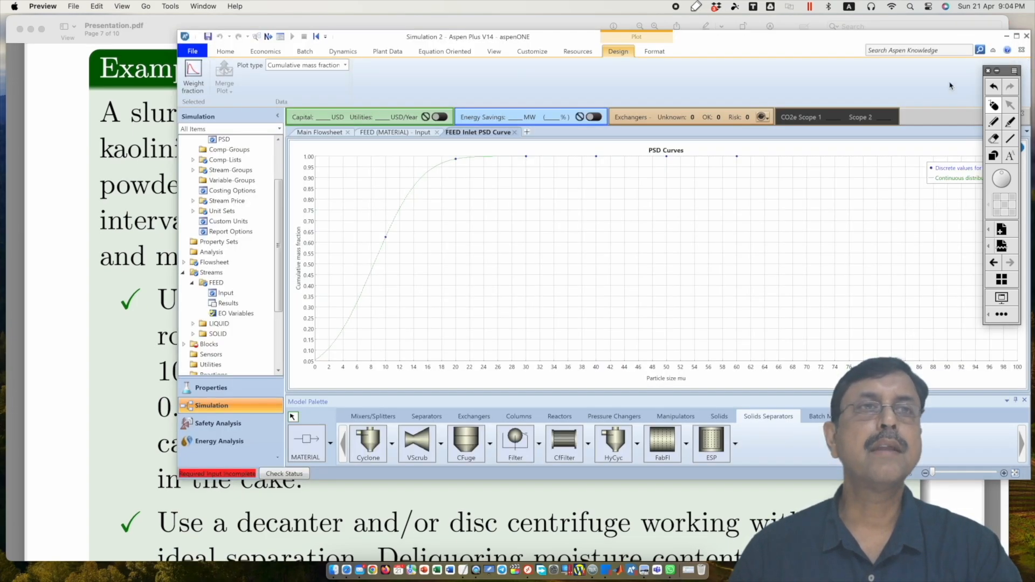
pyautogui.click(515, 133)
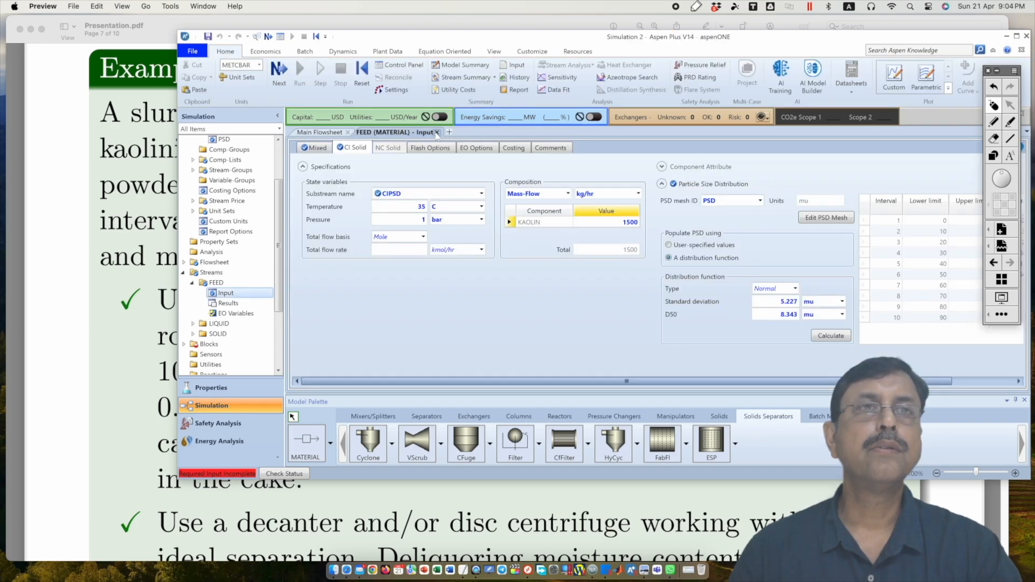
pyautogui.click(437, 132)
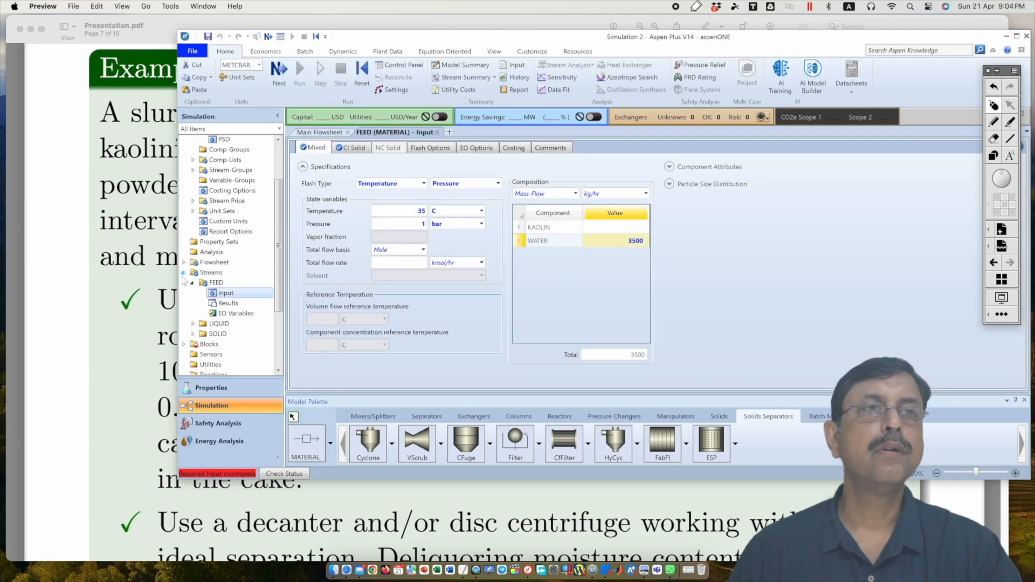
# Open the input of the B1 CFuge block and set its model to Perforated basket.
pyautogui.click(183, 273)
pyautogui.click(183, 283)
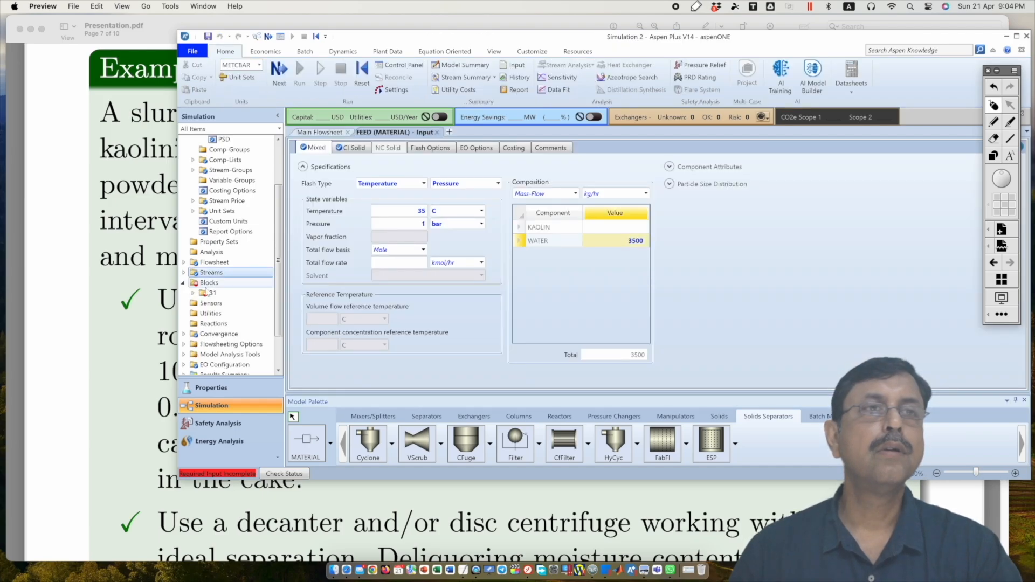
pyautogui.click(193, 293)
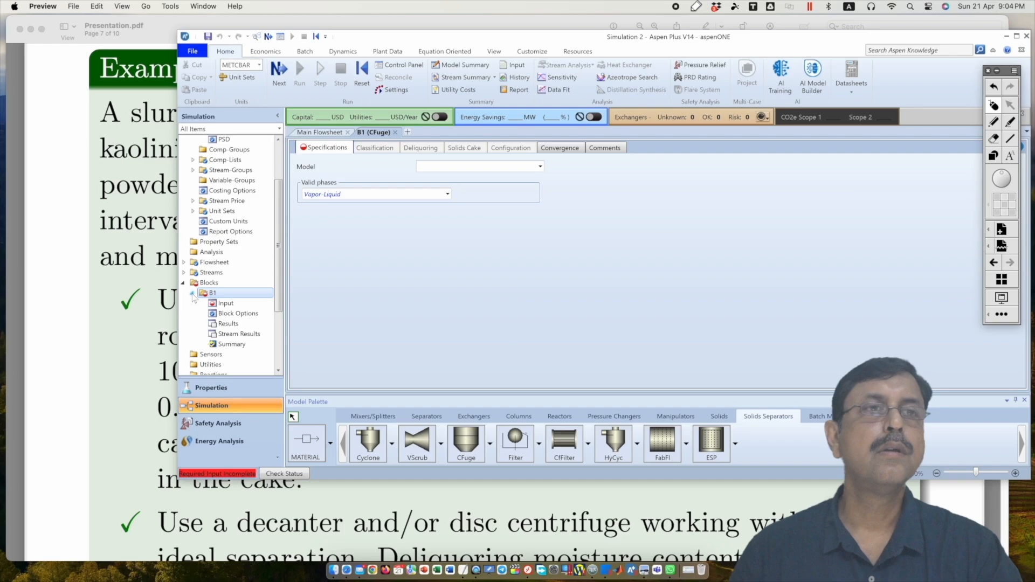
pyautogui.click(223, 303)
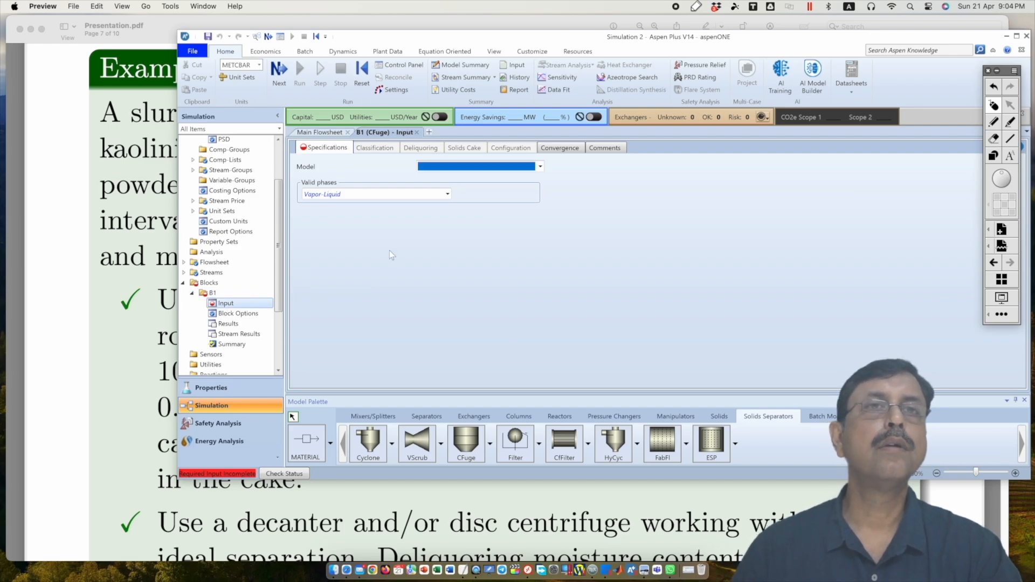
pyautogui.click(539, 167)
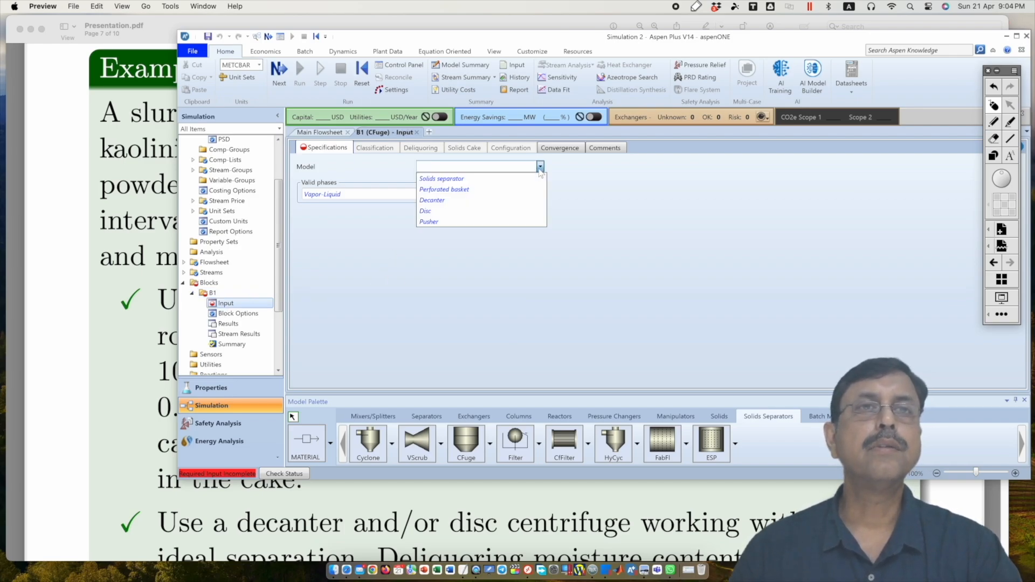
pyautogui.click(488, 190)
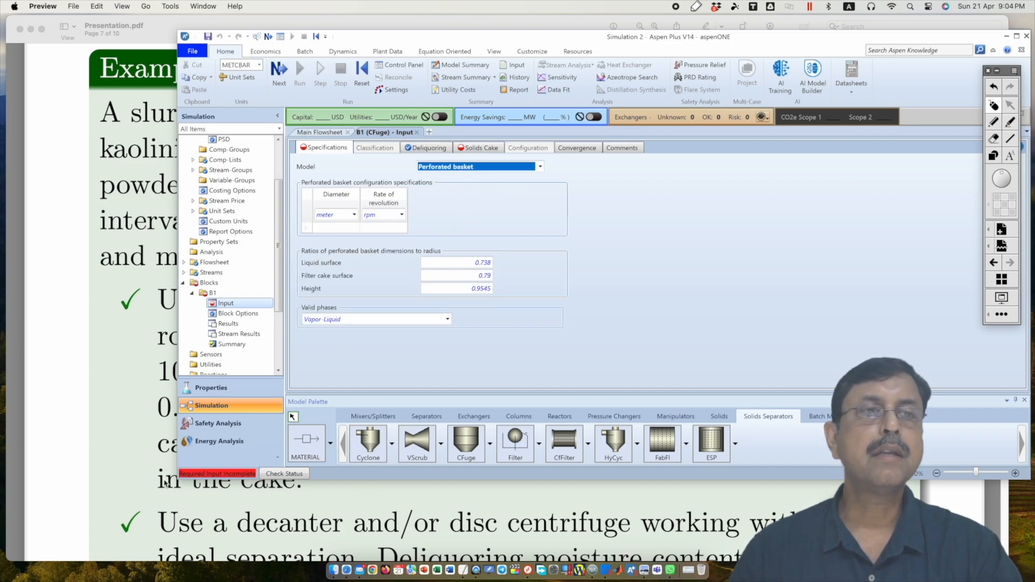
# Specify B1's perforated basket with a diameter of 0.9 meter and a rate of revolution of 1000 rpm.
pyautogui.click(166, 484)
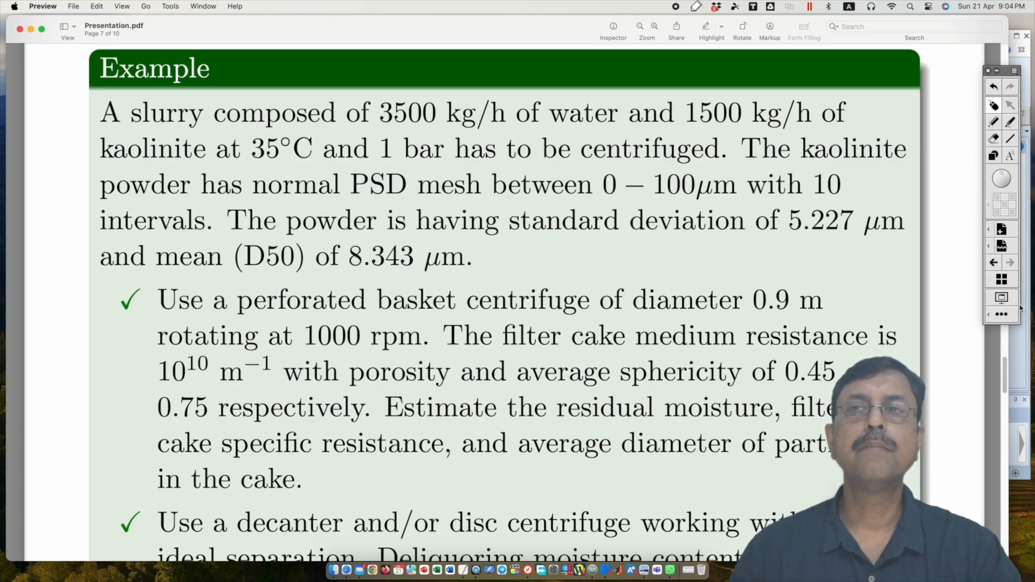
pyautogui.click(1021, 348)
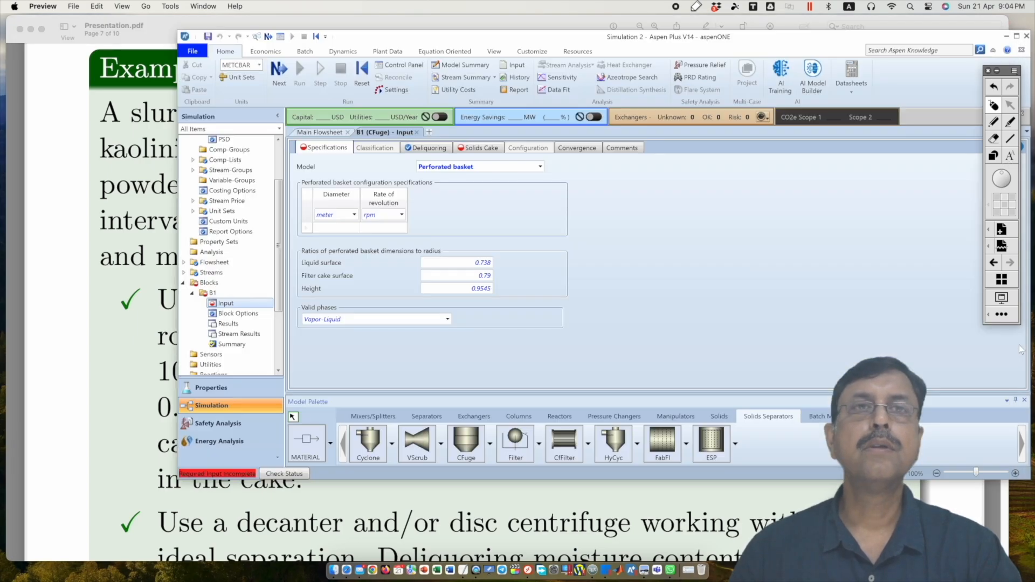
pyautogui.click(351, 228)
pyautogui.write('0.9')
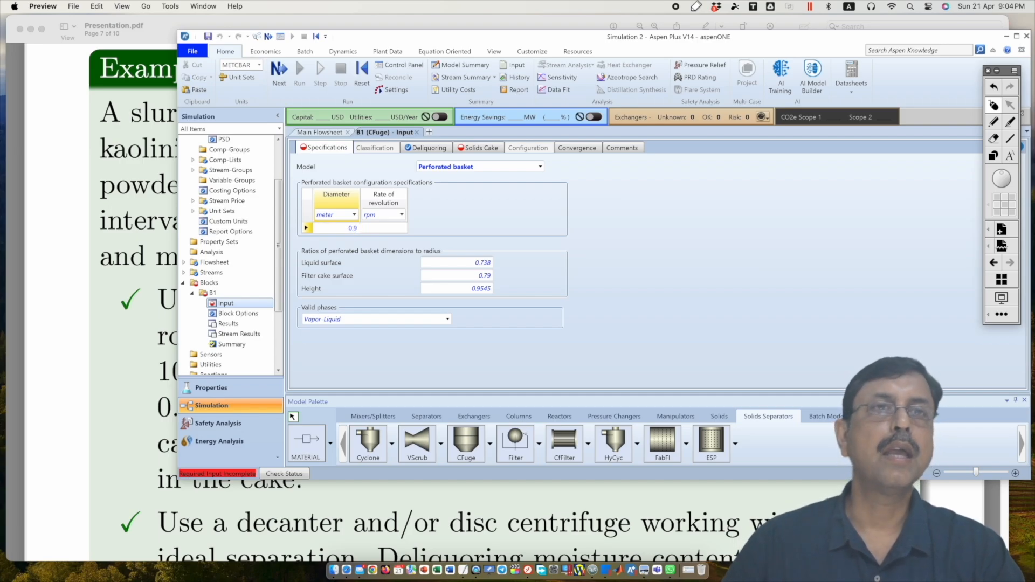
pyautogui.click(383, 229)
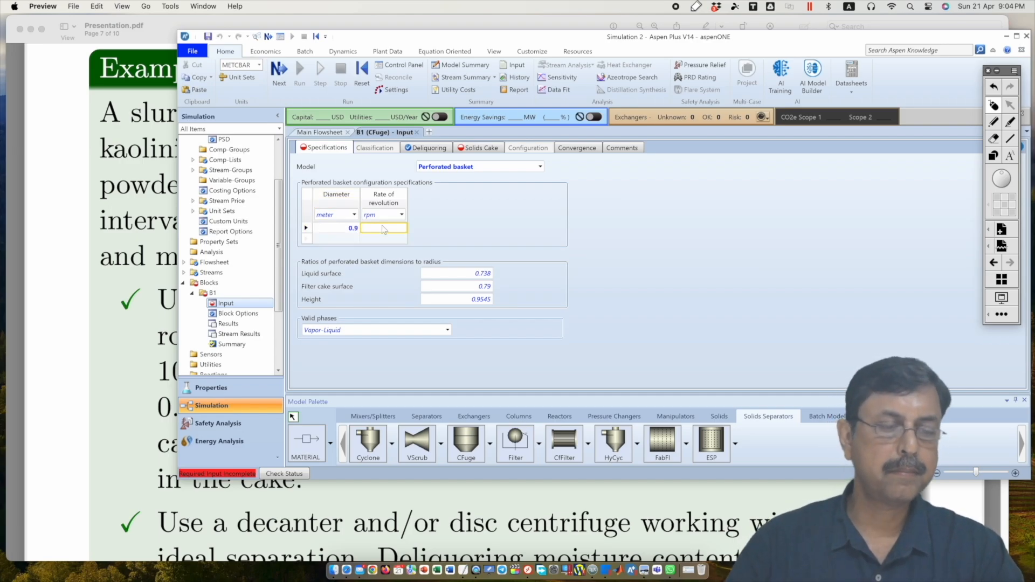
pyautogui.write('1000')
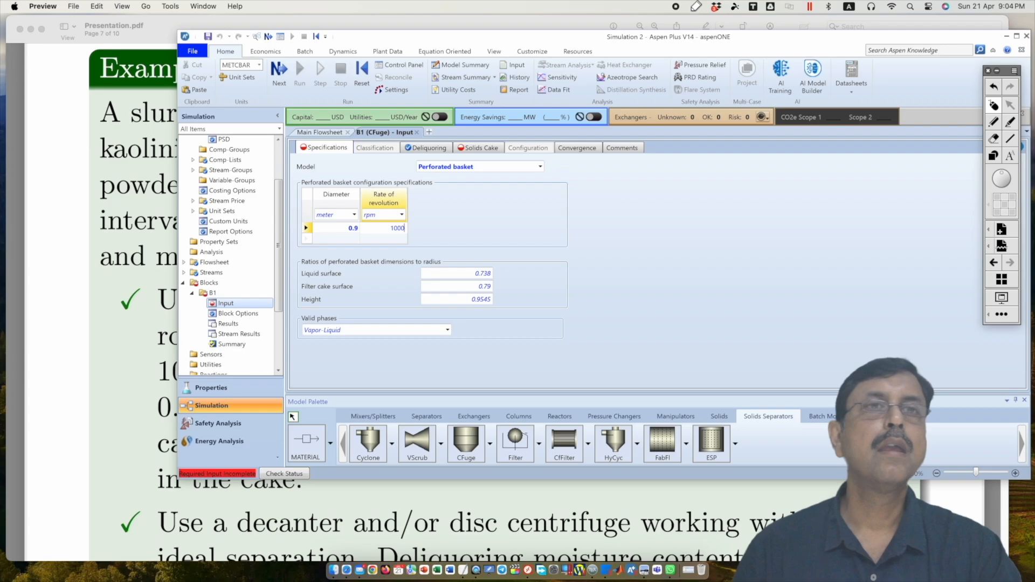
pyautogui.click(438, 223)
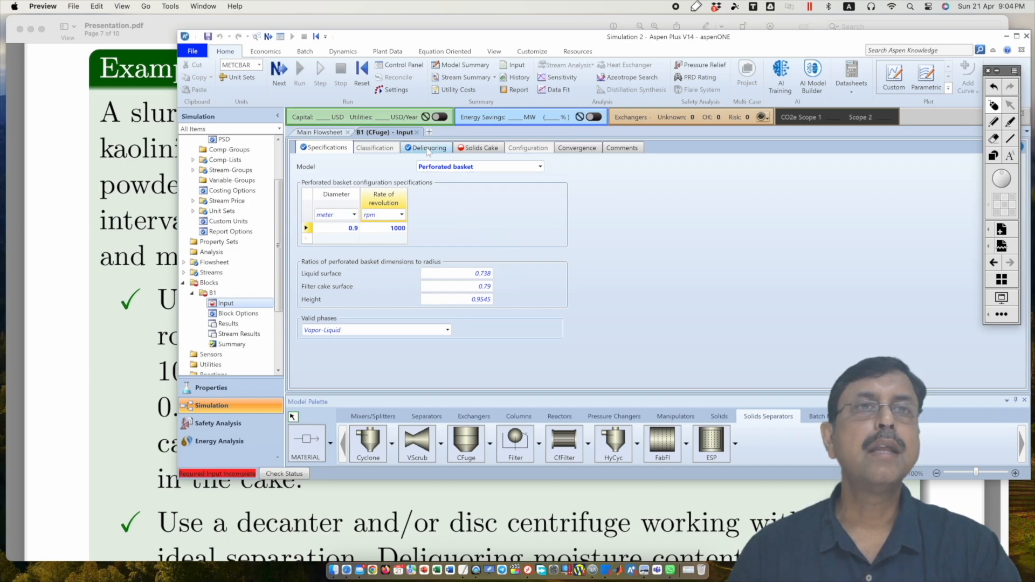
# Check that B1's perforated basket deliquoring model is Estimate residual moisture, and reread the problem statement in Preview.
pyautogui.click(428, 150)
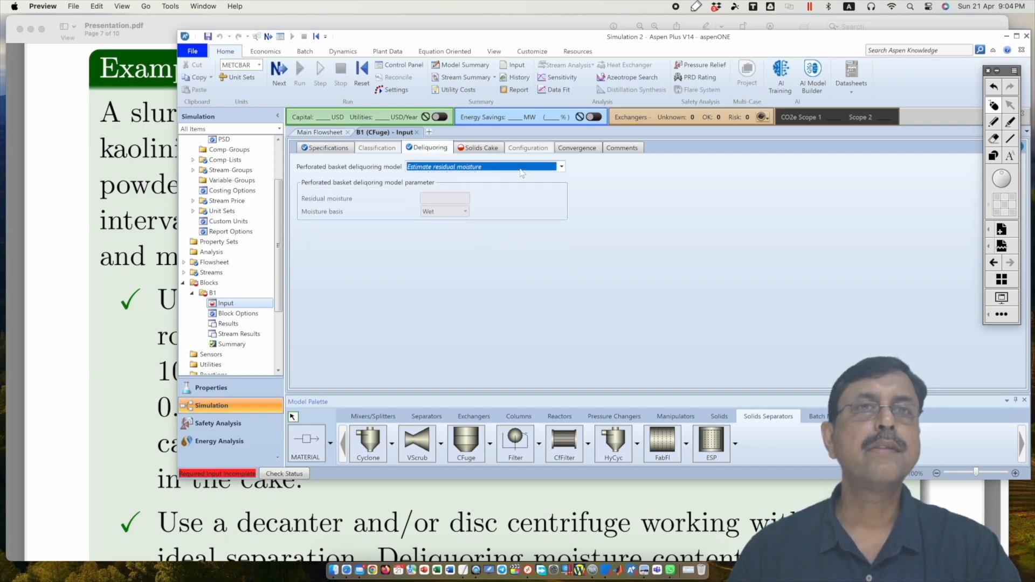
pyautogui.click(562, 168)
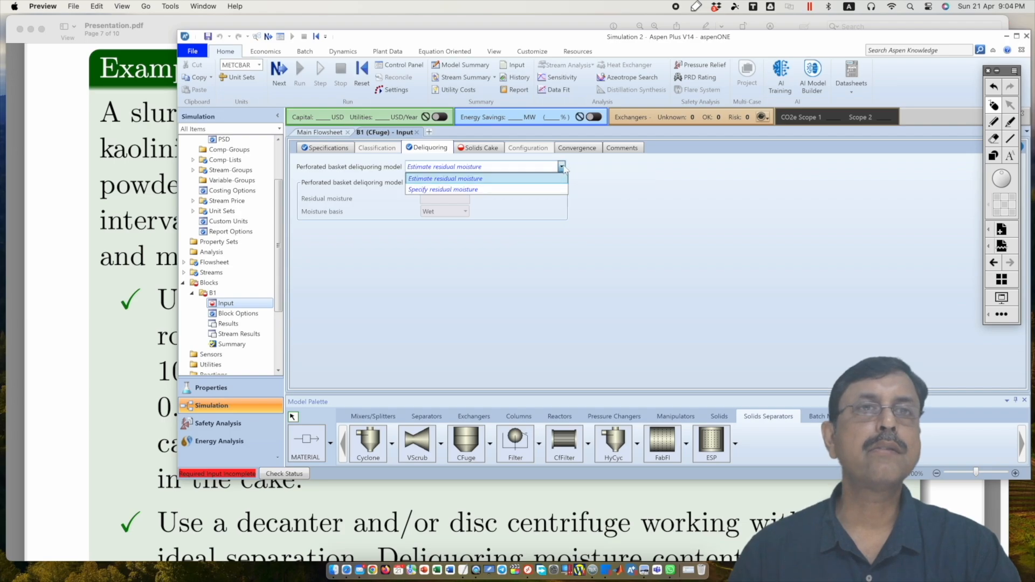
pyautogui.click(668, 173)
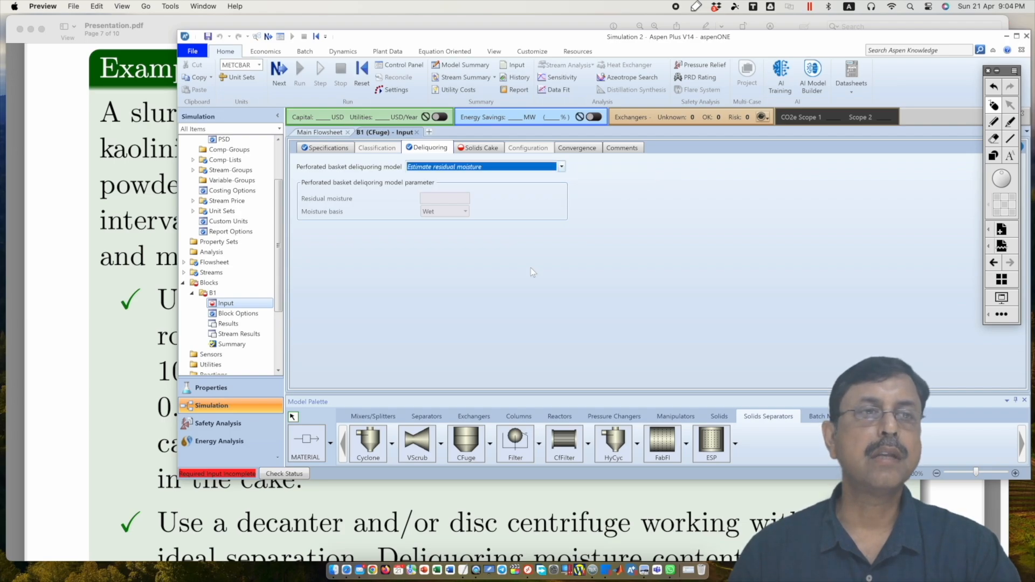
pyautogui.click(79, 453)
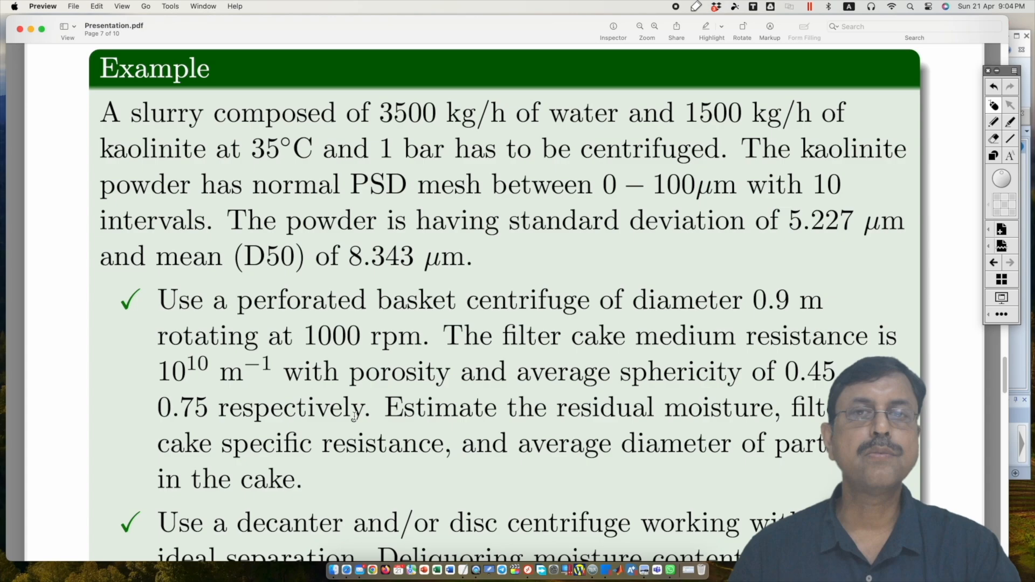
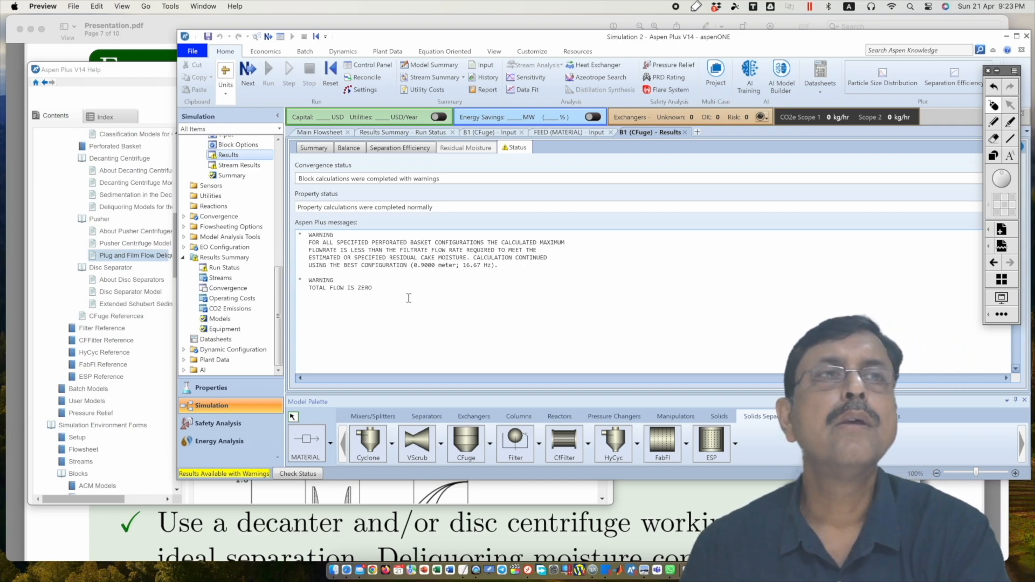
# Set the KAOLIN mass flow in FEED's CIPSD substream to 150 kg/hr and run the simulation.
pyautogui.click(505, 132)
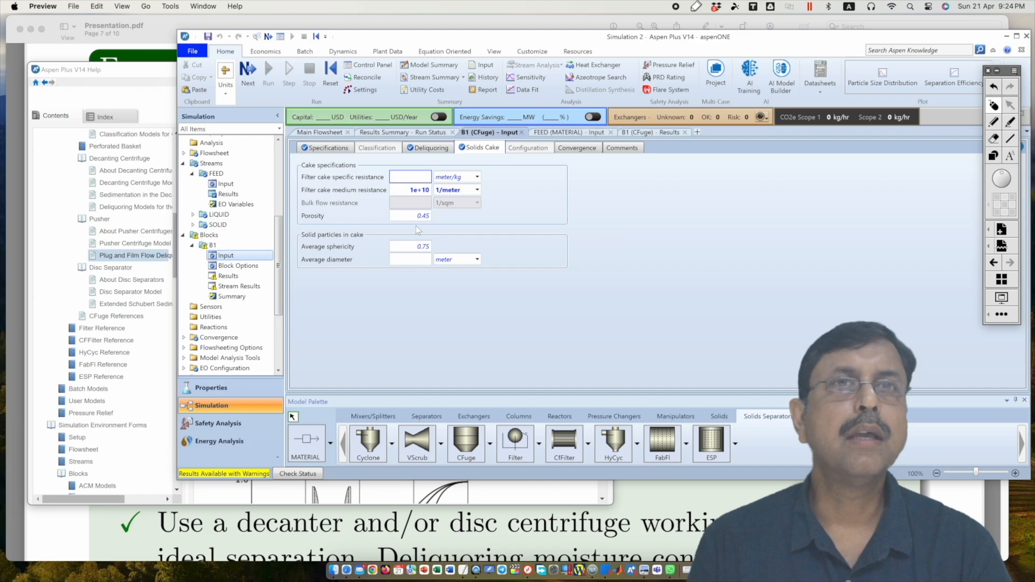
pyautogui.click(572, 134)
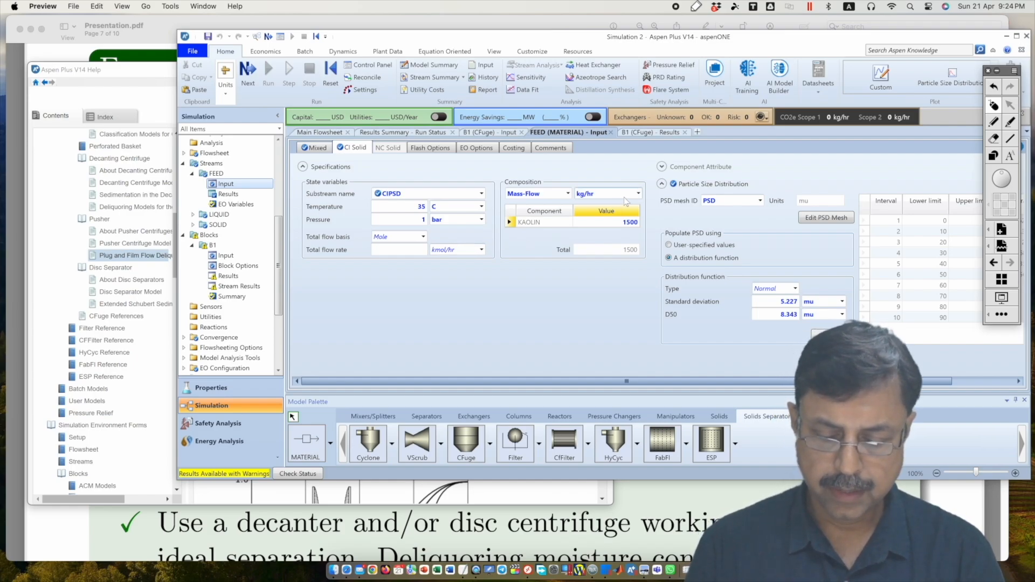
pyautogui.click(627, 224)
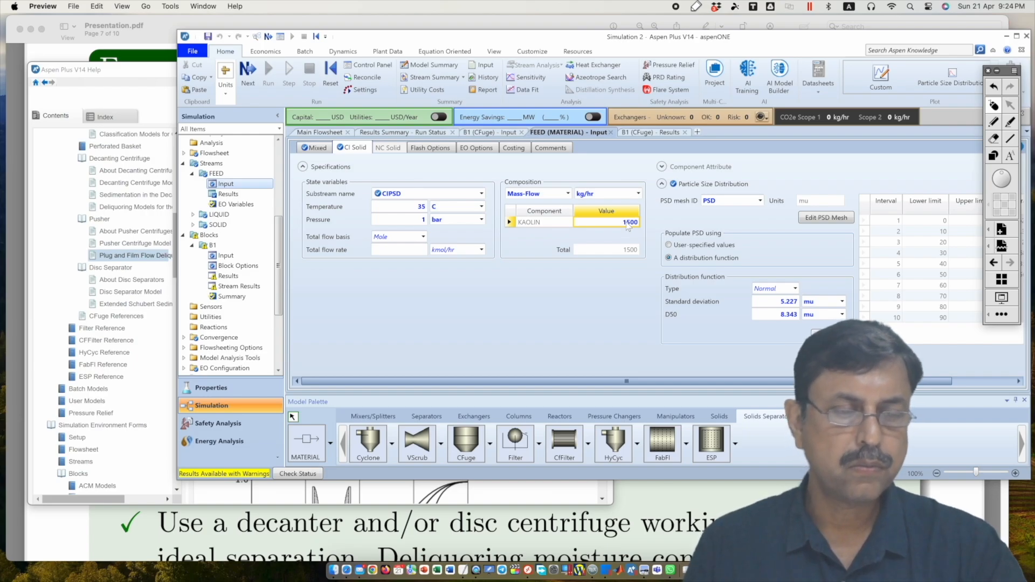
pyautogui.press('BackSpace')
pyautogui.press('Return')
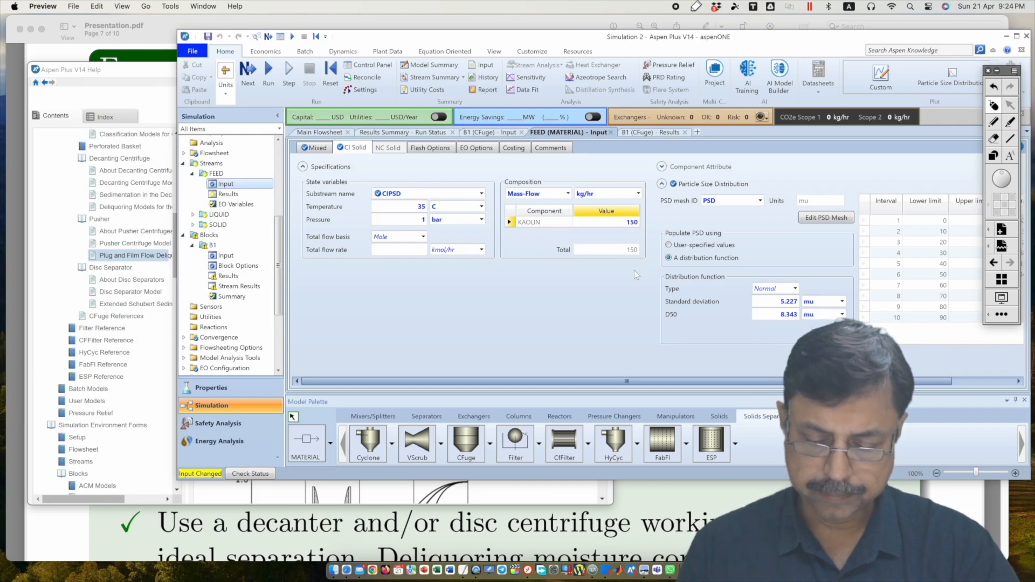
pyautogui.click(268, 72)
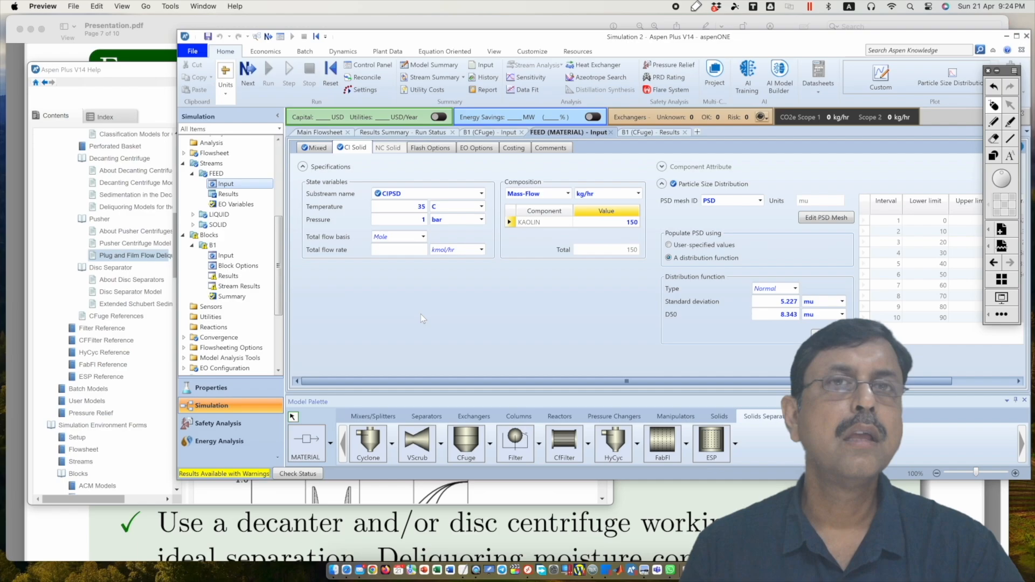
# Set the porosity in B1's solids cake specifications to 0.95 and rerun the simulation.
pyautogui.click(477, 134)
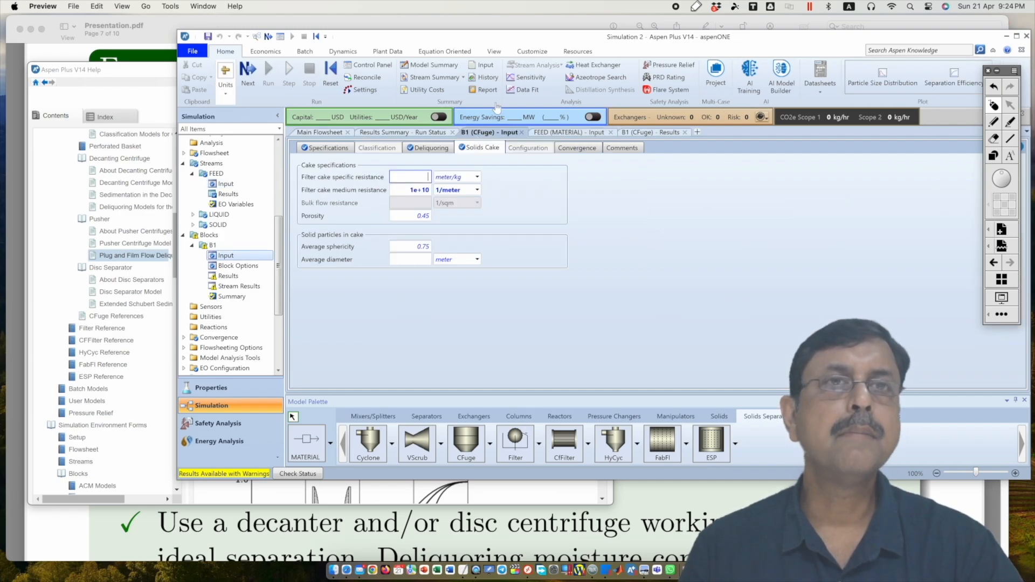
pyautogui.click(421, 217)
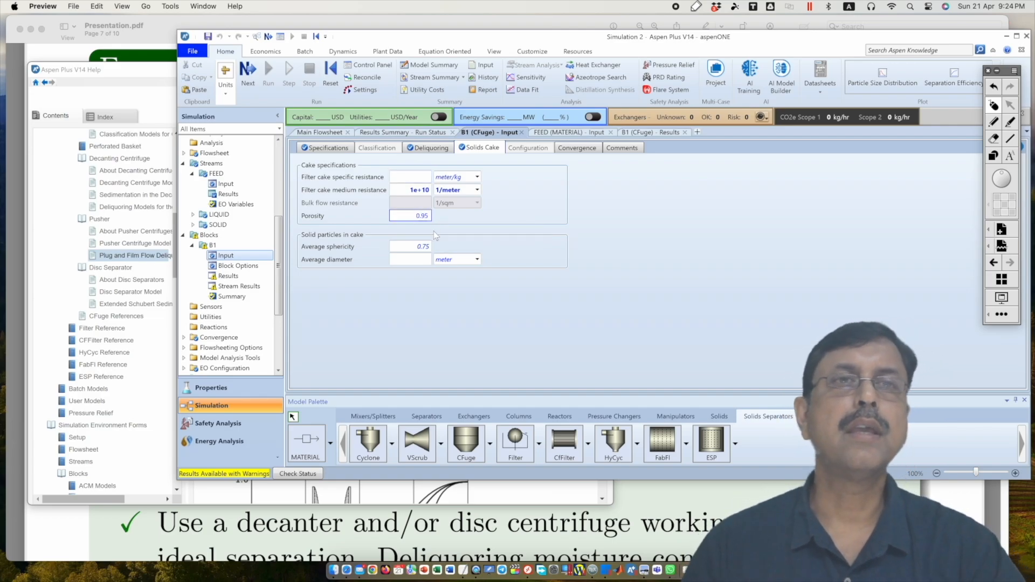
pyautogui.write('0.95')
pyautogui.click(471, 224)
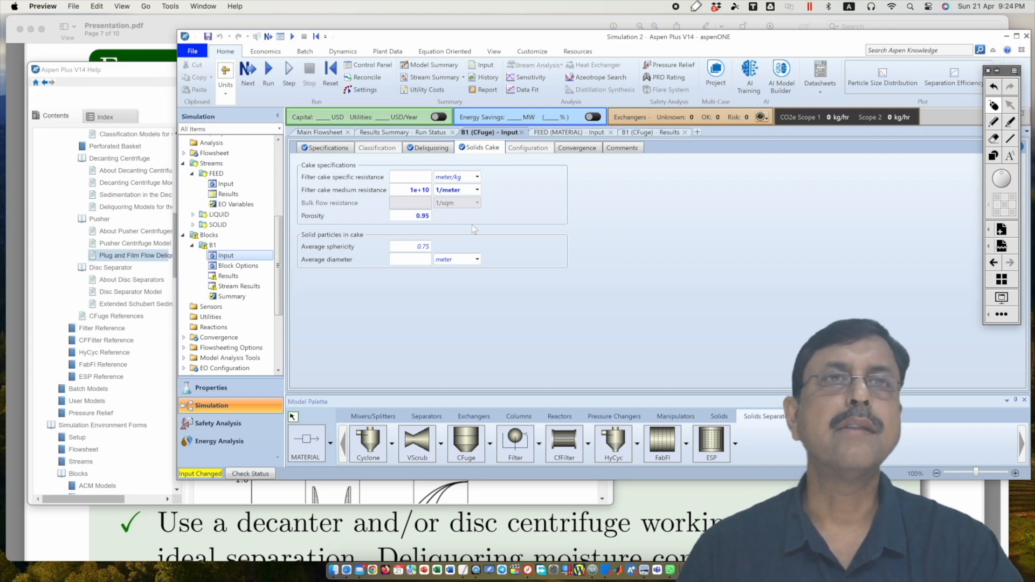
pyautogui.click(268, 71)
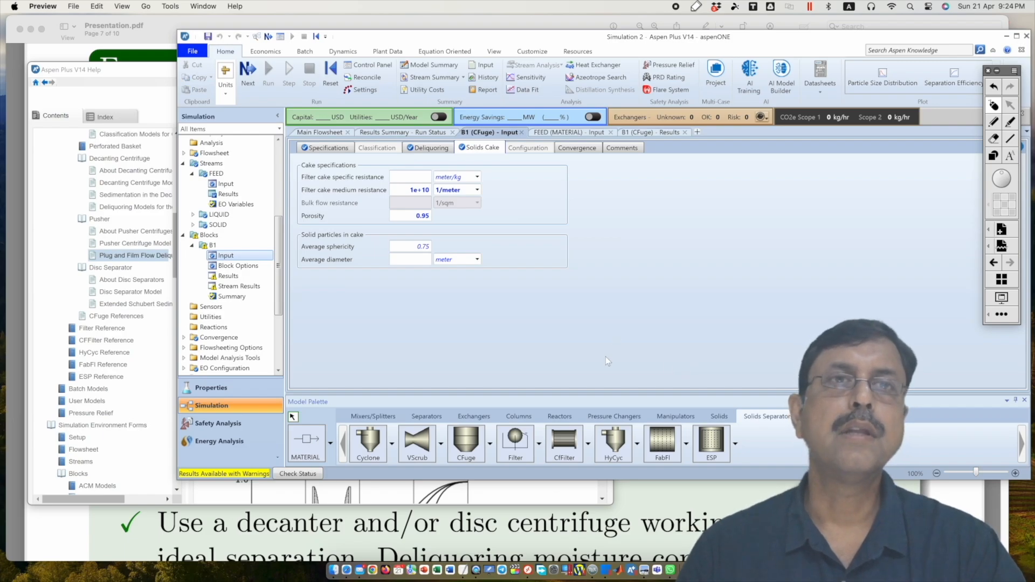
# Set B1's filter cake specific resistance to 1e5 meter/kg and rerun the simulation.
pyautogui.click(423, 177)
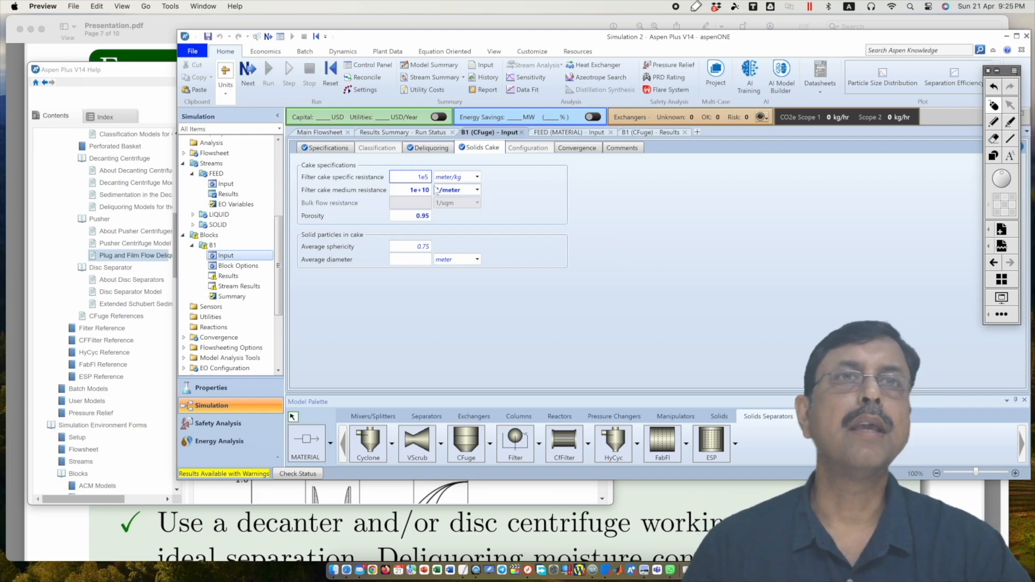
pyautogui.write('5')
pyautogui.press('Return')
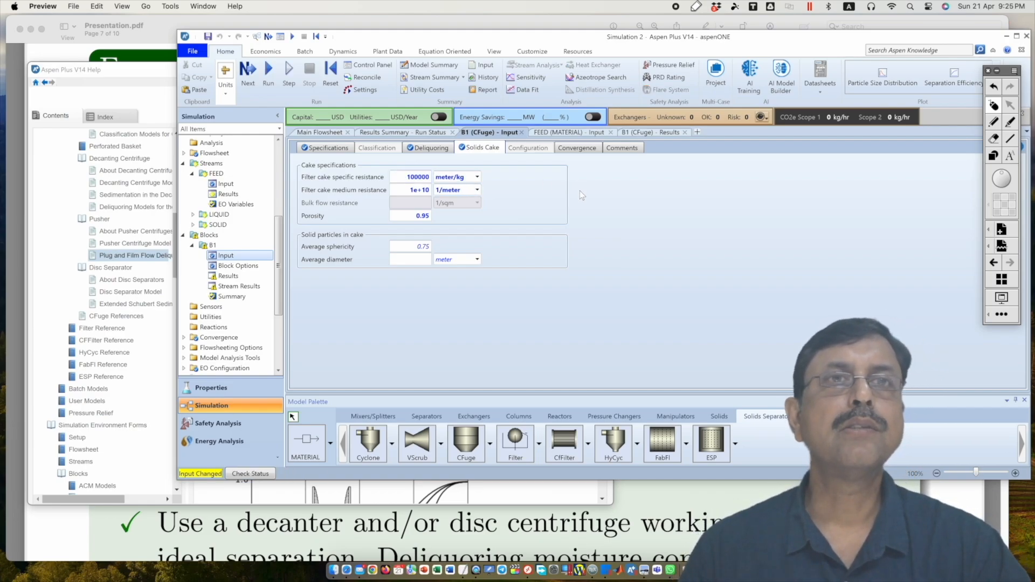
pyautogui.click(269, 70)
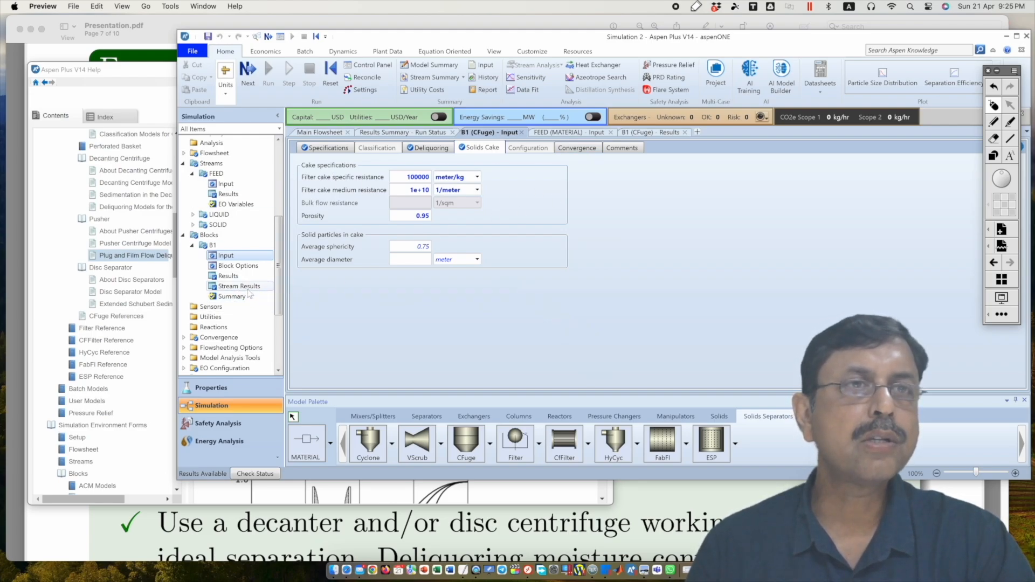
# Open the results summary of block B1 and display the particle diameter in mu.
pyautogui.click(231, 277)
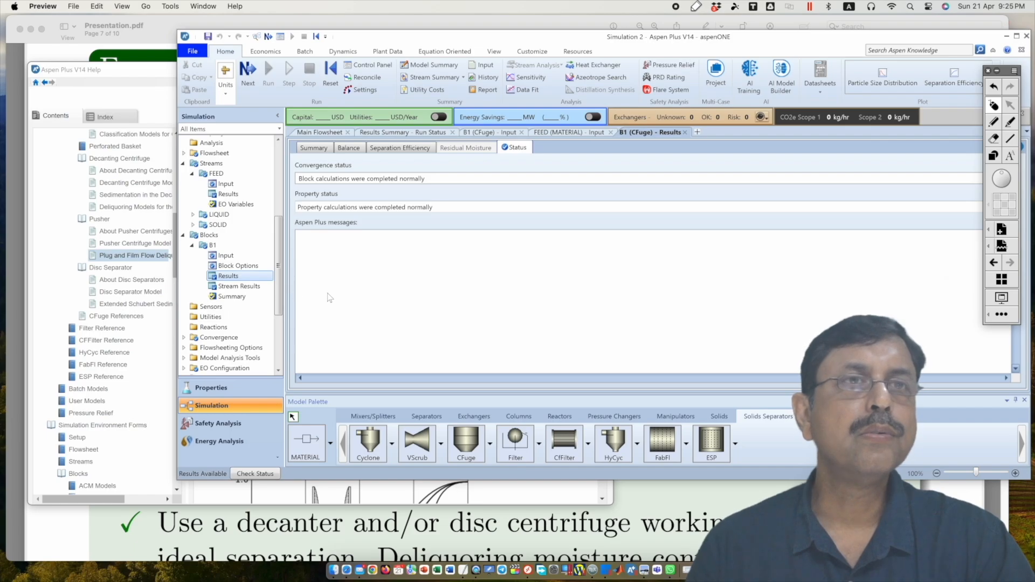
pyautogui.click(314, 148)
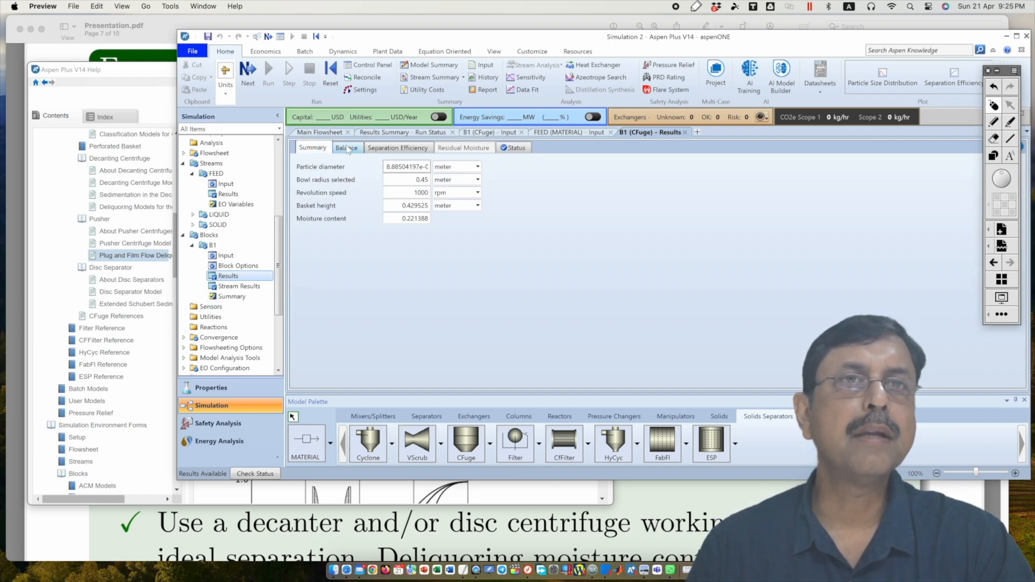
pyautogui.click(477, 167)
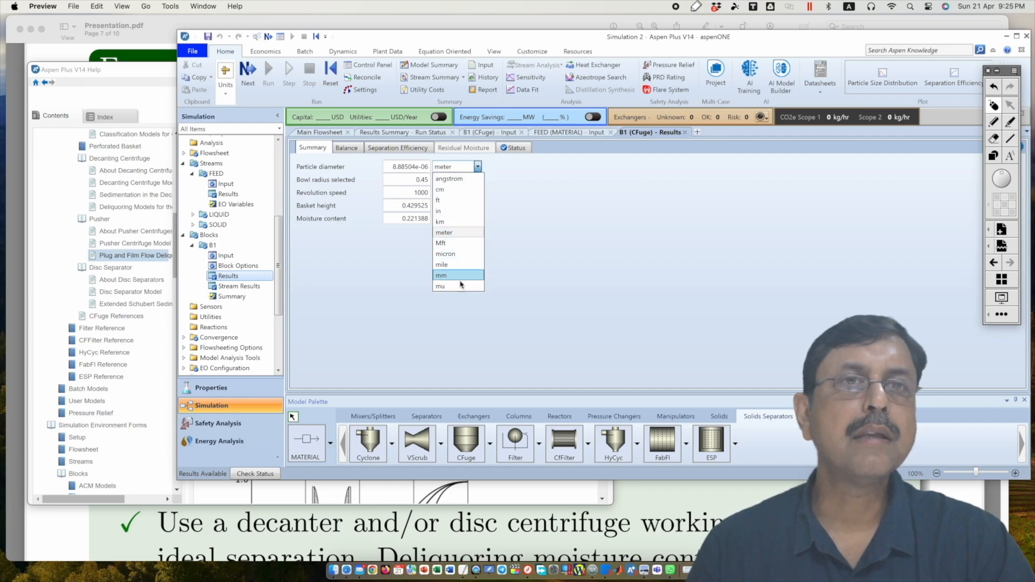
pyautogui.click(443, 278)
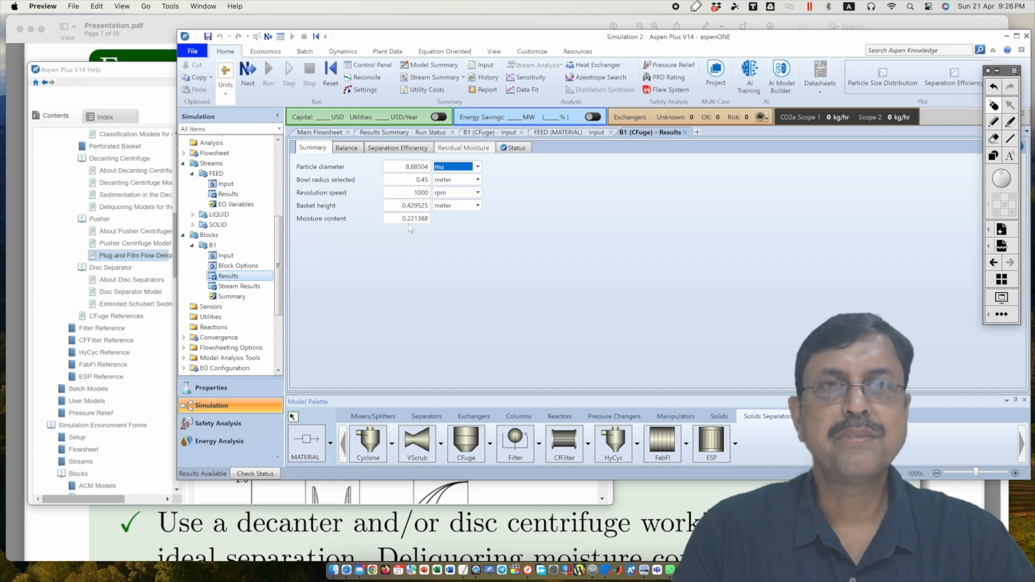
# Open the Streams results summary and examine the liquid and solid fractions of FEED, LIQUID and SOLID.
pyautogui.scroll(-3, 281, 326)
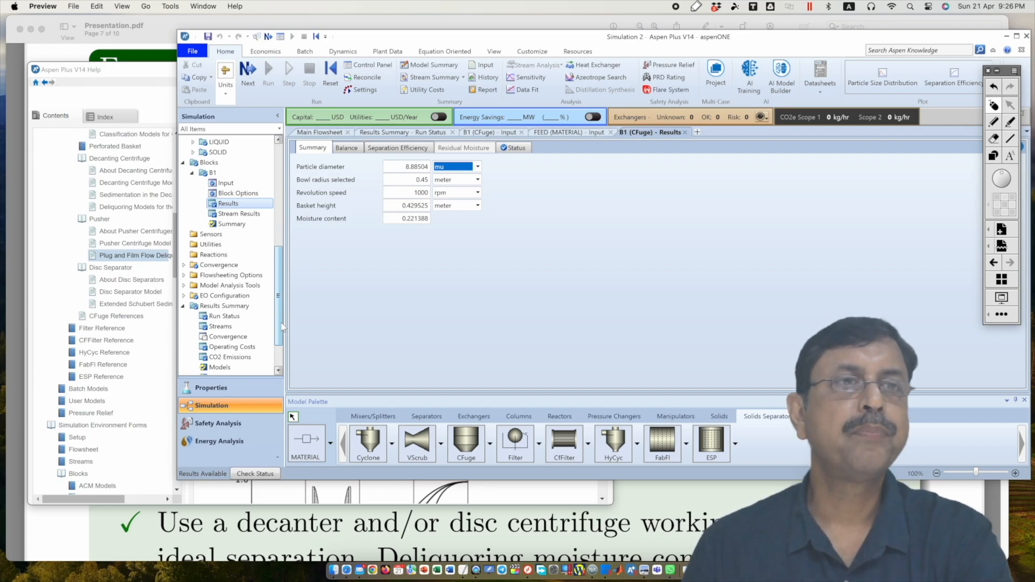
pyautogui.click(223, 327)
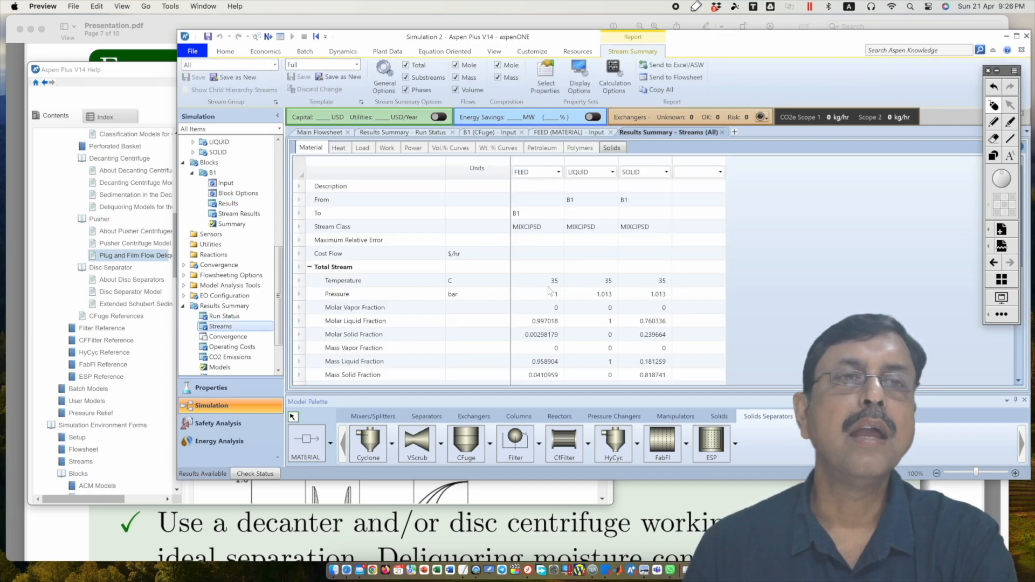
pyautogui.scroll(-3, 483, 310)
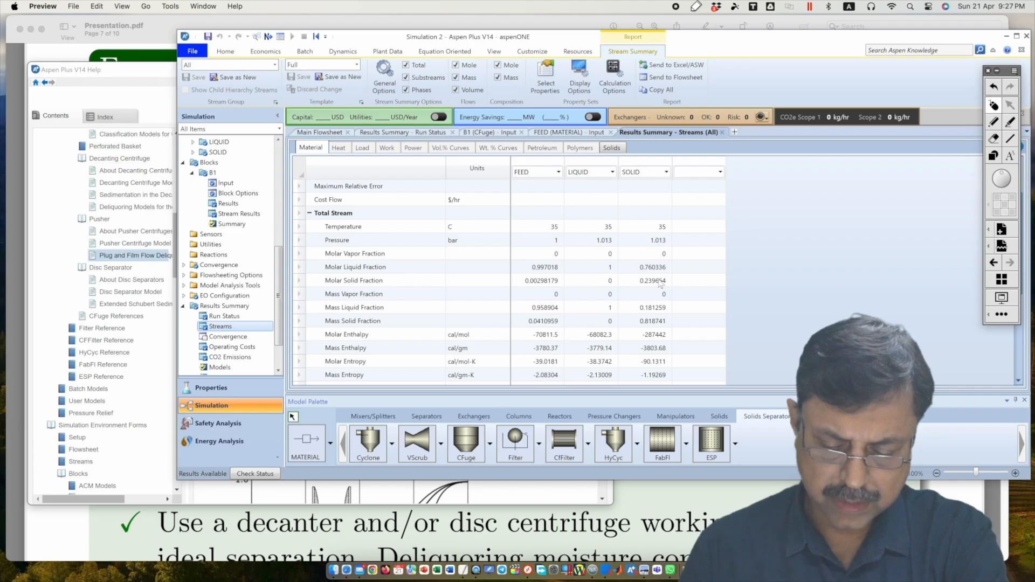
pyautogui.scroll(-2, 620, 269)
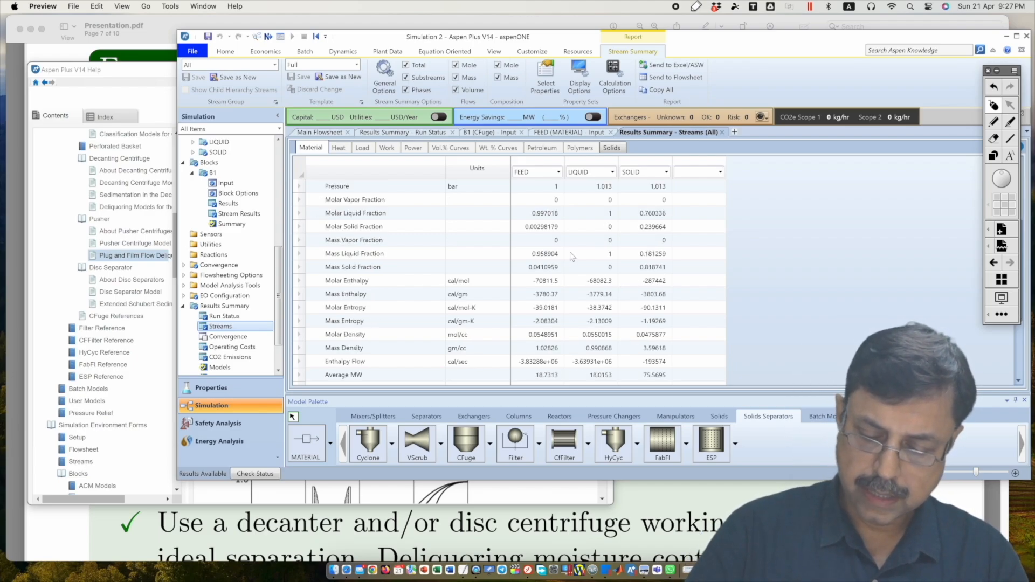
# Circle LIQUID's molar liquid and solid fractions in red pen, mark both fractions of SOLID, and close the annotation.
pyautogui.click(993, 121)
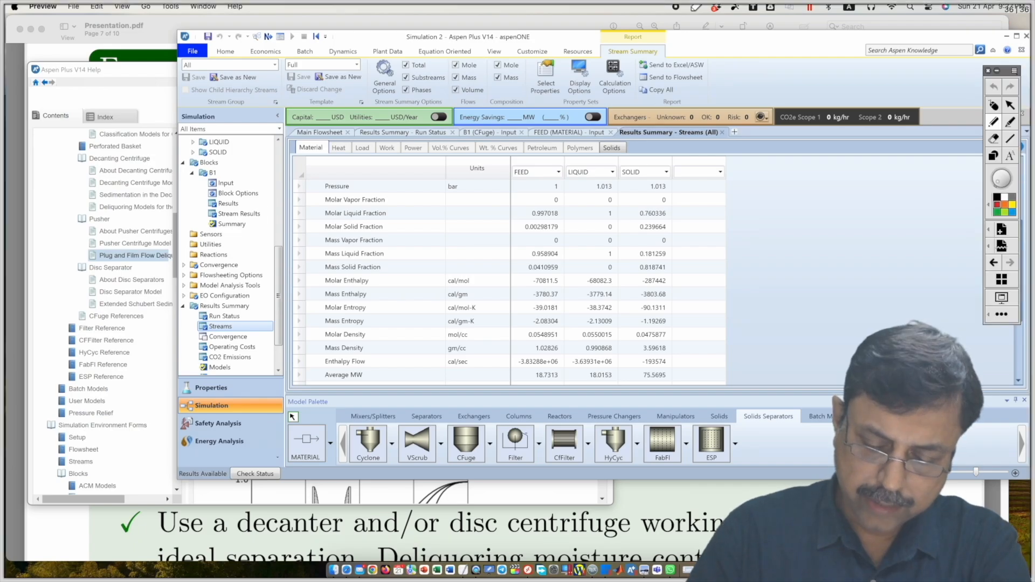
pyautogui.moveTo(612, 201)
pyautogui.mouseDown()
pyautogui.moveTo(598, 232)
pyautogui.moveTo(609, 242)
pyautogui.moveTo(610, 204)
pyautogui.mouseUp()
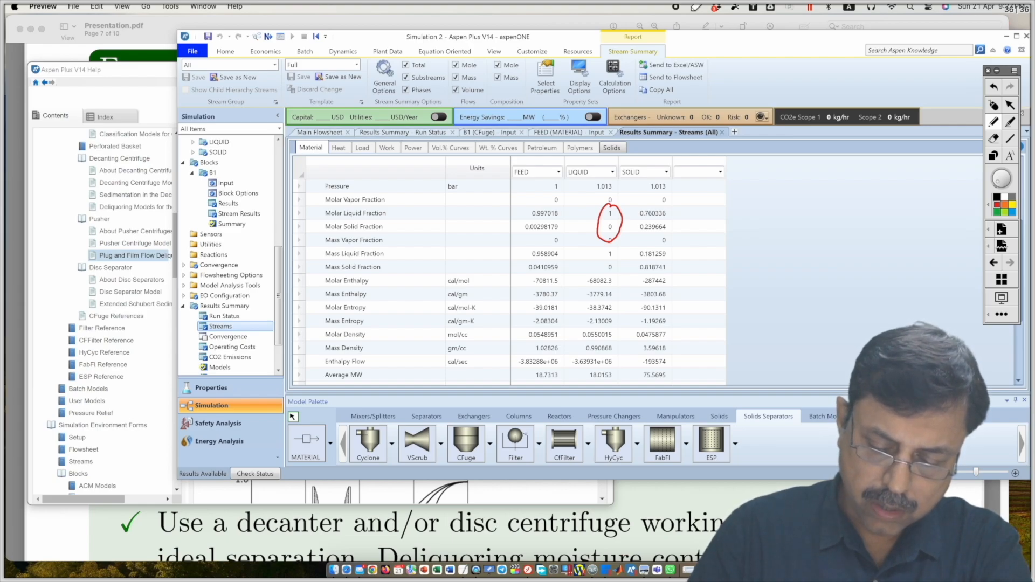
pyautogui.moveTo(640, 220)
pyautogui.mouseDown()
pyautogui.moveTo(646, 242)
pyautogui.moveTo(675, 222)
pyautogui.moveTo(633, 222)
pyautogui.mouseUp()
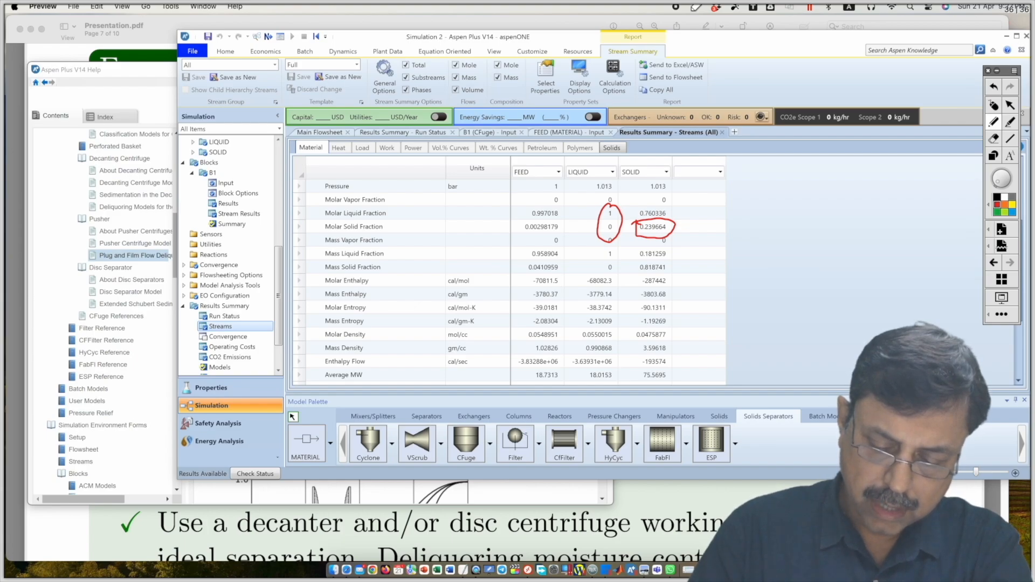
pyautogui.moveTo(692, 197); pyautogui.dragTo(675, 215)
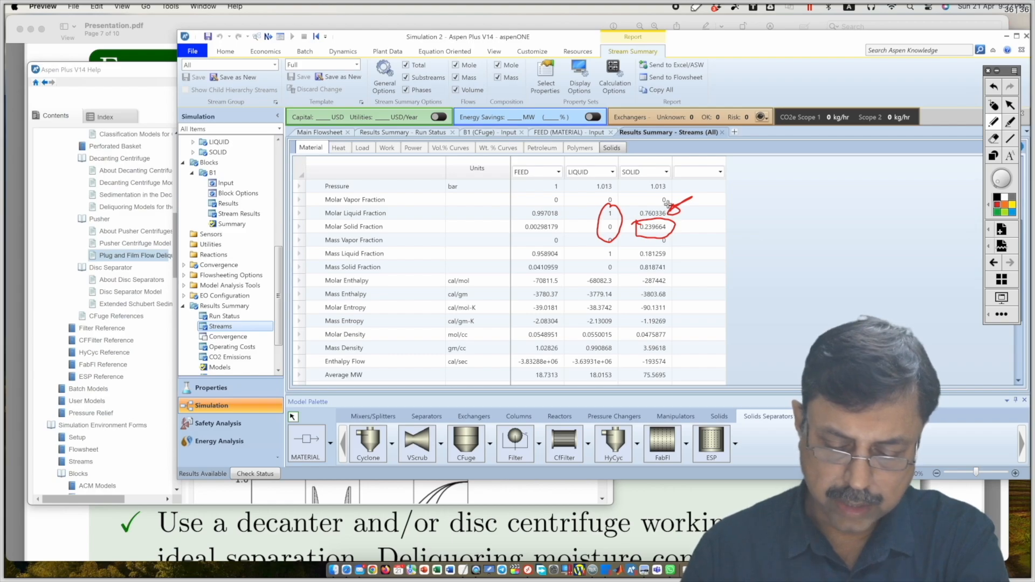
pyautogui.press('Escape')
# Expand the CIPSD substream and its PSD in the stream results to view the size intervals of each stream.
pyautogui.scroll(-2, 333, 362)
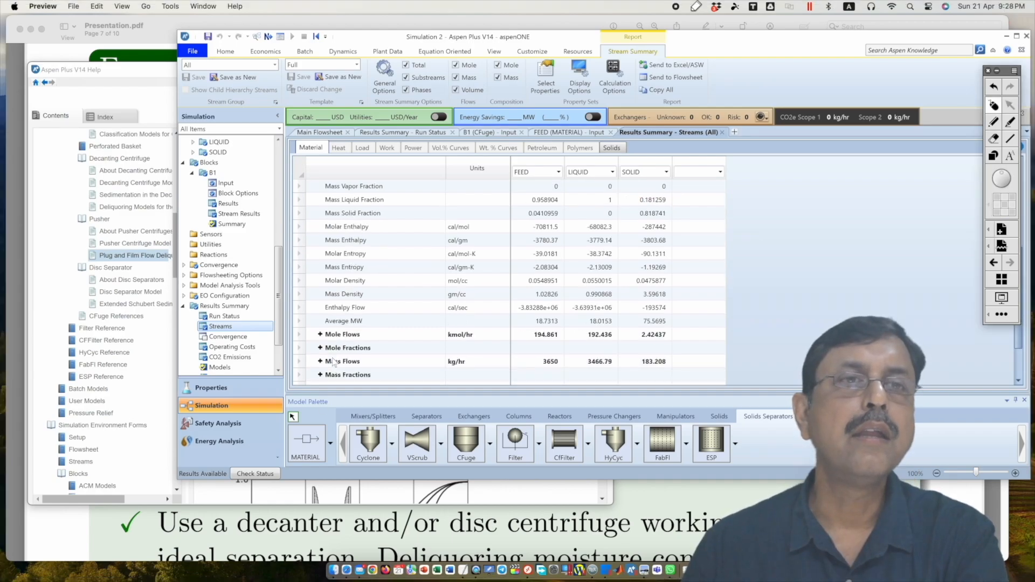
pyautogui.scroll(-2, 333, 362)
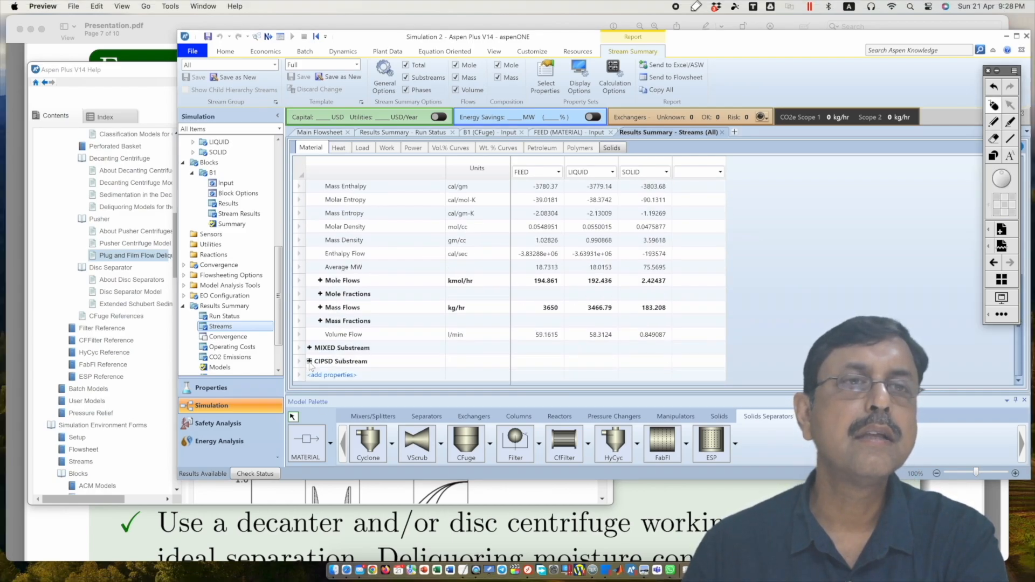
pyautogui.click(309, 361)
pyautogui.scroll(-8, 395, 363)
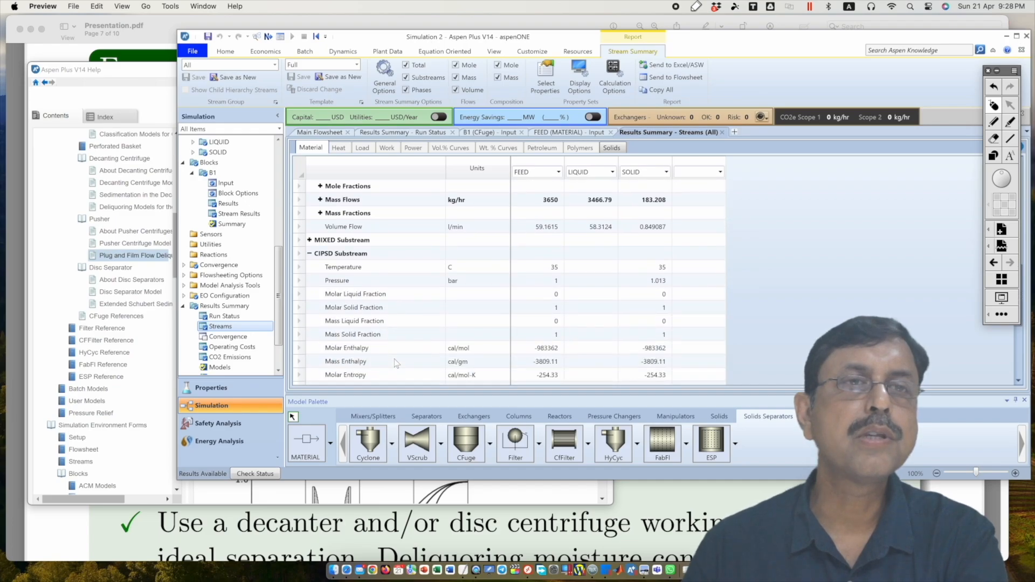
pyautogui.scroll(-1, 325, 372)
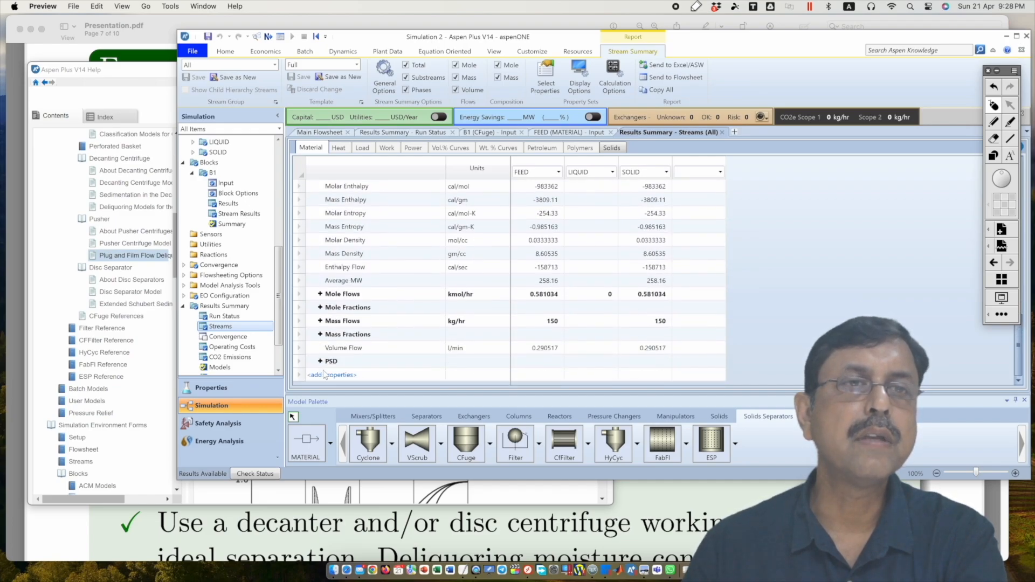
pyautogui.click(322, 361)
pyautogui.scroll(-3, 729, 311)
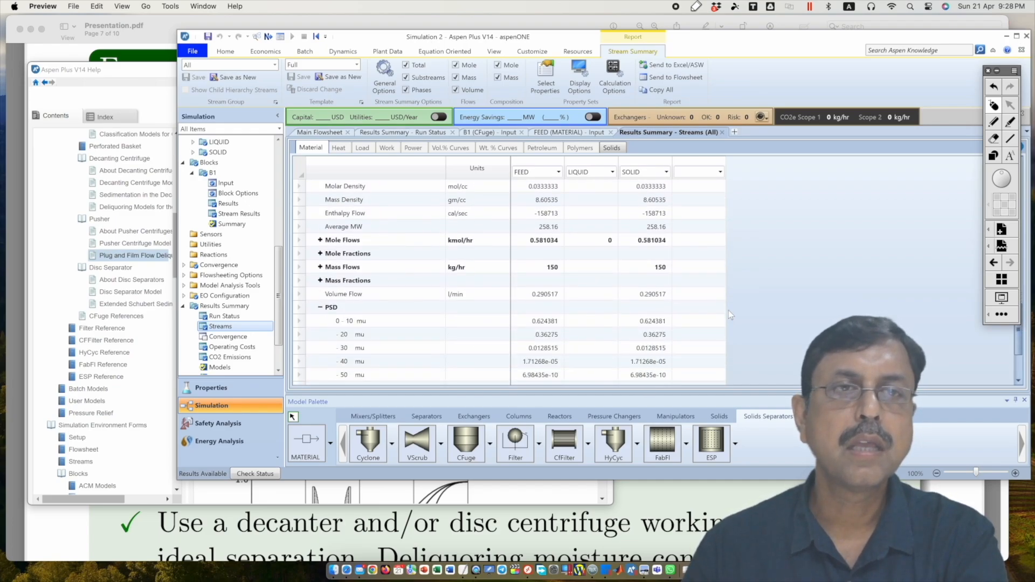
pyautogui.scroll(-1, 729, 313)
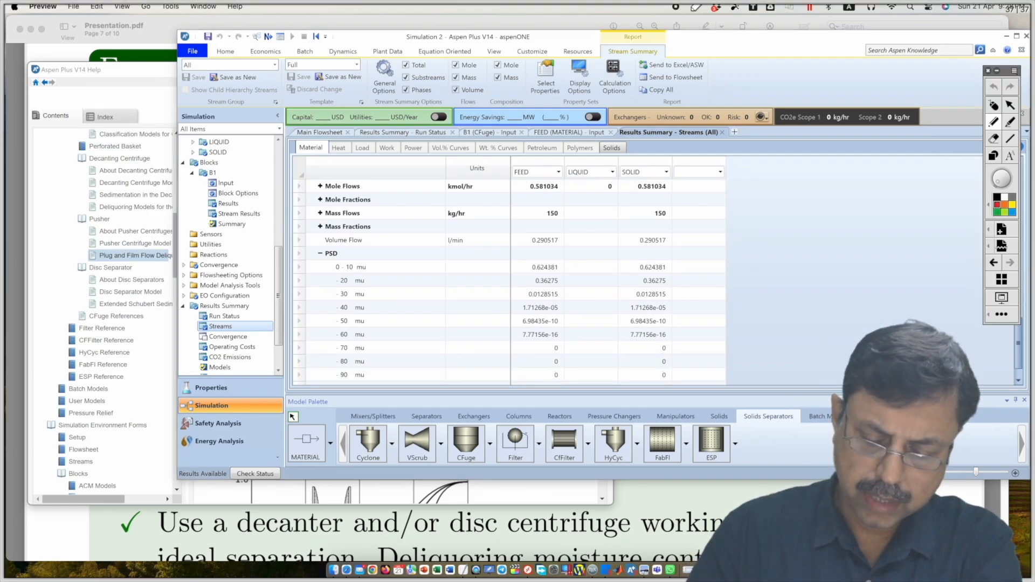
# Bracket the PSD rows in red pen, circle the FEED and SOLID distributions for comparison, and leave the annotation mode.
pyautogui.moveTo(682, 258); pyautogui.dragTo(683, 343)
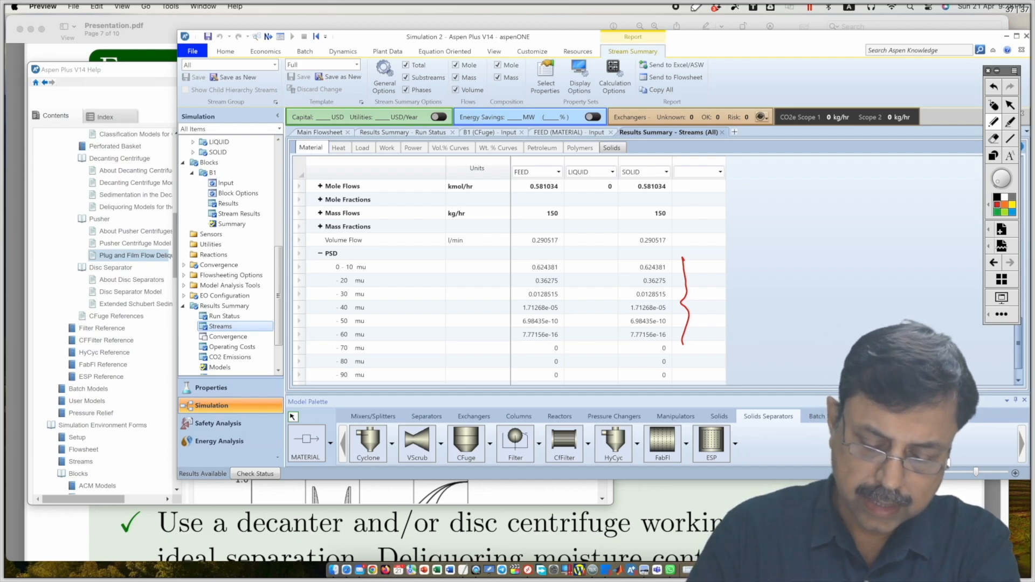
pyautogui.moveTo(541, 253)
pyautogui.mouseDown()
pyautogui.moveTo(508, 344)
pyautogui.moveTo(577, 313)
pyautogui.moveTo(530, 257)
pyautogui.mouseUp()
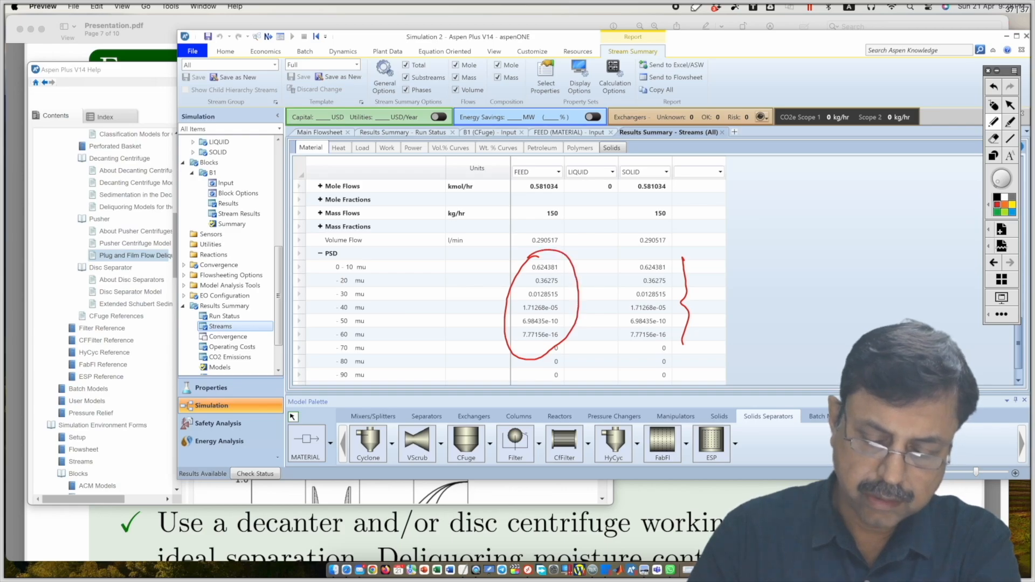
pyautogui.moveTo(653, 248)
pyautogui.mouseDown()
pyautogui.moveTo(634, 262)
pyautogui.moveTo(671, 343)
pyautogui.moveTo(648, 251)
pyautogui.mouseUp()
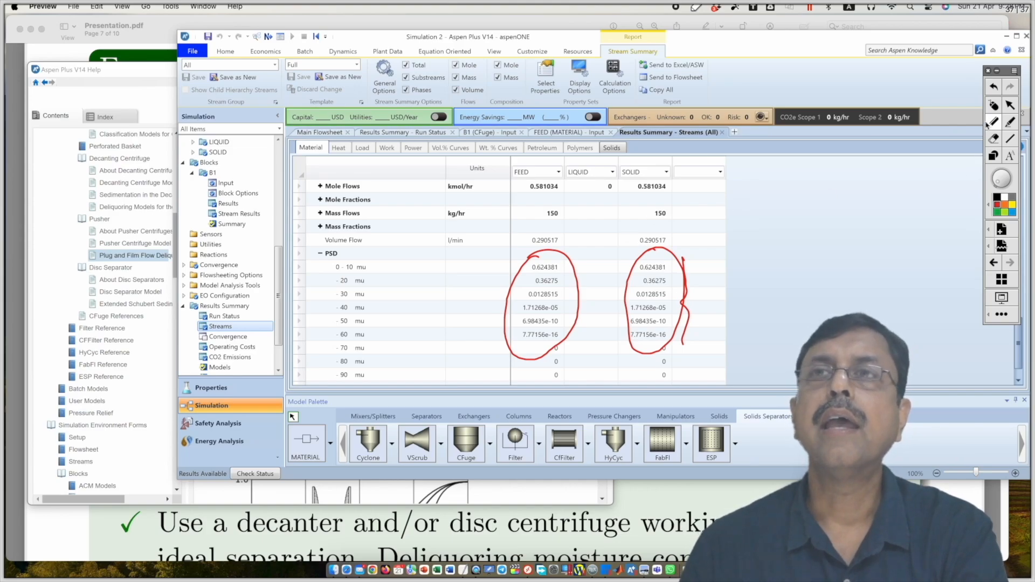
pyautogui.click(994, 106)
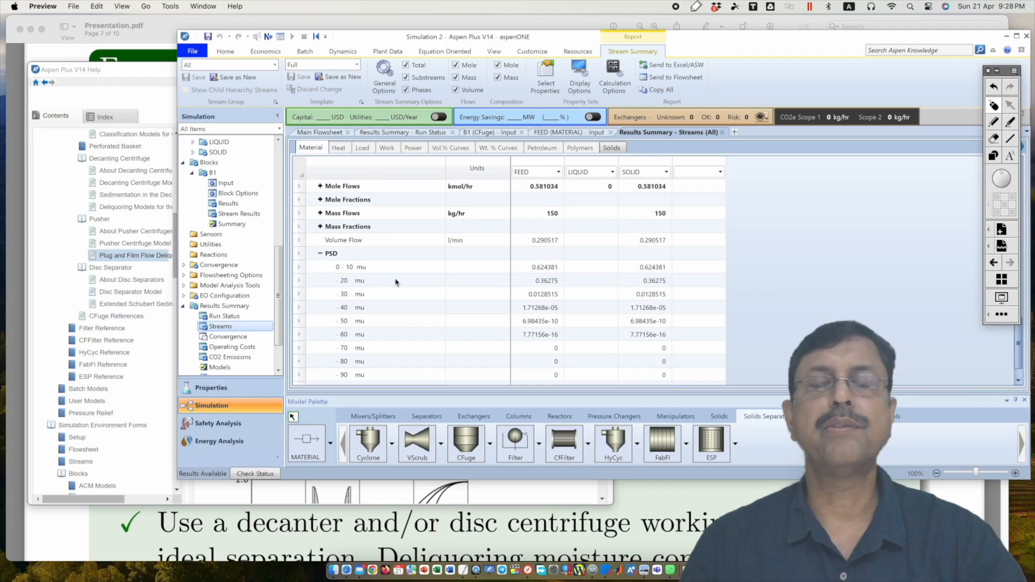
# Set the KAOLIN mass flow in FEED's CIPSD substream to 1500 kg/hr.
pyautogui.click(490, 132)
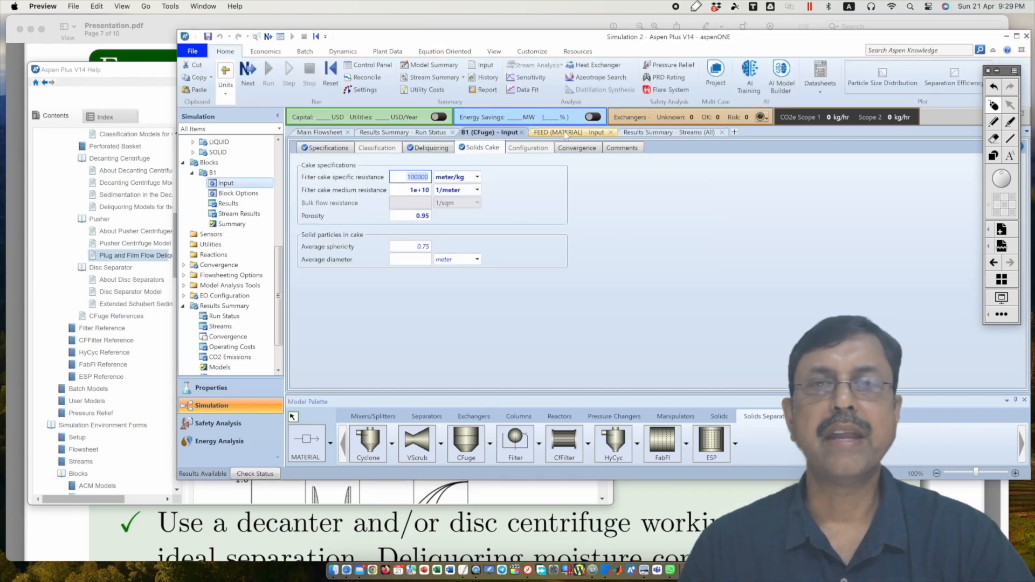
pyautogui.click(566, 133)
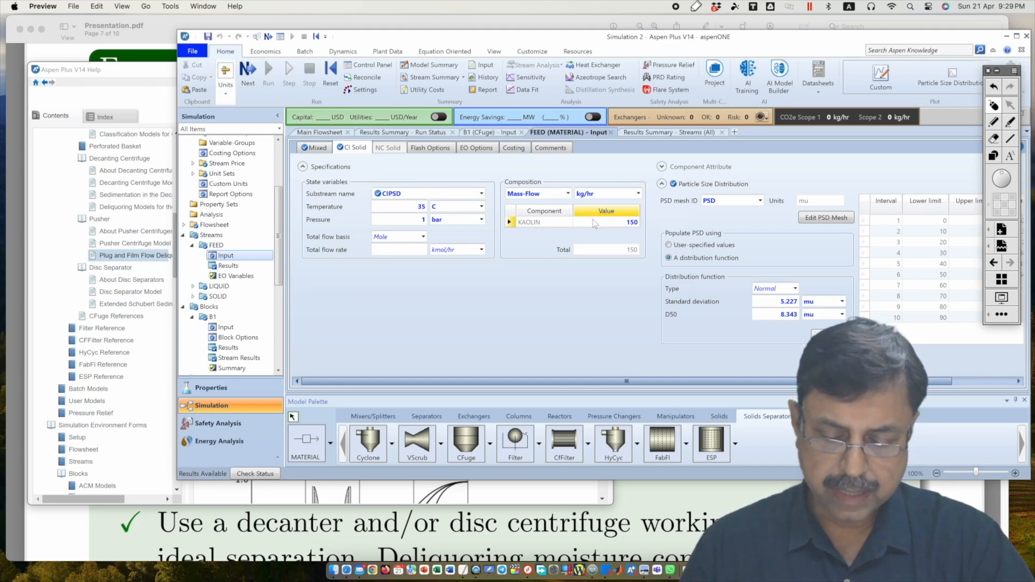
pyautogui.click(612, 224)
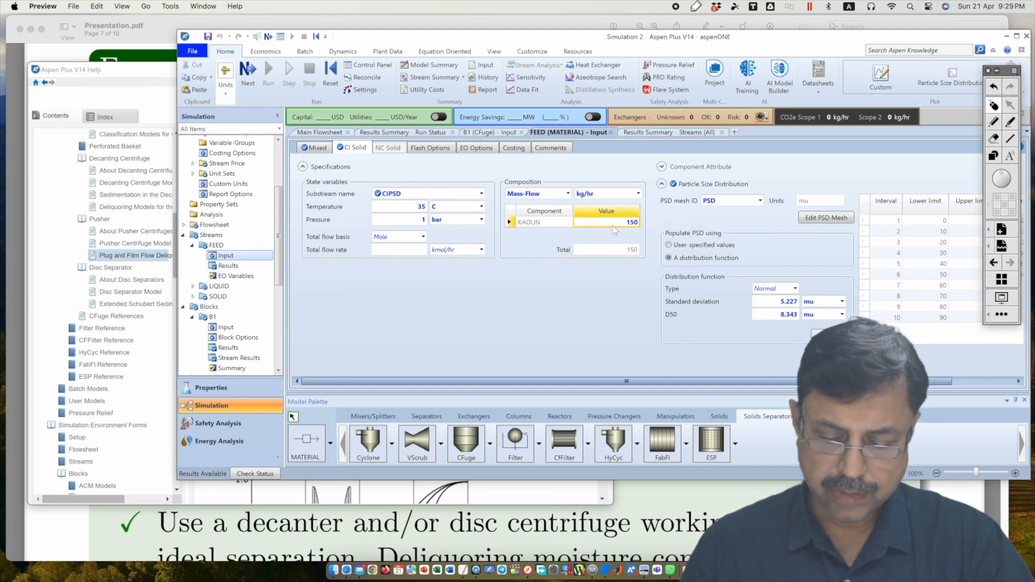
pyautogui.write('0')
pyautogui.click(561, 289)
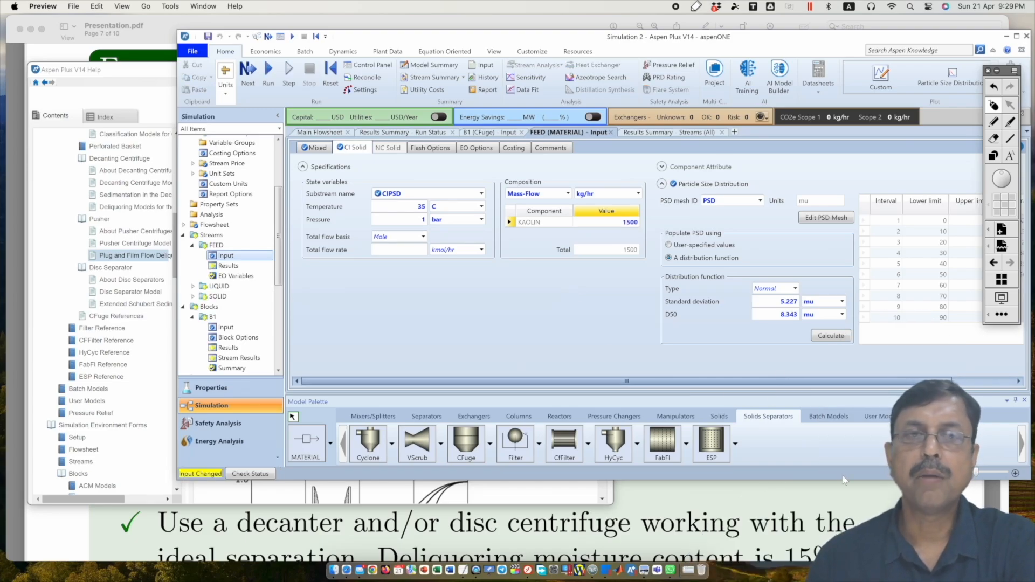
# Switch to Presentation.pdf in Preview, mark the decanter/disc centrifuge task and its 15% wet-basis moisture in red pen, and leave the annotation mode.
pyautogui.click(874, 500)
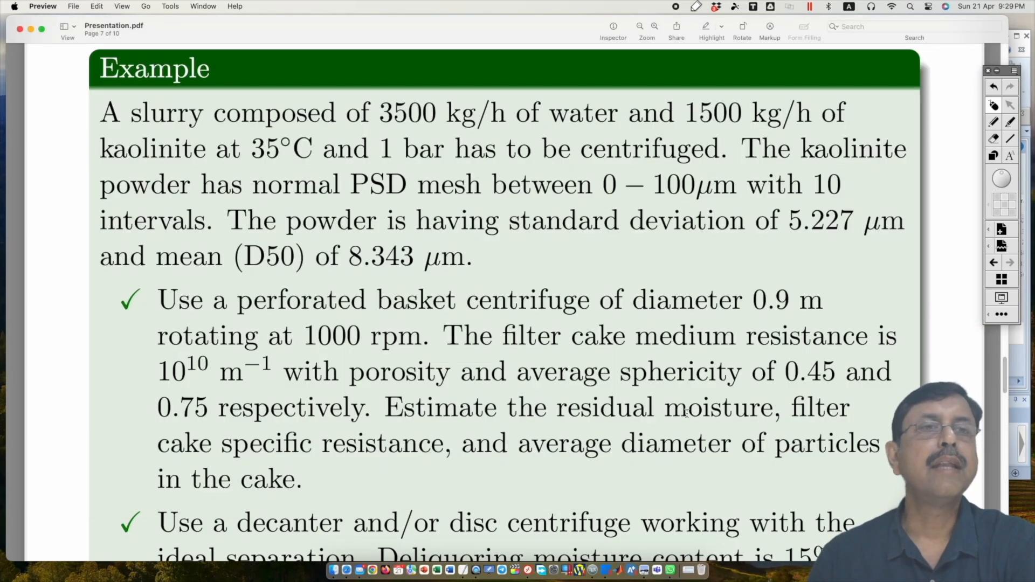
pyautogui.scroll(-5, 686, 413)
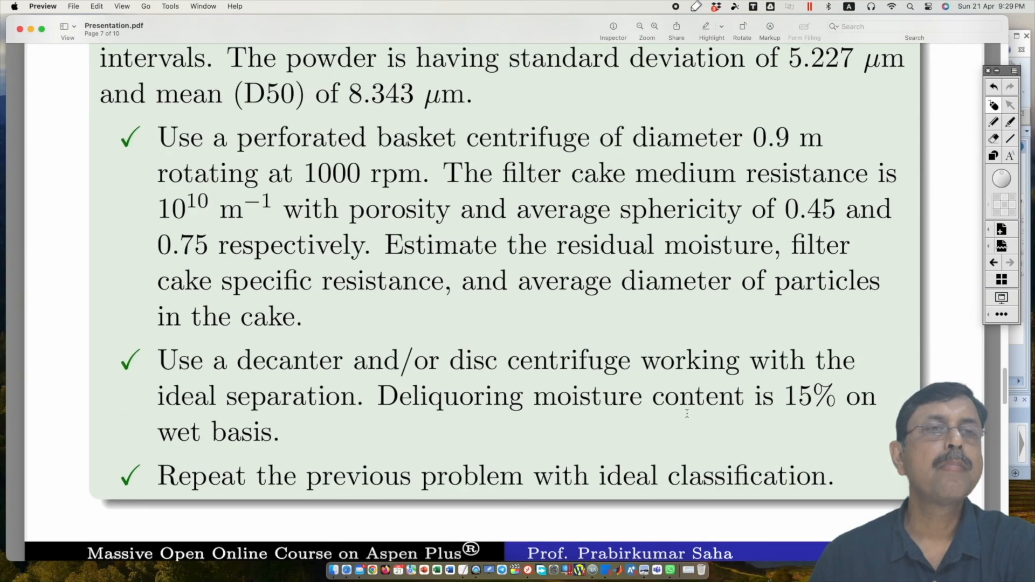
pyautogui.click(999, 125)
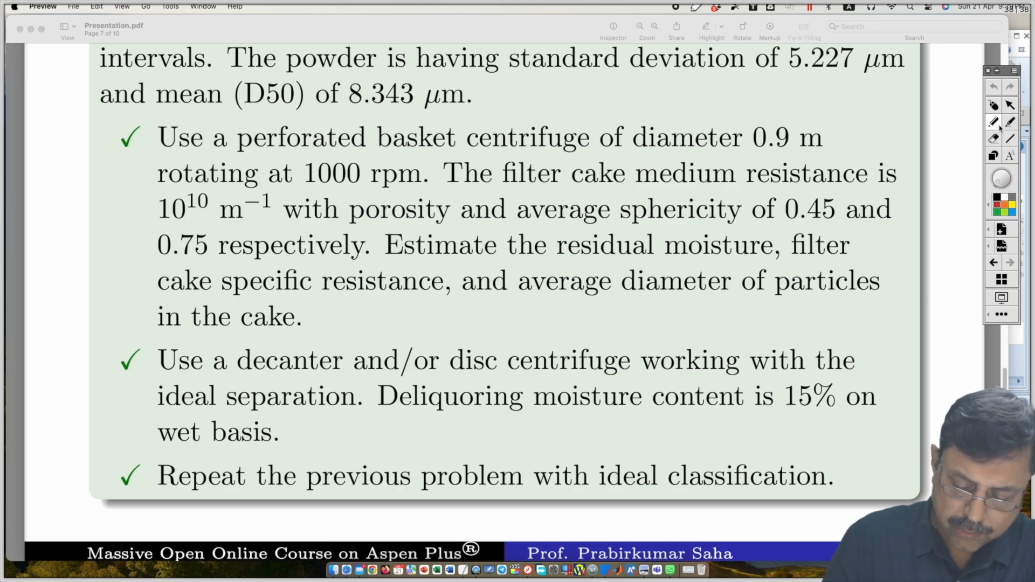
pyautogui.moveTo(334, 417); pyautogui.dragTo(380, 394)
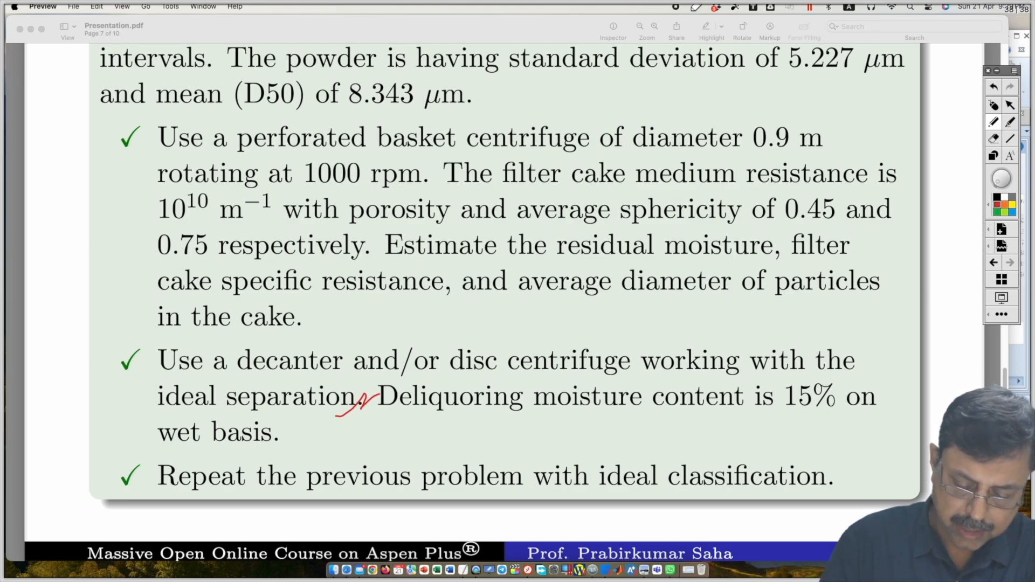
pyautogui.moveTo(438, 423); pyautogui.dragTo(877, 414)
pyautogui.moveTo(269, 460); pyautogui.dragTo(293, 452)
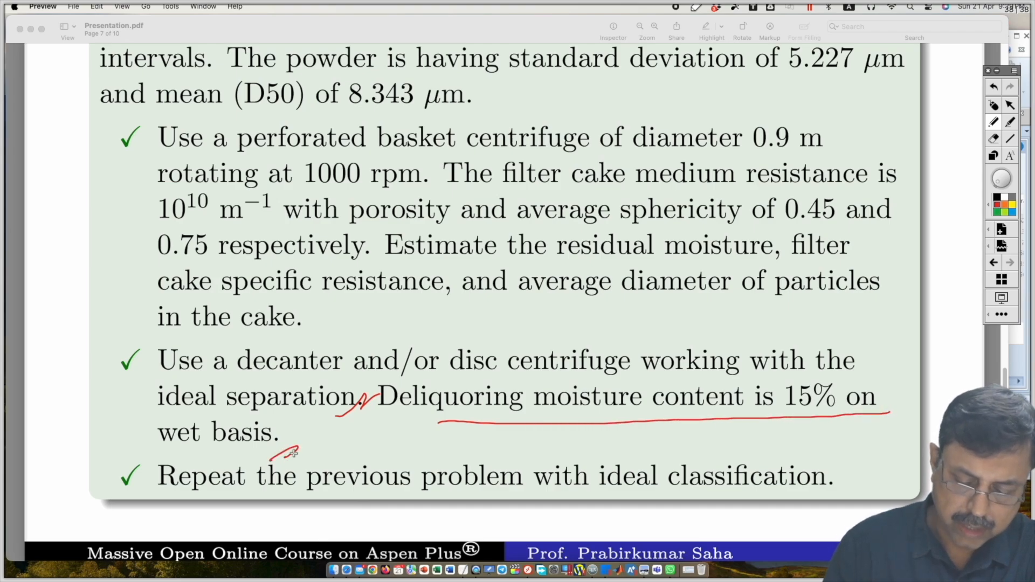
pyautogui.moveTo(865, 353); pyautogui.dragTo(870, 436)
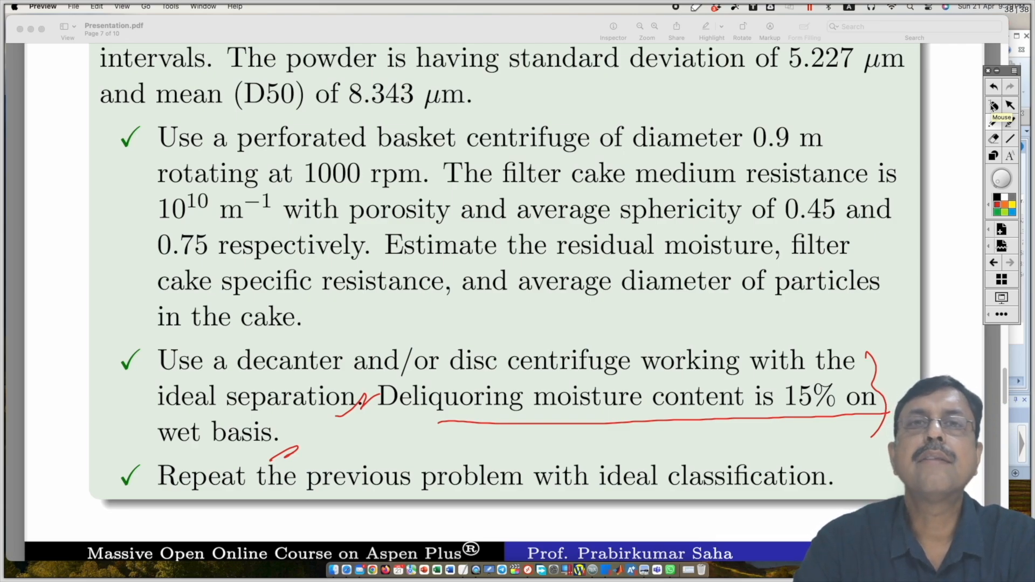
pyautogui.click(993, 106)
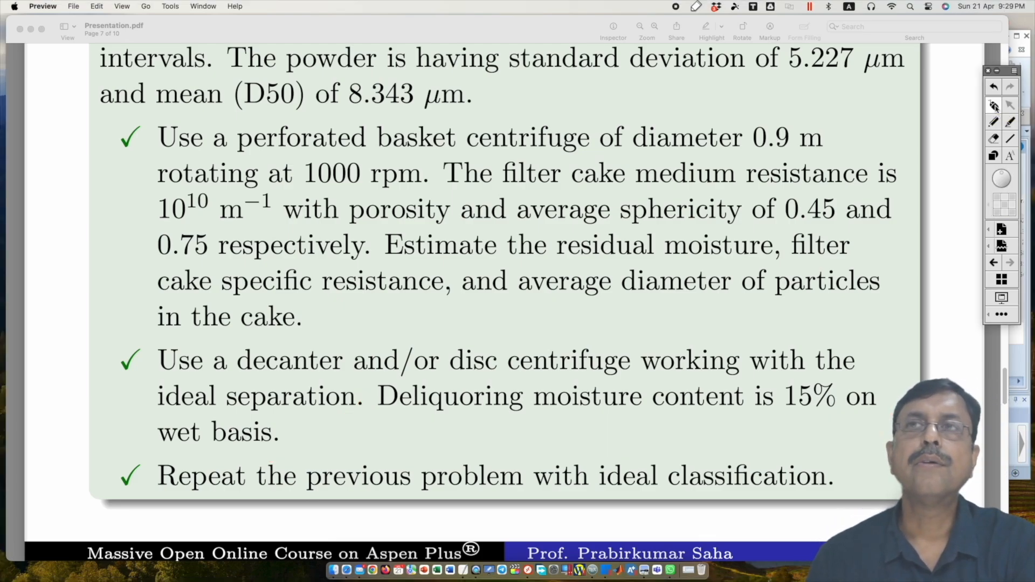
# Return to Aspen Plus, change the B1 centrifuge model to Decanter, and check that its classification model is Ideal separation.
pyautogui.click(1030, 71)
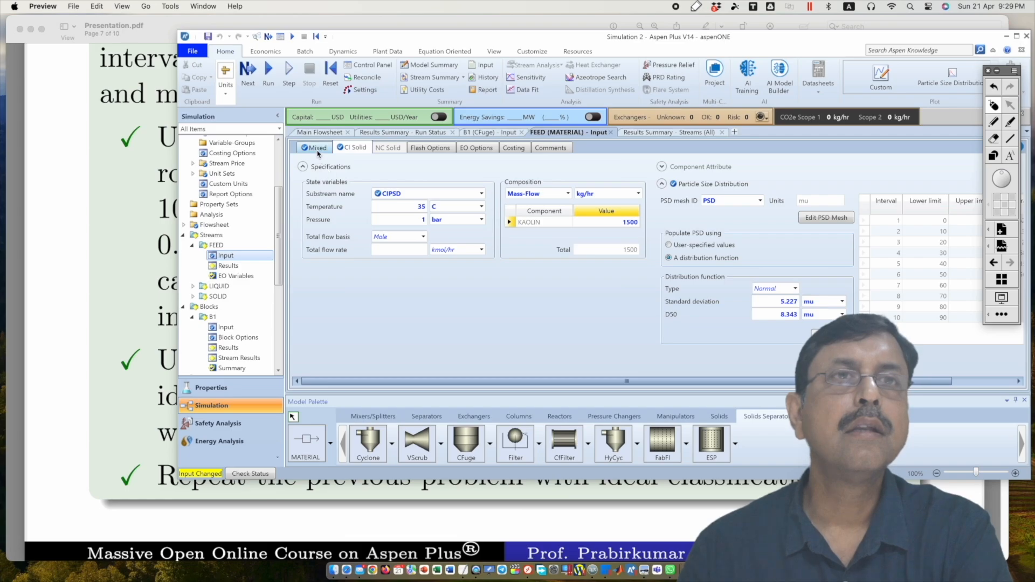
pyautogui.click(470, 136)
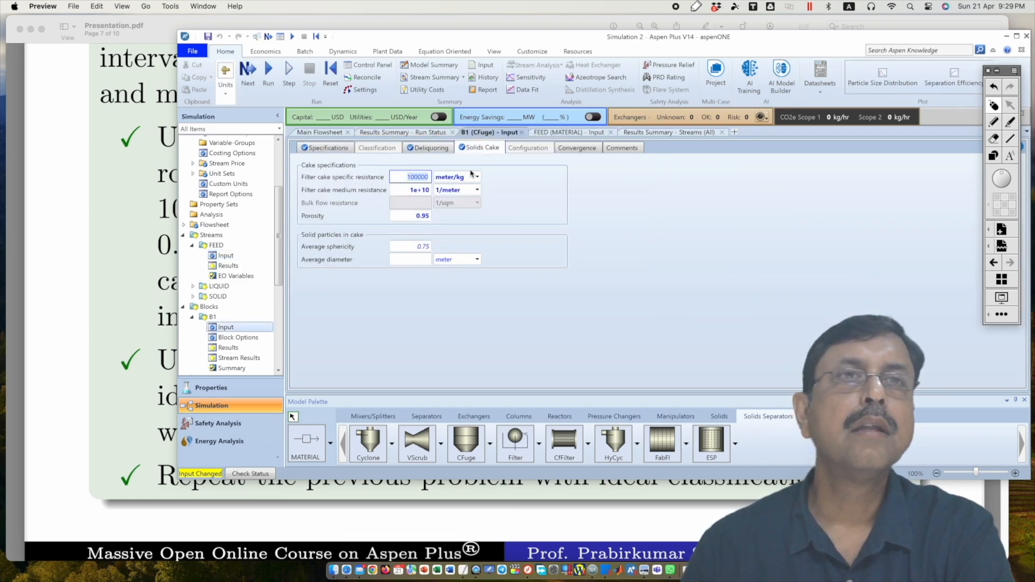
pyautogui.click(341, 151)
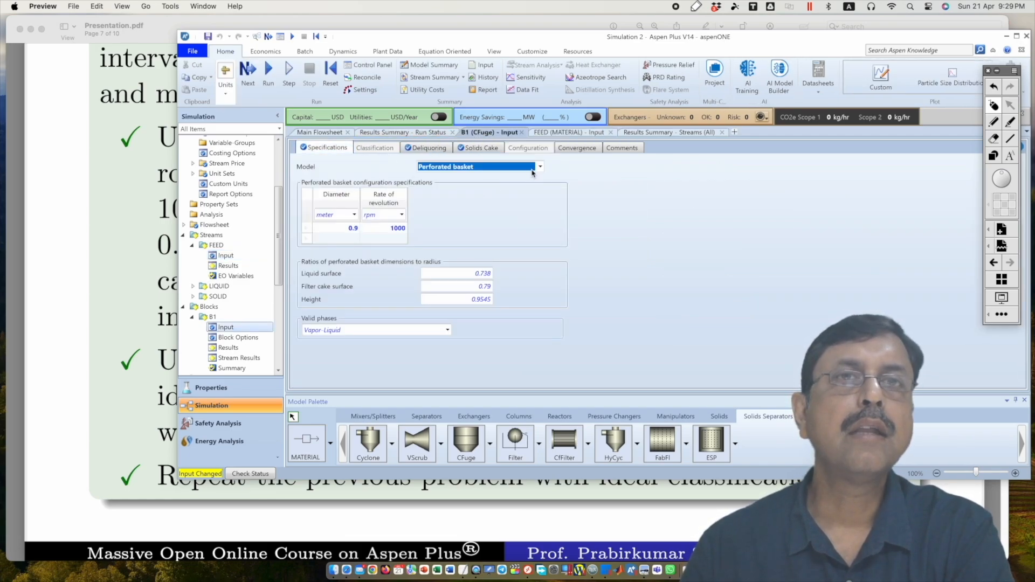
pyautogui.click(540, 168)
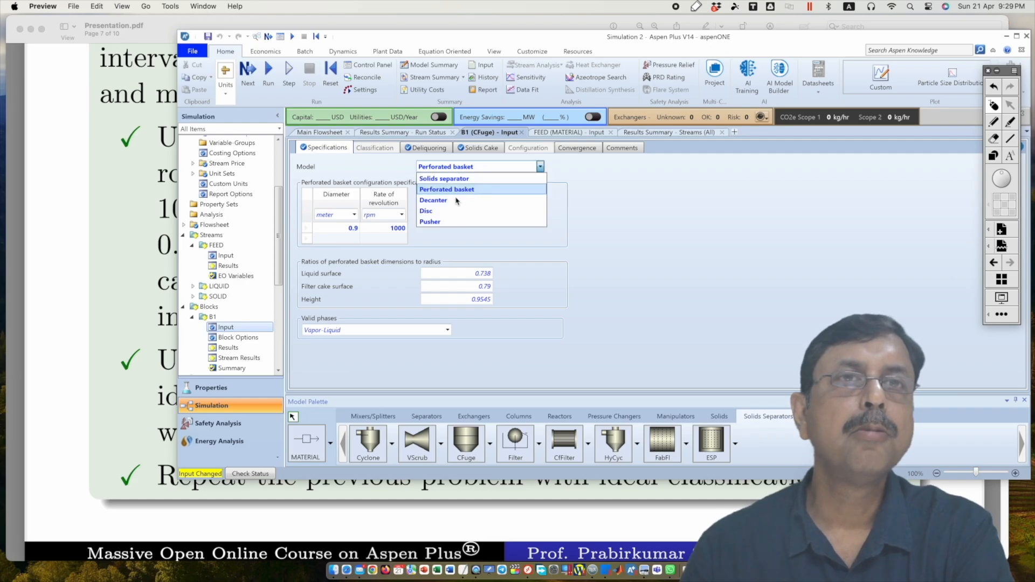
pyautogui.click(453, 202)
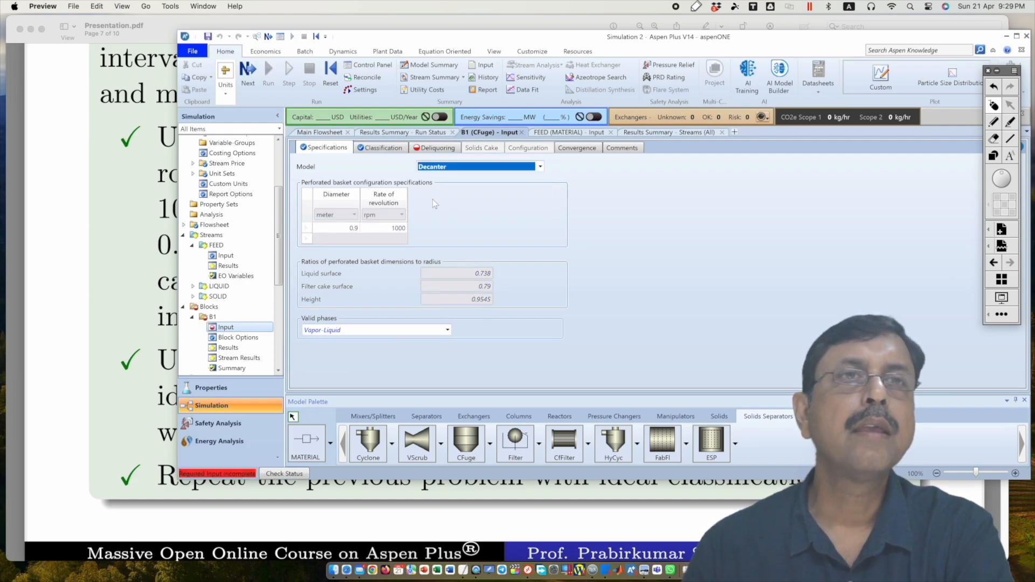
pyautogui.click(387, 150)
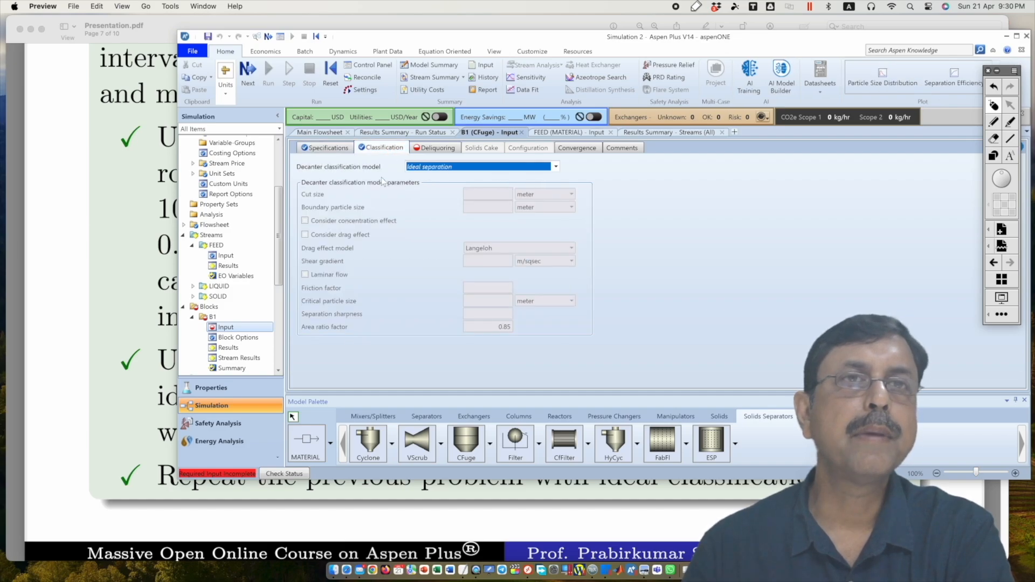
# Set the decanter's residual moisture to 0.15 on a wet basis, checking the value against the problem statement in Presentation.pdf.
pyautogui.click(434, 149)
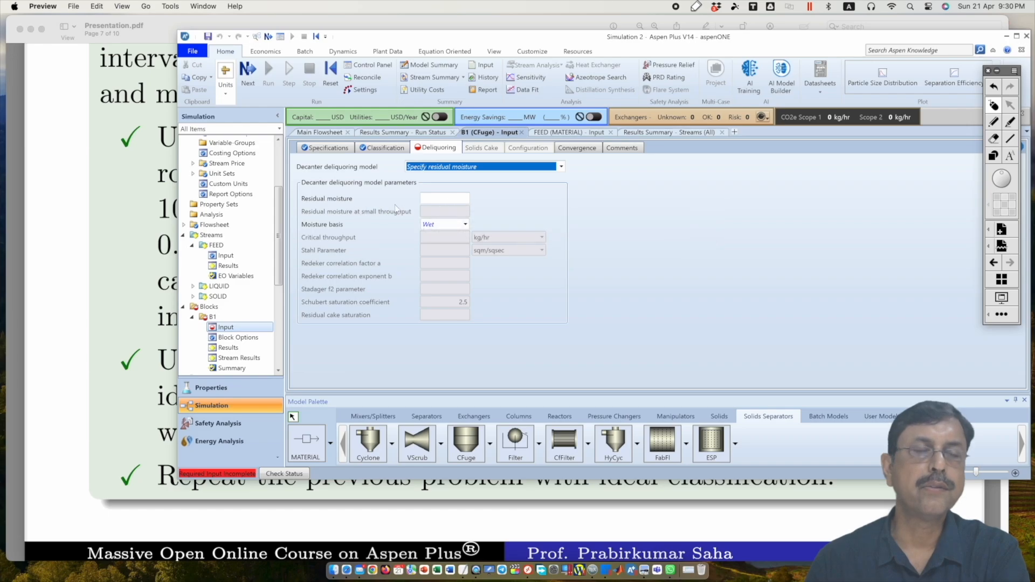
pyautogui.click(83, 339)
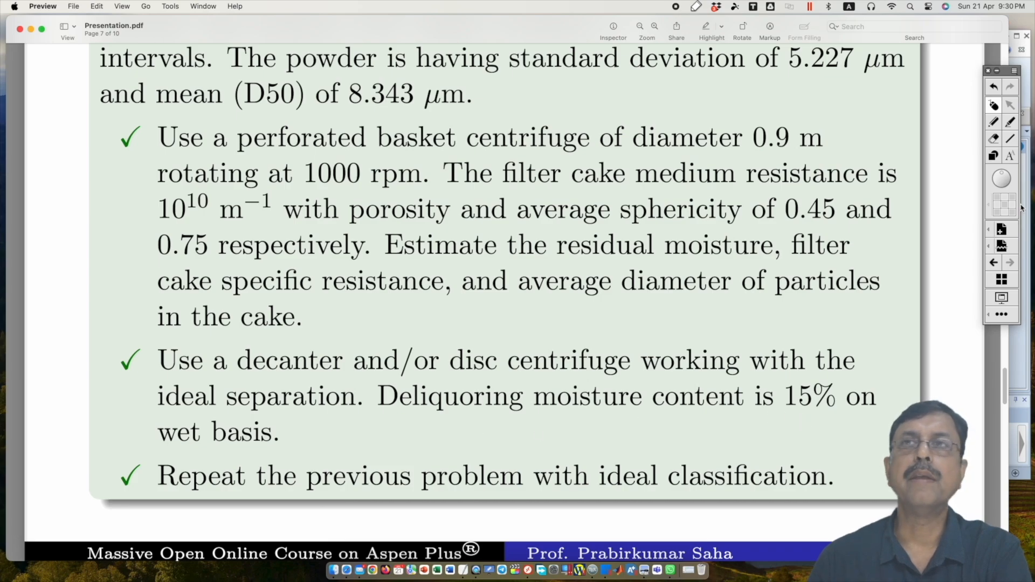
pyautogui.click(1028, 77)
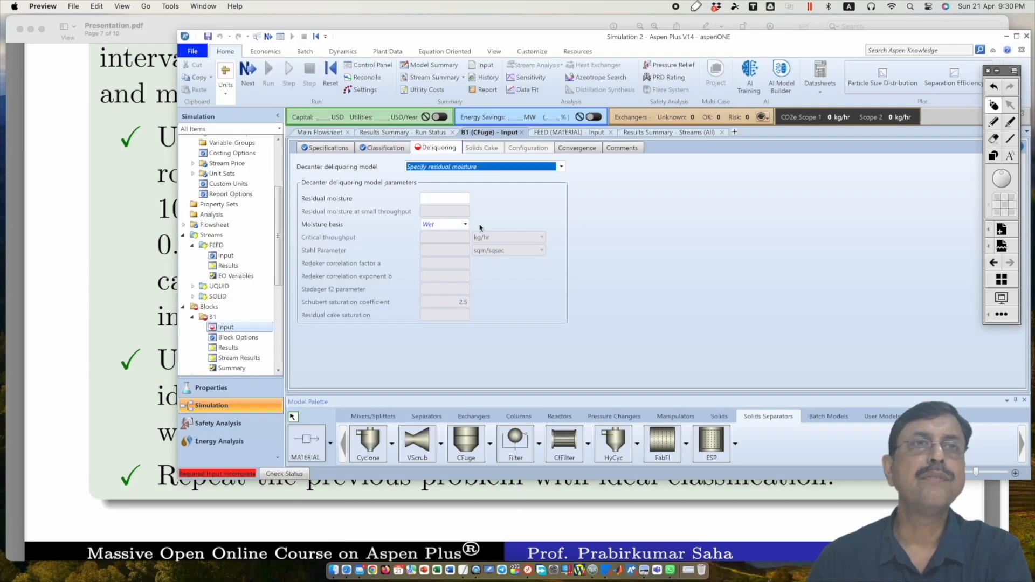
pyautogui.click(467, 199)
pyautogui.write('0')
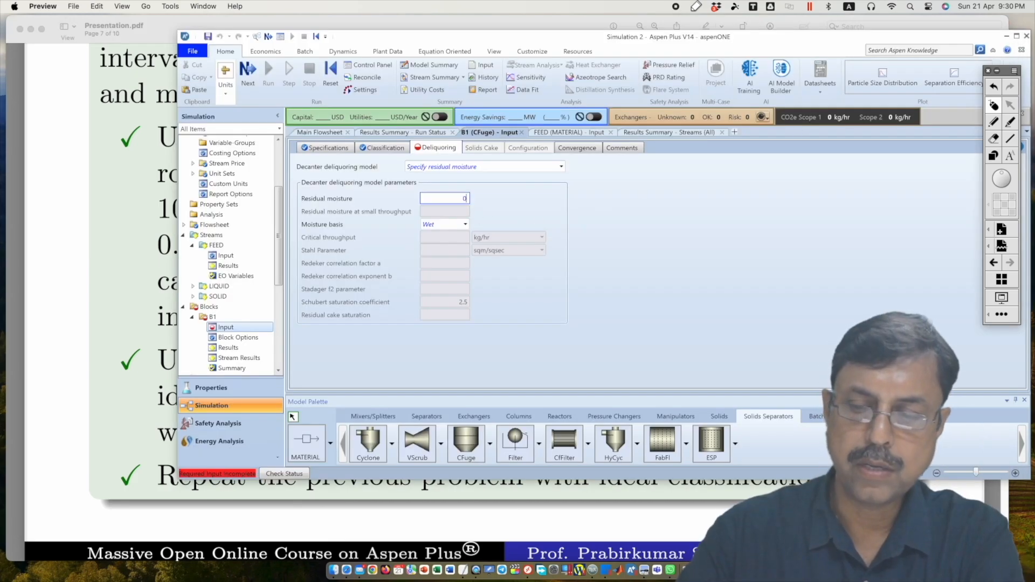
pyautogui.write('.15')
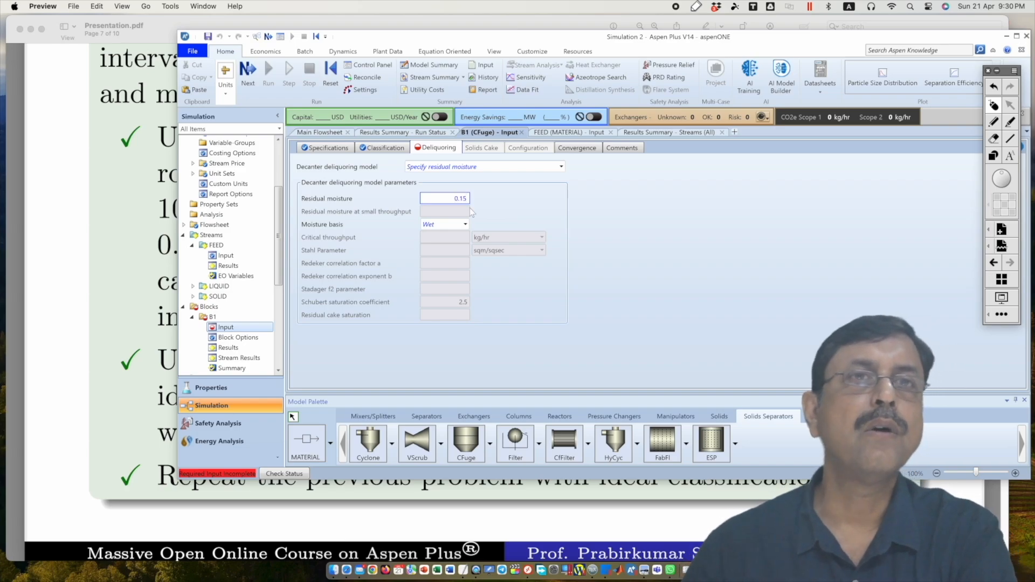
pyautogui.click(564, 210)
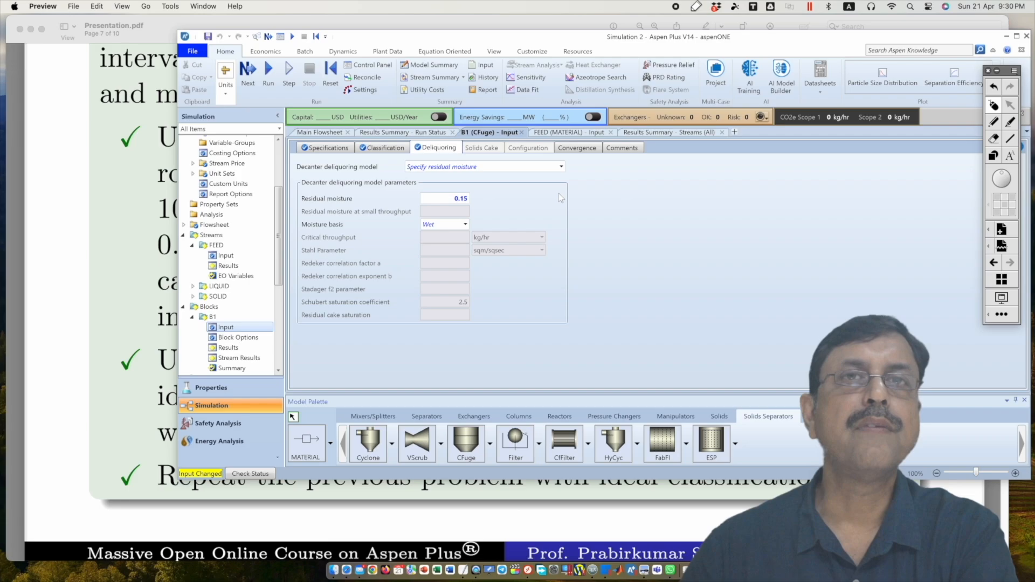
# Run the simulation with the decanter model and check the run status summary.
pyautogui.click(271, 71)
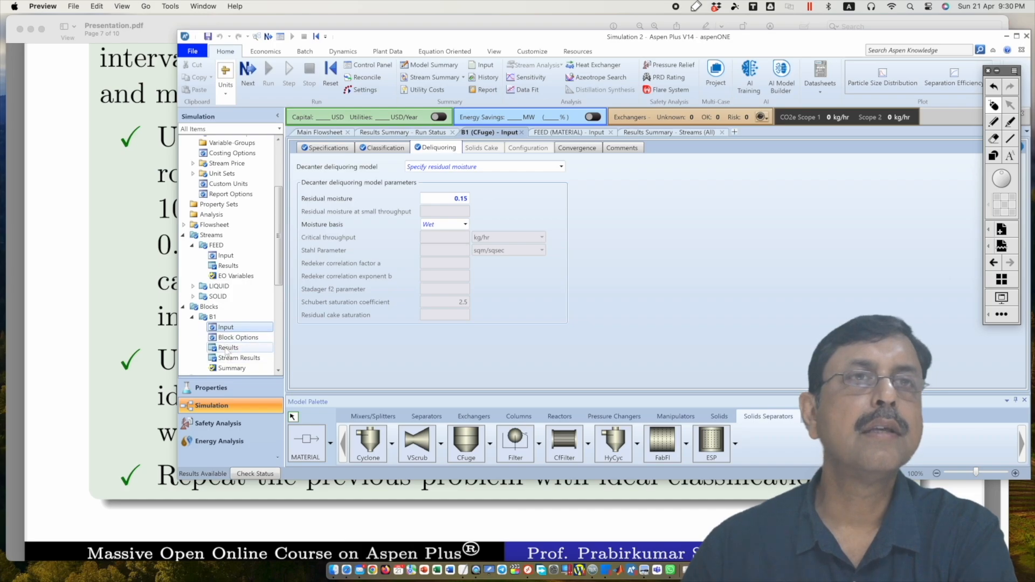
pyautogui.click(396, 132)
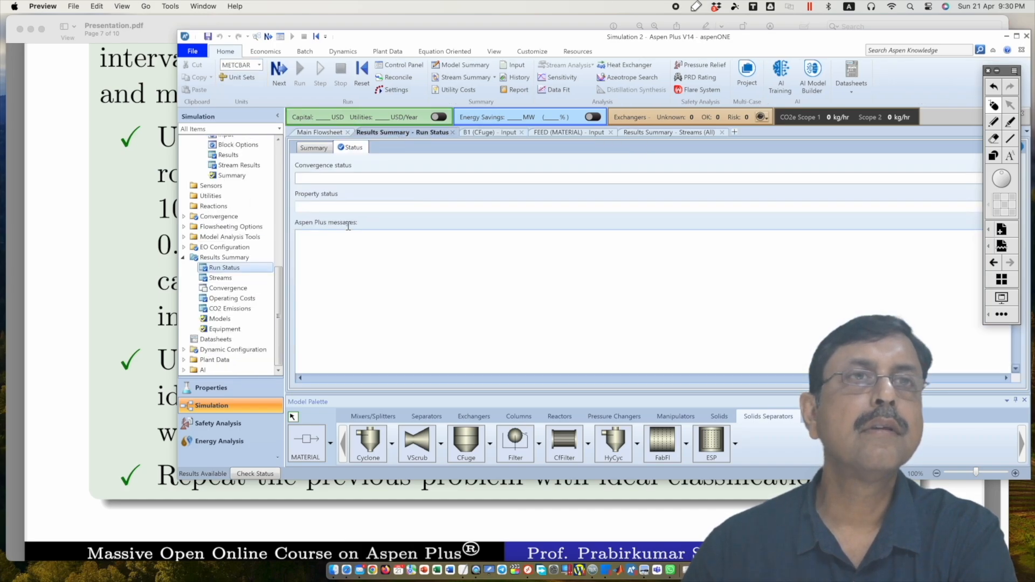
pyautogui.click(313, 148)
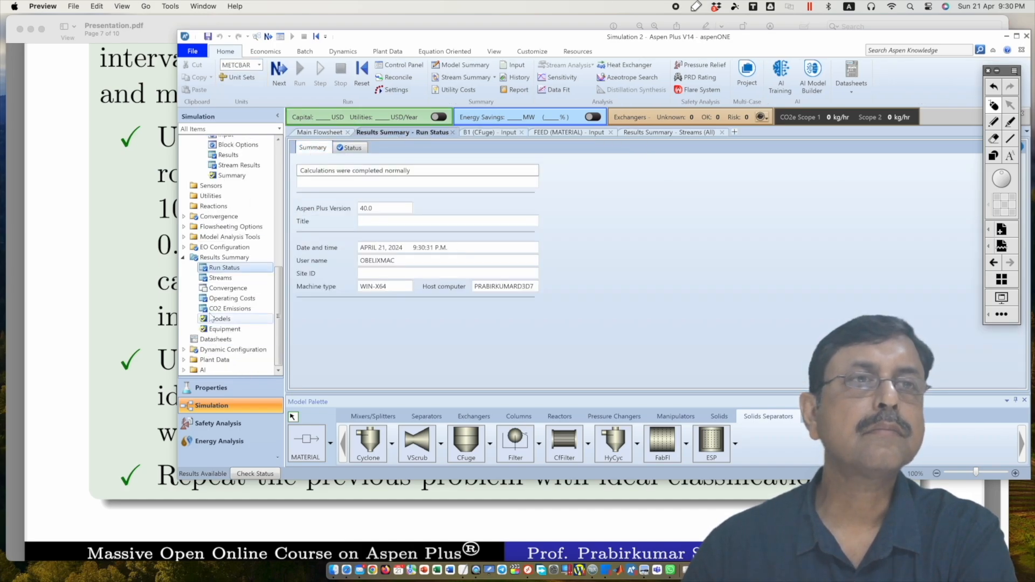
# Open the results of block B1 and display the particle diameter in mu.
pyautogui.click(224, 155)
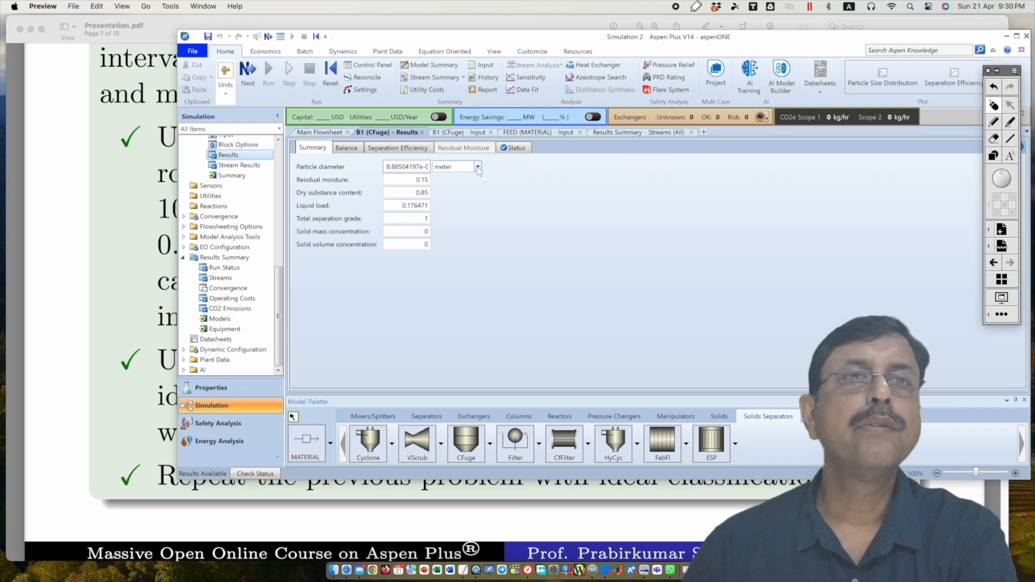
pyautogui.click(478, 167)
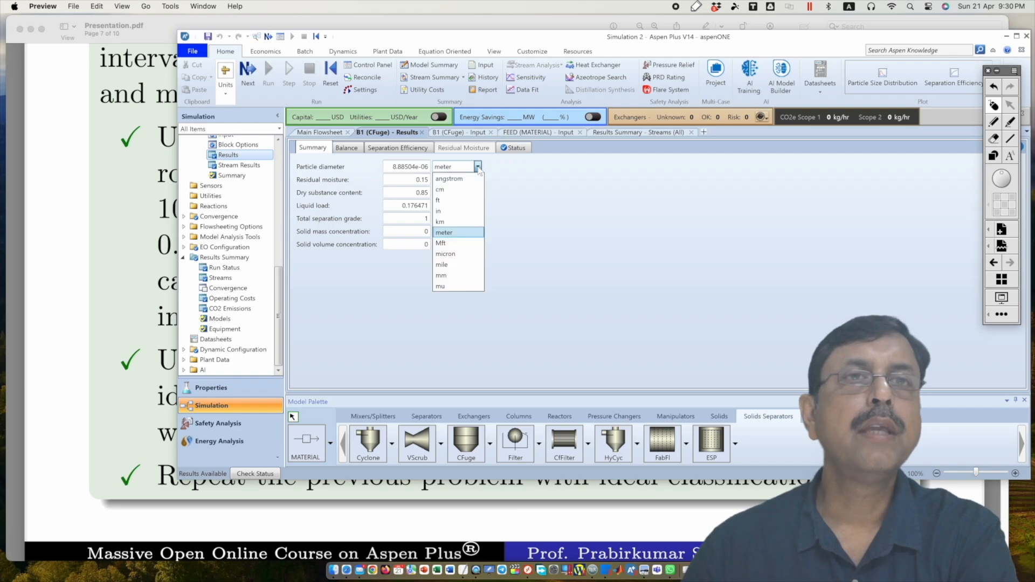
pyautogui.click(441, 286)
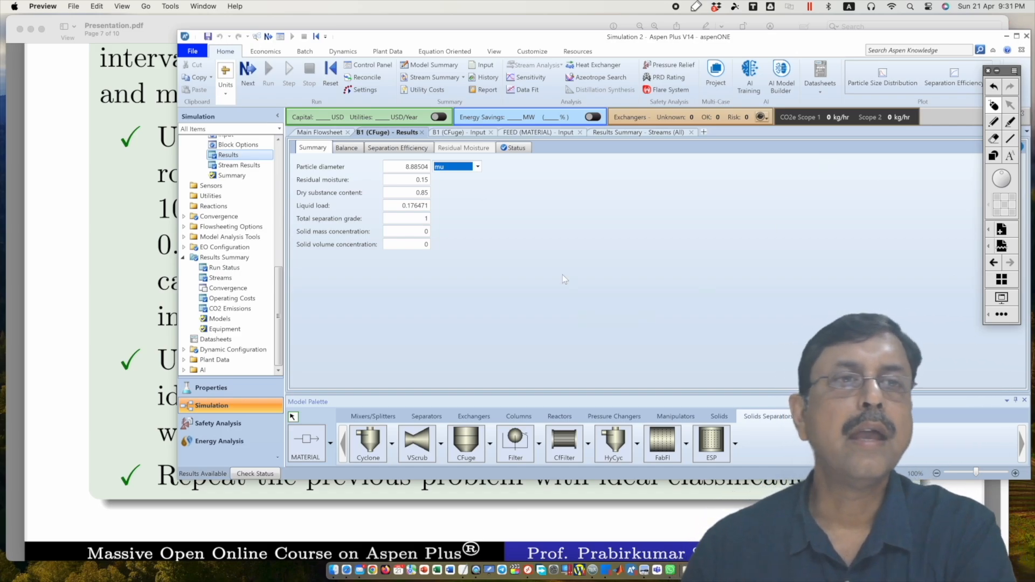
# Open the Streams results summary and expand the overall Mass Flows to view KAOLIN and WATER in each stream.
pyautogui.click(637, 135)
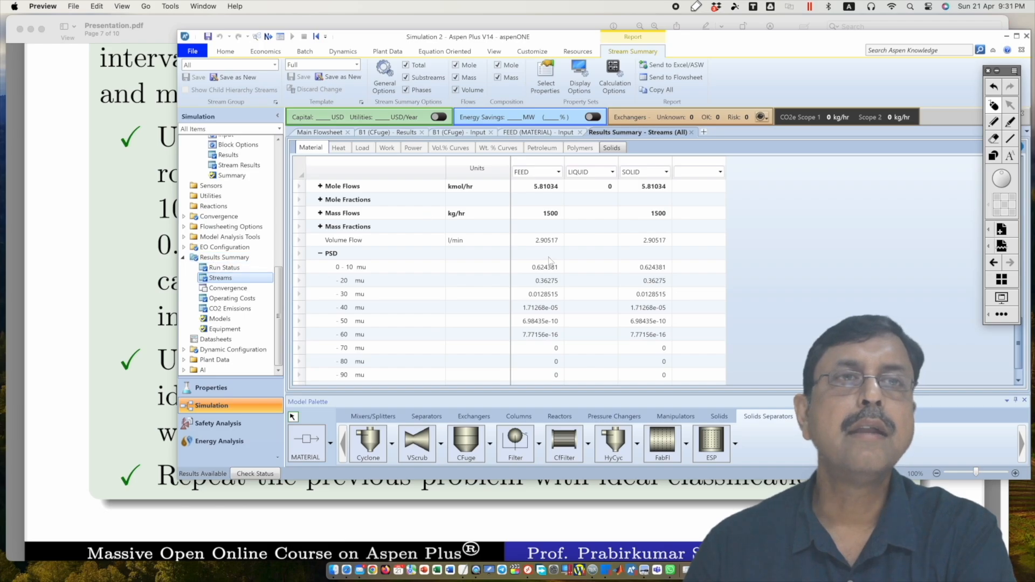
pyautogui.scroll(-15, 549, 260)
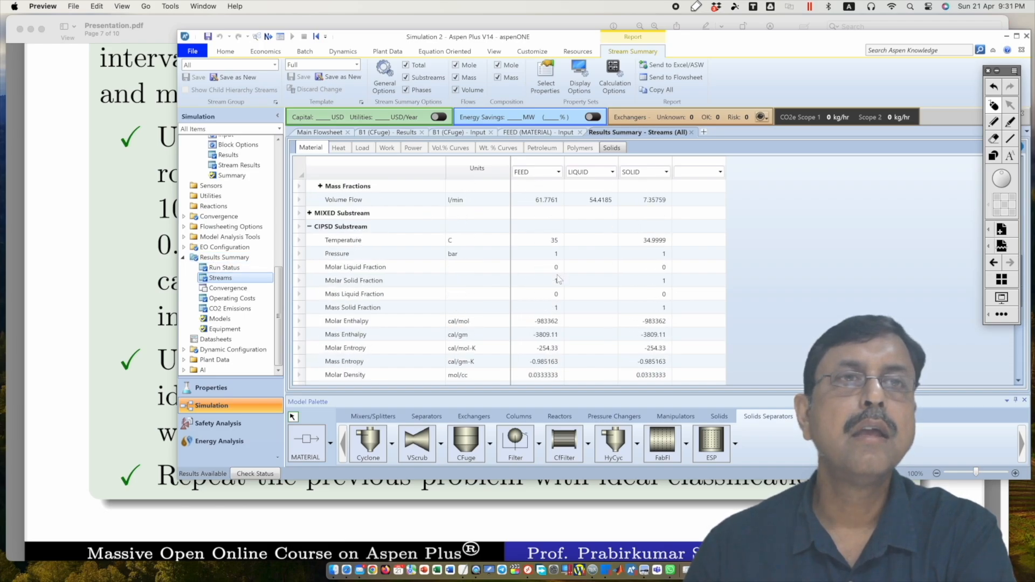
pyautogui.scroll(-10, 558, 278)
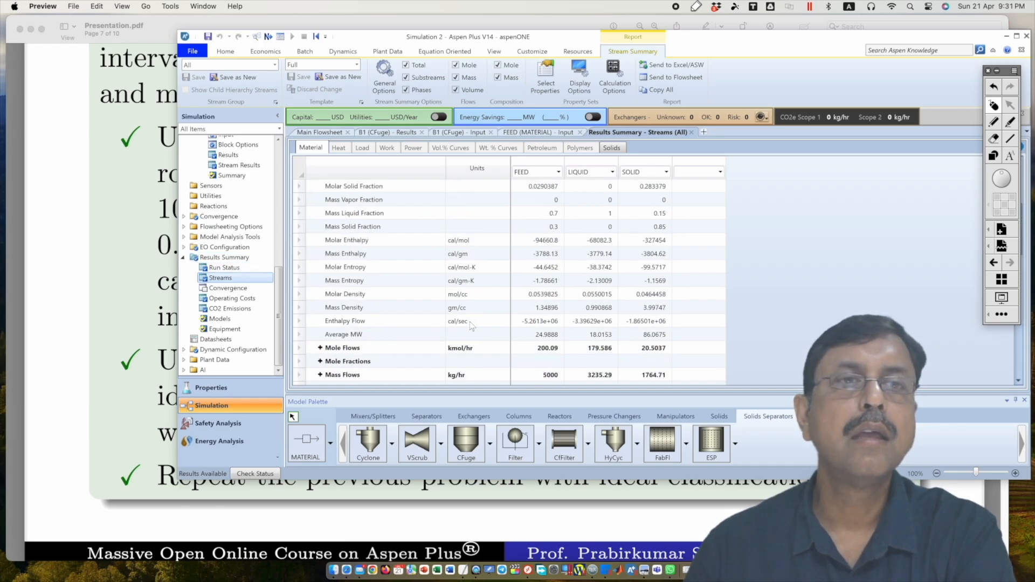
pyautogui.scroll(-2, 326, 363)
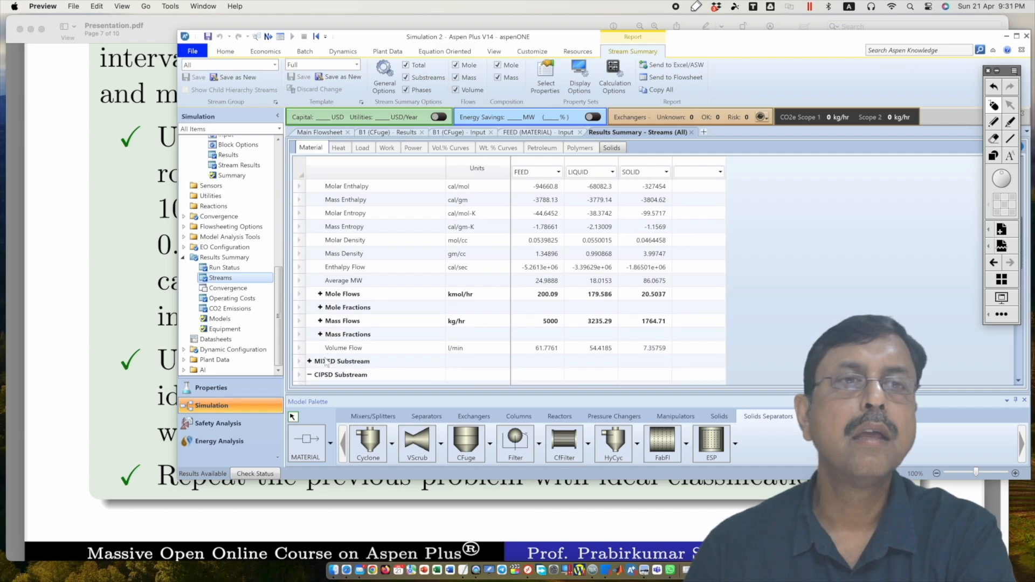
pyautogui.click(320, 320)
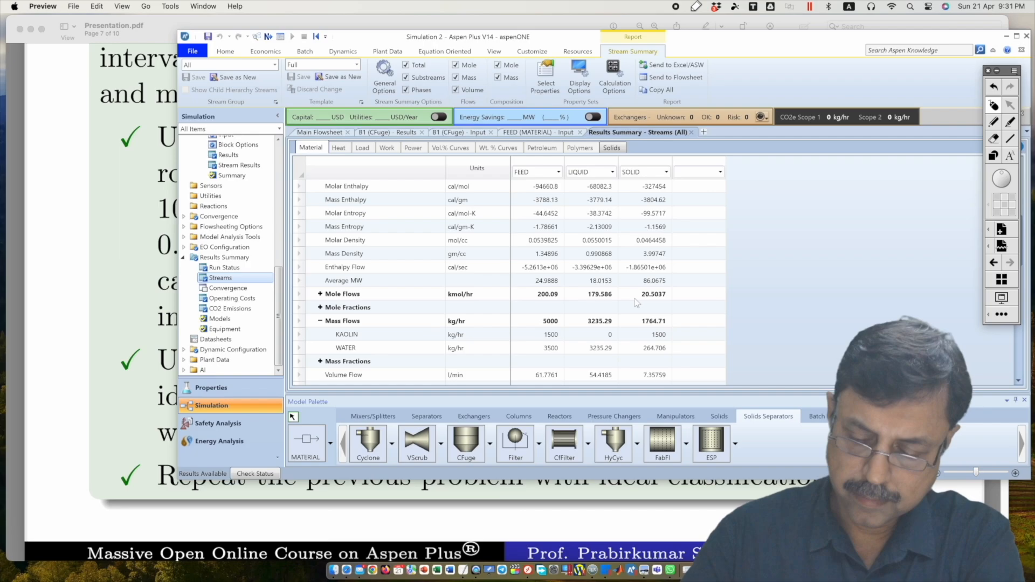
# Circle the KAOLIN mass flow of FEED, draw an arrow to the SOLID value, and write T(x)=1 underlined beside the table.
pyautogui.click(994, 123)
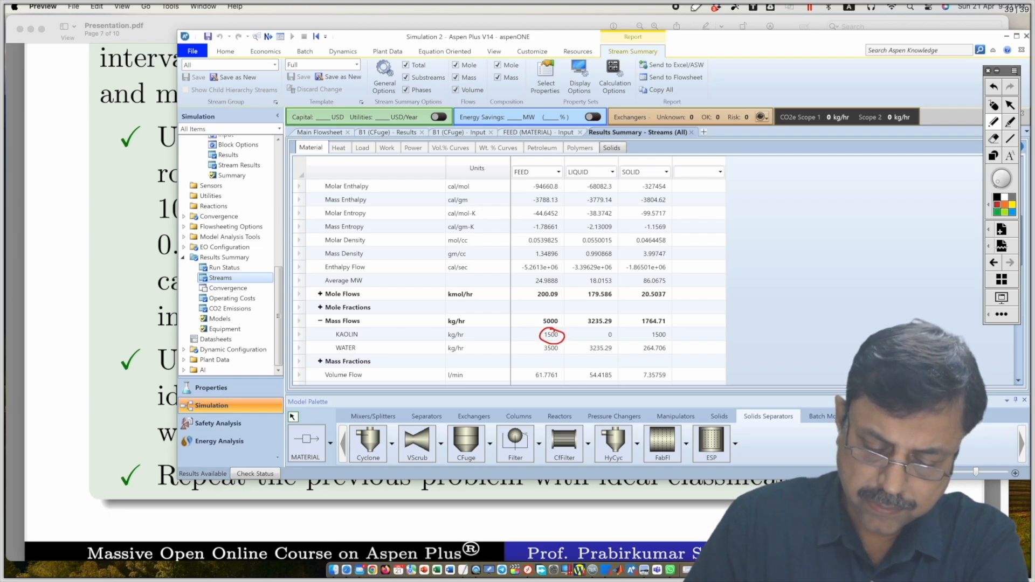
pyautogui.moveTo(675, 331); pyautogui.dragTo(712, 319)
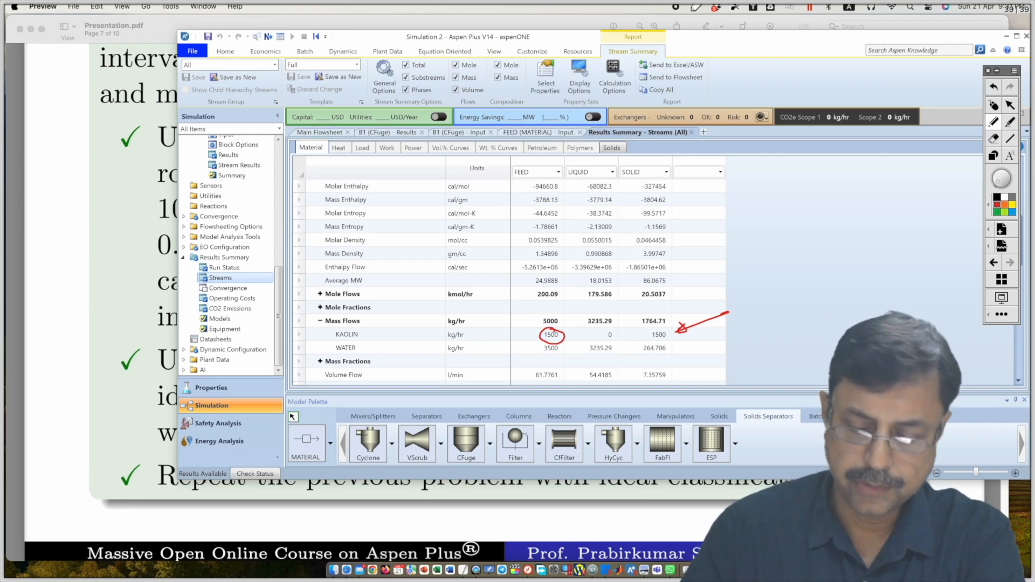
pyautogui.moveTo(788, 273)
pyautogui.mouseDown()
pyautogui.moveTo(792, 309)
pyautogui.moveTo(814, 307)
pyautogui.moveTo(835, 286)
pyautogui.moveTo(850, 294)
pyautogui.mouseUp()
pyautogui.moveTo(860, 254); pyautogui.dragTo(887, 259)
pyautogui.moveTo(889, 221); pyautogui.dragTo(899, 272)
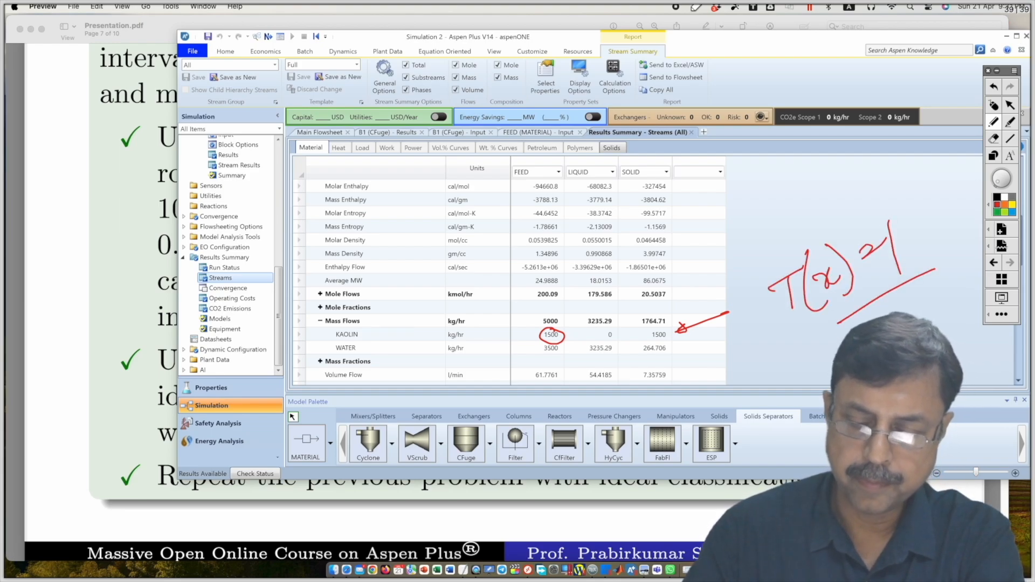
pyautogui.moveTo(838, 324); pyautogui.dragTo(936, 269)
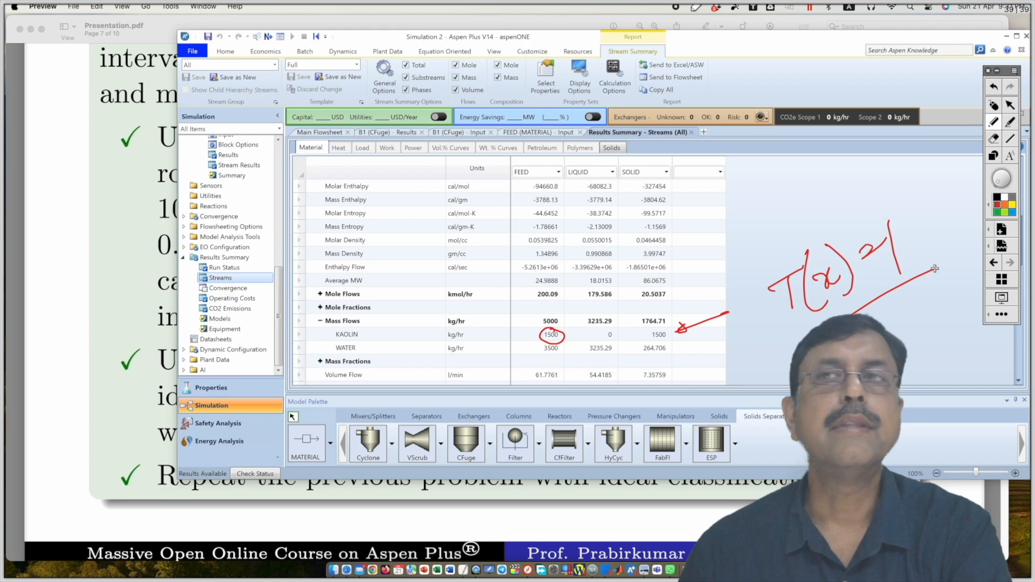
pyautogui.click(993, 105)
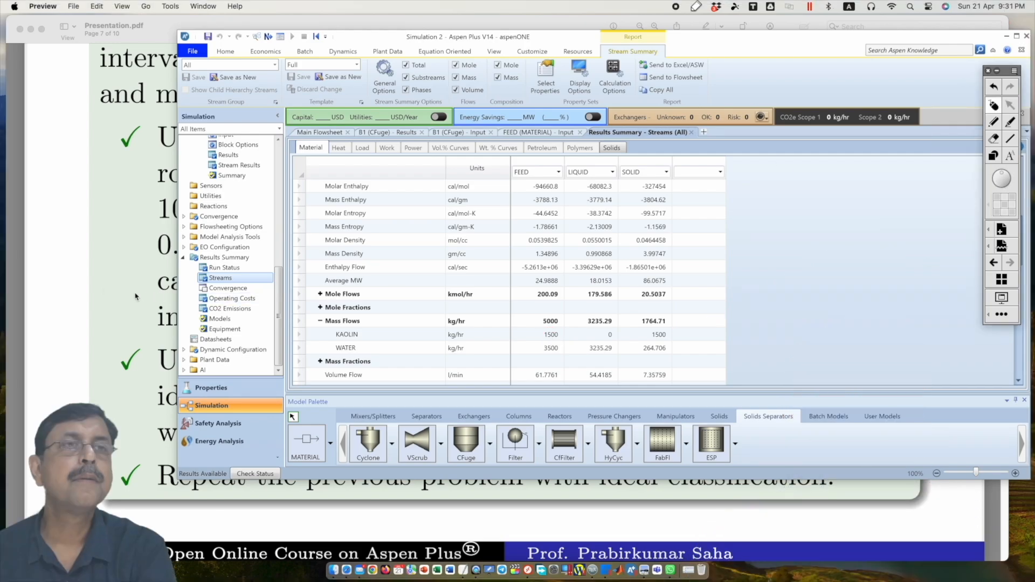
# Switch to Presentation.pdf and read the task that follows the ideal separation problem.
pyautogui.click(135, 296)
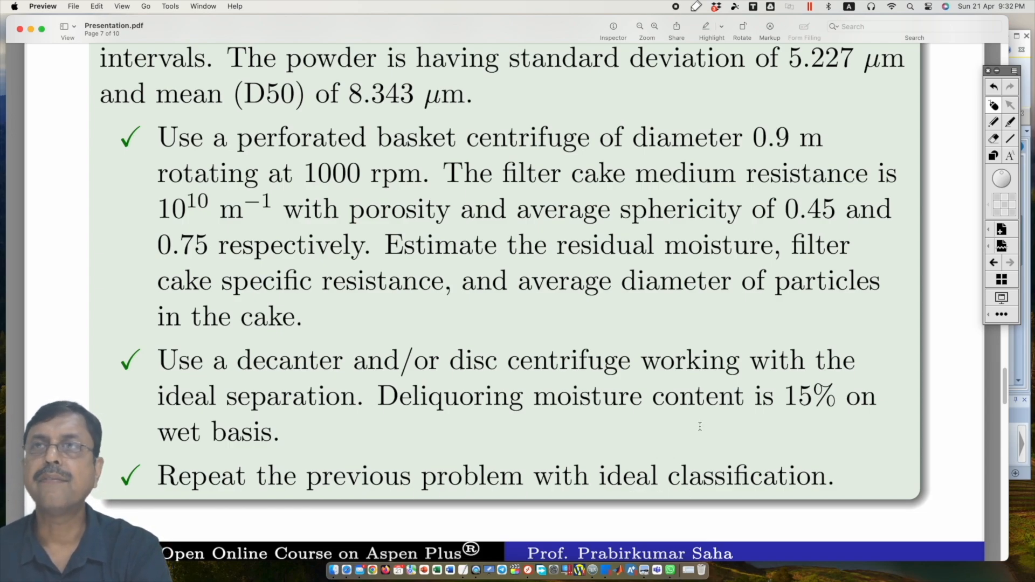
pyautogui.scroll(-1, 767, 327)
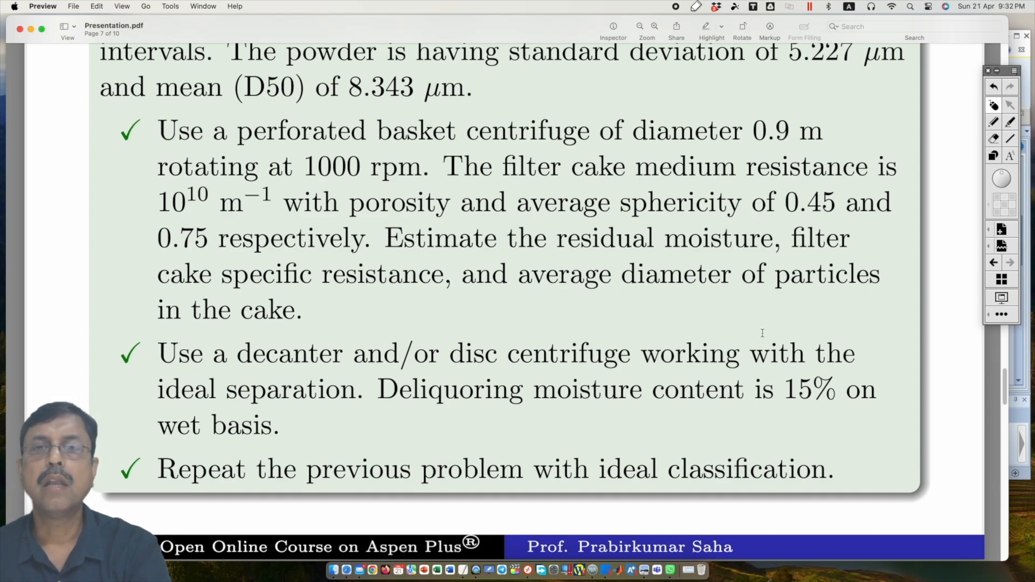
pyautogui.scroll(-2, 765, 330)
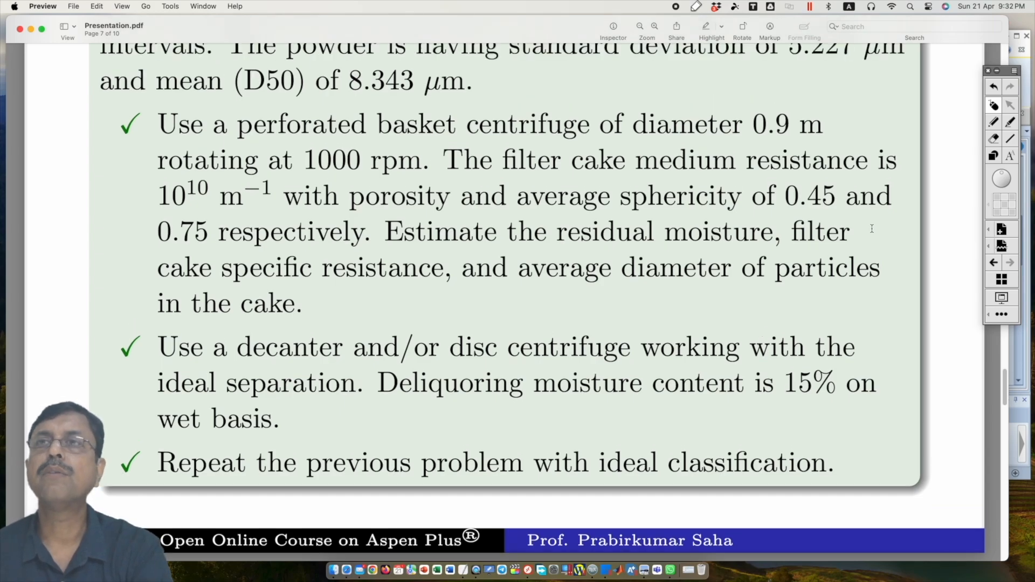
# Switch back to Aspen Plus and set block B1's decanter classification model to Ideal classification.
pyautogui.click(1024, 63)
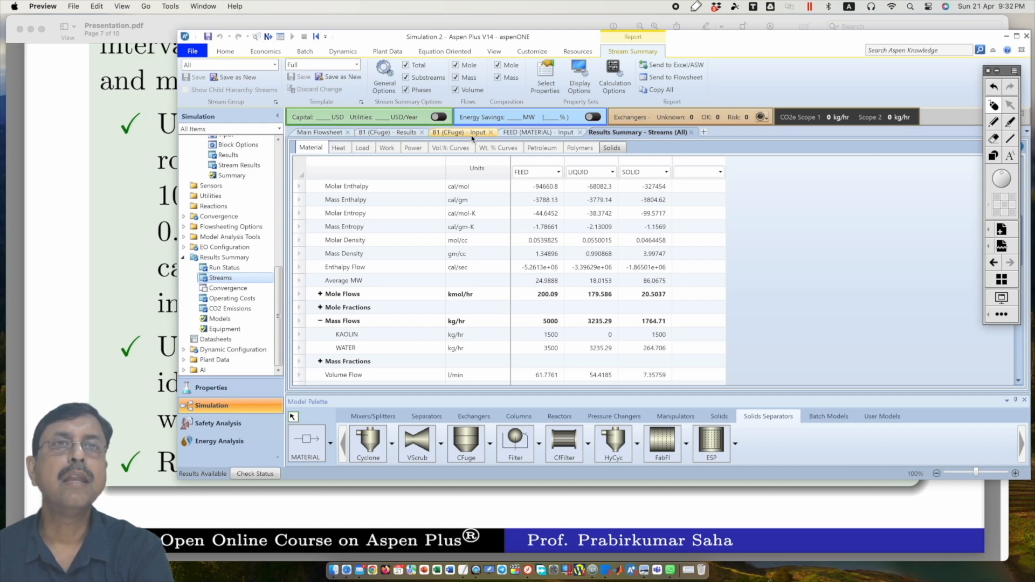
pyautogui.click(454, 133)
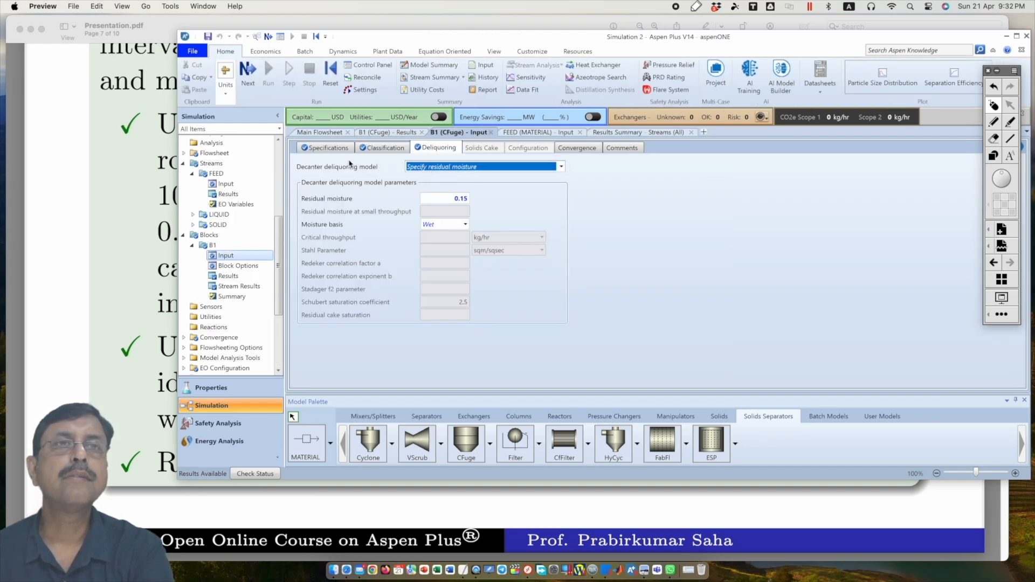
pyautogui.click(331, 149)
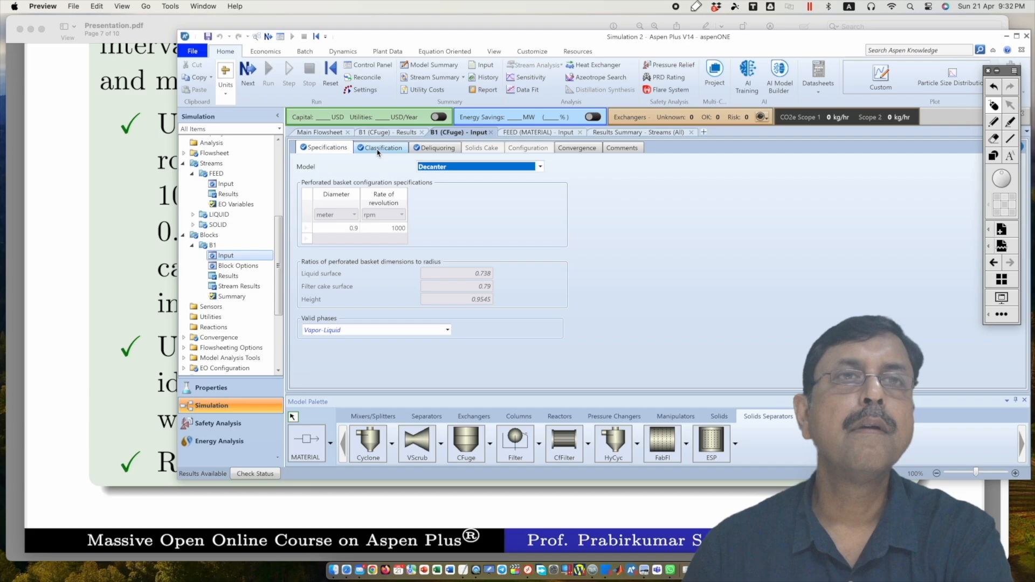
pyautogui.click(378, 150)
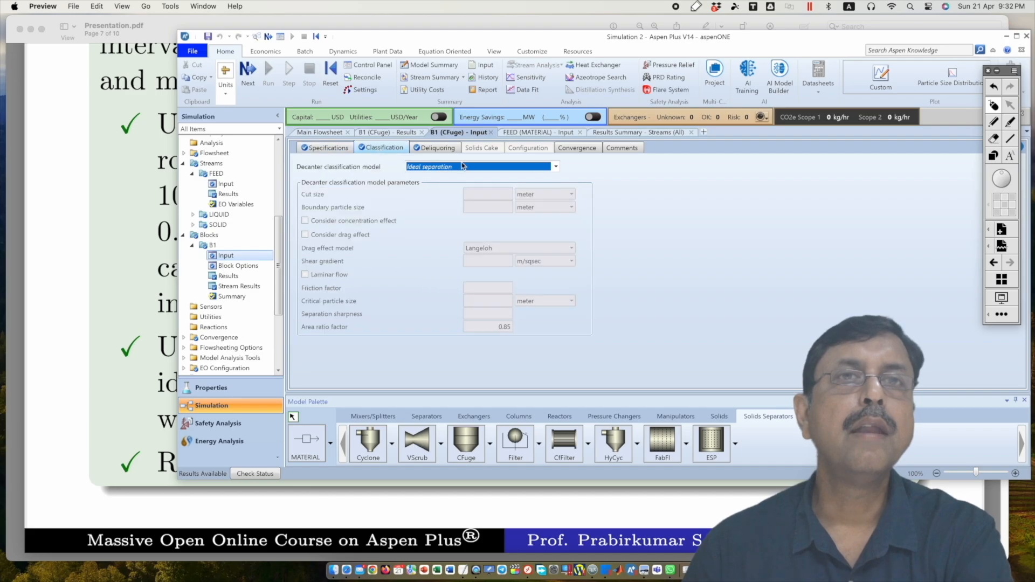
pyautogui.click(555, 168)
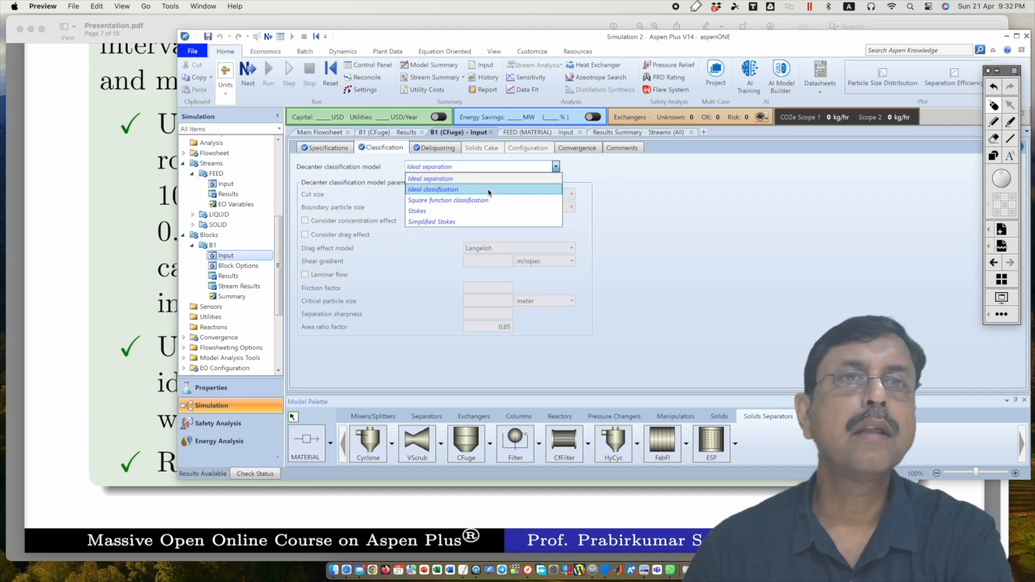
pyautogui.click(488, 190)
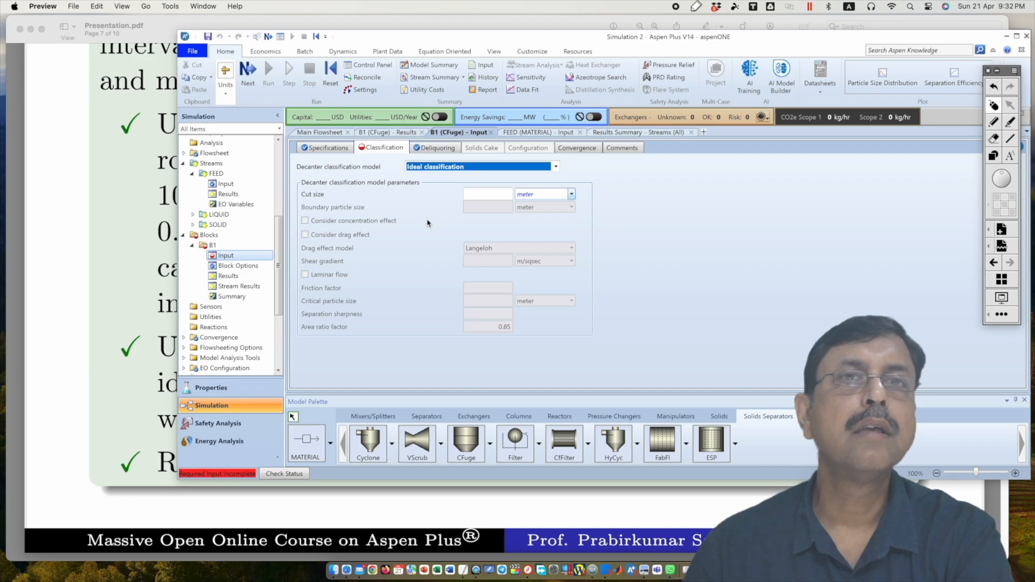
# Set the cut size of the decanter classification model to 8 mu.
pyautogui.click(571, 194)
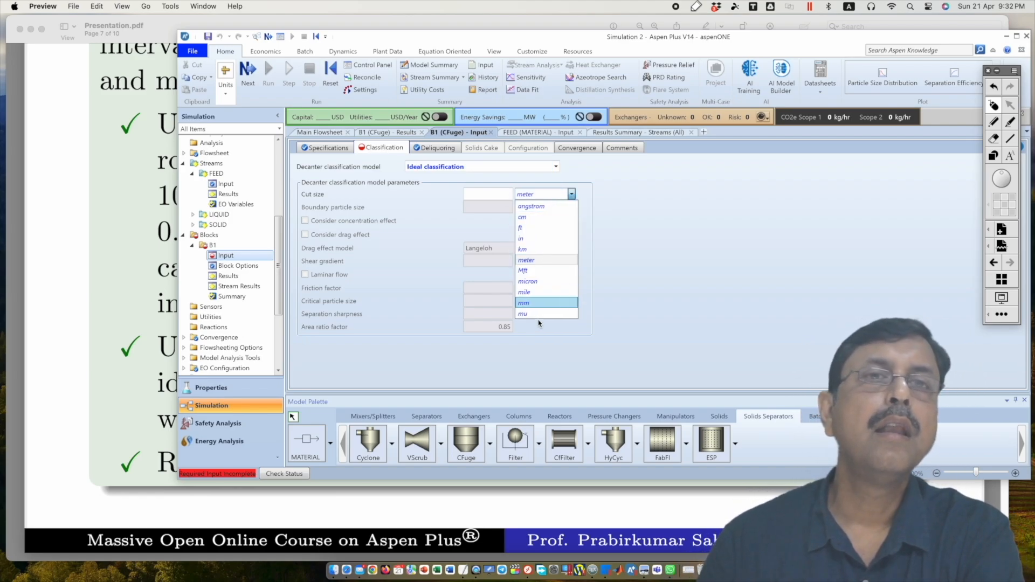
pyautogui.click(536, 313)
pyautogui.click(480, 194)
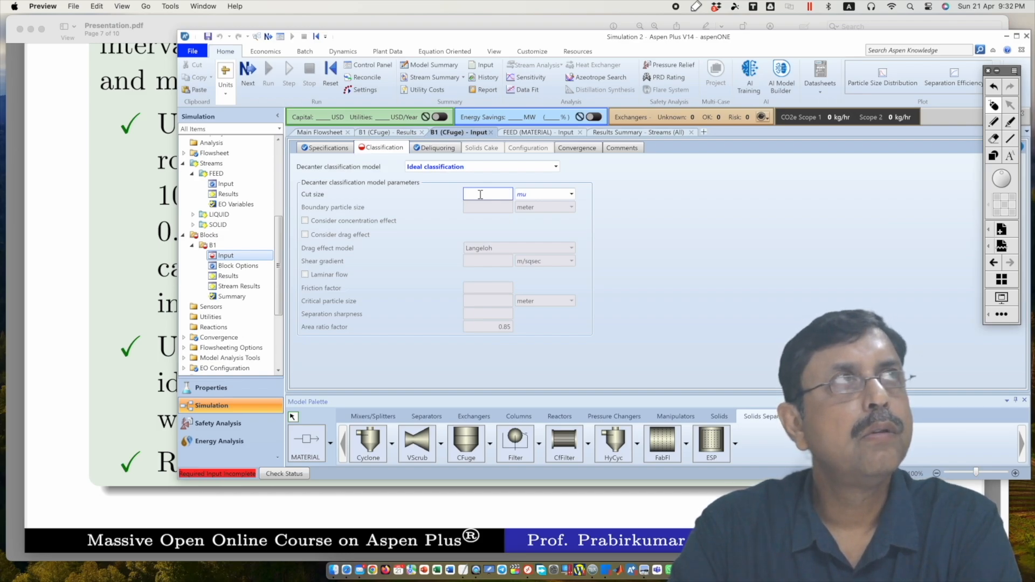
pyautogui.write('8')
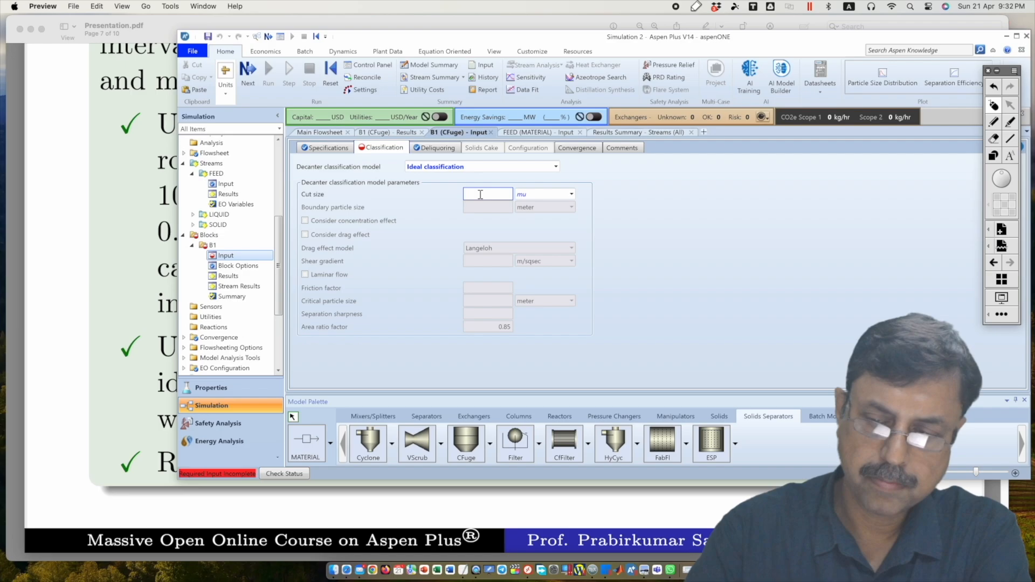
pyautogui.click(584, 193)
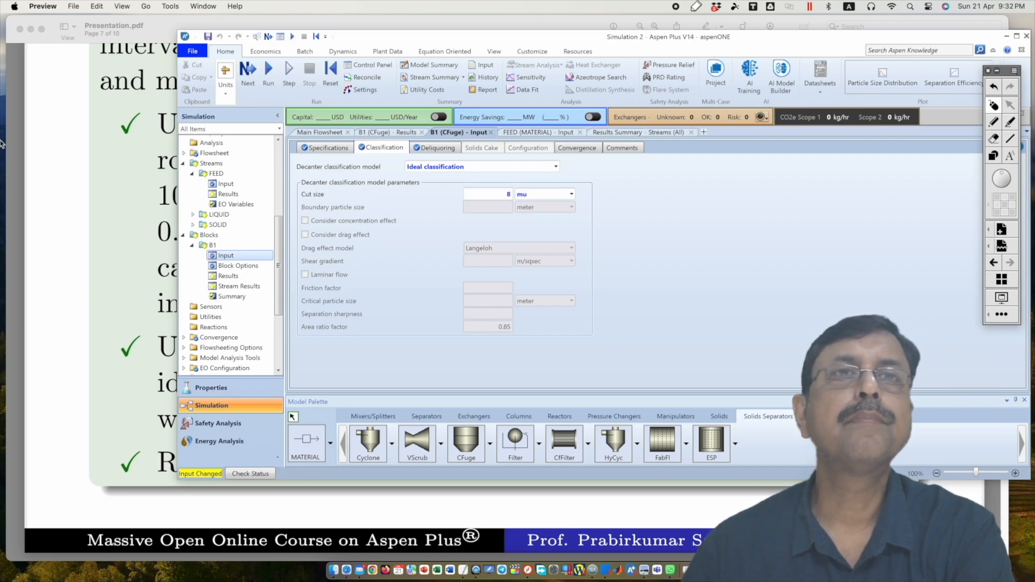
# Run the simulation after reviewing the deliquoring and classification inputs, and open the results of block B1.
pyautogui.click(428, 148)
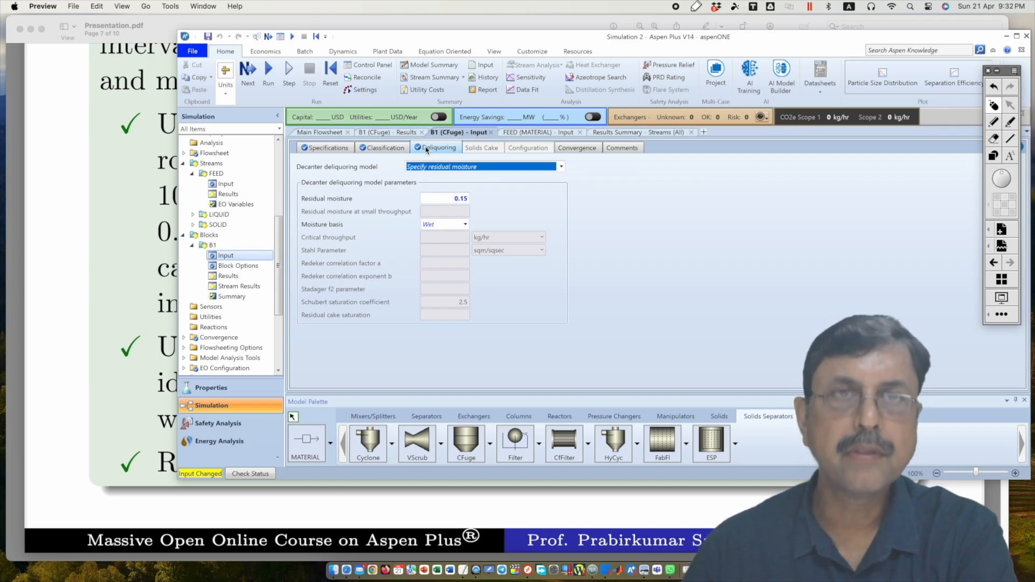
pyautogui.click(383, 148)
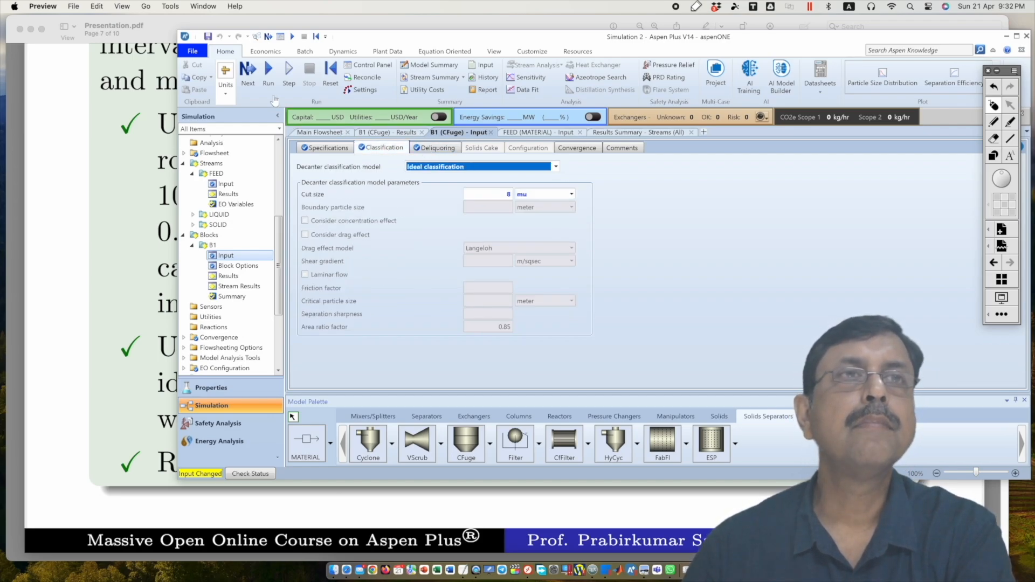
pyautogui.click(268, 75)
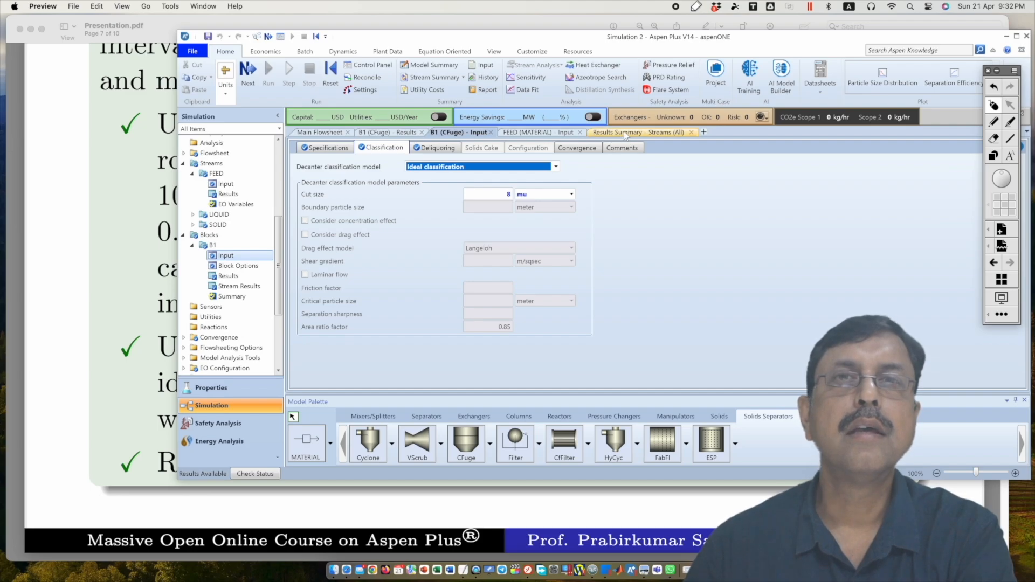
pyautogui.click(406, 134)
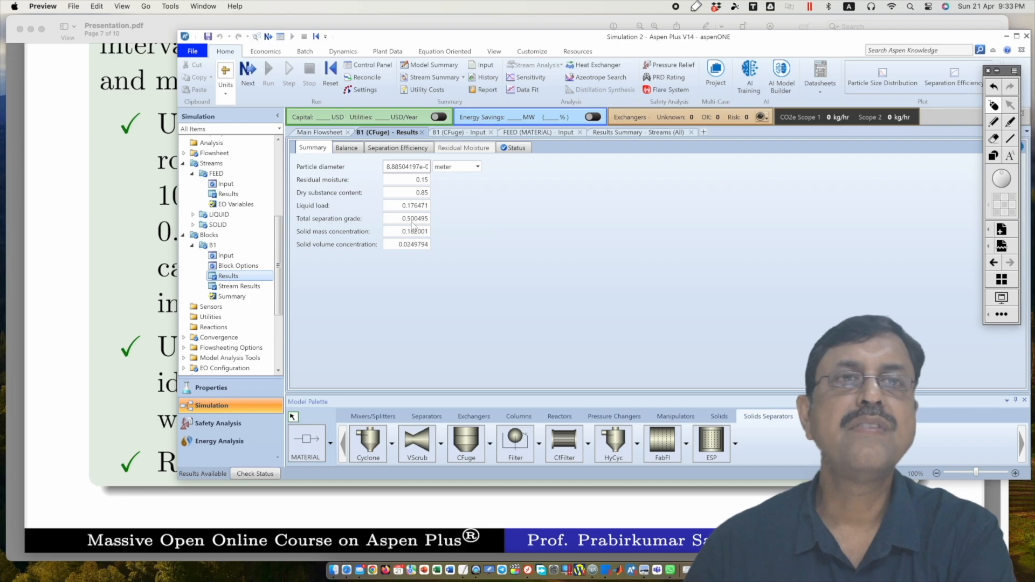
# Sketch a T(x) diagram over the results with a dividing line at the 8 mu cut size.
pyautogui.click(993, 123)
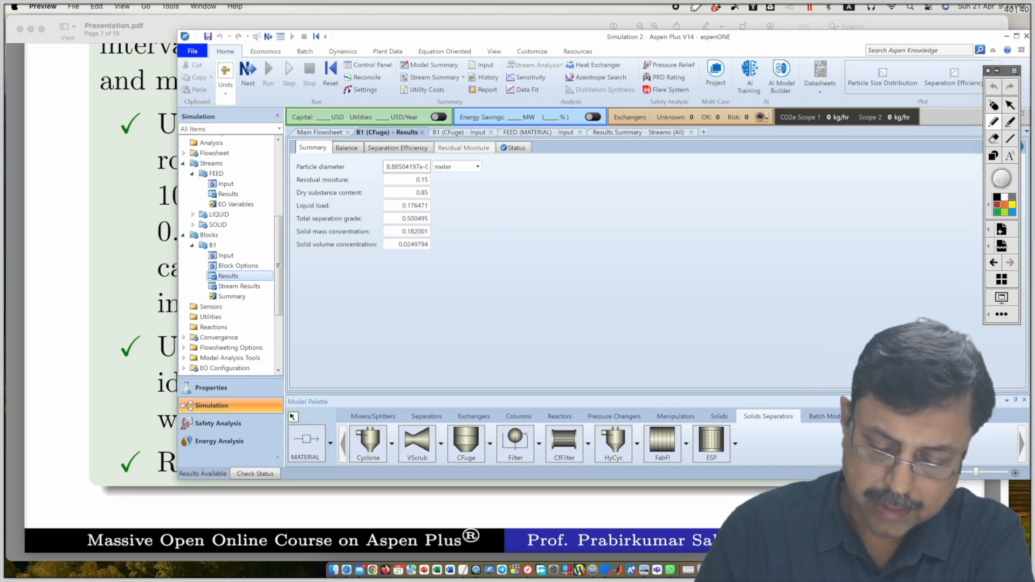
pyautogui.moveTo(599, 216)
pyautogui.mouseDown()
pyautogui.moveTo(720, 315)
pyautogui.moveTo(771, 297)
pyautogui.mouseUp()
pyautogui.moveTo(619, 222)
pyautogui.mouseDown()
pyautogui.moveTo(836, 266)
pyautogui.moveTo(693, 313)
pyautogui.mouseUp()
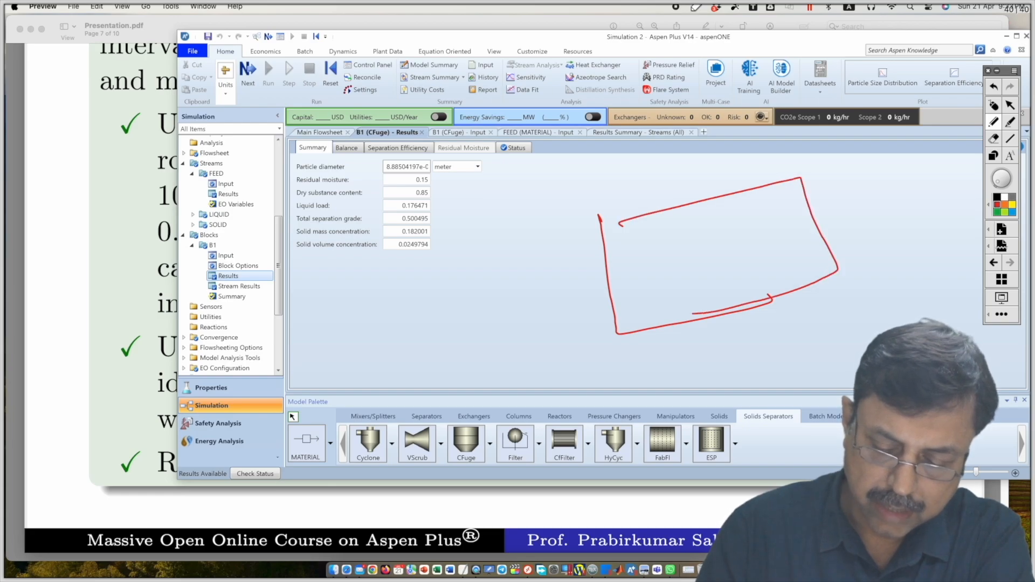
pyautogui.moveTo(618, 333)
pyautogui.mouseDown()
pyautogui.moveTo(694, 204)
pyautogui.moveTo(832, 178)
pyautogui.mouseUp()
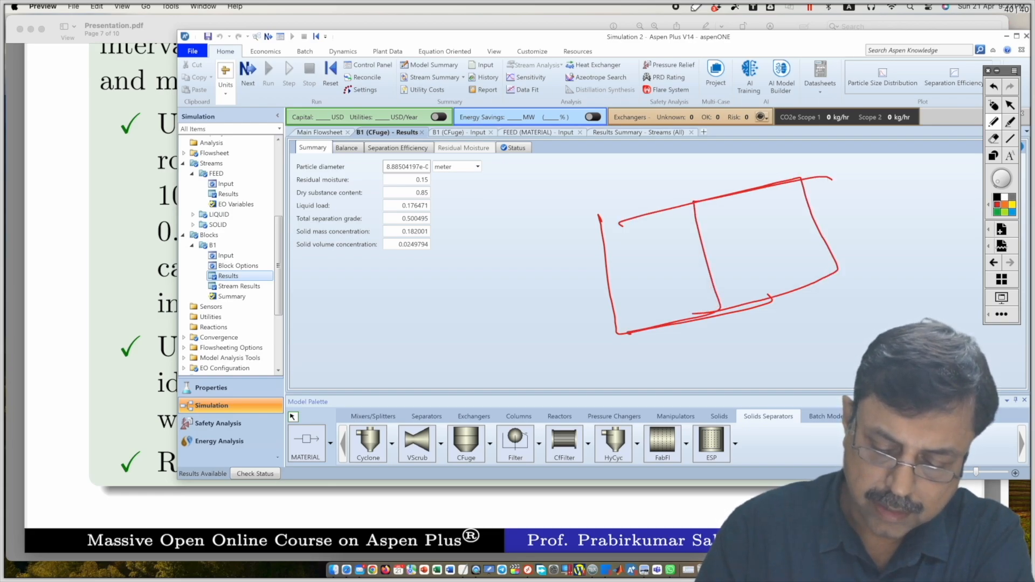
pyautogui.moveTo(718, 294)
pyautogui.mouseDown()
pyautogui.moveTo(719, 350)
pyautogui.moveTo(729, 323)
pyautogui.moveTo(765, 339)
pyautogui.moveTo(795, 333)
pyautogui.mouseUp()
pyautogui.moveTo(524, 291)
pyautogui.mouseDown()
pyautogui.moveTo(530, 308)
pyautogui.moveTo(595, 283)
pyautogui.mouseUp()
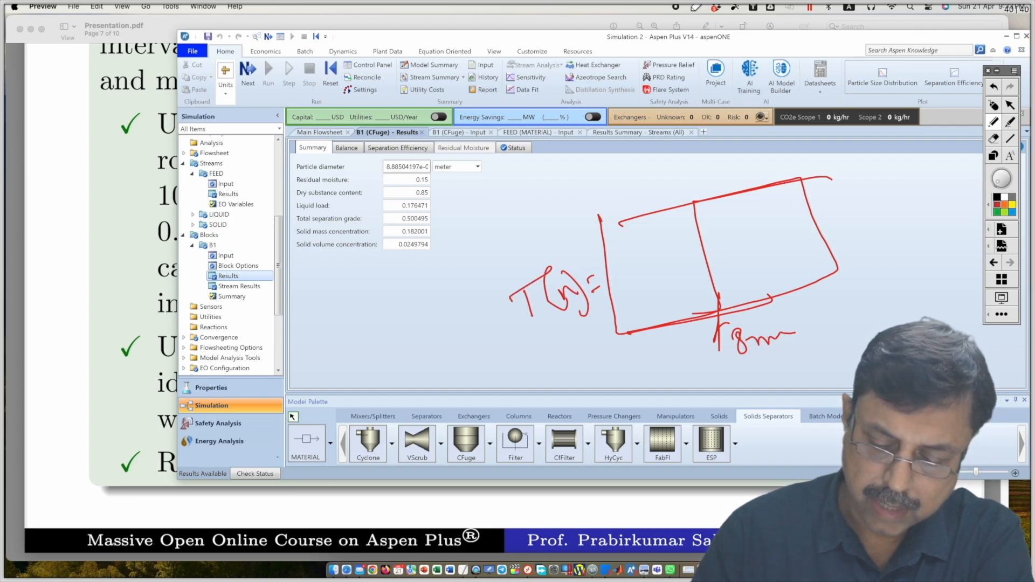
pyautogui.moveTo(698, 185)
pyautogui.mouseDown()
pyautogui.moveTo(685, 230)
pyautogui.moveTo(755, 166)
pyautogui.mouseUp()
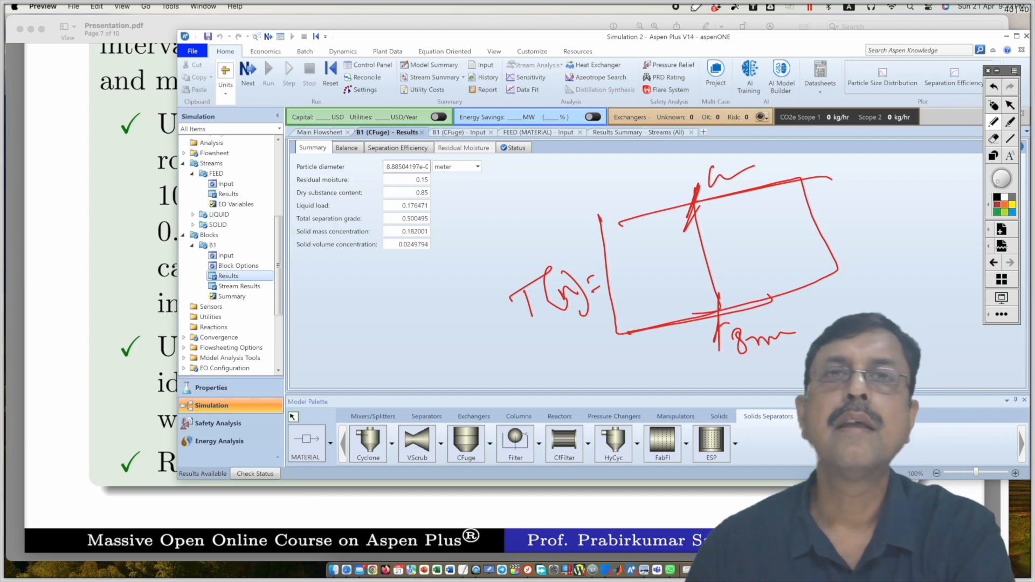
pyautogui.click(993, 105)
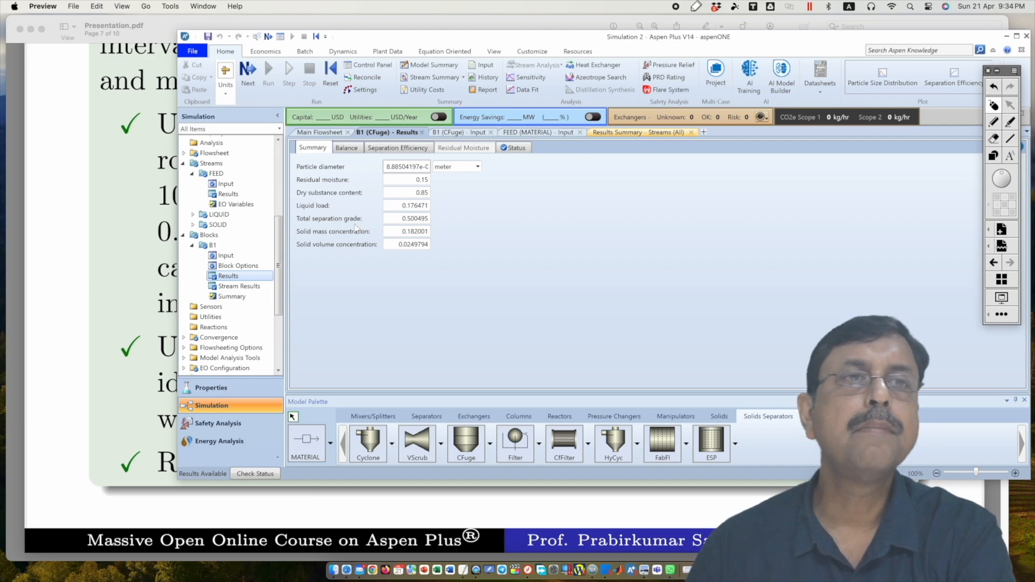
# Examine the PSD of the CIPSD substream in the Streams results summary and mark the SOLID stream's values with the pen.
pyautogui.click(638, 133)
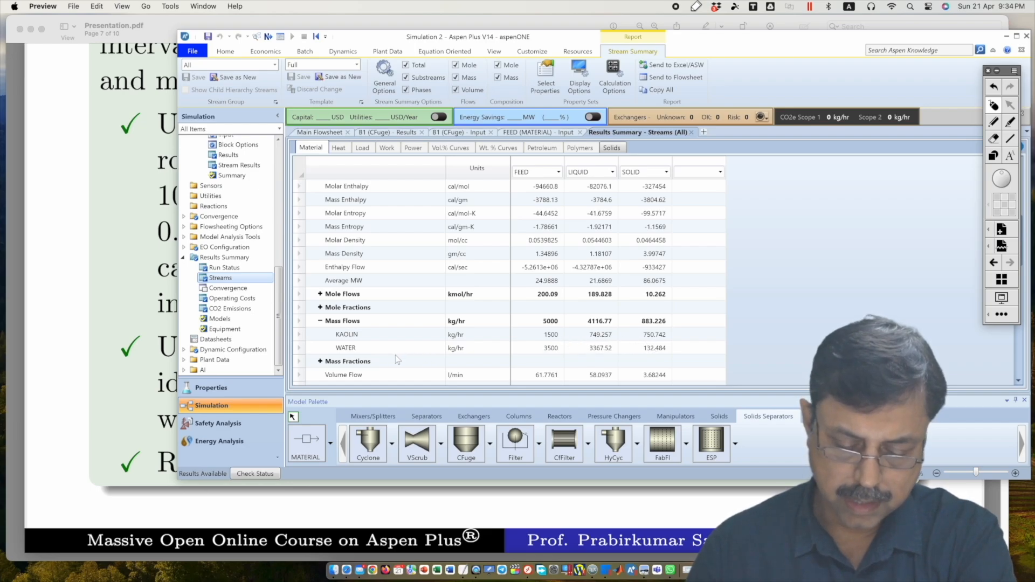
pyautogui.scroll(-8, 338, 350)
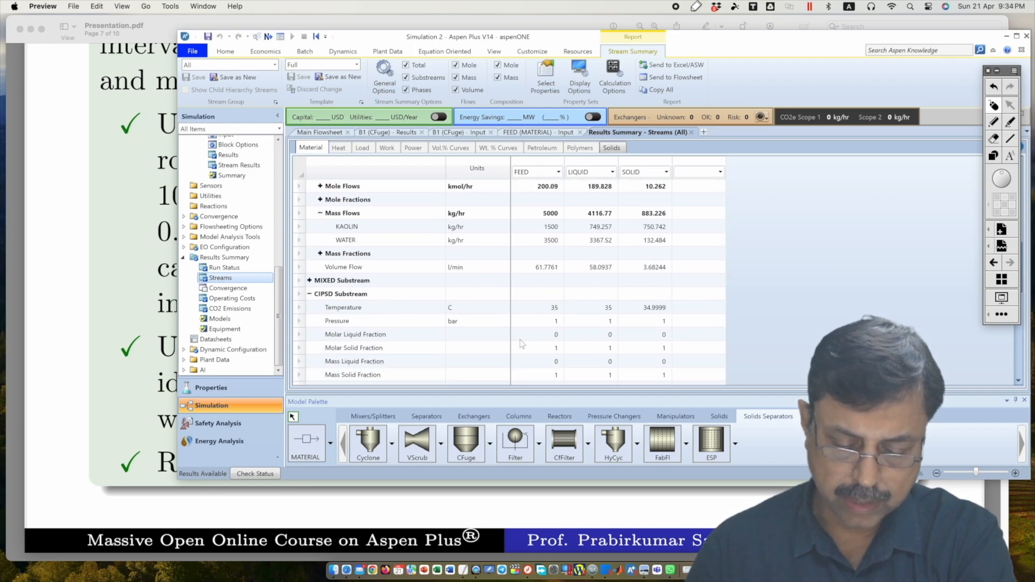
pyautogui.scroll(-5, 521, 344)
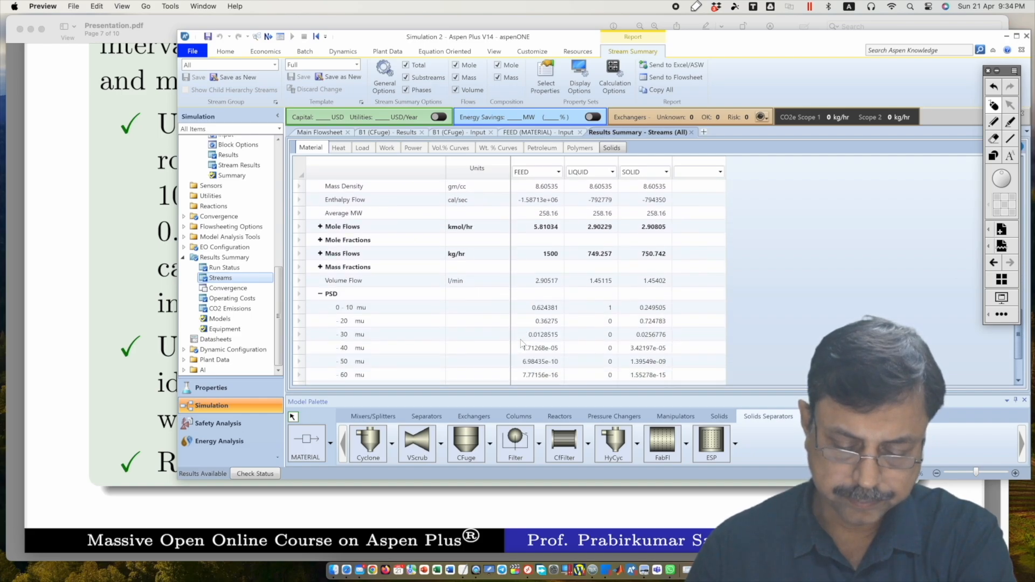
pyautogui.scroll(-2, 520, 344)
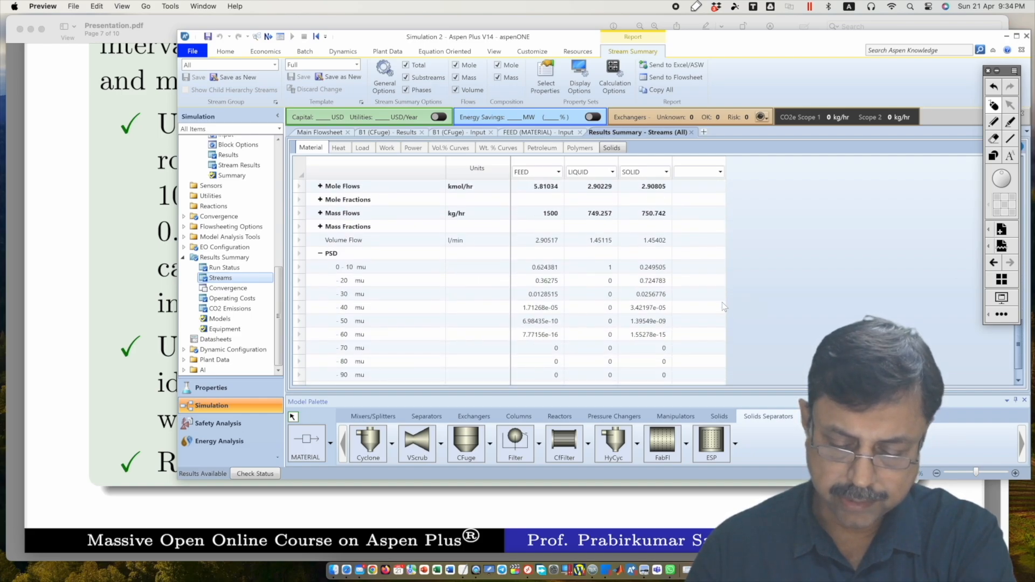
pyautogui.scroll(-2, 762, 302)
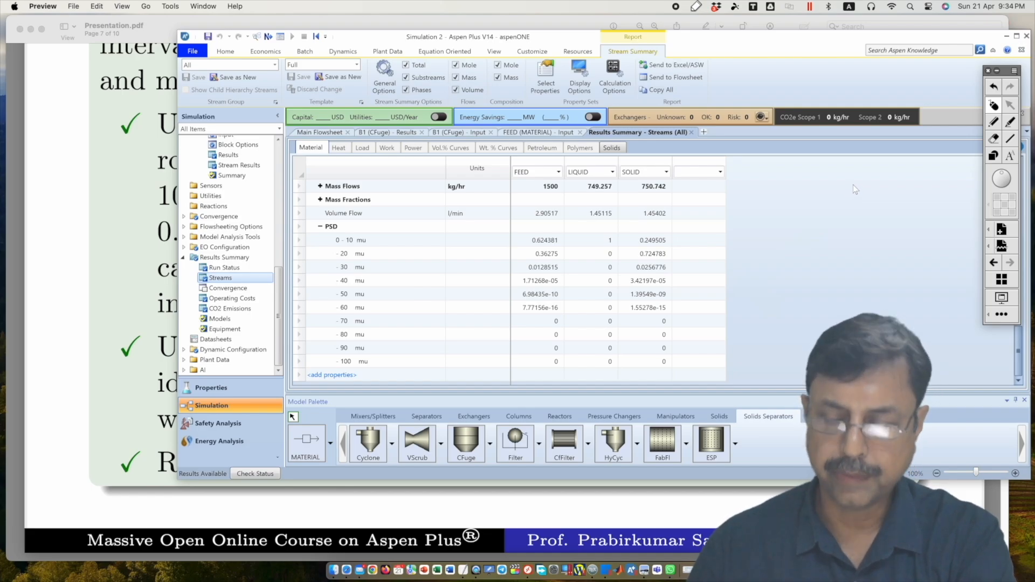
pyautogui.moveTo(682, 232); pyautogui.dragTo(690, 326)
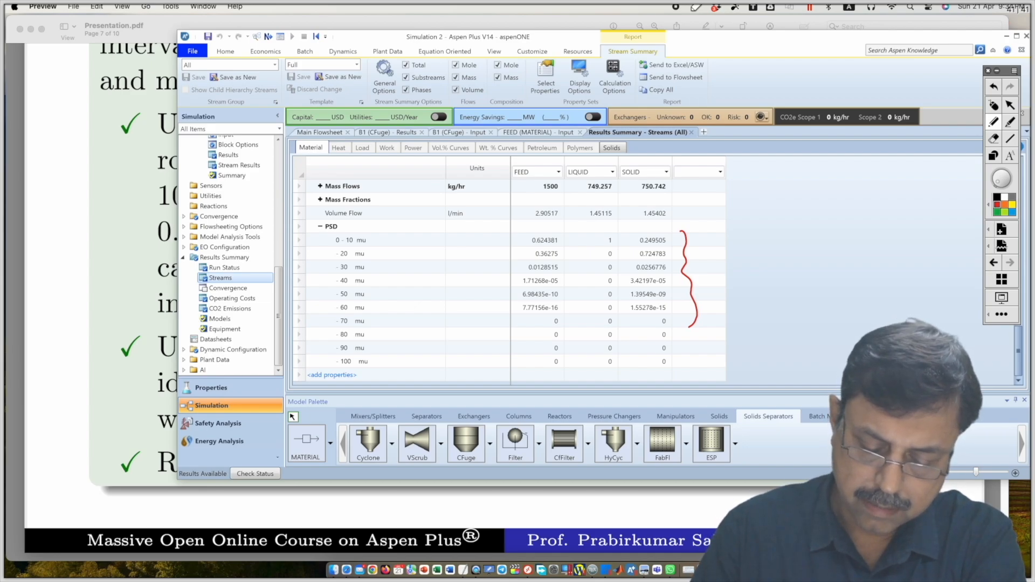
pyautogui.moveTo(672, 238); pyautogui.dragTo(680, 291)
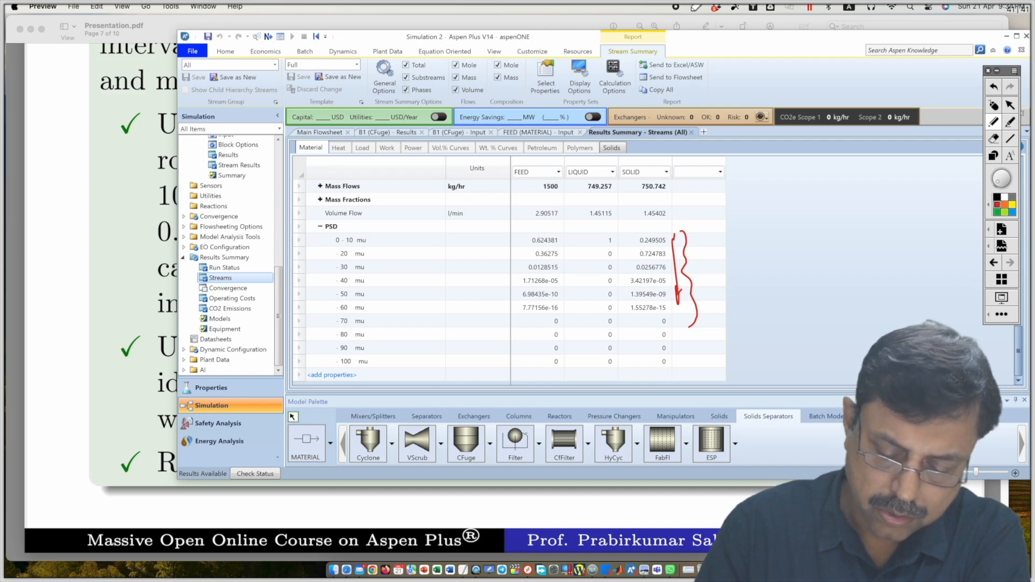
# Mark the 20 mu limit across the PSD size intervals with the pen and clear the annotations.
pyautogui.moveTo(332, 269); pyautogui.dragTo(437, 237)
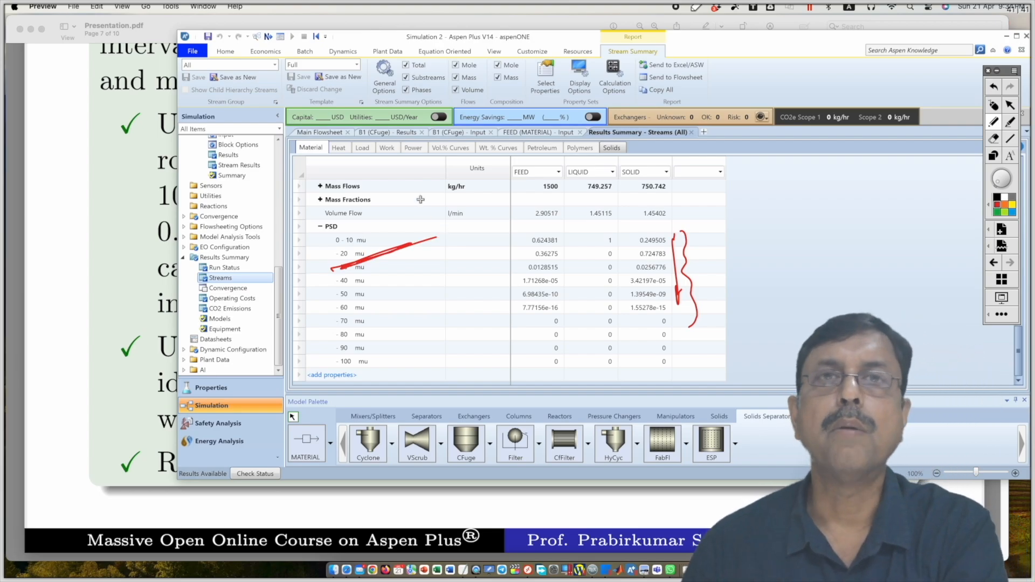
pyautogui.click(993, 105)
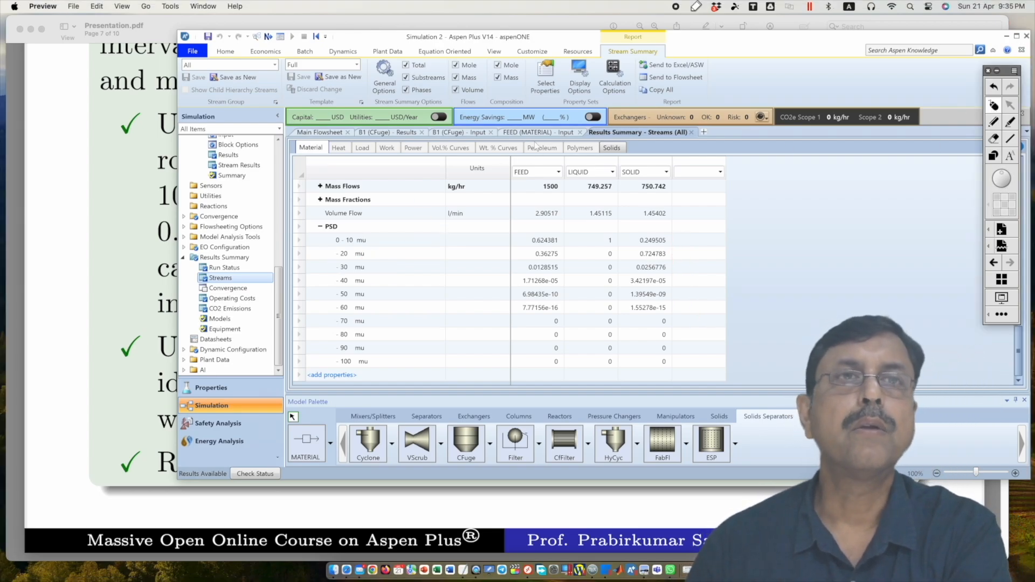
# Set the cut size of block B1's ideal classification to 20 mu and rerun the simulation with the Streams results summary open.
pyautogui.click(458, 132)
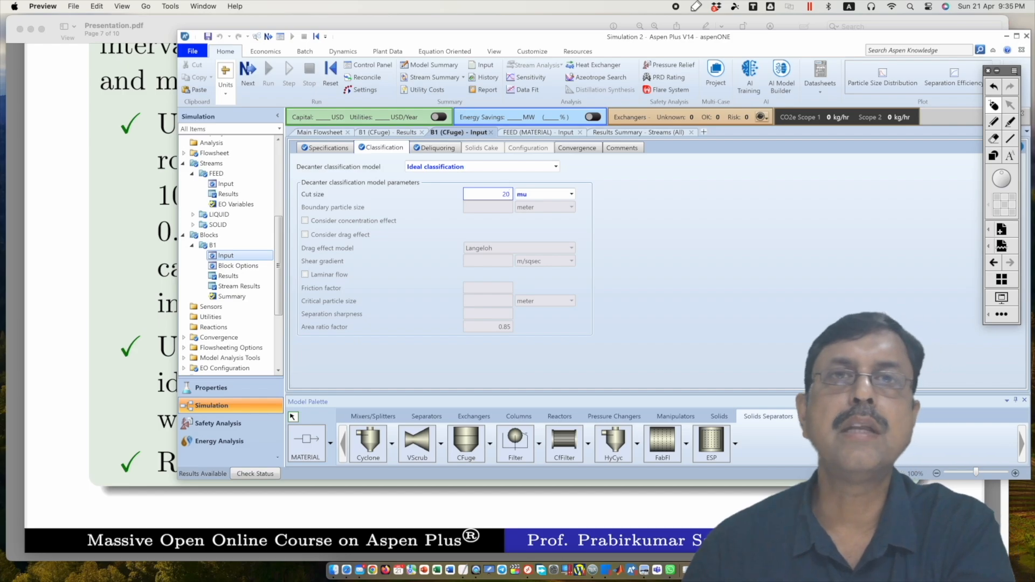
pyautogui.press('Return')
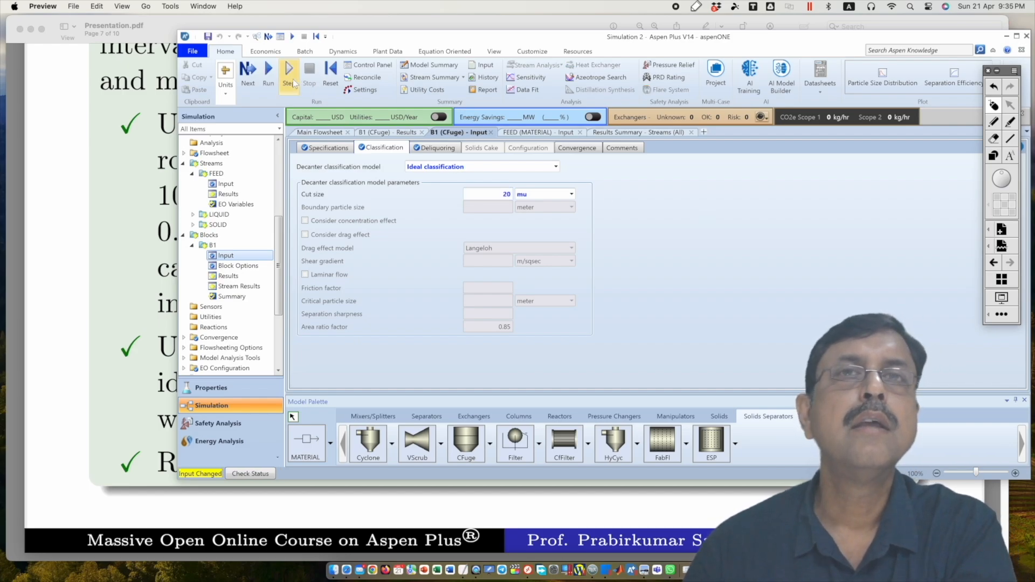
pyautogui.click(630, 132)
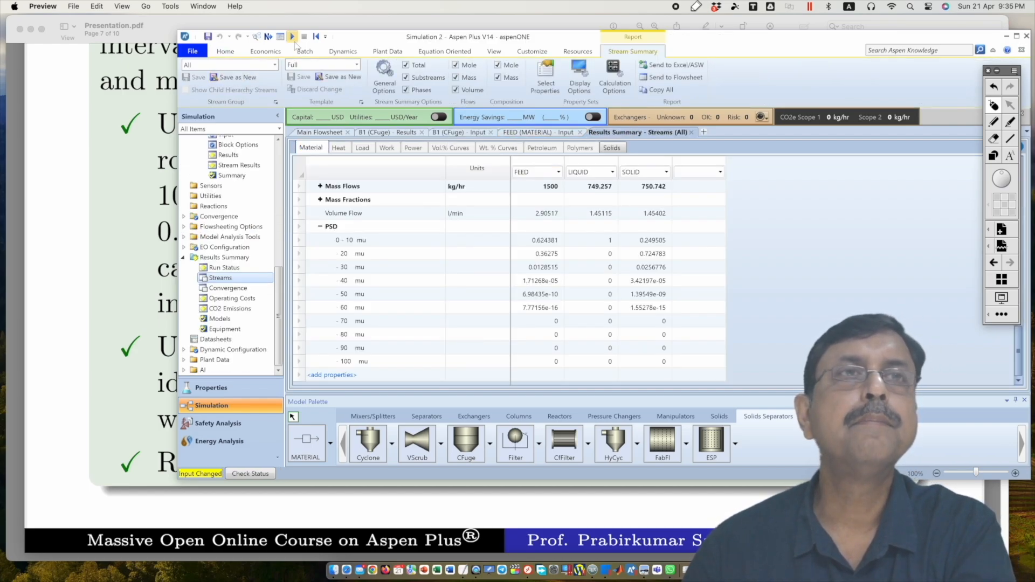
pyautogui.click(292, 36)
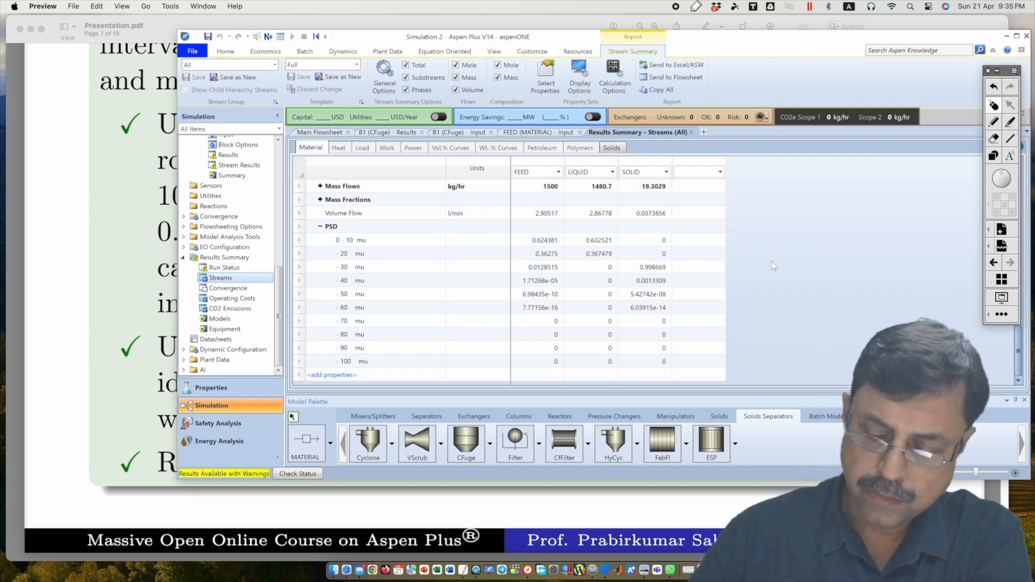
# Circle the nonzero PSD fractions of the LIQUID and SOLID streams with the pen, and clear the annotations.
pyautogui.click(993, 122)
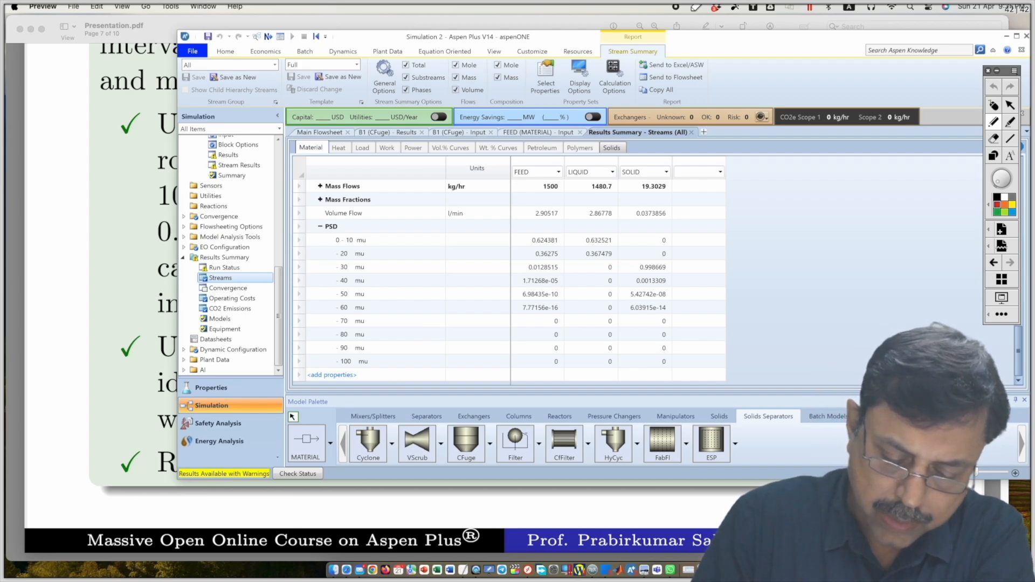
pyautogui.moveTo(606, 226)
pyautogui.mouseDown()
pyautogui.moveTo(584, 262)
pyautogui.moveTo(602, 228)
pyautogui.mouseUp()
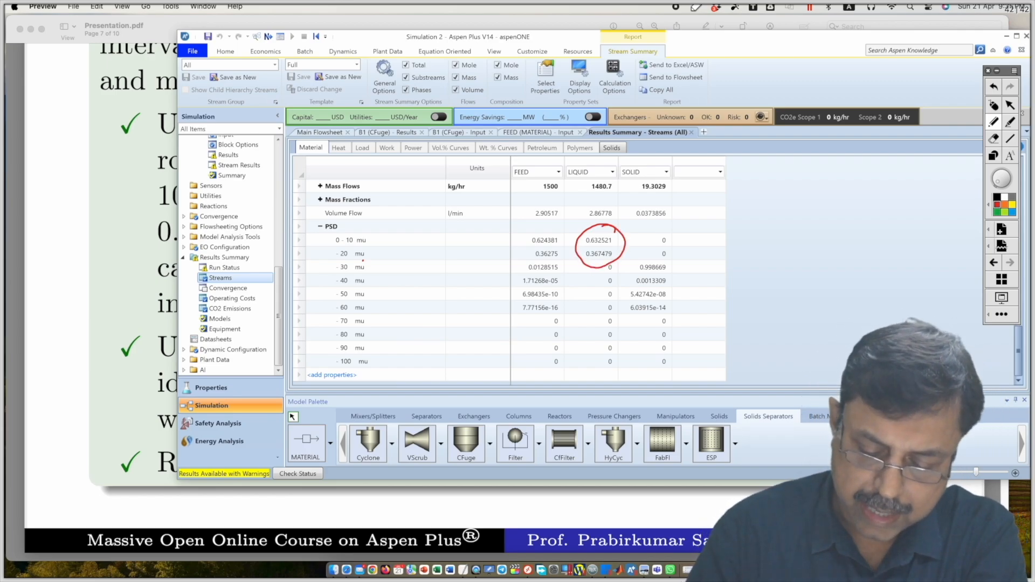
pyautogui.moveTo(631, 262)
pyautogui.mouseDown()
pyautogui.moveTo(625, 325)
pyautogui.moveTo(669, 254)
pyautogui.moveTo(628, 261)
pyautogui.mouseUp()
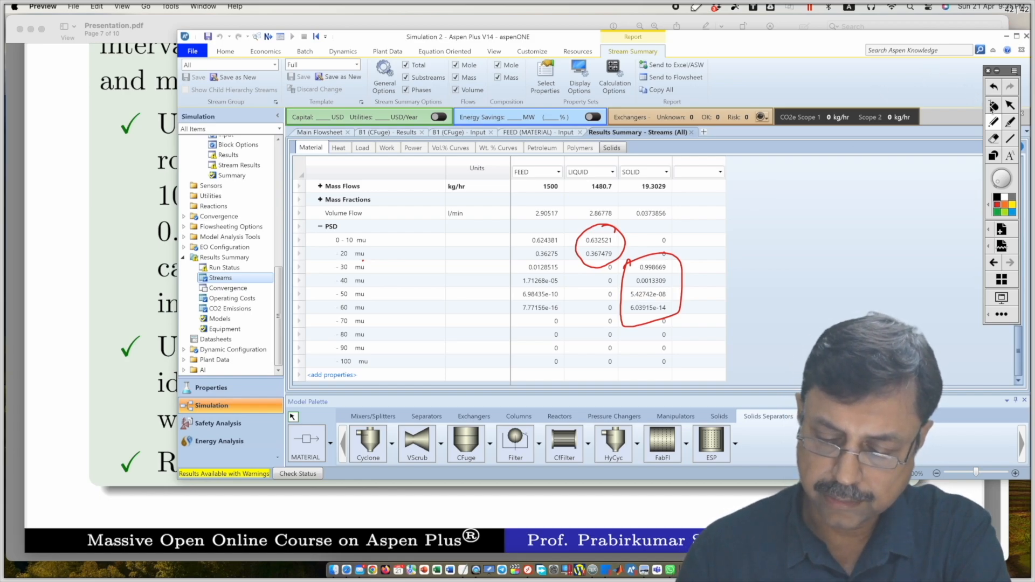
pyautogui.click(1000, 112)
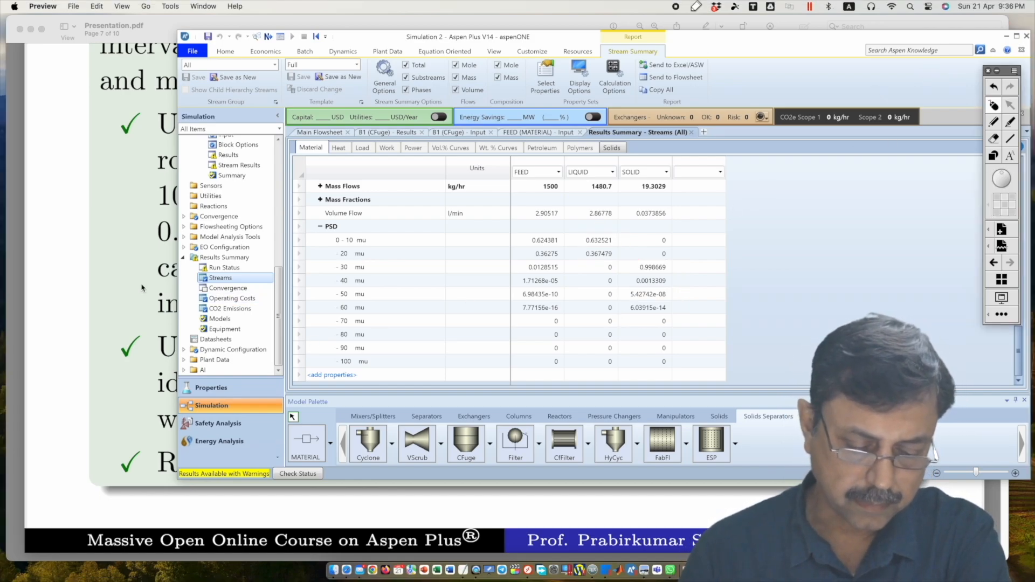
# Switch to Presentation.pdf and read the next example on page 8 about square function classification.
pyautogui.click(124, 260)
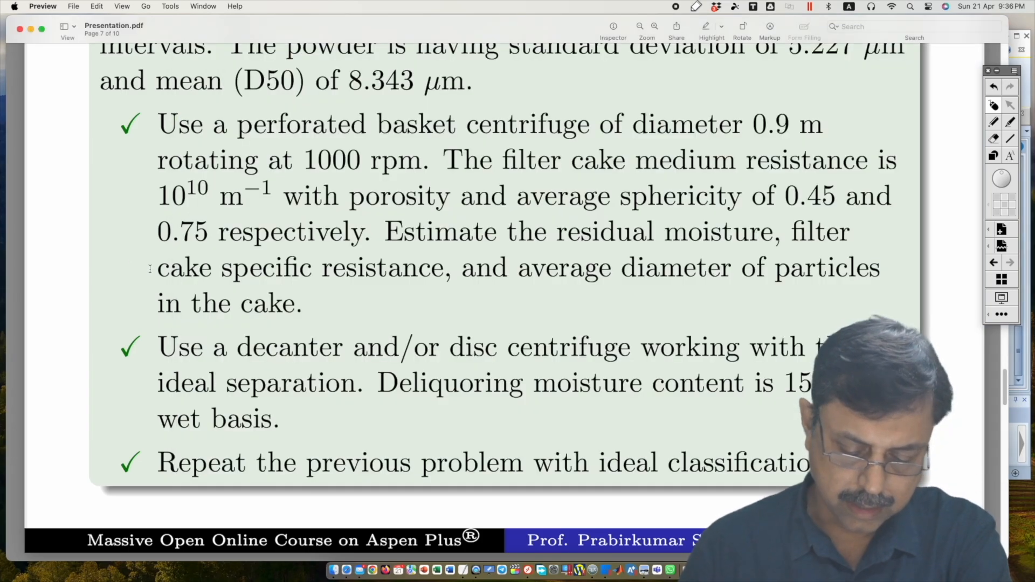
pyautogui.scroll(-5, 253, 274)
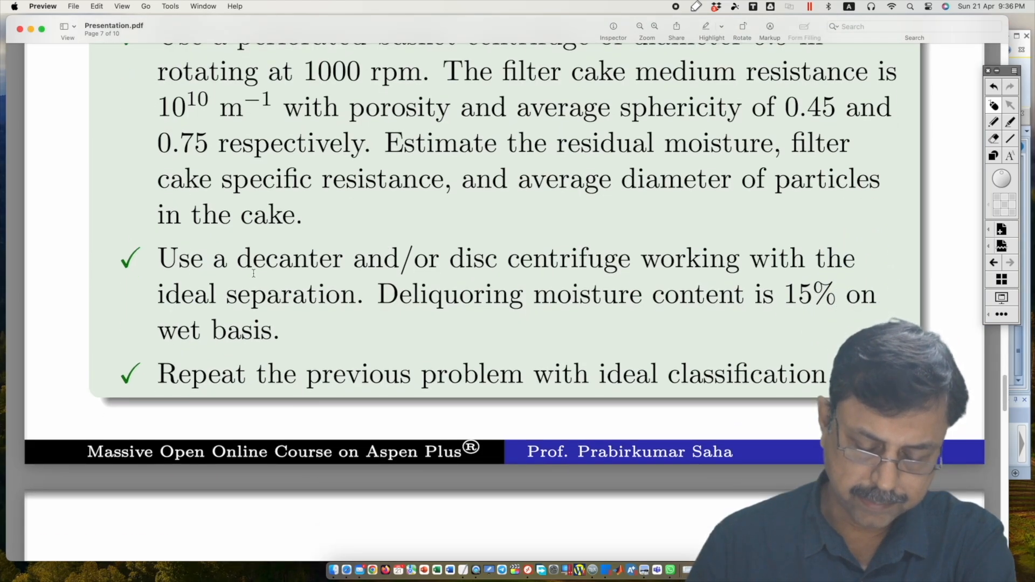
pyautogui.scroll(-20, 254, 274)
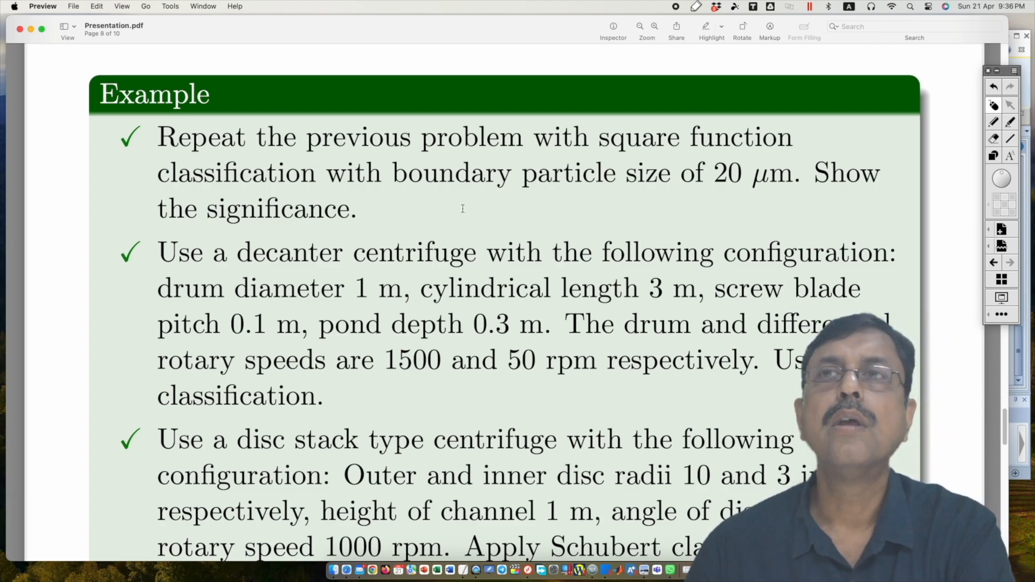
# Switch back to Aspen Plus and set block B1's decanter classification model to Square function classification with a boundary particle size of 20 mu.
pyautogui.click(1030, 69)
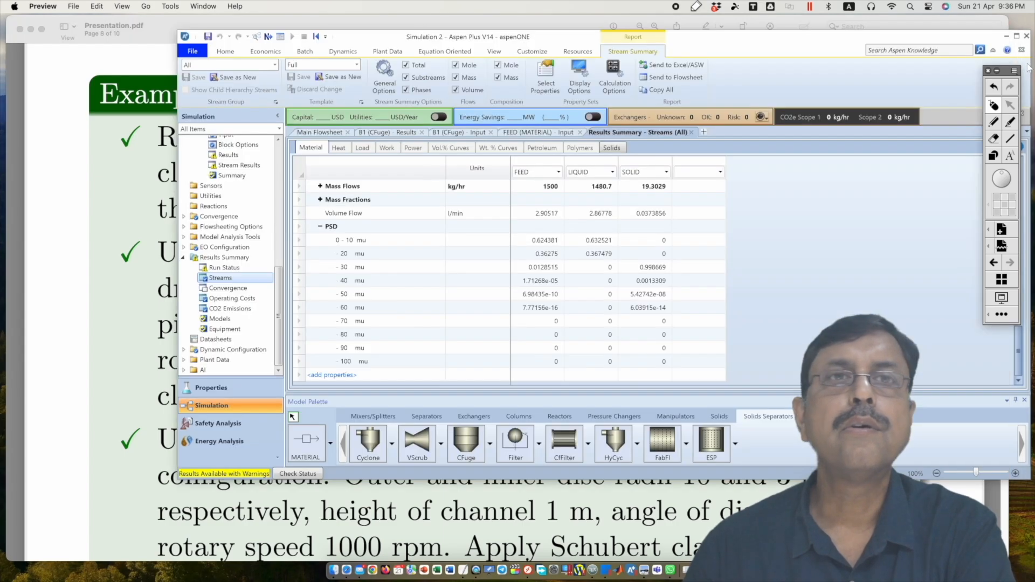
pyautogui.click(477, 132)
pyautogui.click(485, 166)
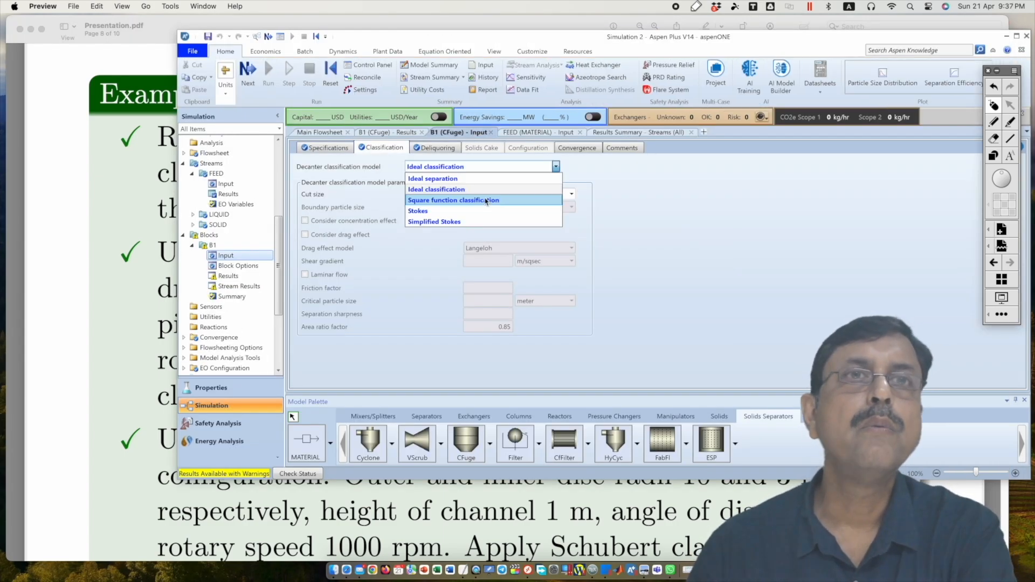
pyautogui.click(486, 201)
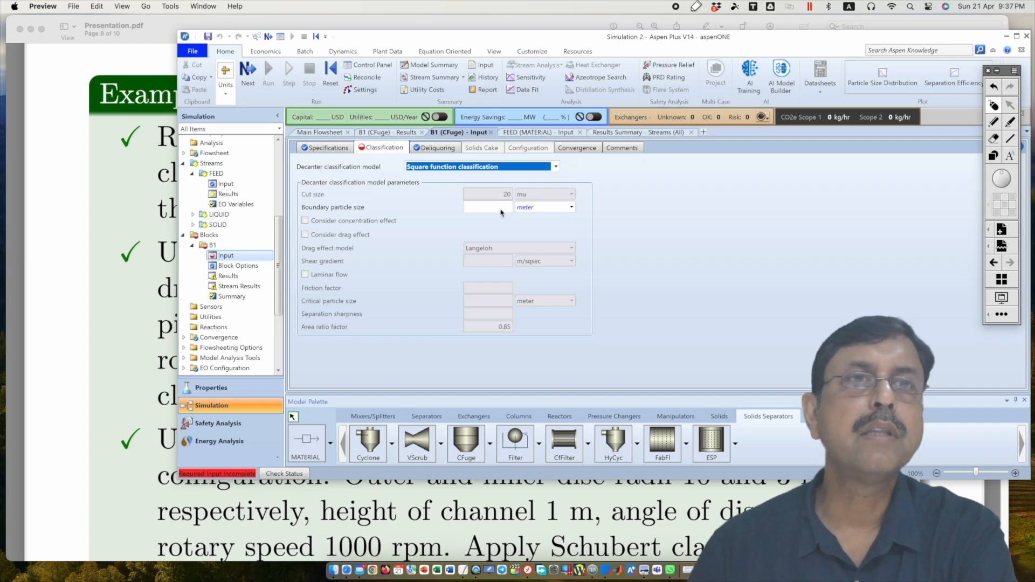
pyautogui.click(501, 210)
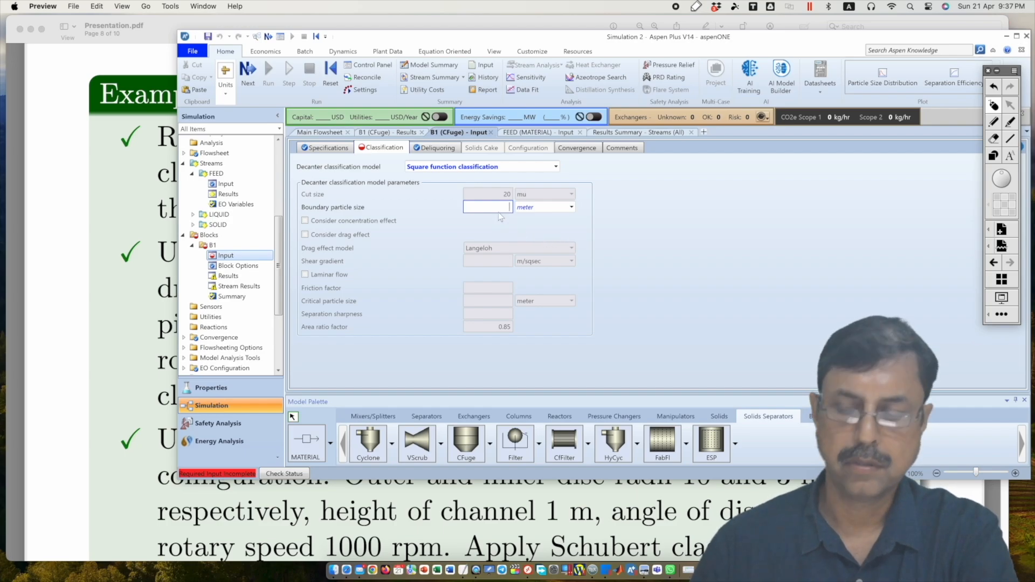
pyautogui.write('2')
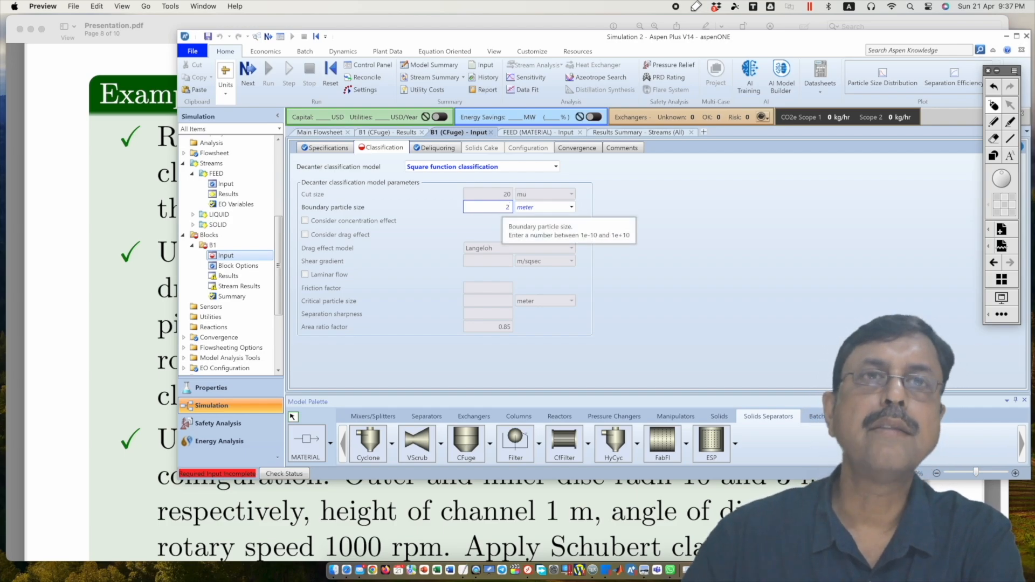
pyautogui.write('0')
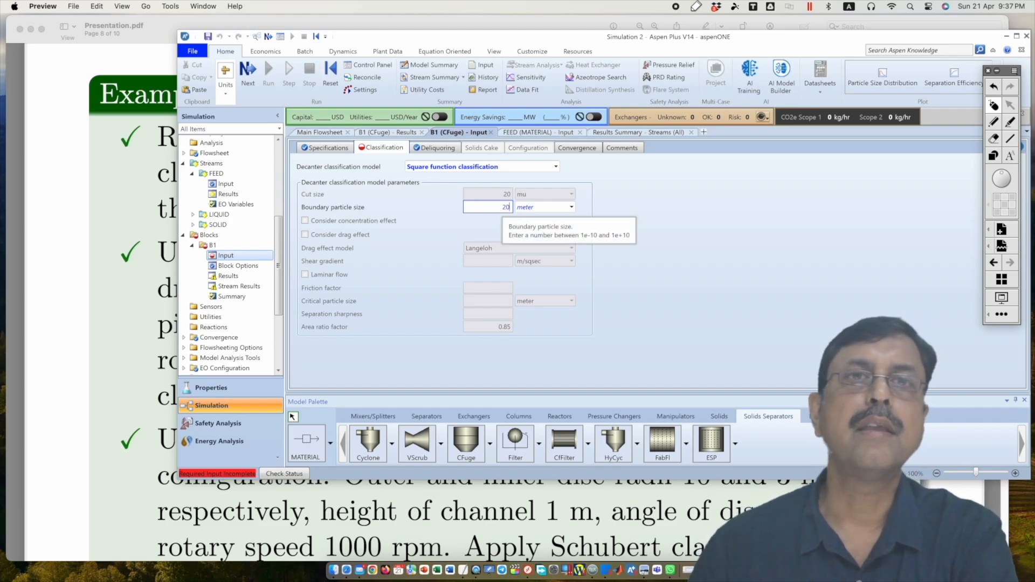
pyautogui.click(571, 207)
pyautogui.click(536, 326)
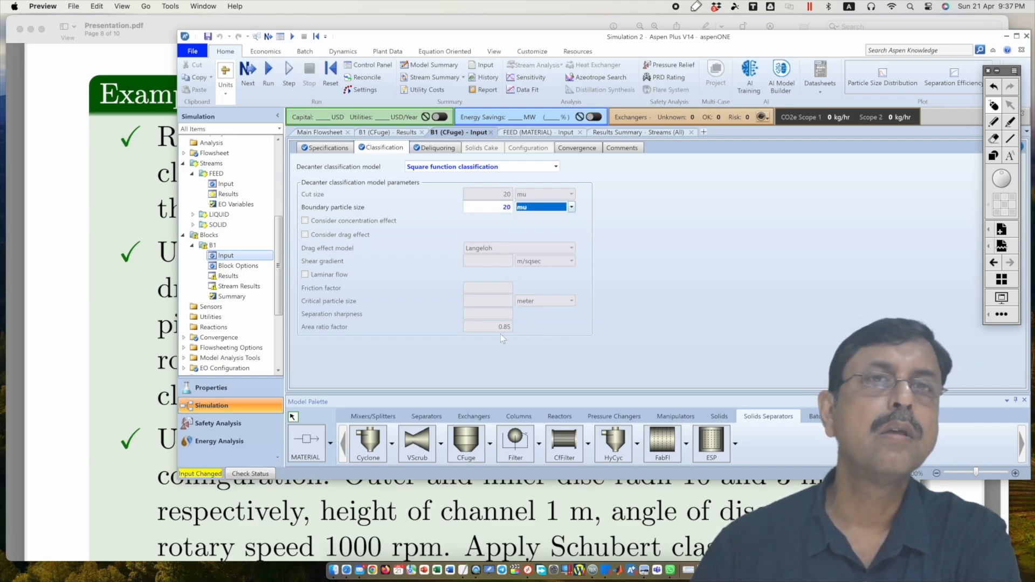
# Check the problem statement in Presentation.pdf, and run the simulation in Aspen Plus and open the Streams results summary.
pyautogui.press('super+Tab')
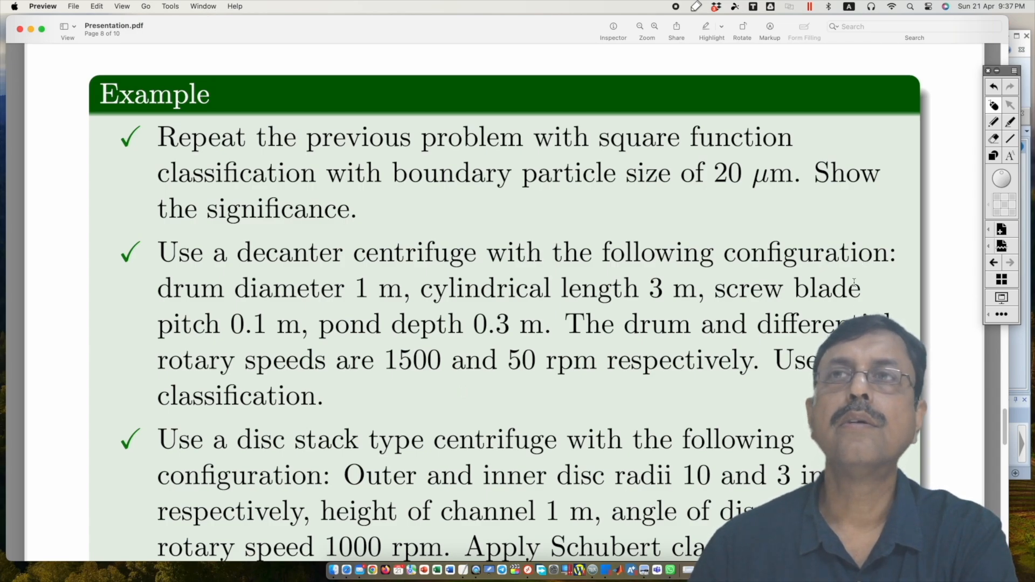
pyautogui.click(1027, 68)
pyautogui.click(802, 231)
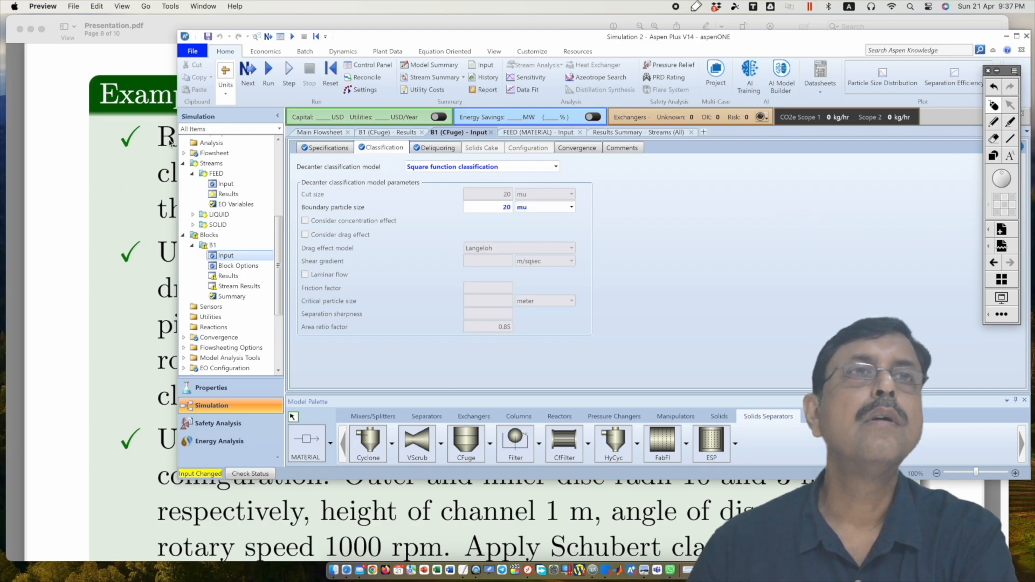
pyautogui.click(269, 68)
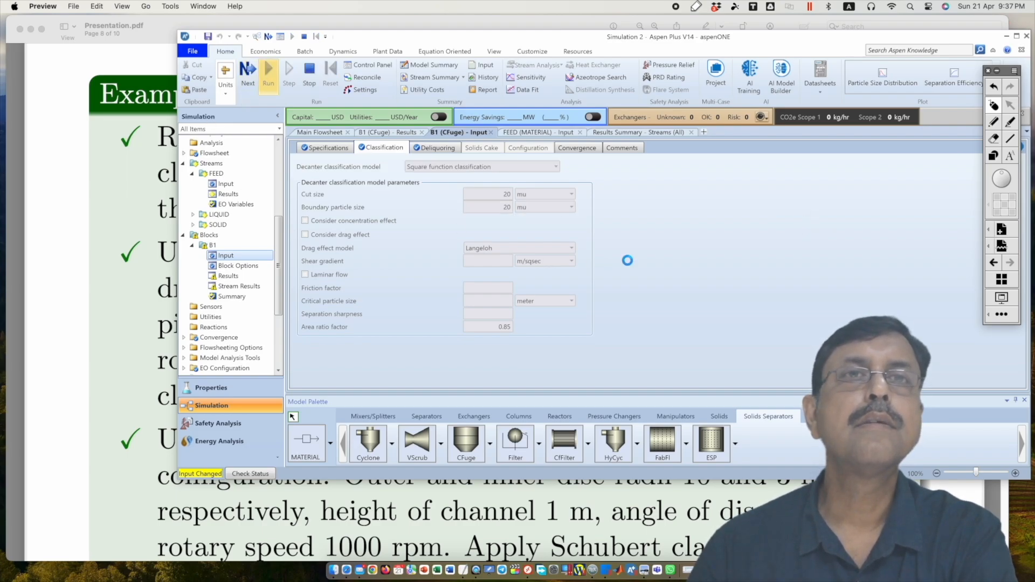
pyautogui.click(617, 133)
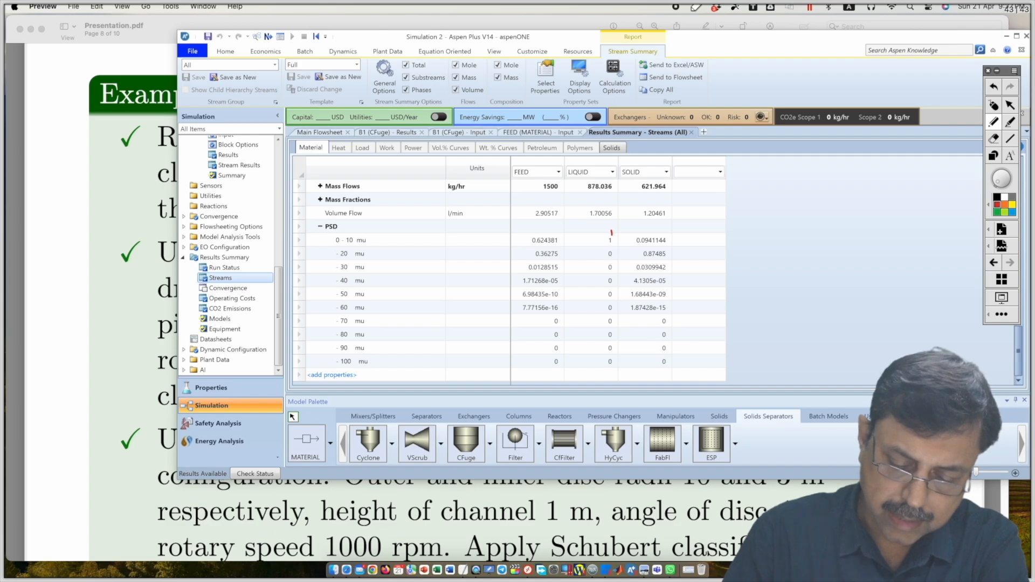
# Mark the LIQUID and SOLID PSD fractions with the pen and sketch a classification diagram with a banded separation curve beside the table.
pyautogui.moveTo(612, 226)
pyautogui.mouseDown()
pyautogui.moveTo(601, 226)
pyautogui.moveTo(615, 251)
pyautogui.moveTo(609, 222)
pyautogui.mouseUp()
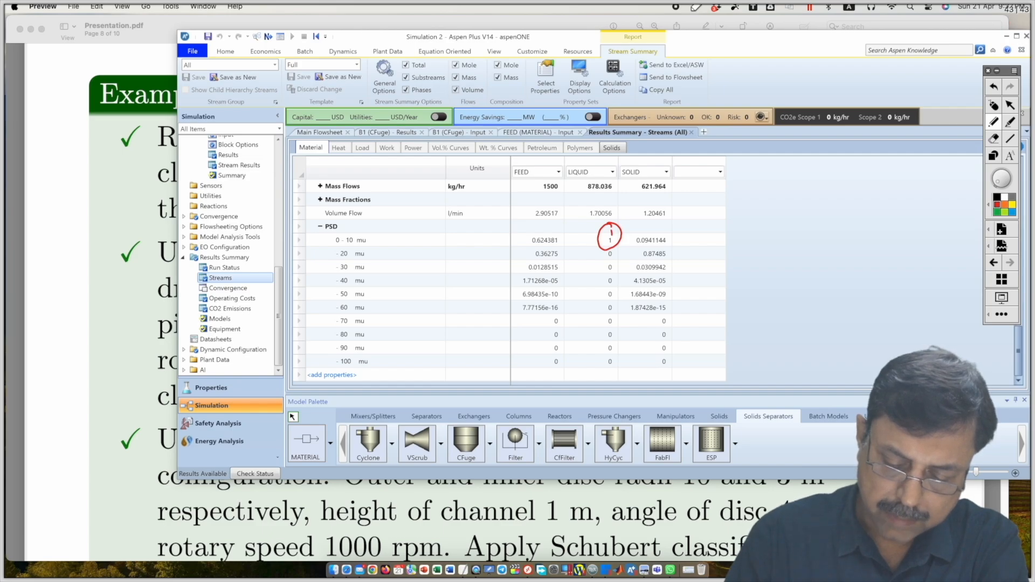
pyautogui.moveTo(673, 237); pyautogui.dragTo(681, 310)
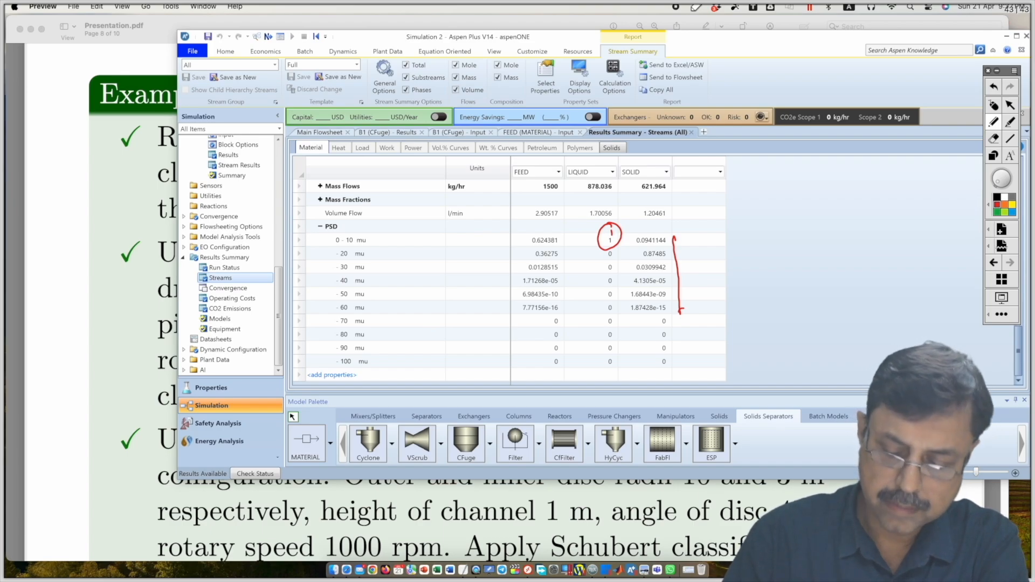
pyautogui.moveTo(747, 218)
pyautogui.mouseDown()
pyautogui.moveTo(754, 314)
pyautogui.moveTo(881, 281)
pyautogui.moveTo(747, 213)
pyautogui.moveTo(881, 216)
pyautogui.moveTo(814, 306)
pyautogui.moveTo(788, 279)
pyautogui.moveTo(795, 211)
pyautogui.moveTo(863, 186)
pyautogui.mouseUp()
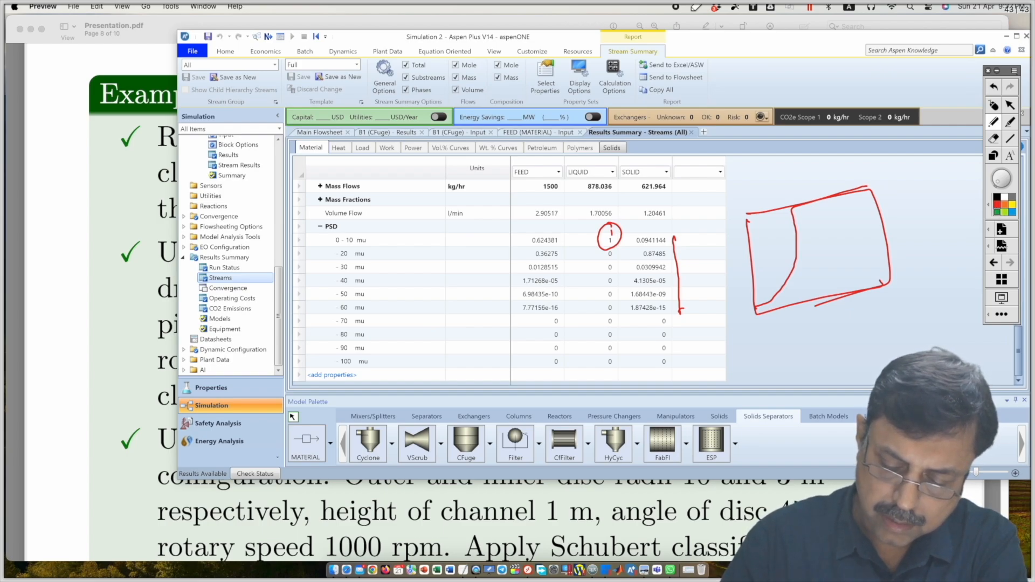
pyautogui.moveTo(791, 202)
pyautogui.mouseDown()
pyautogui.moveTo(764, 279)
pyautogui.moveTo(793, 298)
pyautogui.moveTo(792, 205)
pyautogui.mouseUp()
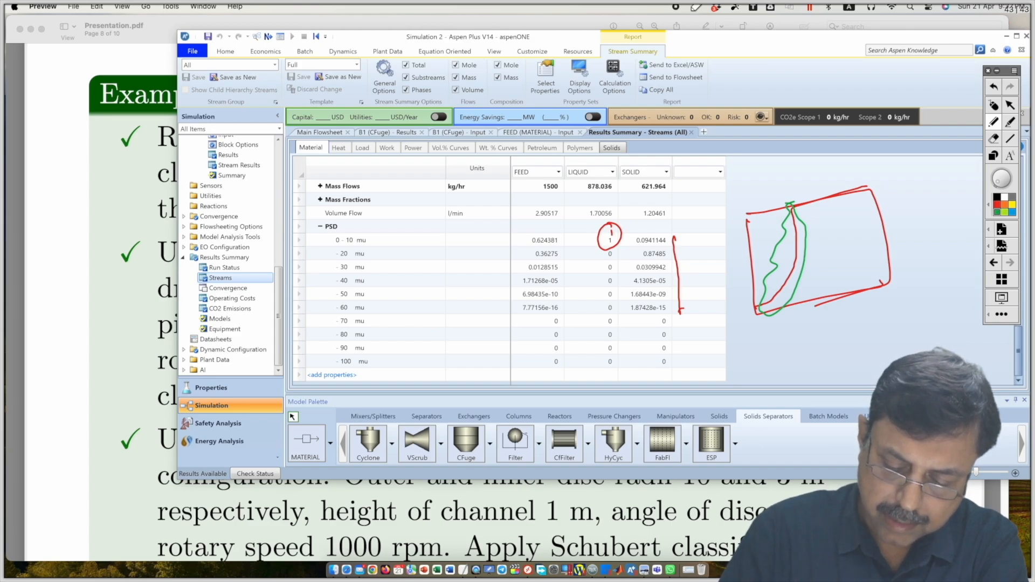
# Mark the SOLID fractions below and above 20 mu in green, draw a line at that boundary, and clear the annotations.
pyautogui.moveTo(674, 238)
pyautogui.mouseDown()
pyautogui.moveTo(623, 247)
pyautogui.moveTo(674, 261)
pyautogui.moveTo(652, 228)
pyautogui.mouseUp()
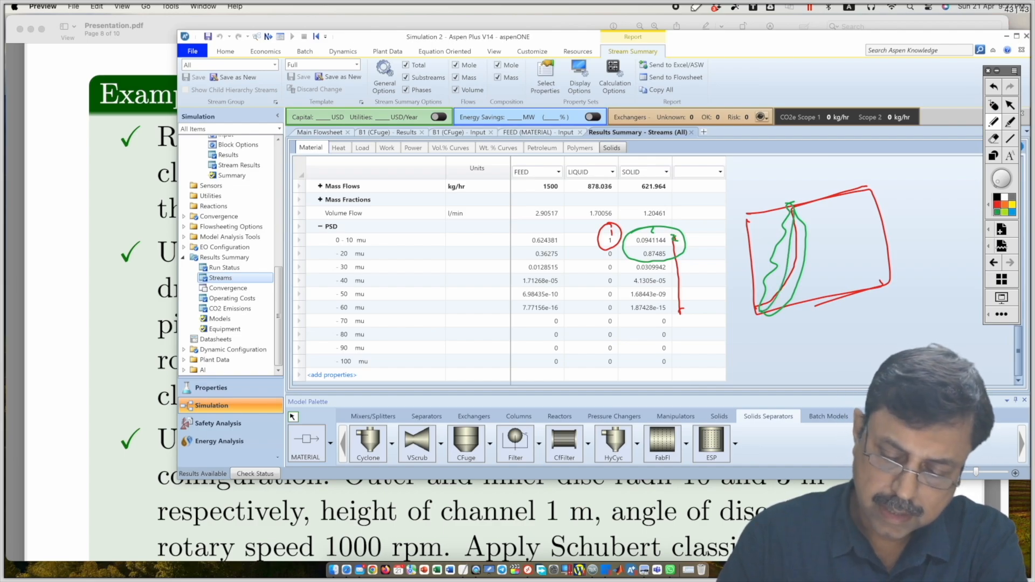
pyautogui.moveTo(792, 215); pyautogui.dragTo(848, 204)
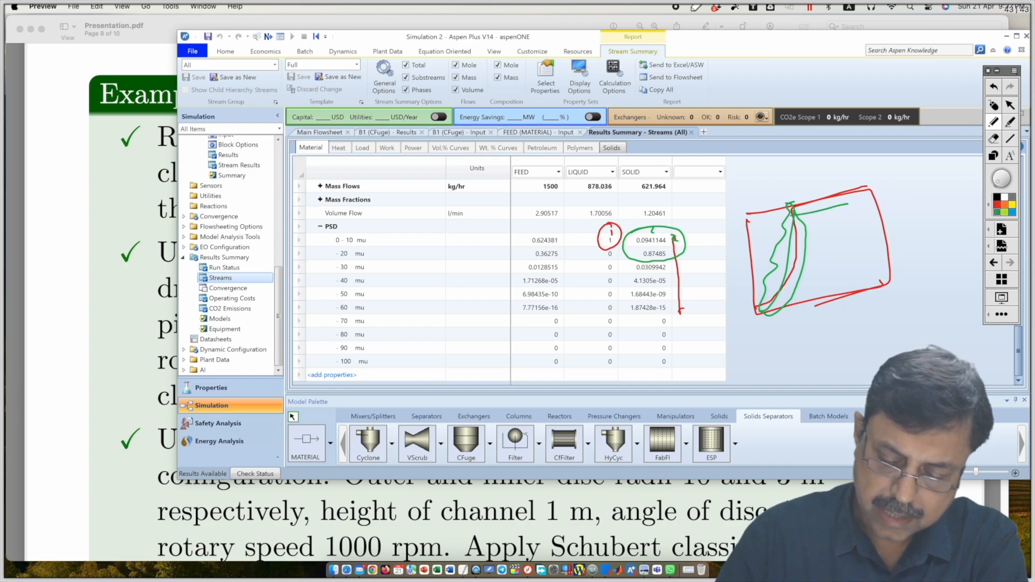
pyautogui.moveTo(673, 265); pyautogui.dragTo(670, 315)
pyautogui.moveTo(561, 267)
pyautogui.mouseDown()
pyautogui.moveTo(571, 333)
pyautogui.moveTo(594, 334)
pyautogui.mouseUp()
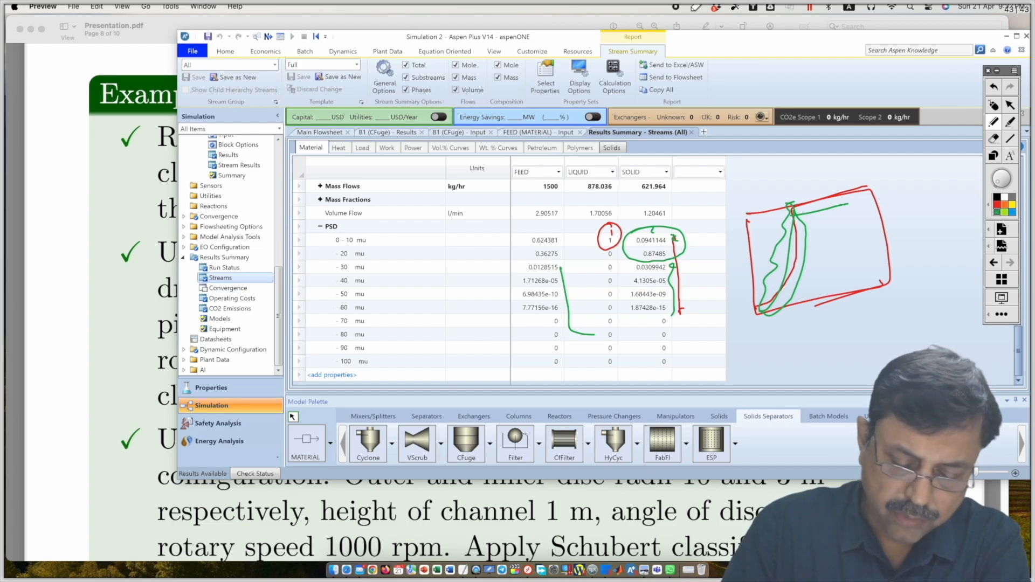
pyautogui.moveTo(323, 271); pyautogui.dragTo(415, 249)
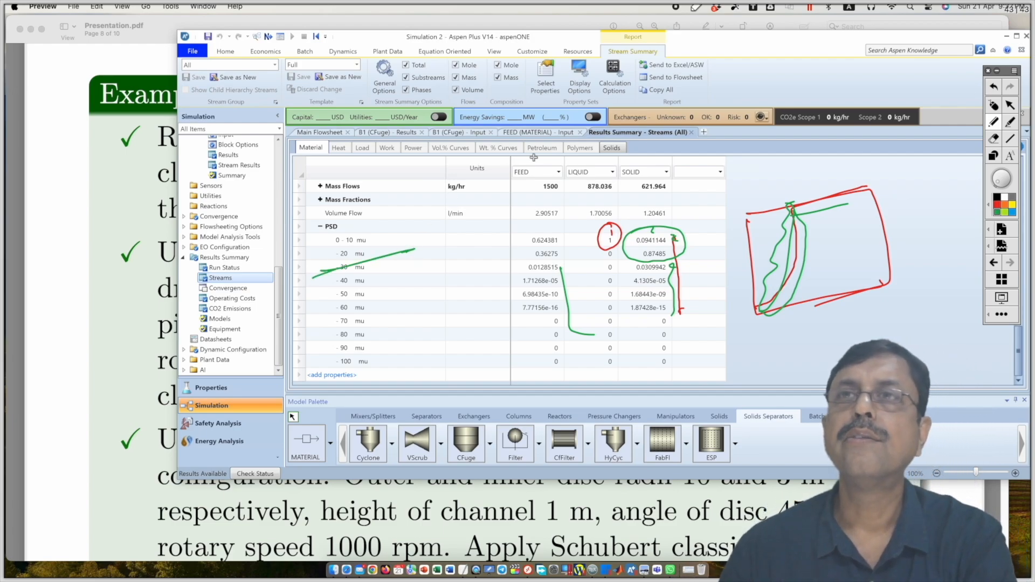
pyautogui.click(993, 105)
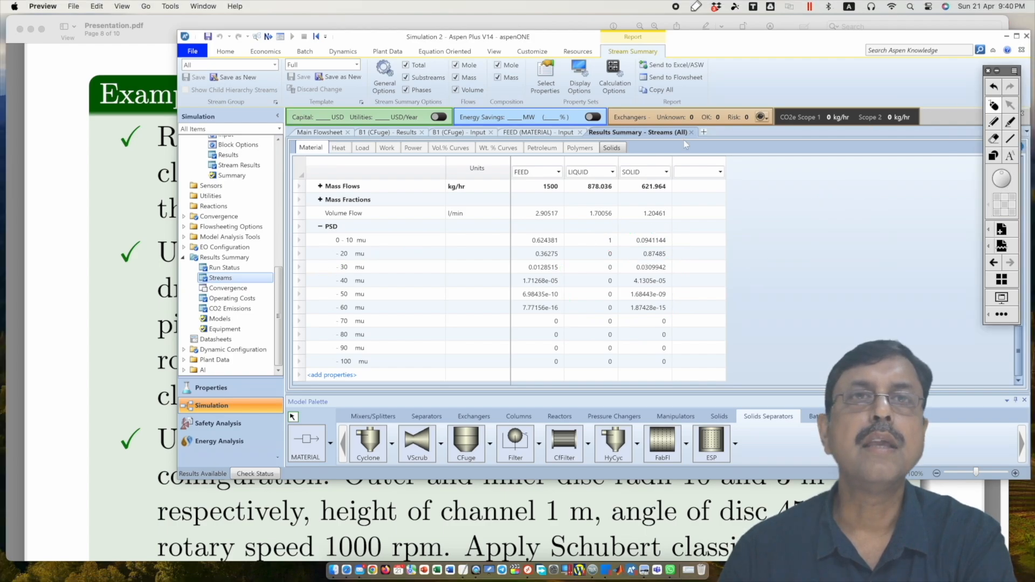
# Set block B1's boundary particle size to 25 mu, rerun the simulation and show the Streams results summary.
pyautogui.click(462, 133)
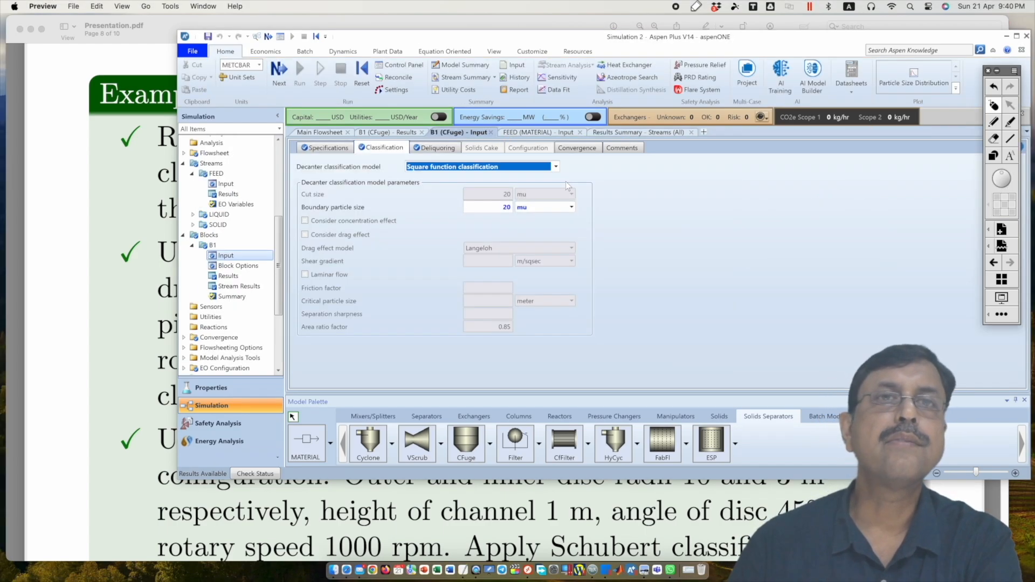
pyautogui.doubleClick(506, 208)
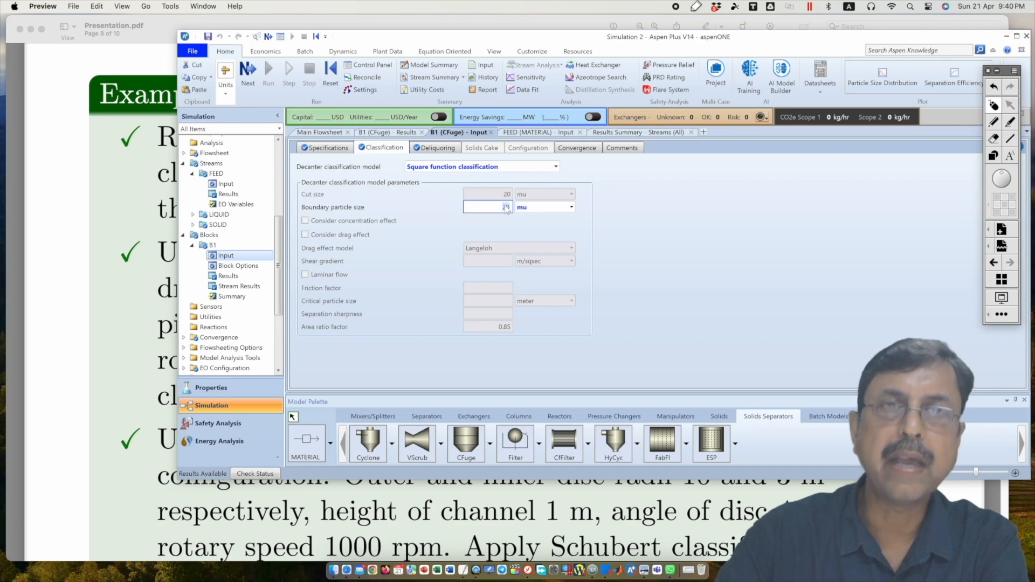
pyautogui.write('25')
pyautogui.click(674, 189)
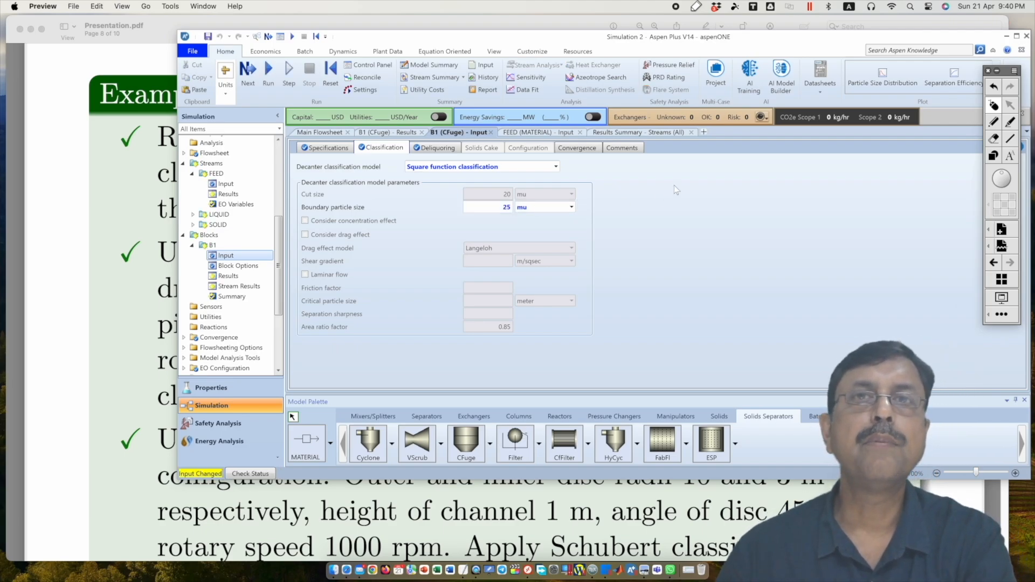
pyautogui.click(649, 135)
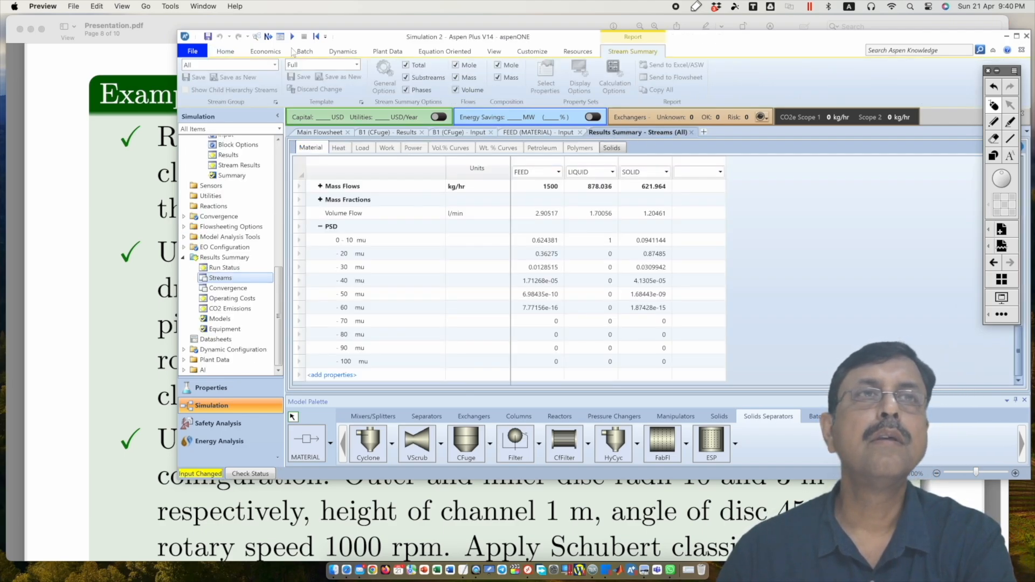
pyautogui.click(292, 39)
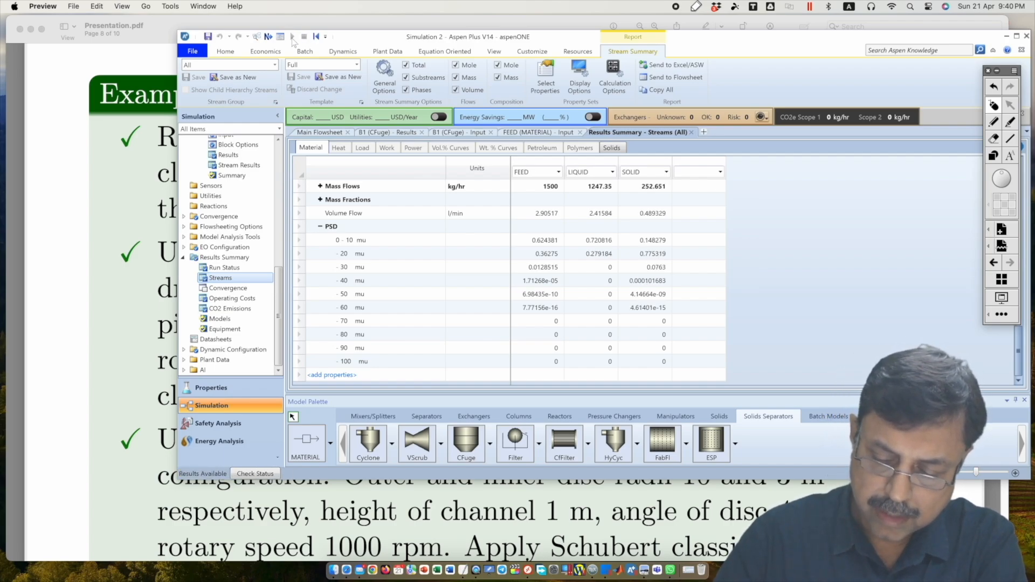
# Circle the LIQUID fractions for the 0-10 and 10-20 mu intervals in green and mark the SOLID fractions beside the PSD table.
pyautogui.click(995, 124)
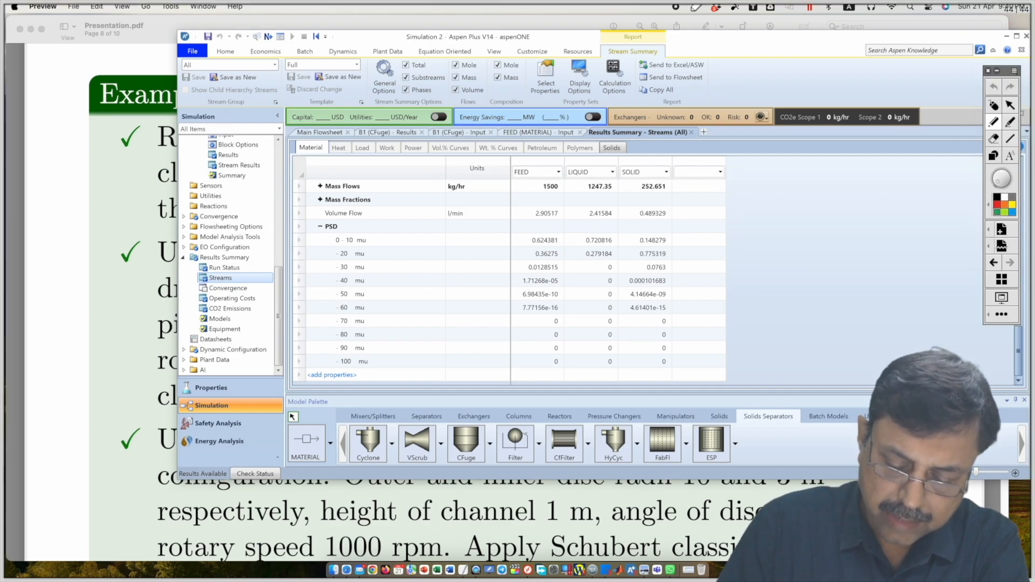
pyautogui.moveTo(615, 235); pyautogui.dragTo(612, 263)
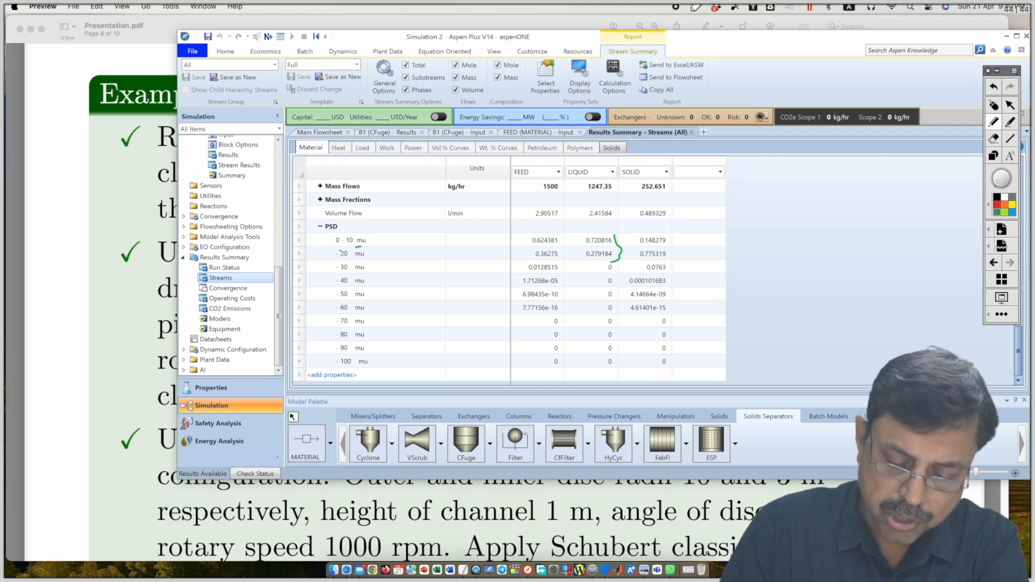
pyautogui.moveTo(376, 245); pyautogui.dragTo(388, 240)
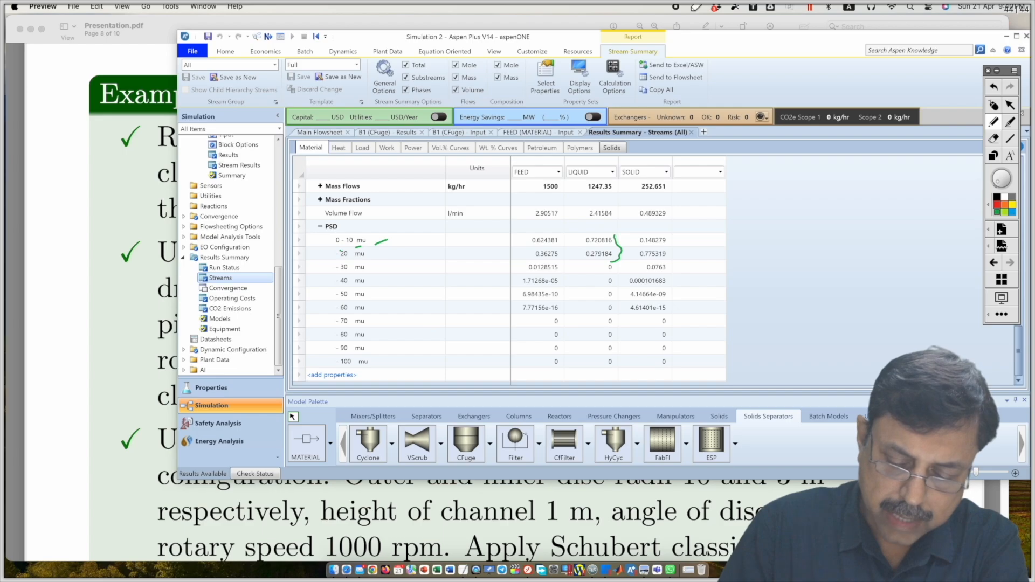
pyautogui.moveTo(611, 231)
pyautogui.mouseDown()
pyautogui.moveTo(585, 246)
pyautogui.moveTo(615, 234)
pyautogui.mouseUp()
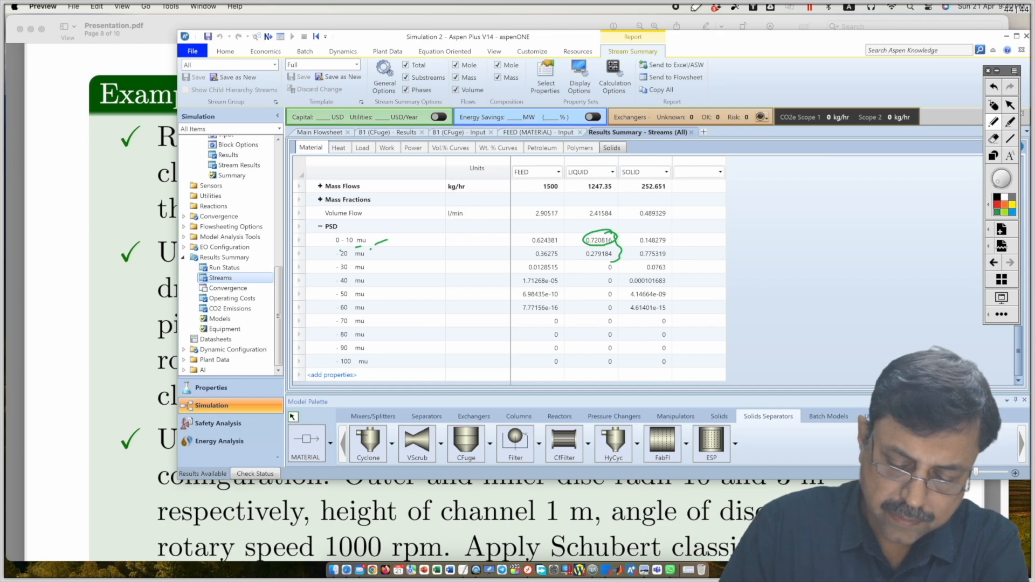
pyautogui.moveTo(614, 249)
pyautogui.mouseDown()
pyautogui.moveTo(583, 250)
pyautogui.moveTo(603, 265)
pyautogui.moveTo(620, 251)
pyautogui.mouseUp()
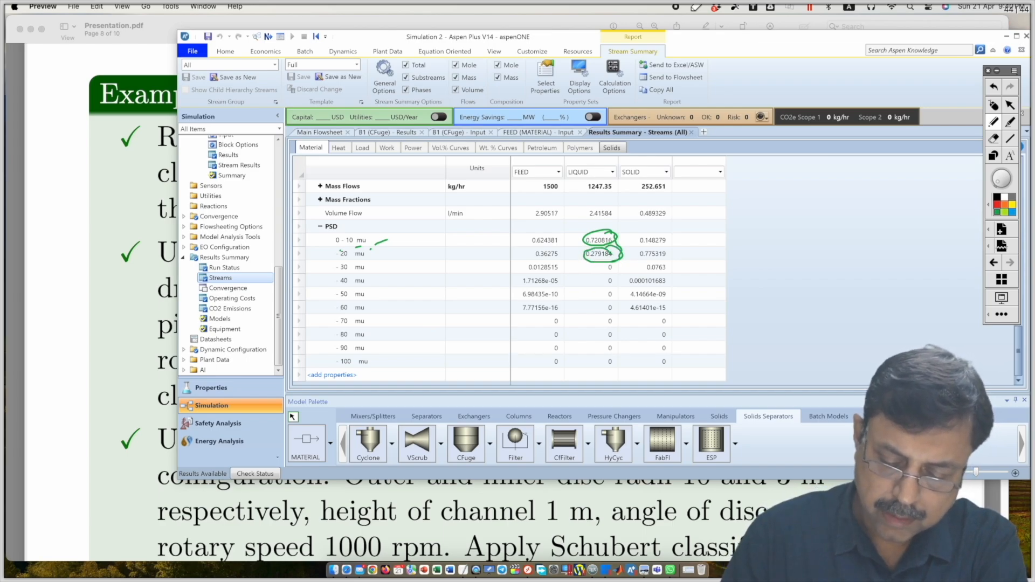
pyautogui.moveTo(676, 252); pyautogui.dragTo(680, 320)
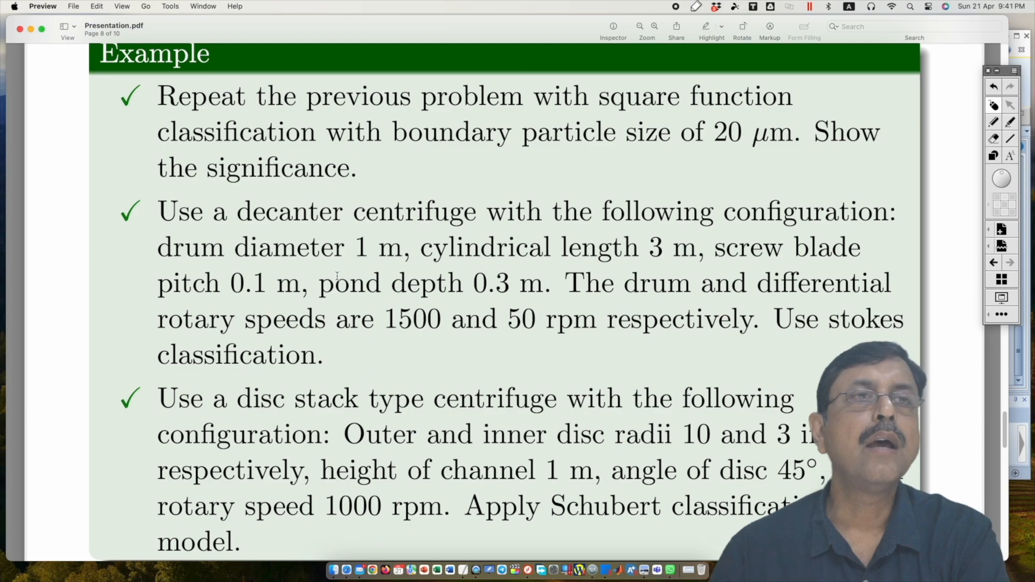
# Read the decanter centrifuge problem in Presentation.pdf, and set block B1's decanter classification model to Stokes in Aspen Plus.
pyautogui.scroll(-2, 337, 276)
pyautogui.scroll(-3, 338, 277)
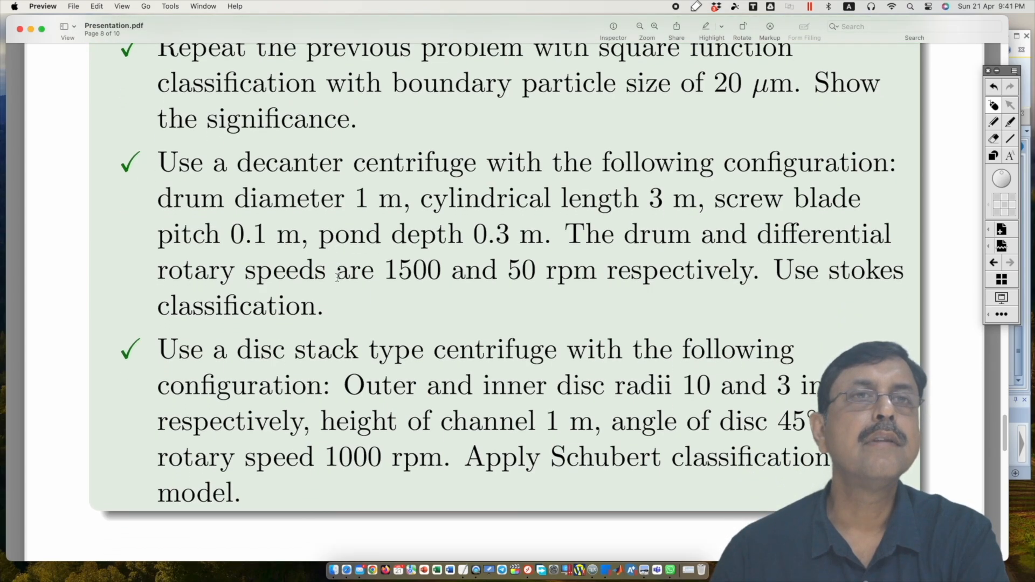
pyautogui.scroll(-1, 337, 277)
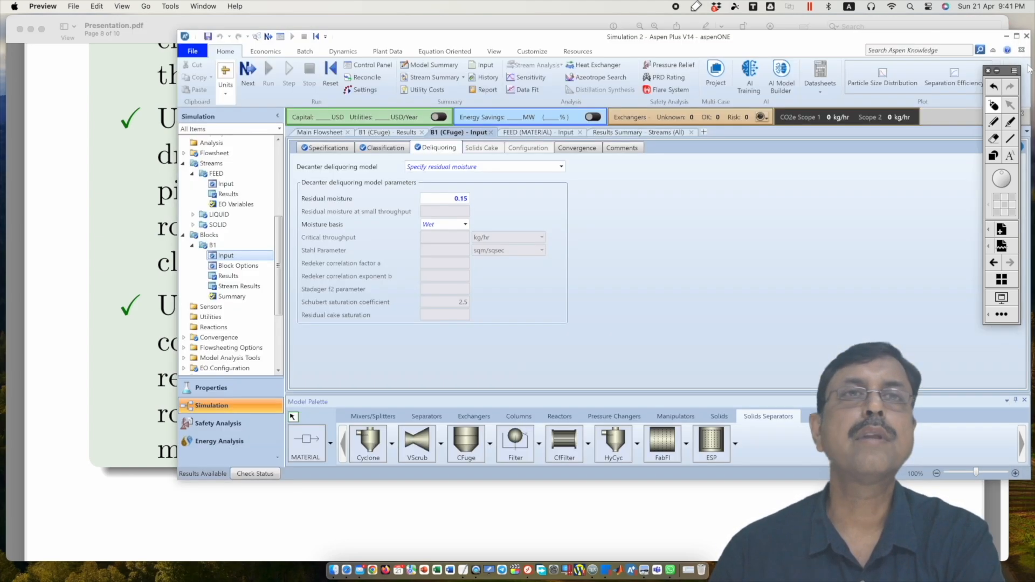
pyautogui.click(1030, 70)
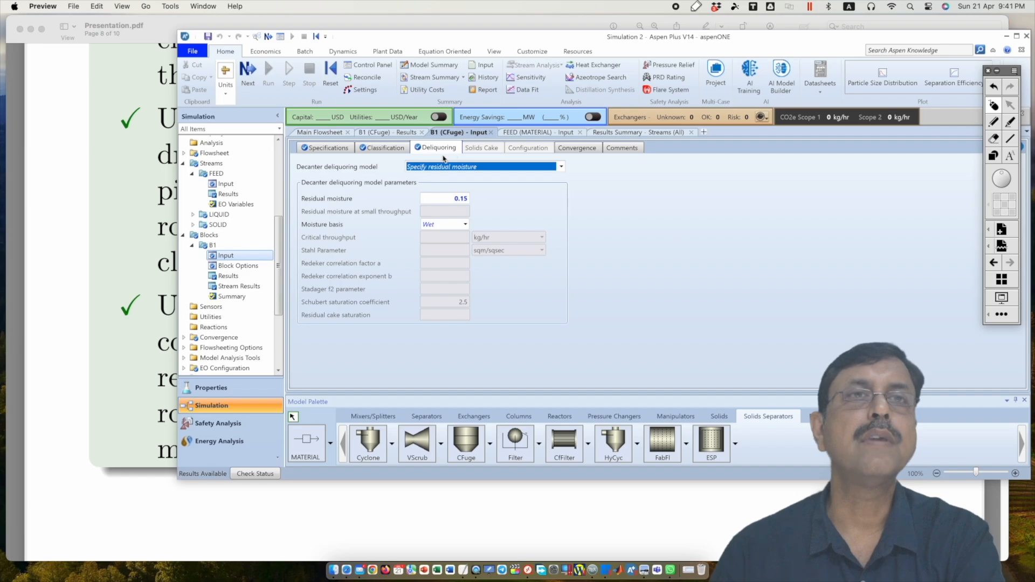
pyautogui.click(378, 149)
pyautogui.click(557, 168)
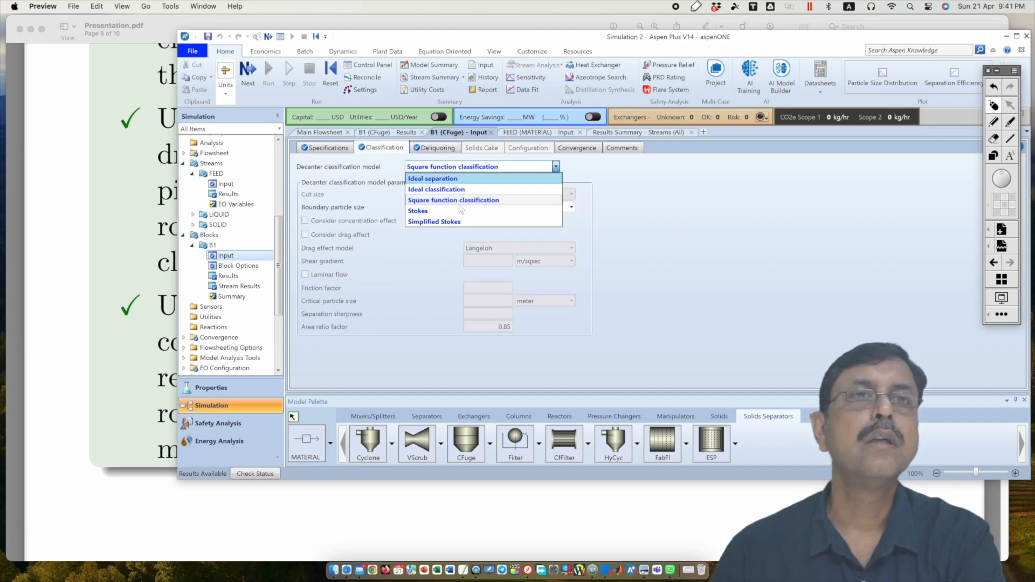
pyautogui.click(444, 211)
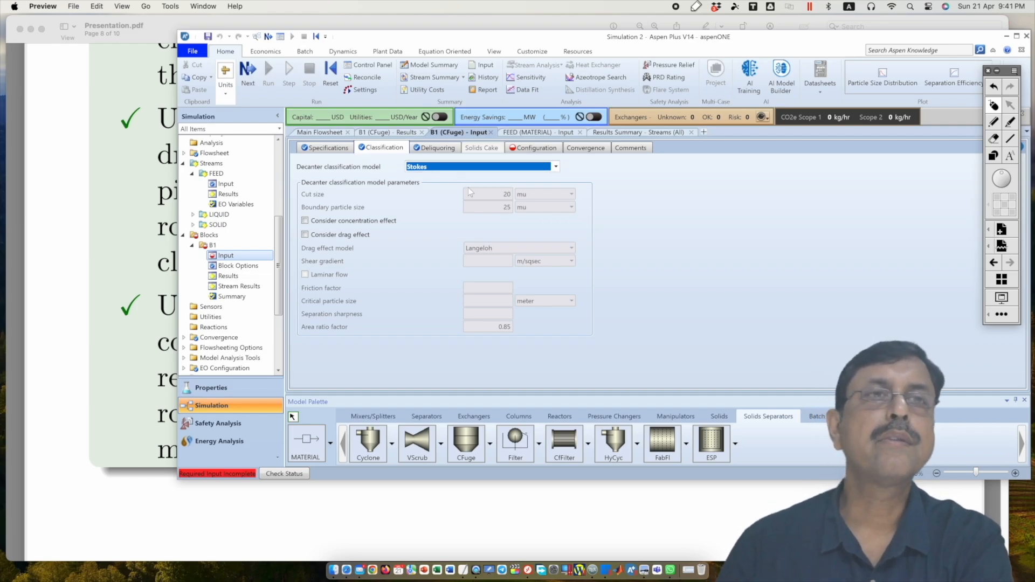
# Configure B1's decanter with a drum diameter of 1 meter and a cylindrical length of 3 meter, checking the values in Presentation.pdf.
pyautogui.click(531, 148)
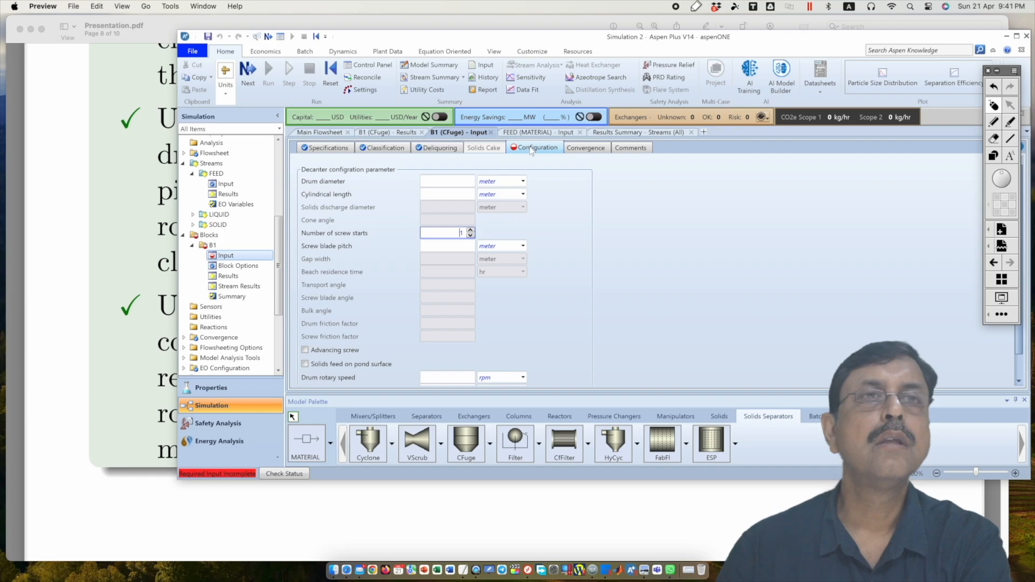
pyautogui.click(80, 215)
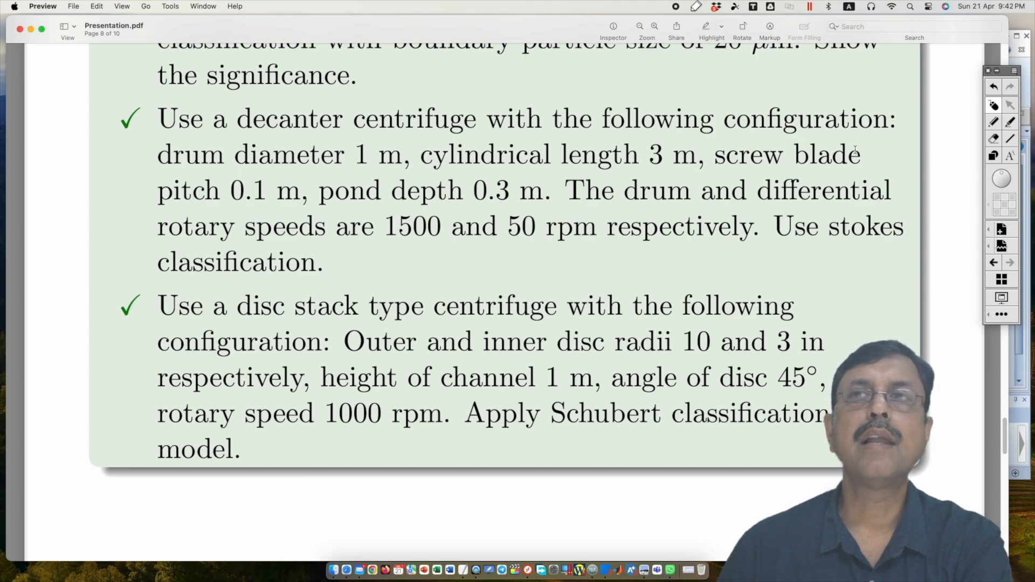
pyautogui.click(1028, 62)
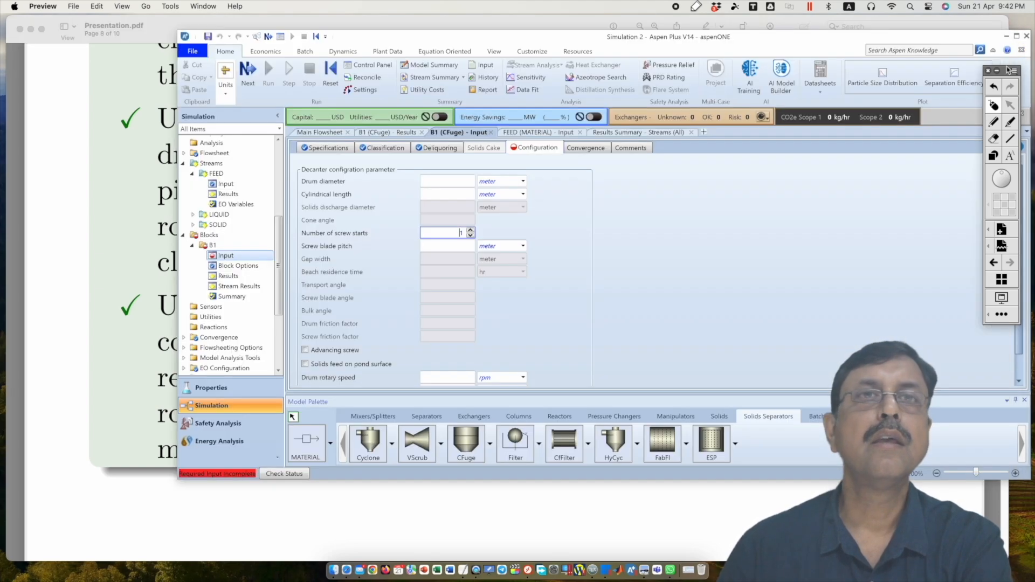
pyautogui.click(471, 183)
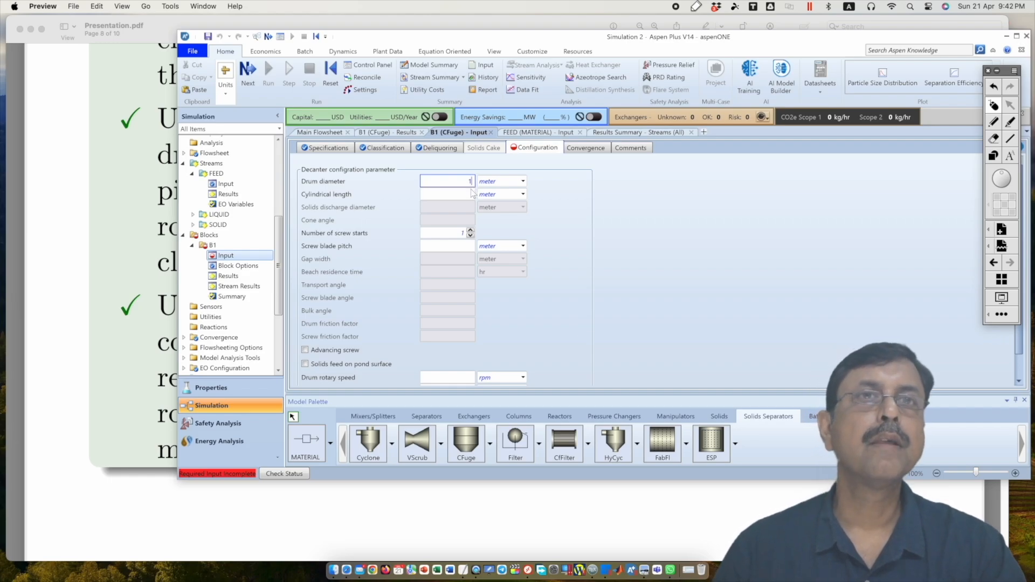
pyautogui.write('1')
pyautogui.click(470, 195)
pyautogui.write('2')
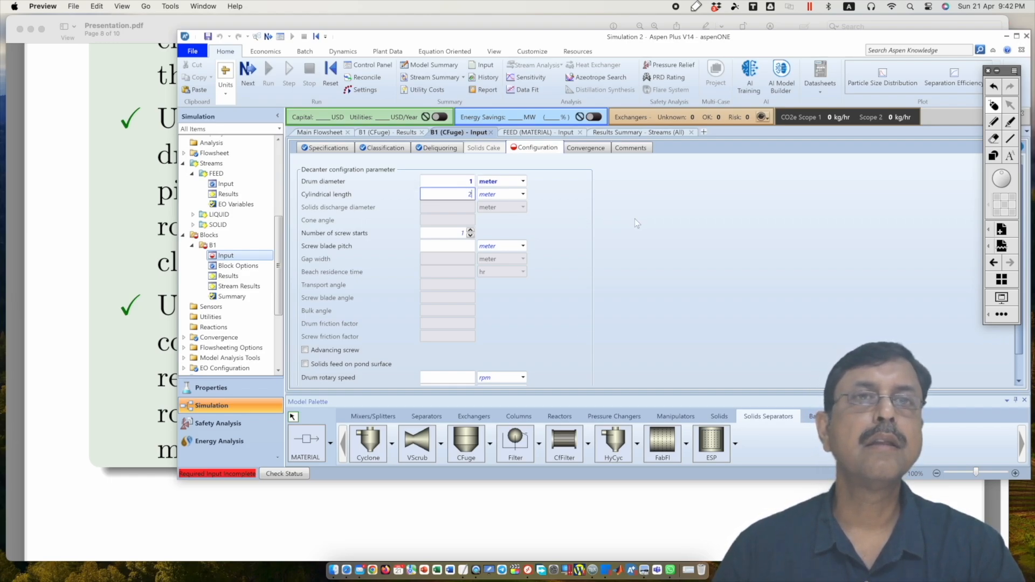
pyautogui.press('BackSpace')
pyautogui.write('3')
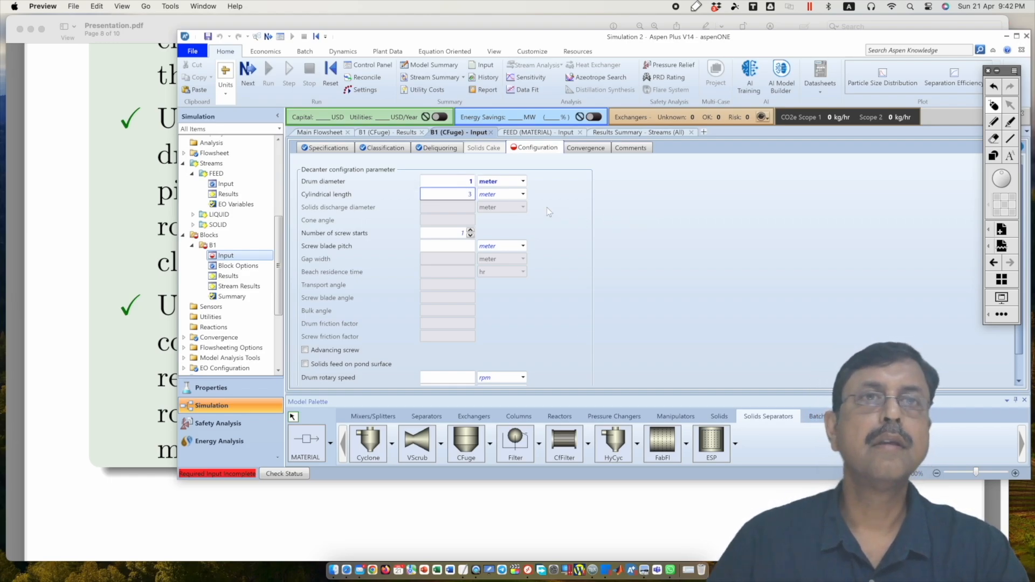
pyautogui.click(552, 189)
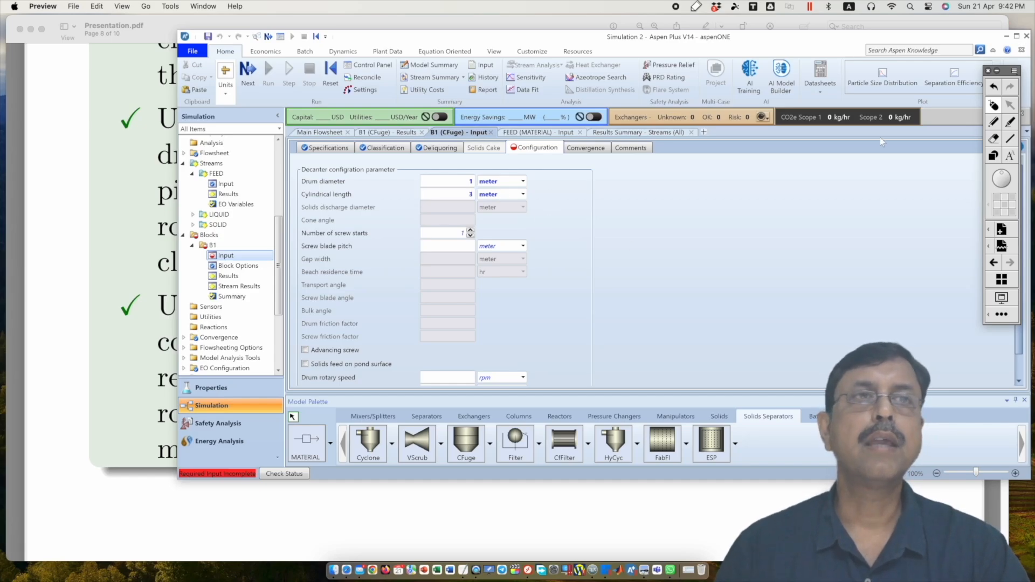
# Check the next decanter dimensions in Presentation.pdf and set the screw blade pitch to 0.1 meter and the pond depth to 0.3 meter.
pyautogui.click(75, 353)
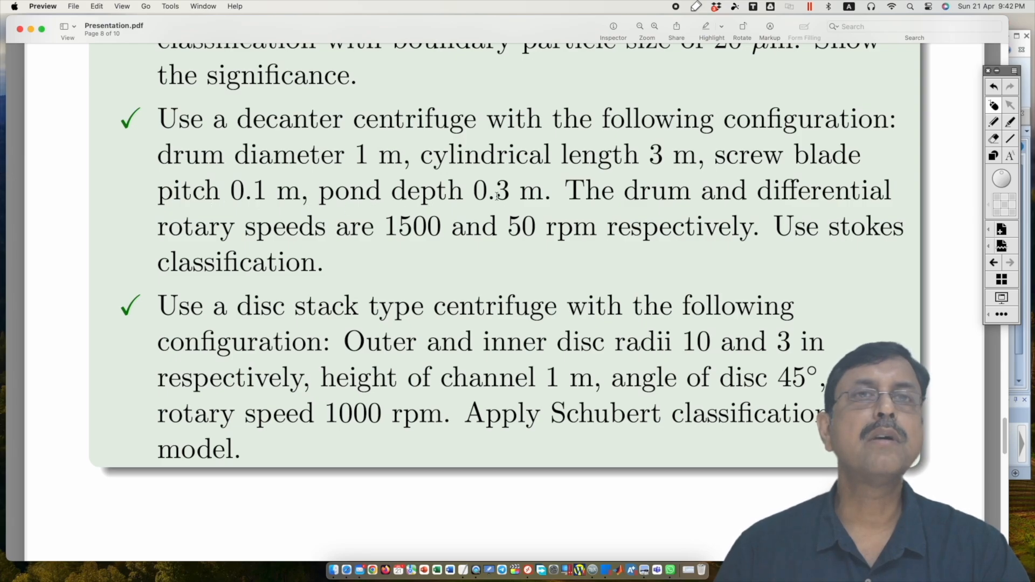
pyautogui.click(1030, 66)
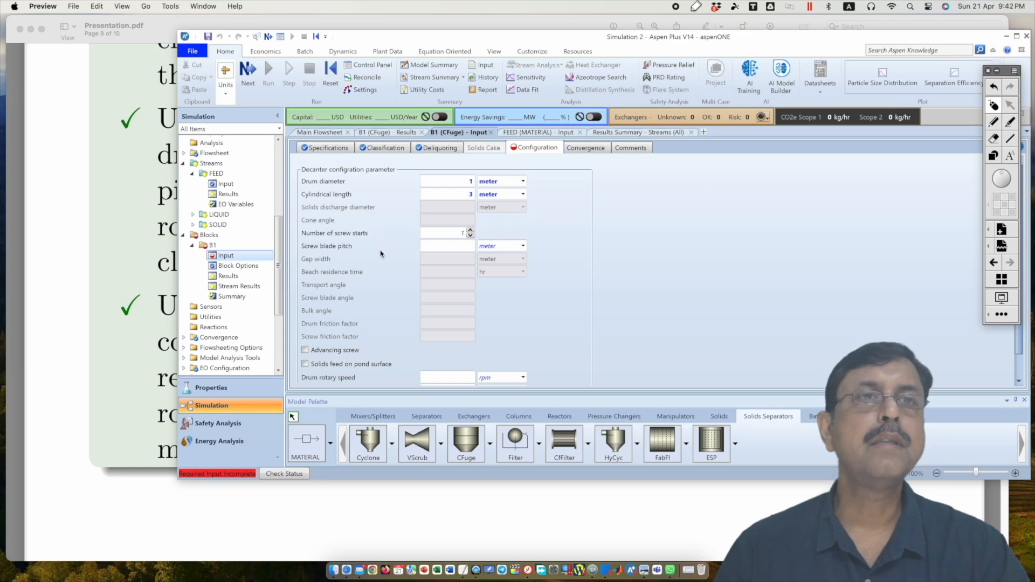
pyautogui.click(461, 246)
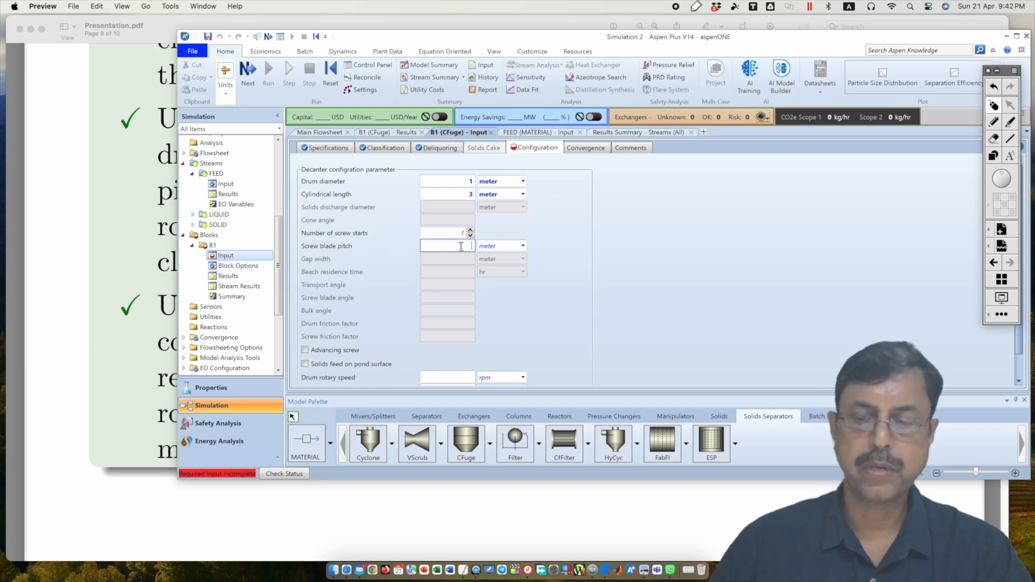
pyautogui.write('0.1')
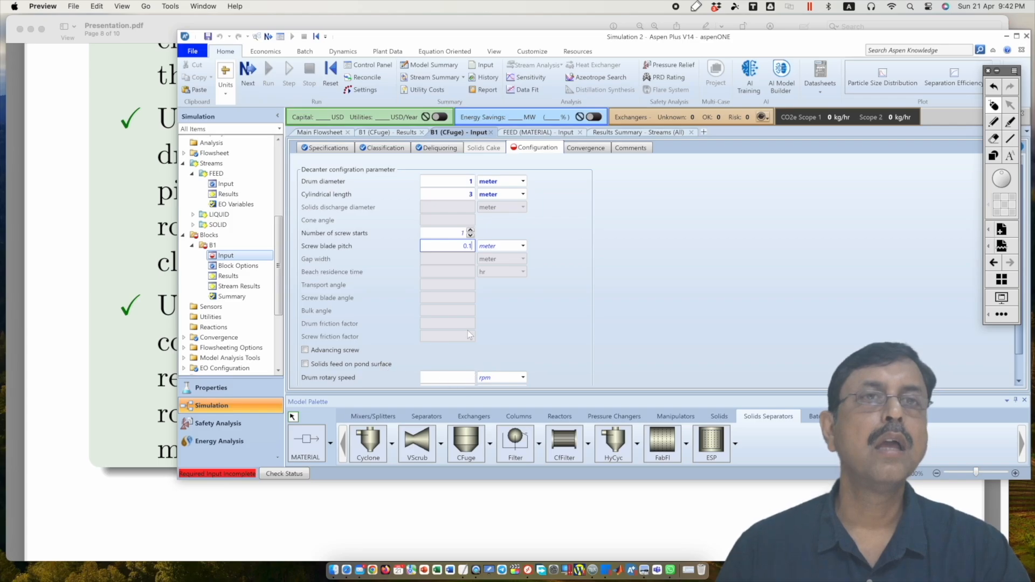
pyautogui.scroll(-2, 626, 302)
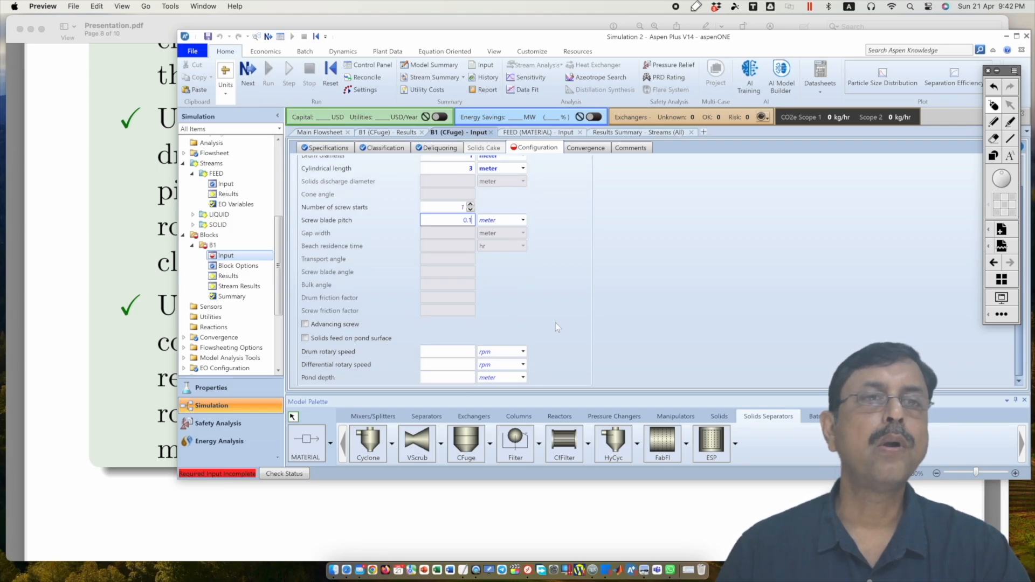
pyautogui.click(451, 377)
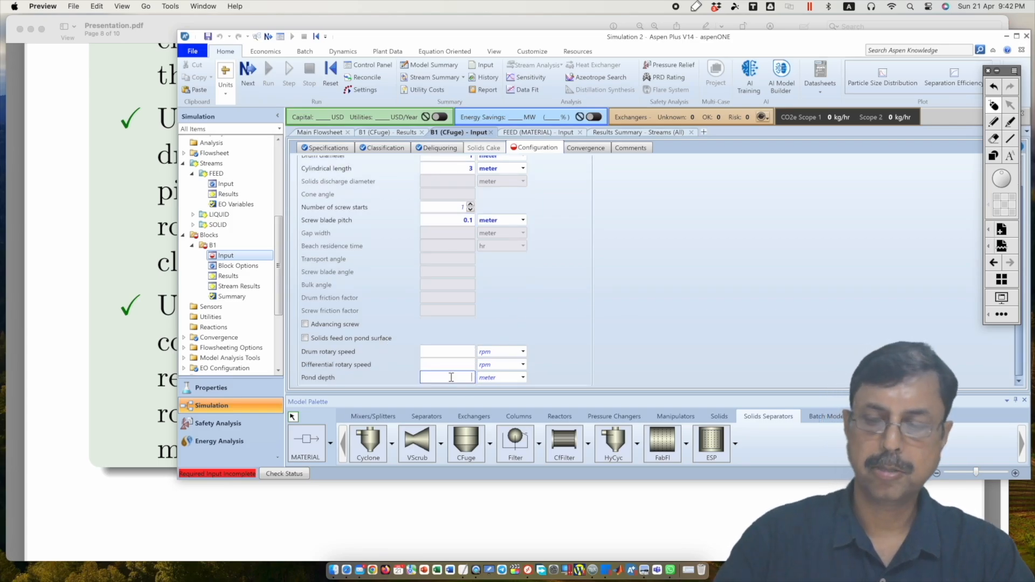
pyautogui.write('0.3')
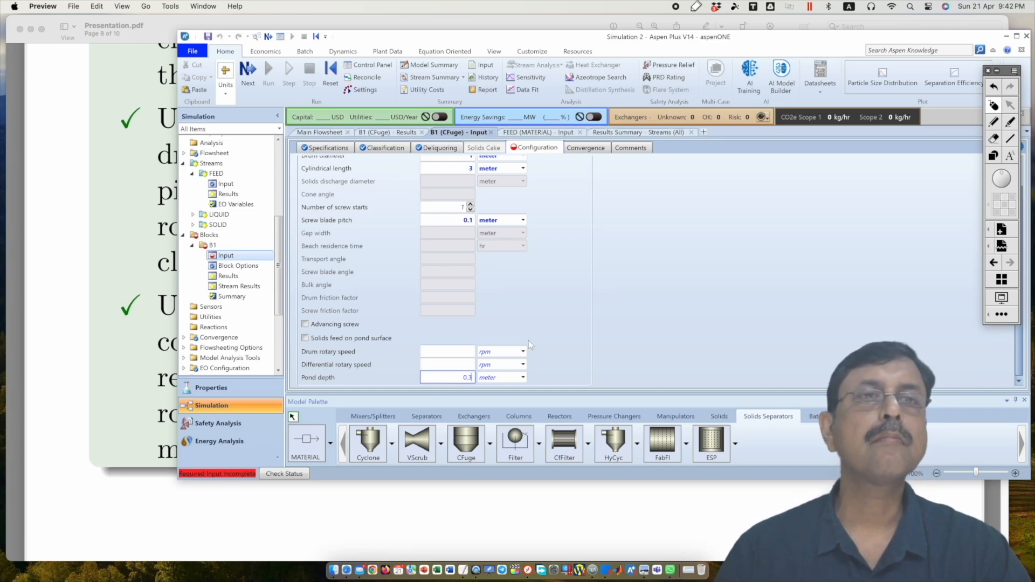
pyautogui.press('Return')
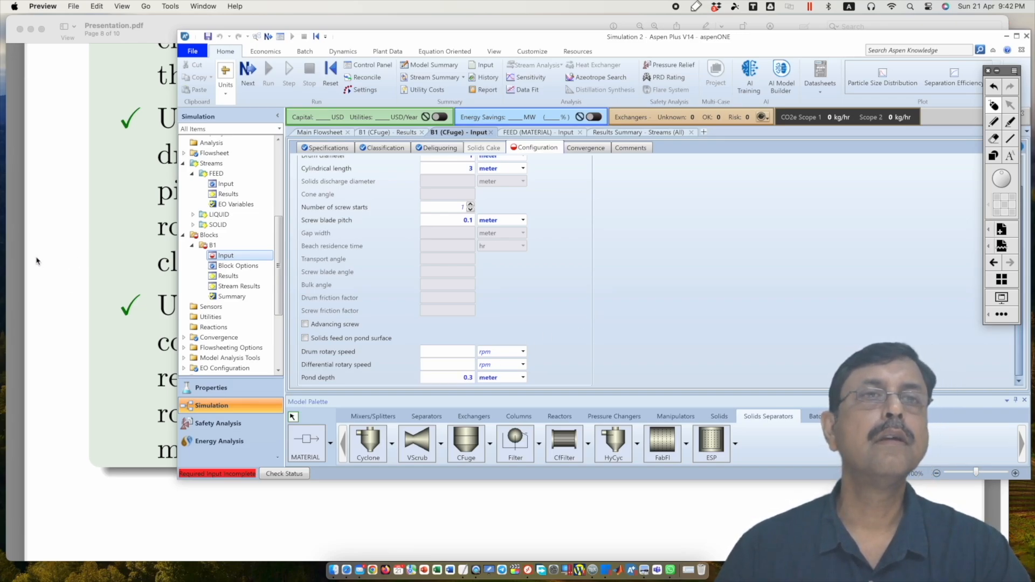
# Check the rotary speeds in Presentation.pdf and set B1's drum rotary speed to 1500 rpm and differential rotary speed to 50 rpm in Aspen Plus.
pyautogui.click(73, 233)
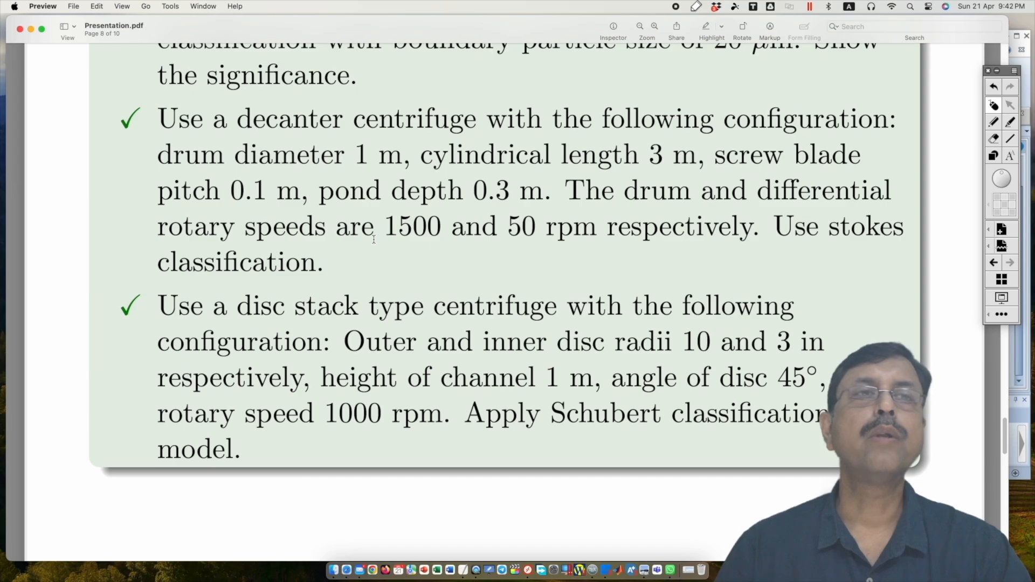
pyautogui.click(1024, 63)
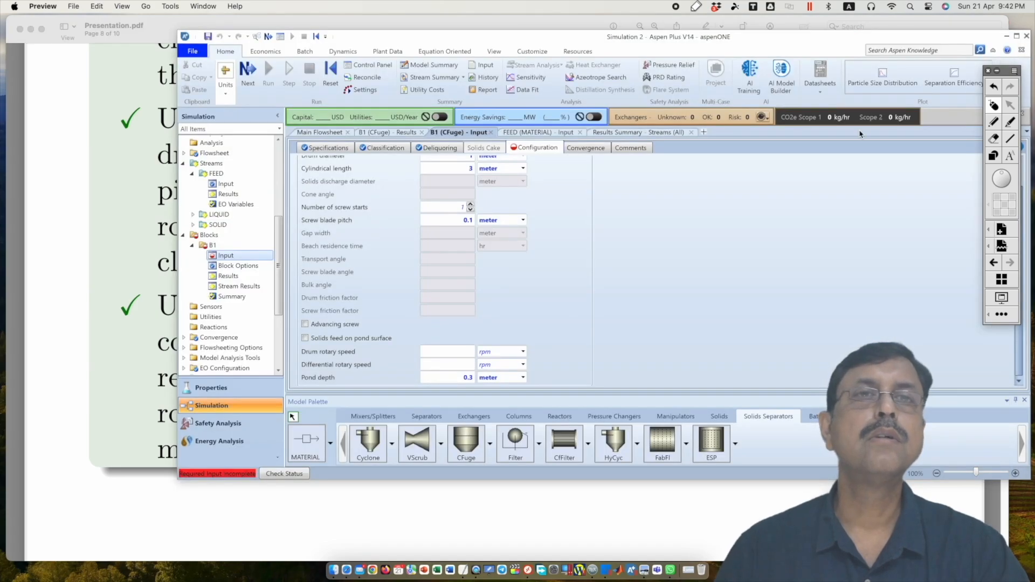
pyautogui.click(456, 353)
pyautogui.write('15')
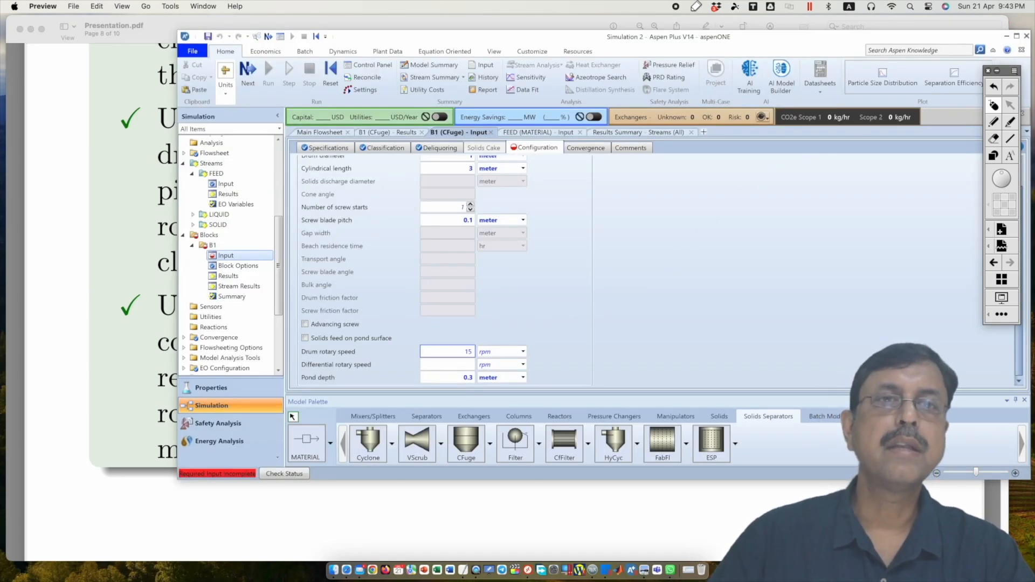
pyautogui.write('00')
pyautogui.click(462, 362)
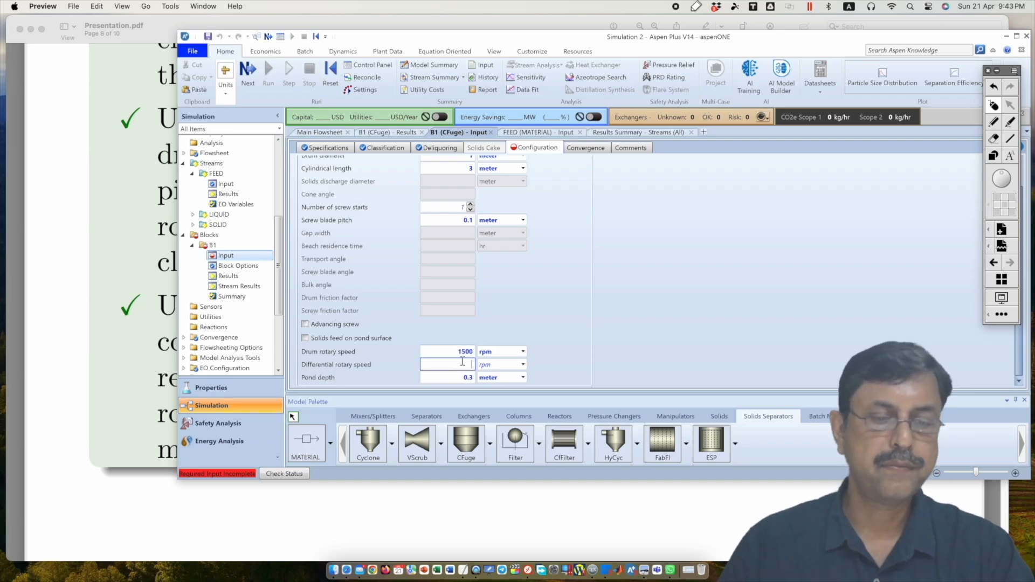
pyautogui.write('50')
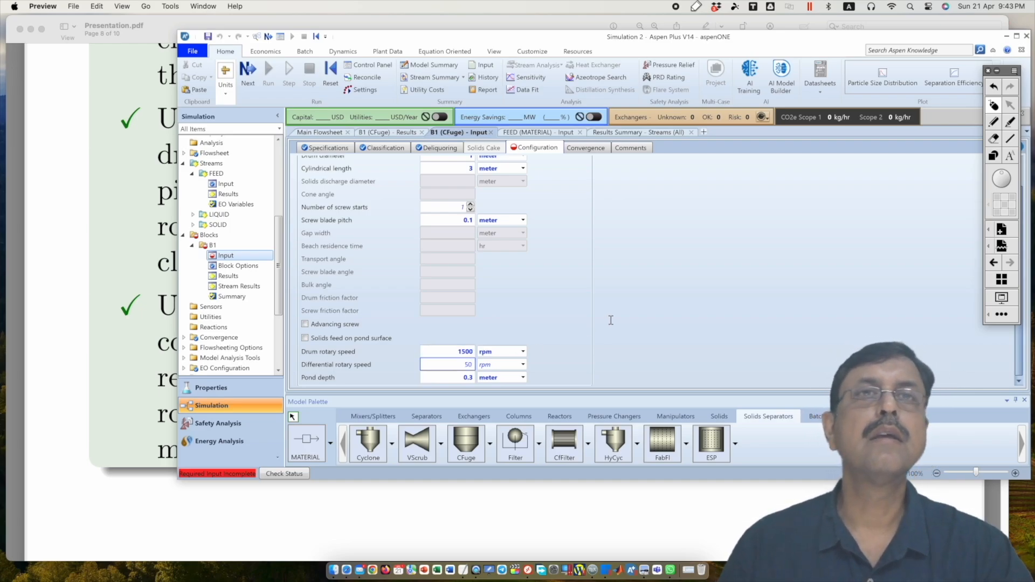
pyautogui.click(611, 321)
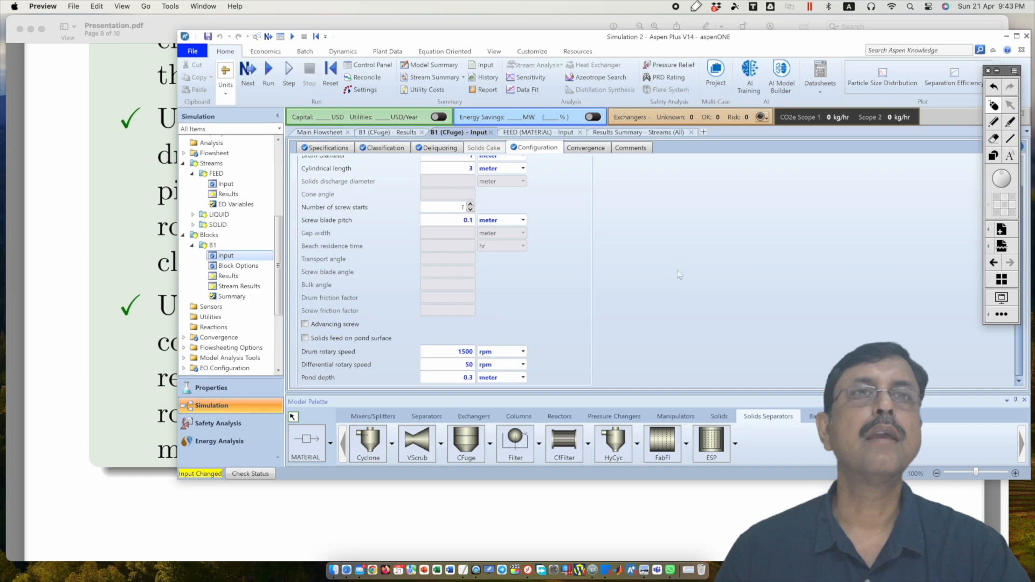
# Run the simulation and show the particle diameter in block B1's results summary in mu.
pyautogui.click(268, 73)
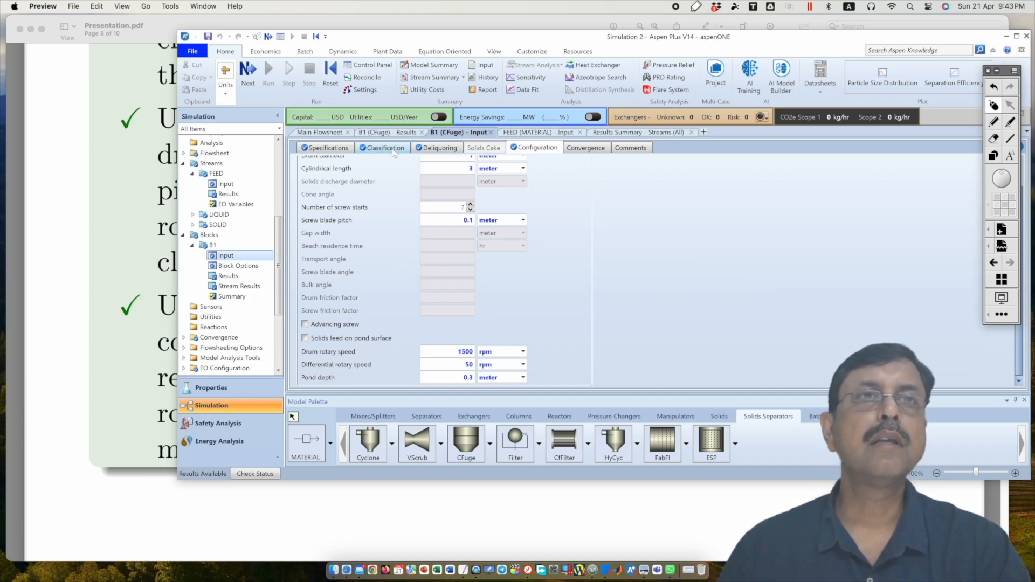
pyautogui.click(392, 133)
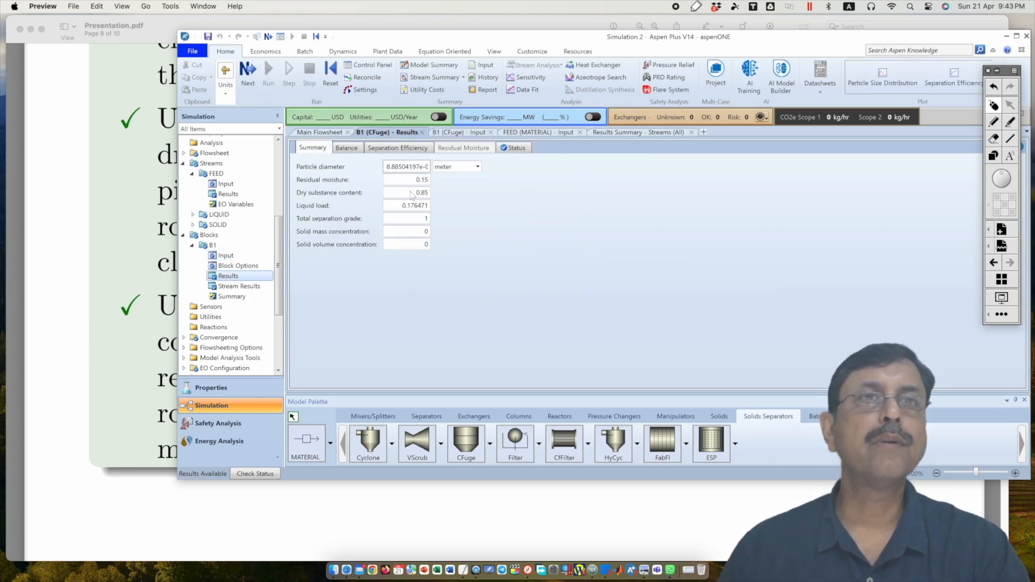
pyautogui.click(478, 167)
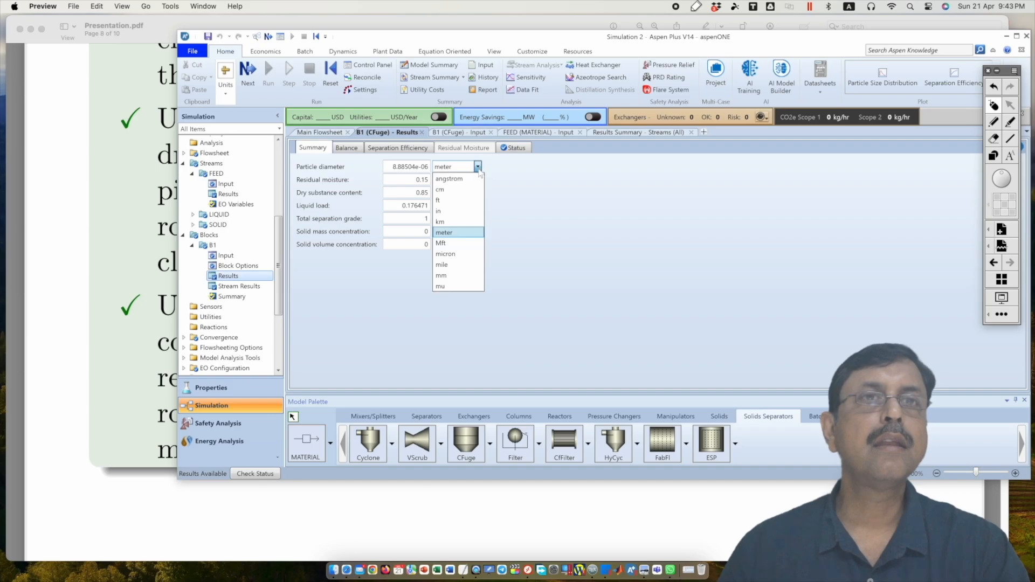
pyautogui.click(454, 286)
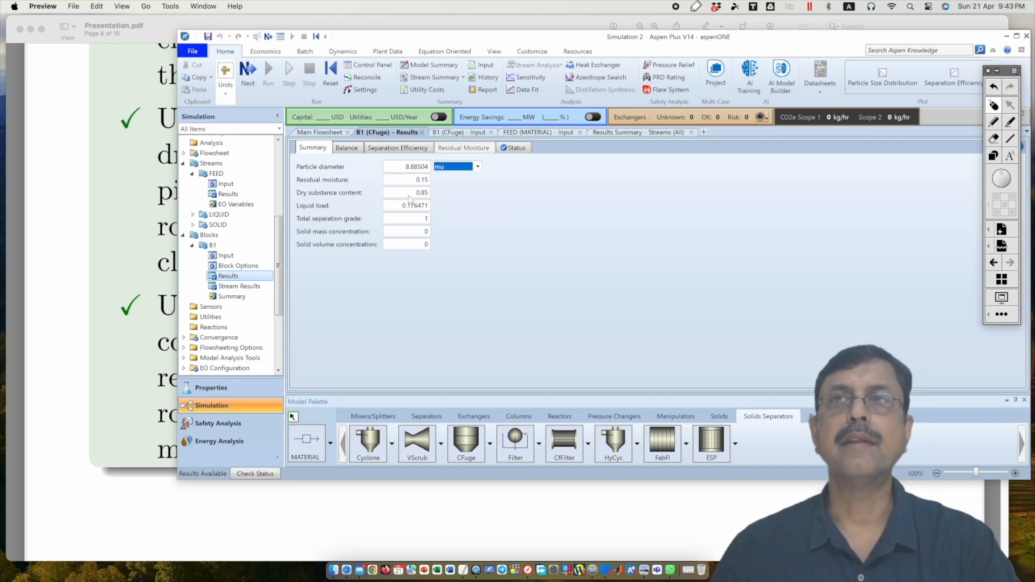
# Open the stream results and mark the FEED, LIQUID and SOLID particle size distribution columns in green for comparison.
pyautogui.click(659, 135)
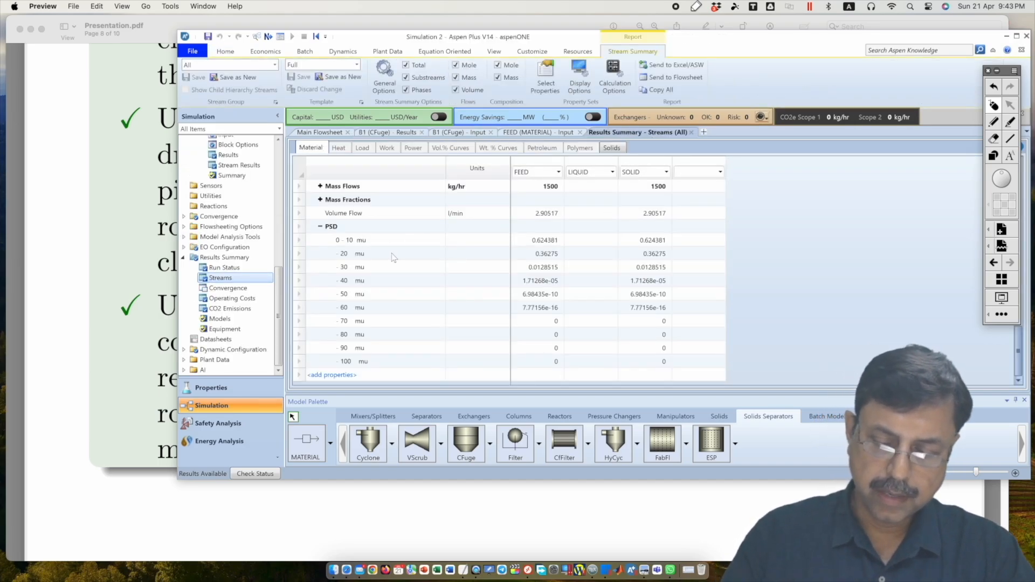
pyautogui.click(993, 122)
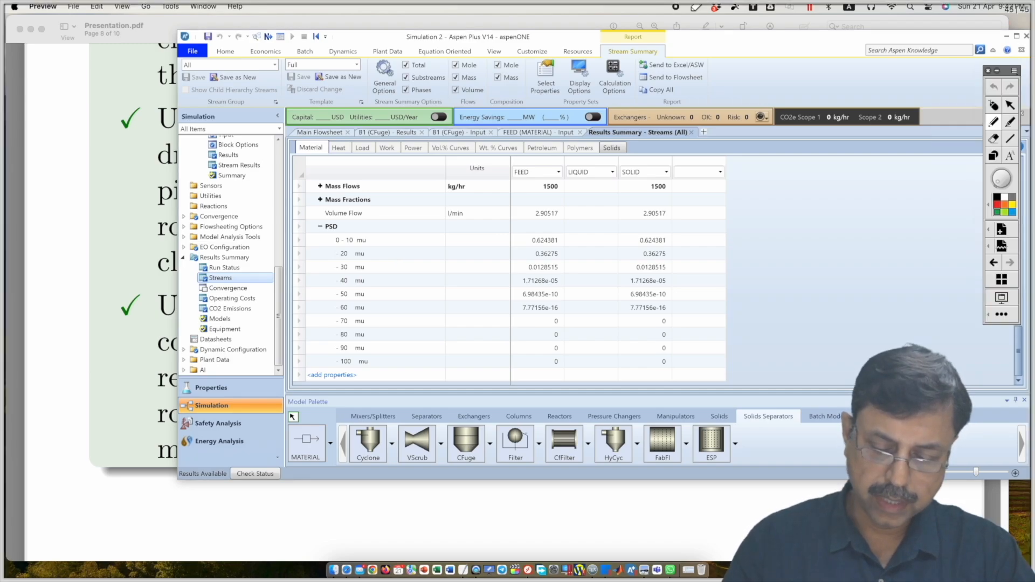
pyautogui.moveTo(581, 223)
pyautogui.mouseDown()
pyautogui.moveTo(570, 299)
pyautogui.moveTo(617, 270)
pyautogui.moveTo(582, 221)
pyautogui.moveTo(590, 242)
pyautogui.moveTo(583, 317)
pyautogui.mouseUp()
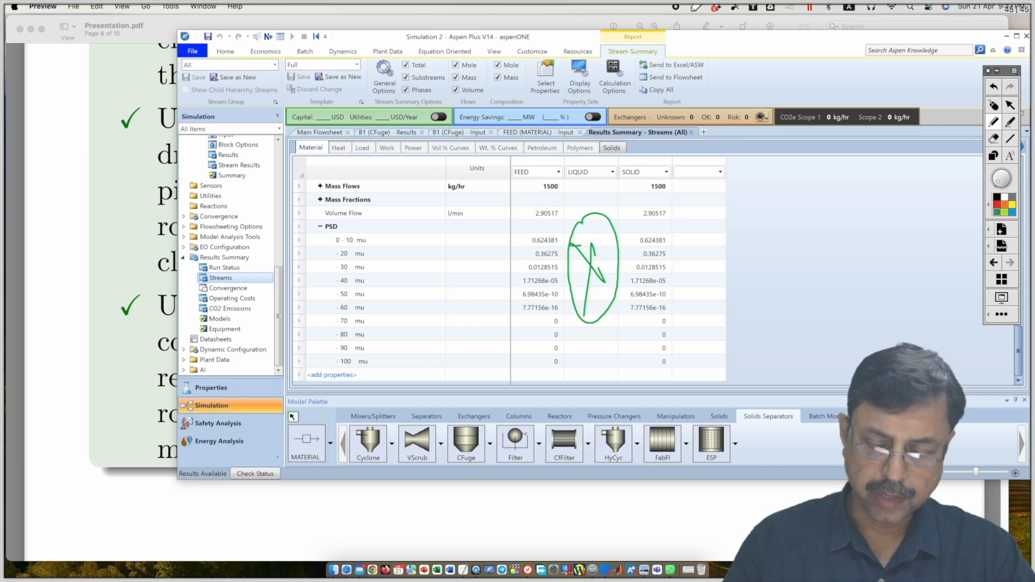
pyautogui.moveTo(676, 226); pyautogui.dragTo(674, 323)
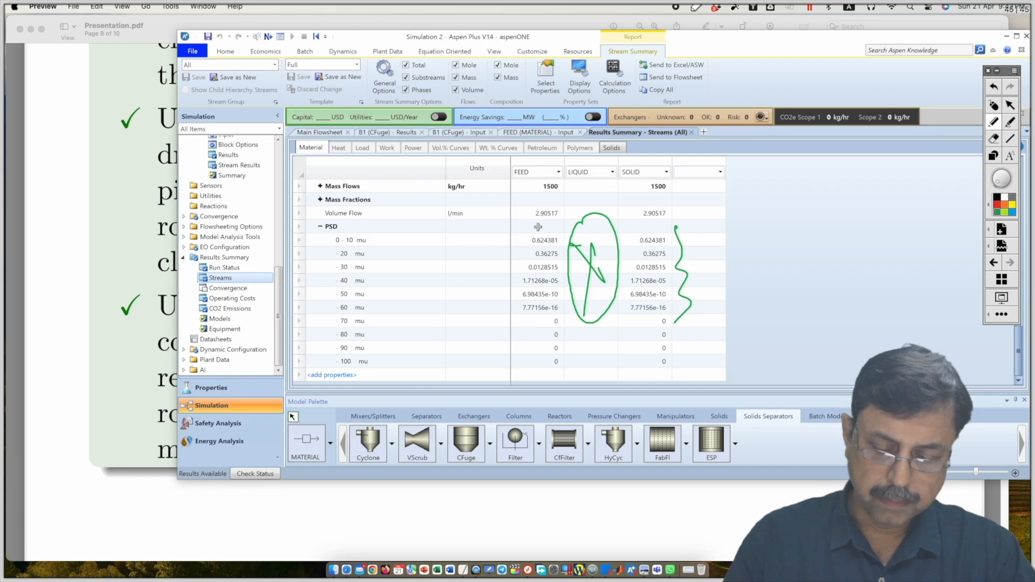
pyautogui.moveTo(538, 227)
pyautogui.mouseDown()
pyautogui.moveTo(516, 317)
pyautogui.moveTo(570, 296)
pyautogui.moveTo(548, 223)
pyautogui.moveTo(520, 227)
pyautogui.mouseUp()
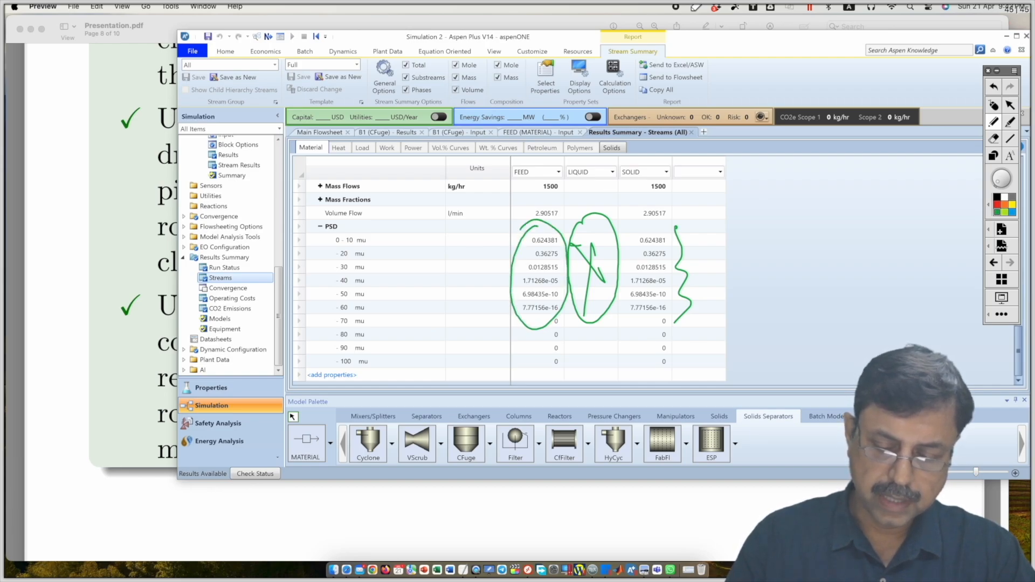
pyautogui.moveTo(660, 222)
pyautogui.mouseDown()
pyautogui.moveTo(650, 221)
pyautogui.moveTo(625, 304)
pyautogui.moveTo(692, 296)
pyautogui.moveTo(671, 222)
pyautogui.mouseUp()
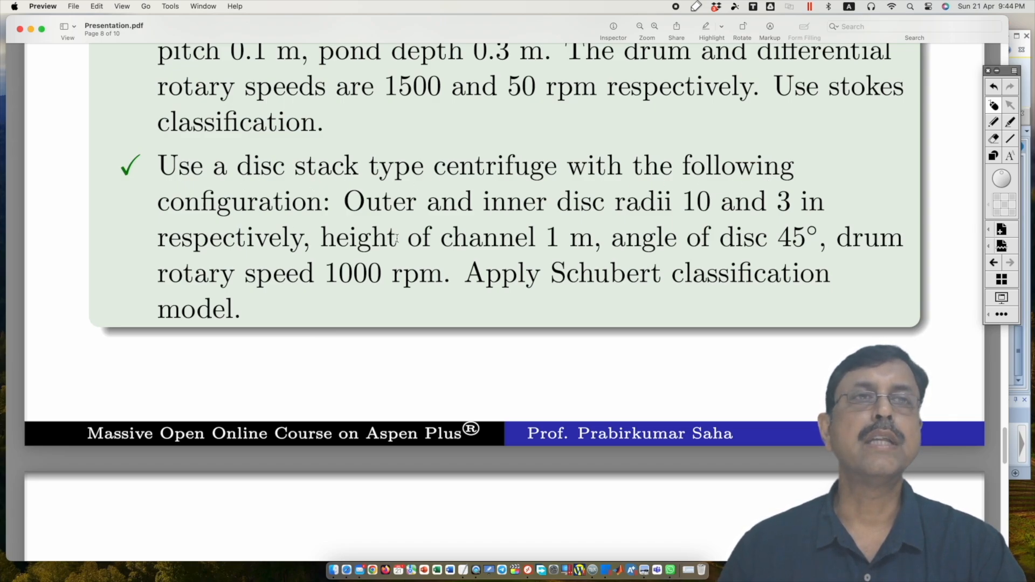
# Return to Aspen Plus and set block B1's centrifuge model to Disc and its disc classification model to Schubert.
pyautogui.click(1025, 60)
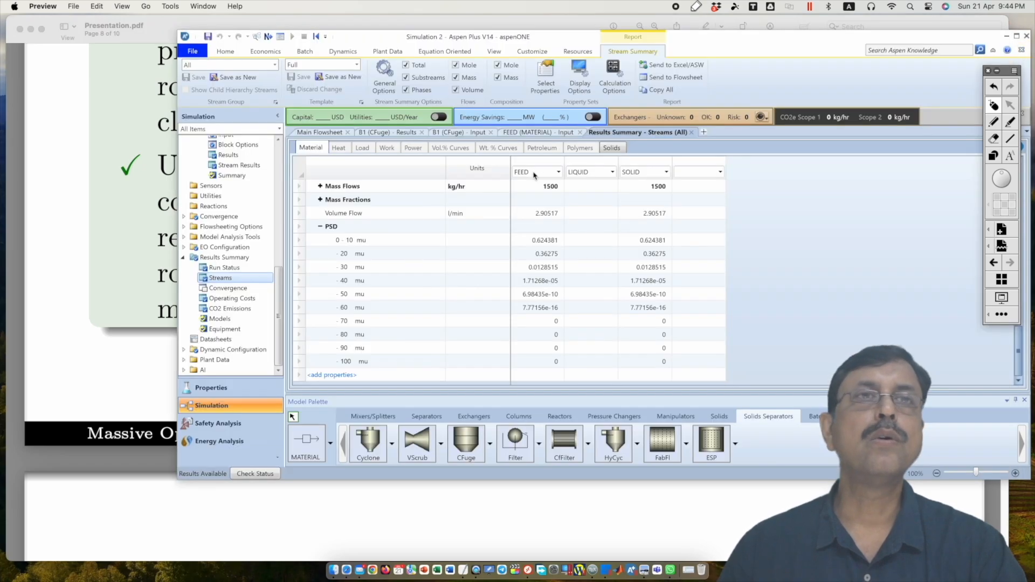
pyautogui.click(454, 133)
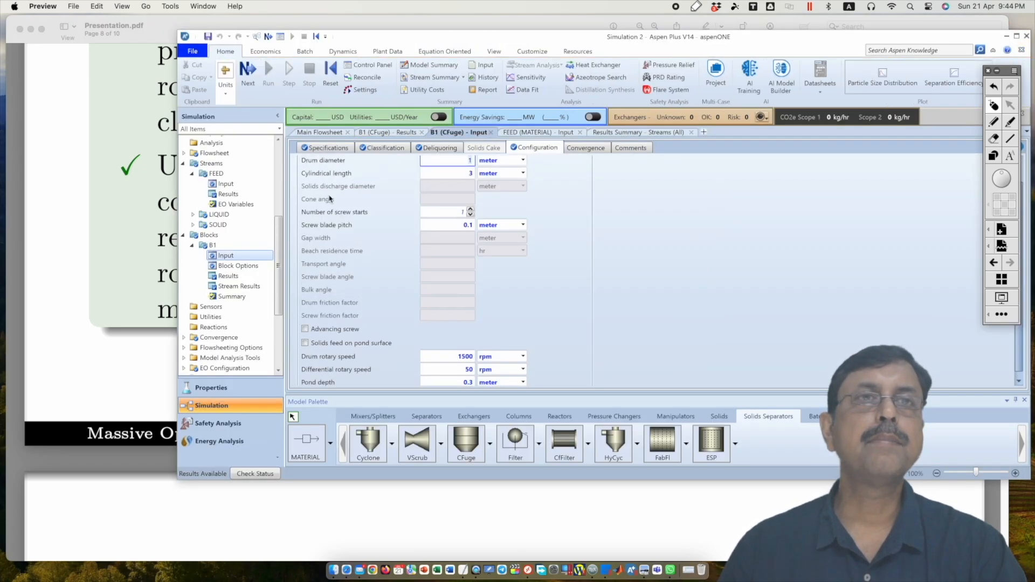
pyautogui.click(326, 148)
pyautogui.click(540, 167)
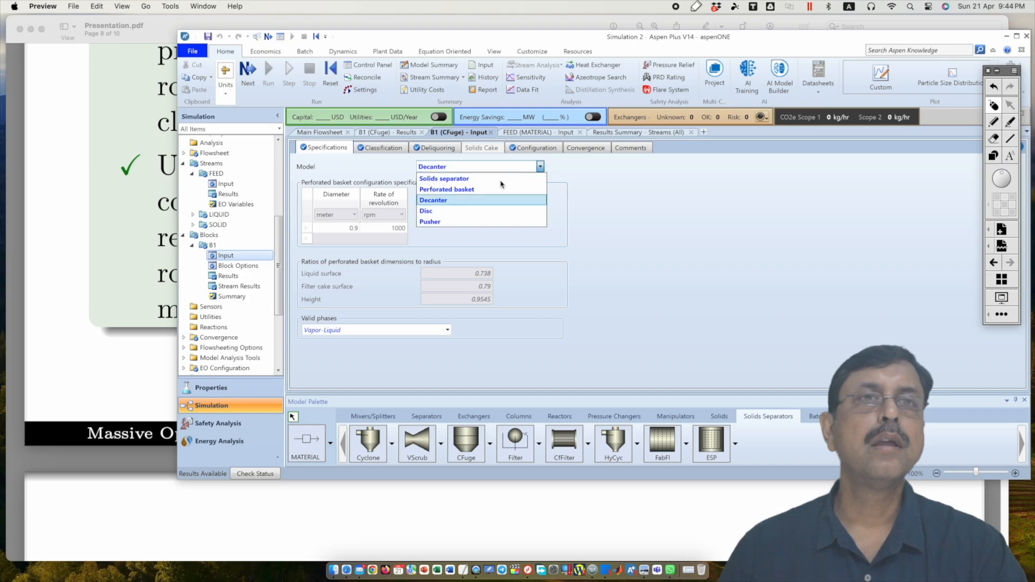
pyautogui.click(457, 210)
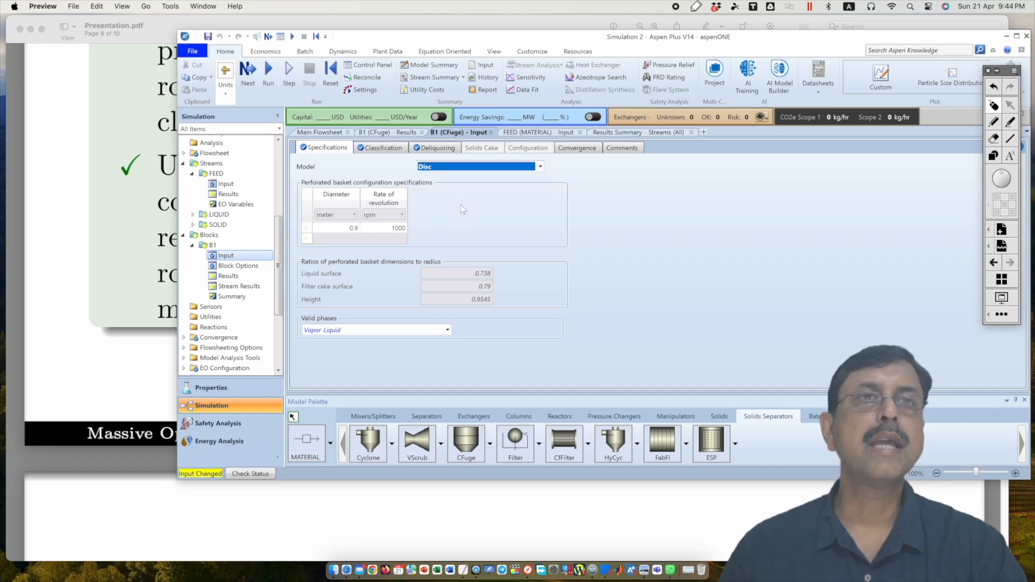
pyautogui.press('super+Tab')
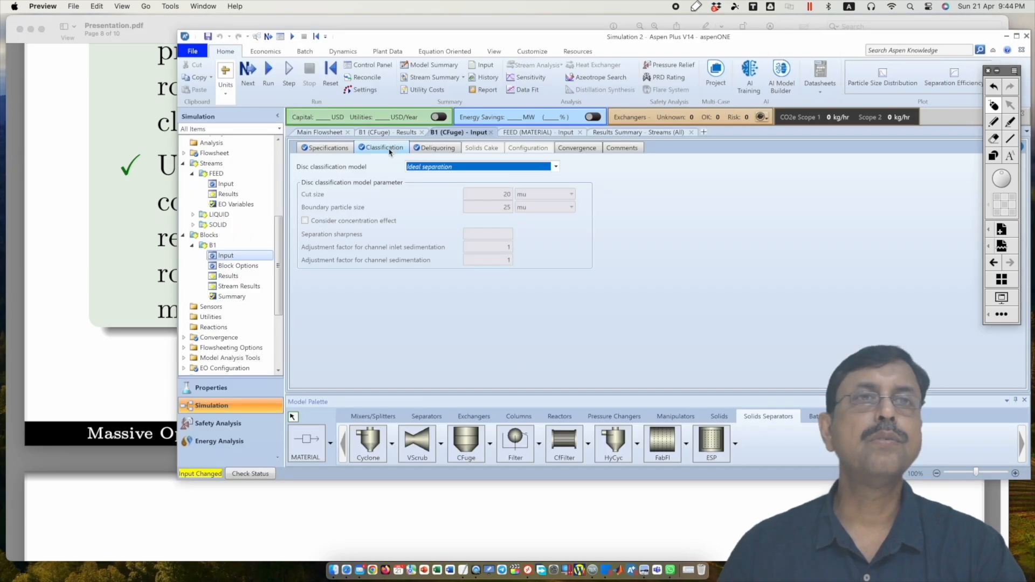
pyautogui.click(555, 167)
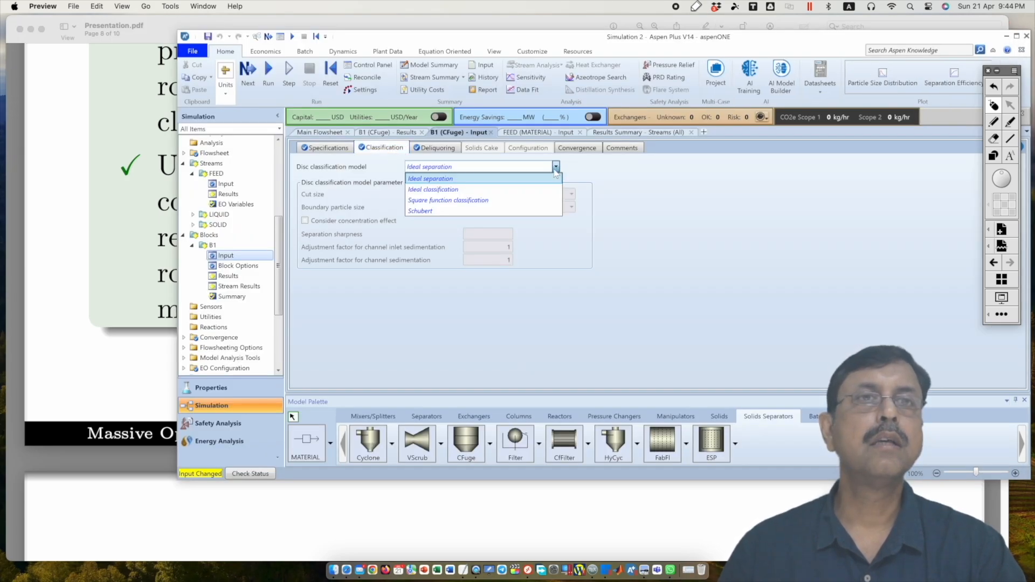
pyautogui.click(462, 209)
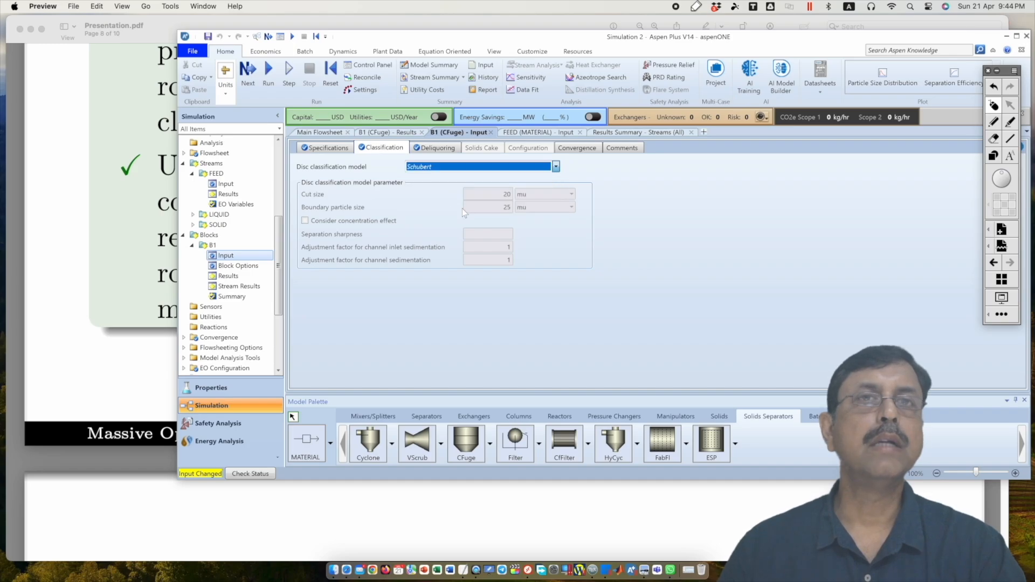
# Check the disc radii in Presentation.pdf and enter 10 as outer and 3 as inner disc radius in B1's disc configuration.
pyautogui.click(533, 147)
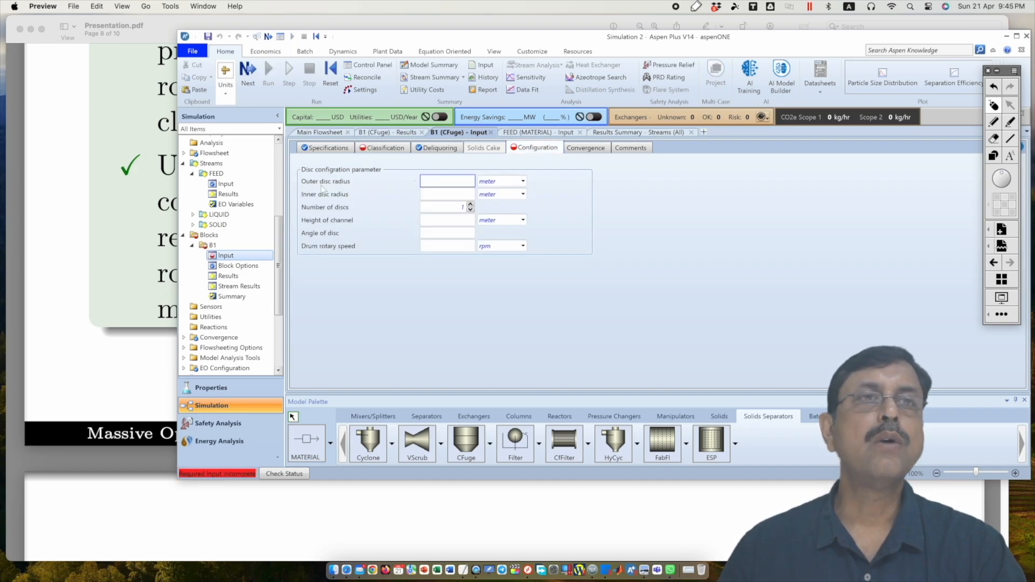
pyautogui.click(116, 224)
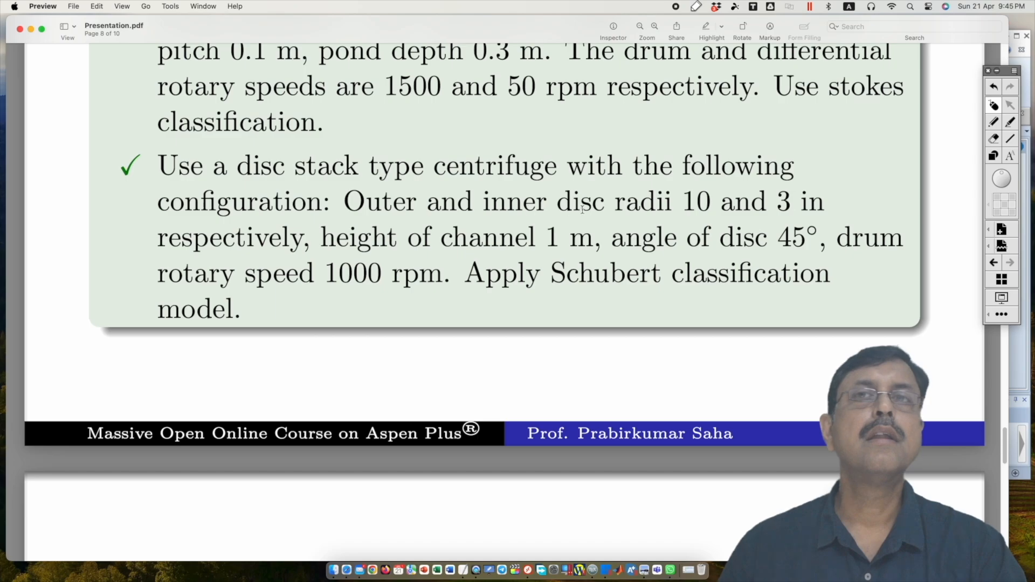
pyautogui.click(1022, 63)
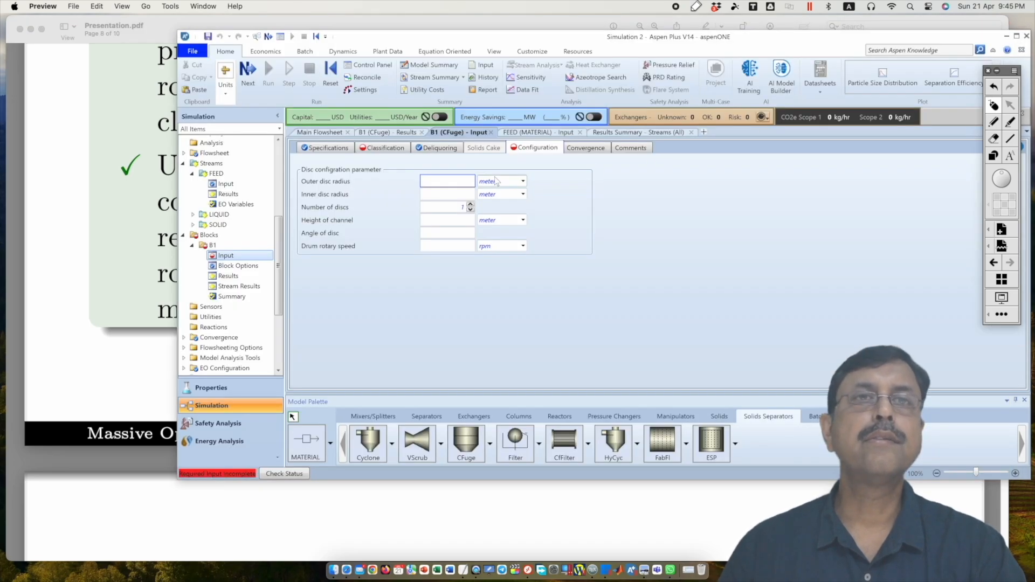
pyautogui.write('1')
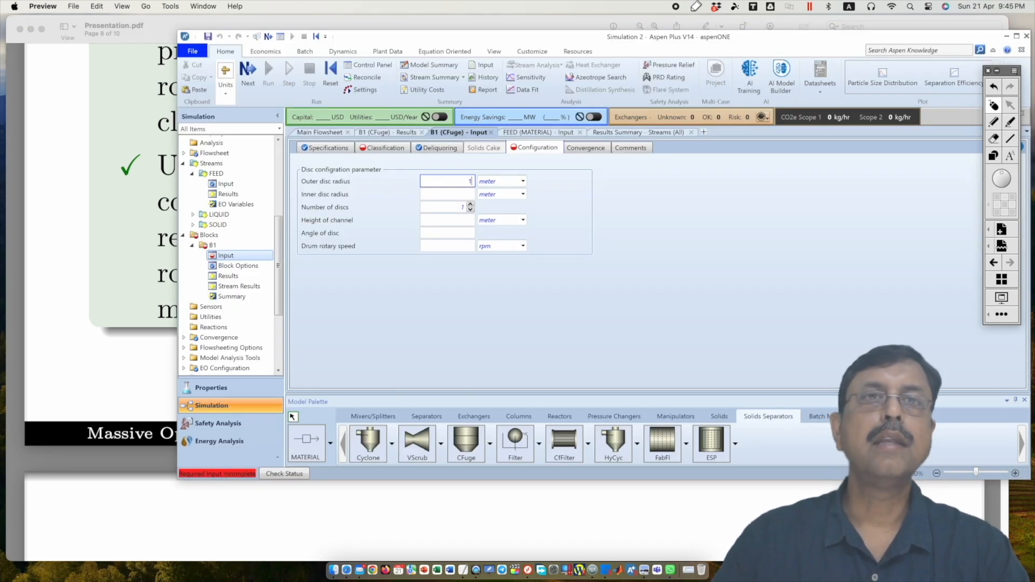
pyautogui.write('0')
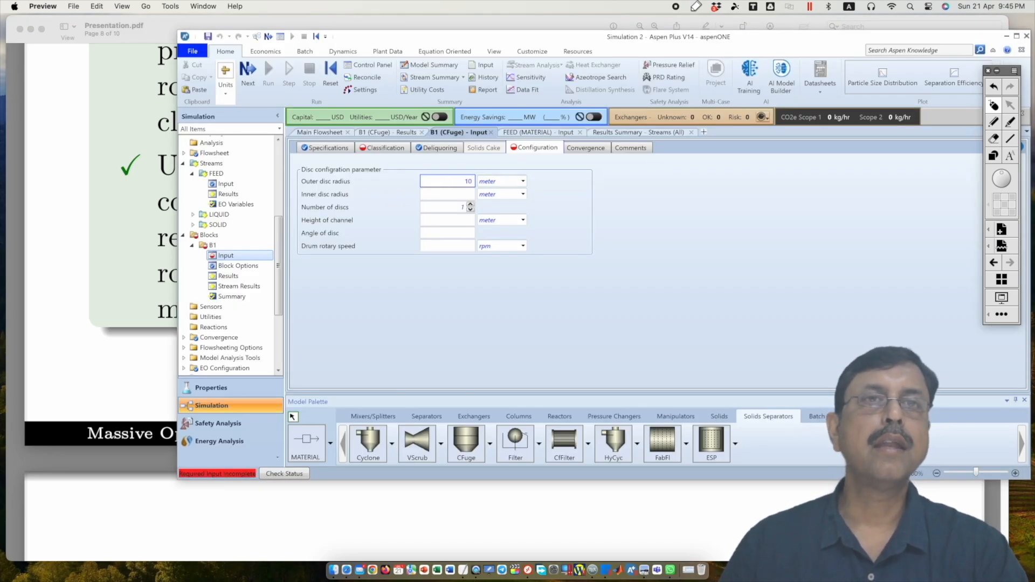
pyautogui.click(467, 194)
pyautogui.write('3')
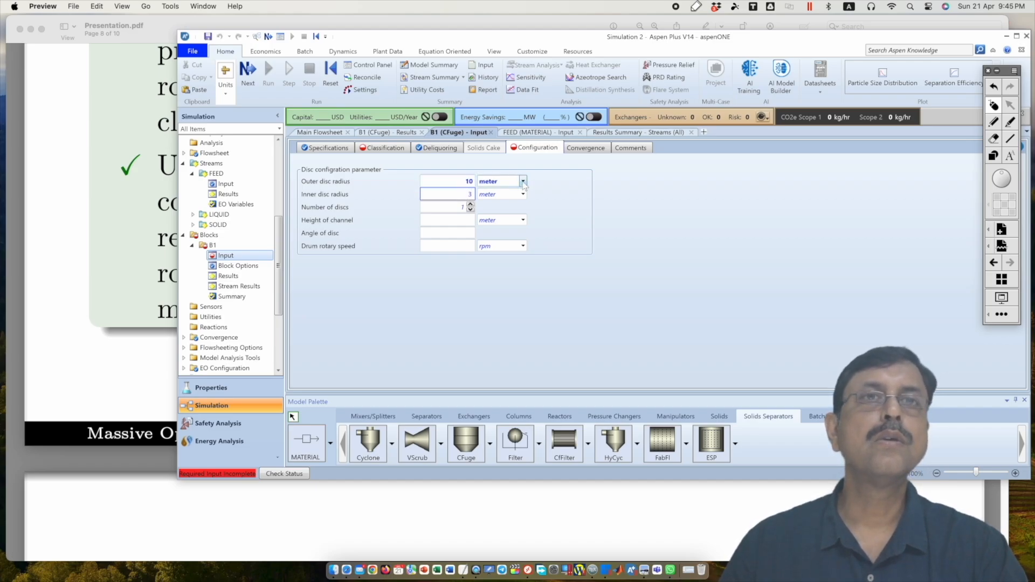
# Change the units of the outer and inner disc radii to in, overriding the consistency check.
pyautogui.click(523, 182)
pyautogui.click(528, 226)
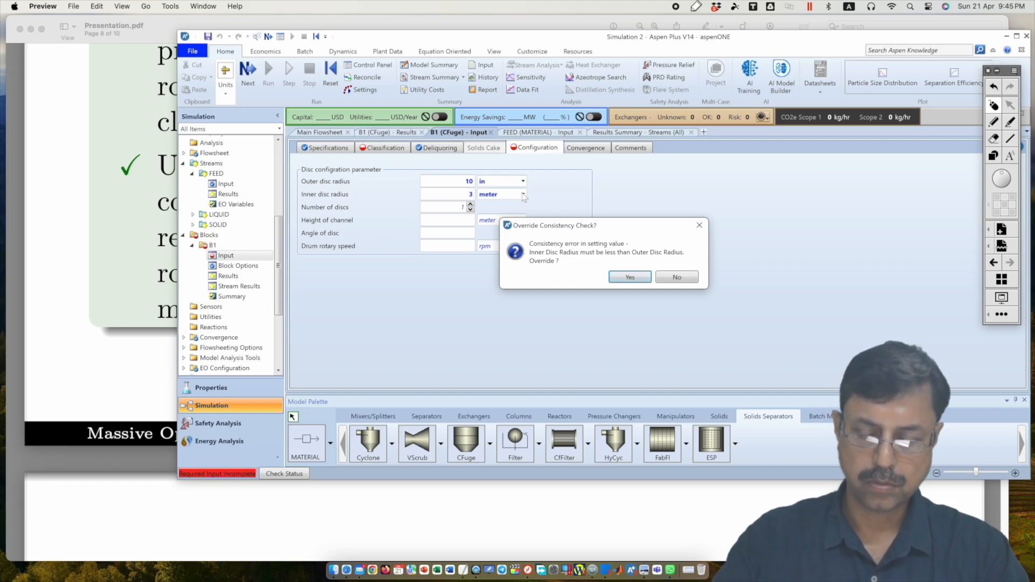
pyautogui.press('Return')
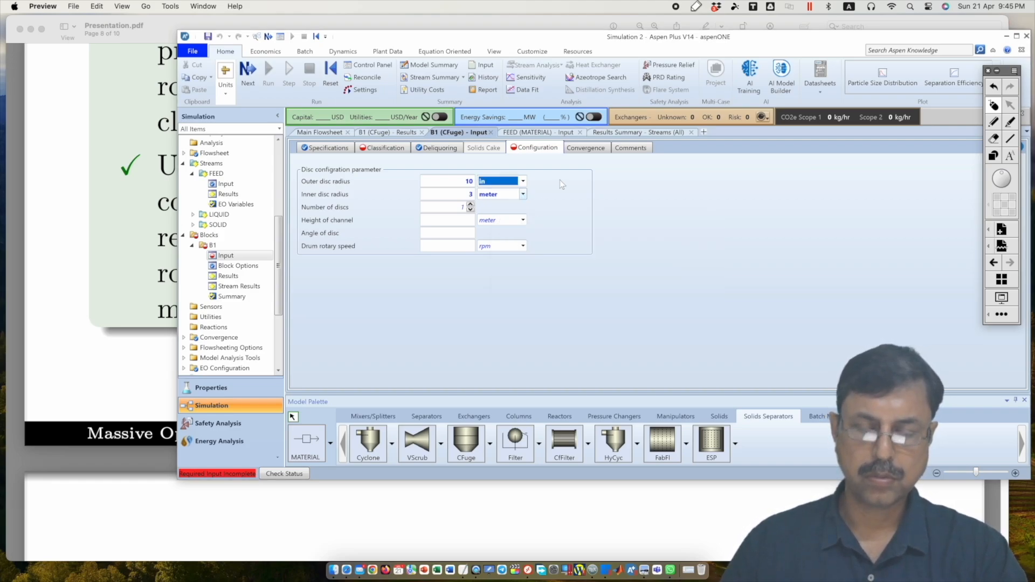
pyautogui.click(523, 194)
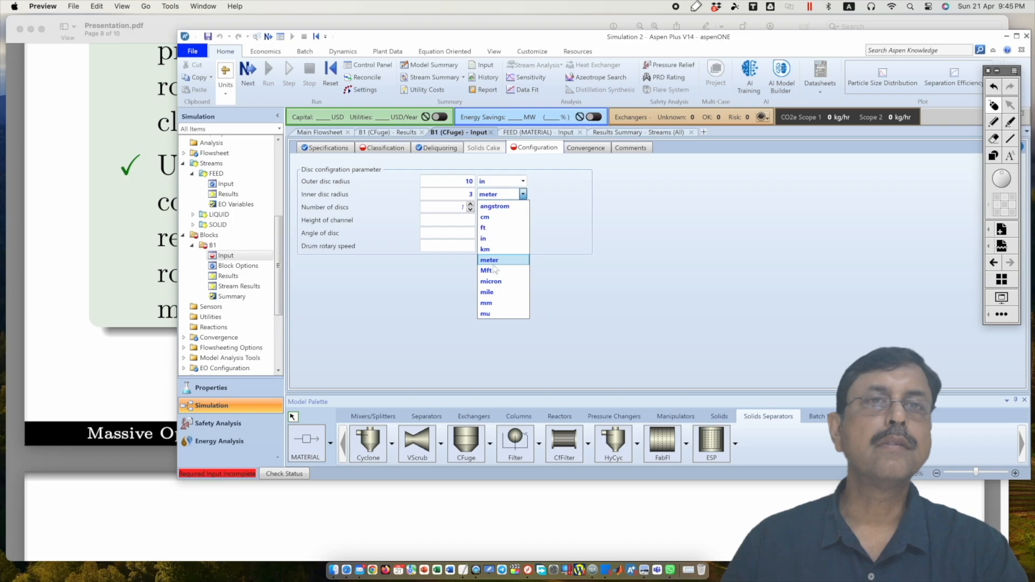
pyautogui.click(493, 239)
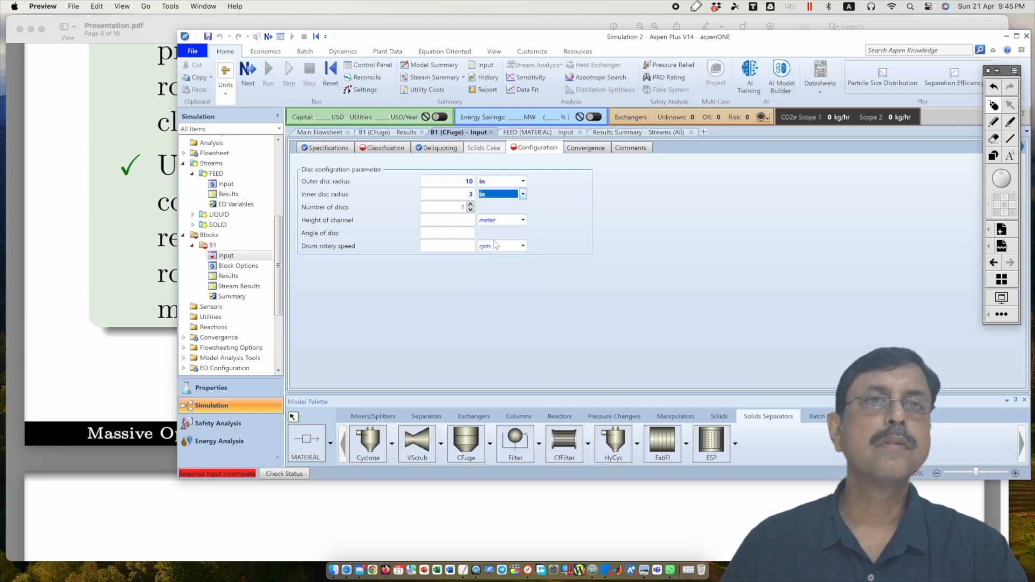
# Check the disc configuration in Presentation.pdf, return to Aspen Plus and set the height of channel to 1 meter and angle of disc to 45.
pyautogui.click(106, 295)
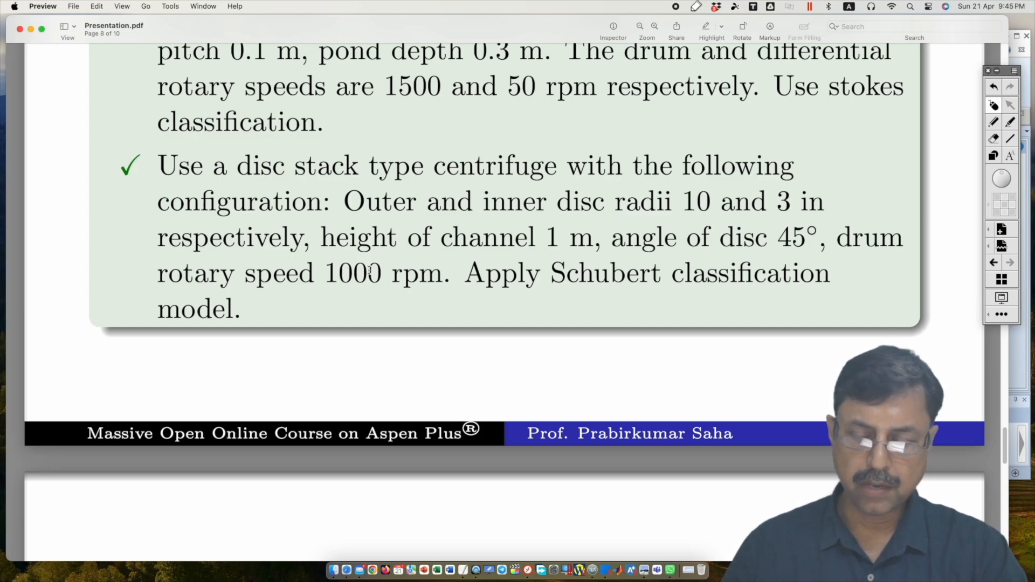
pyautogui.click(1021, 340)
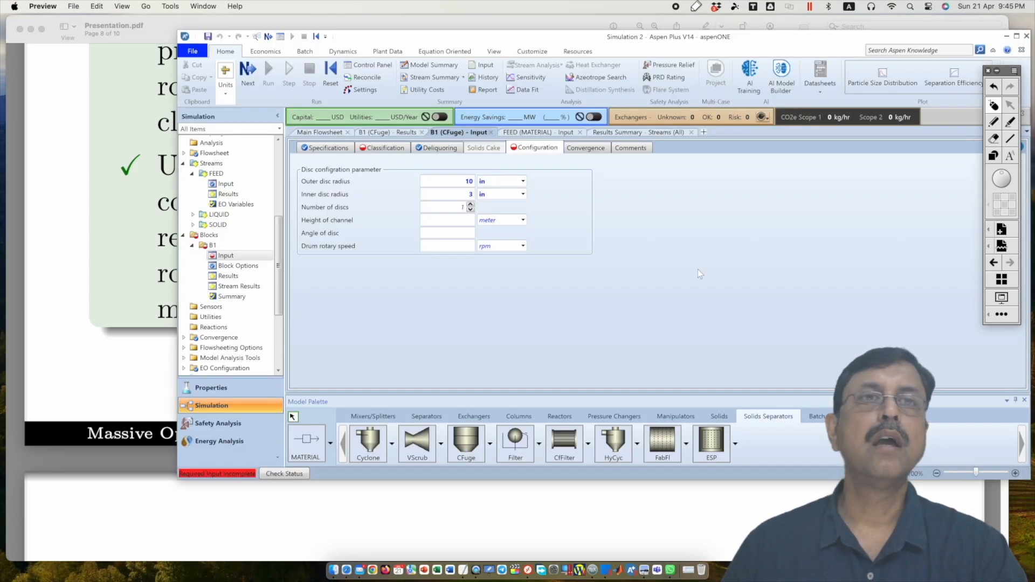
pyautogui.click(467, 223)
pyautogui.write('1')
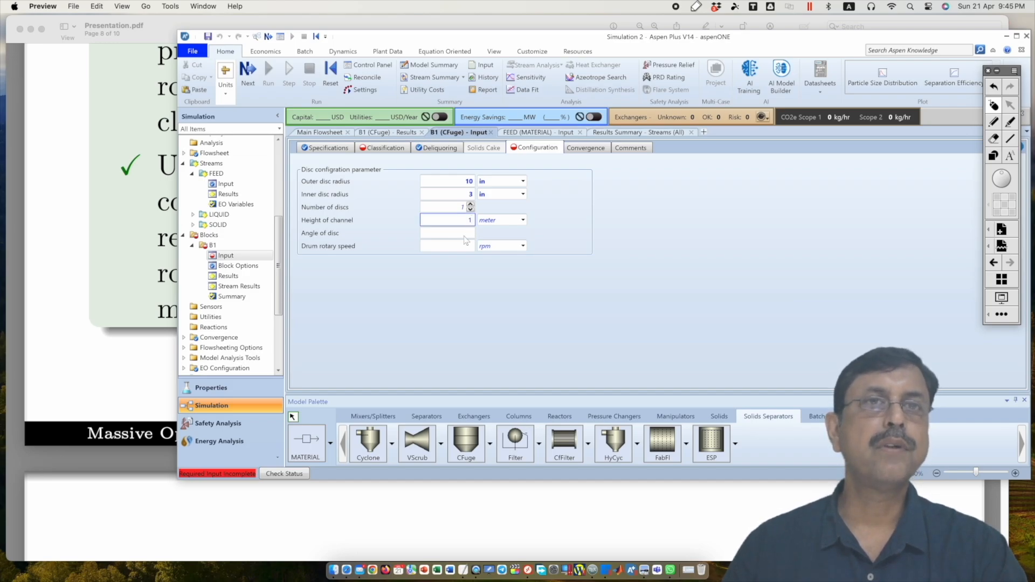
pyautogui.click(465, 235)
pyautogui.write('45')
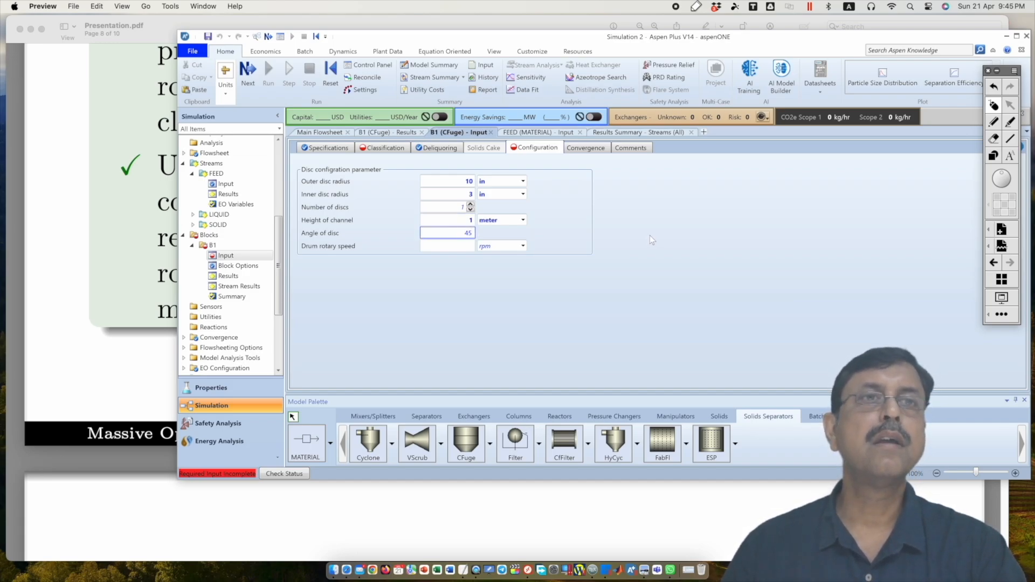
# Look up the rotary speed in Presentation.pdf and set the disc centrifuge's drum rotary speed to 1000 rpm in Aspen Plus.
pyautogui.click(143, 348)
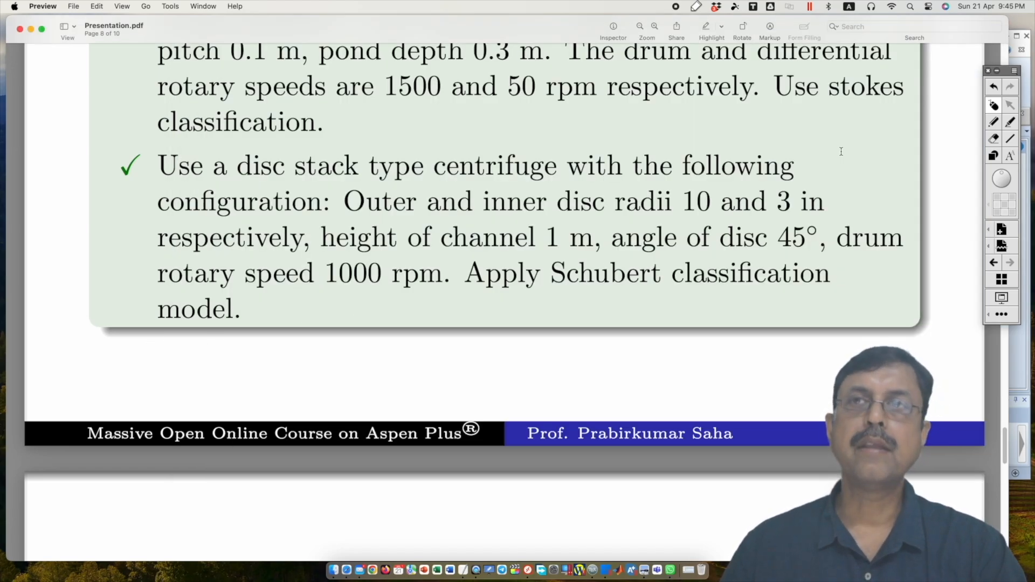
pyautogui.click(1025, 341)
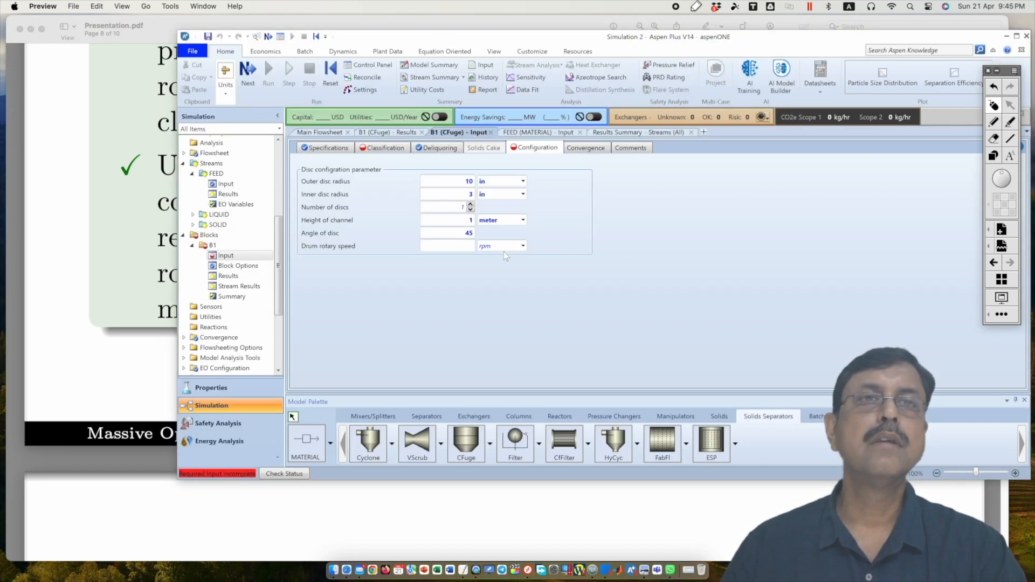
pyautogui.click(458, 245)
pyautogui.write('10')
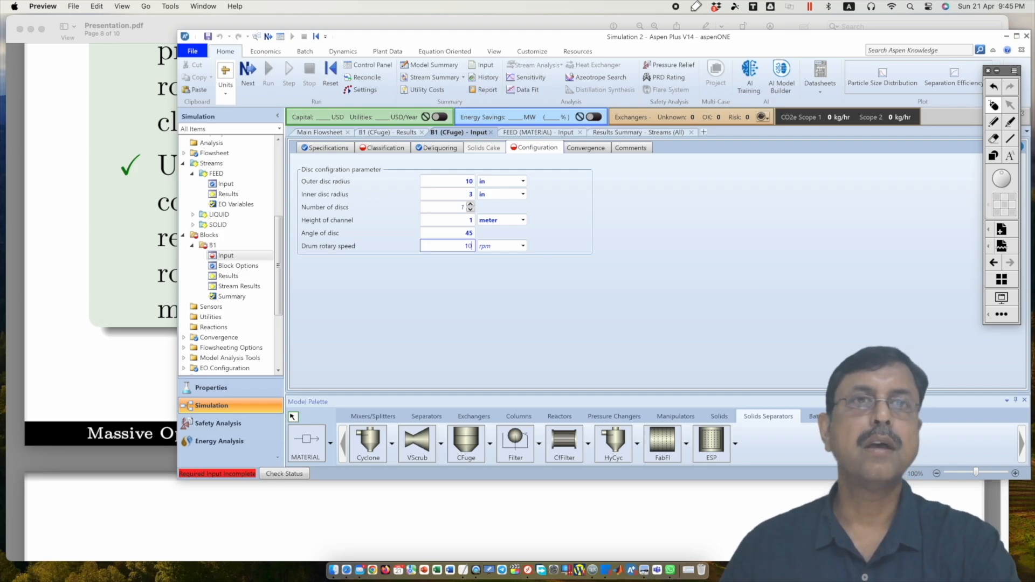
pyautogui.write('0')
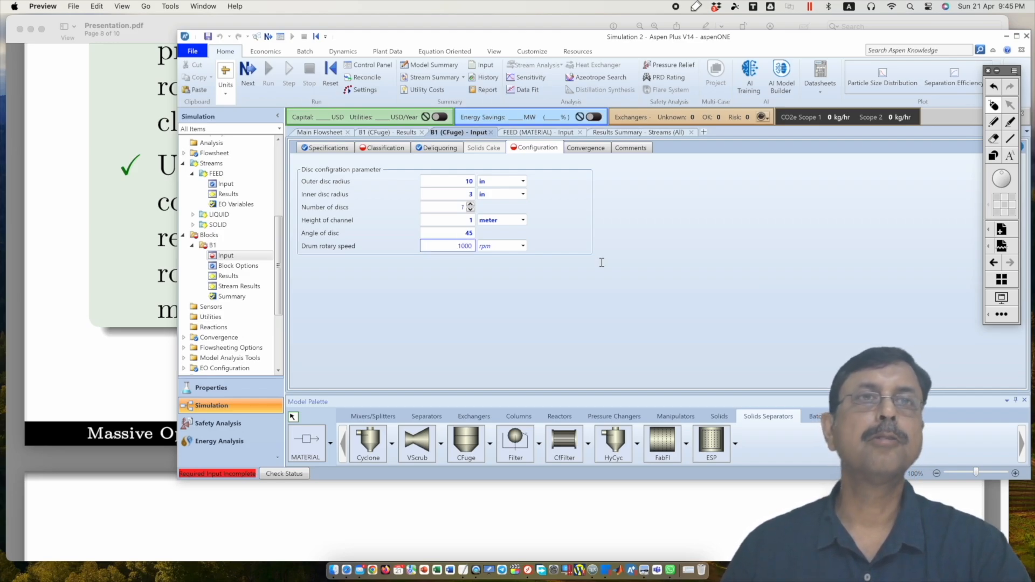
pyautogui.write('0')
pyautogui.press('Return')
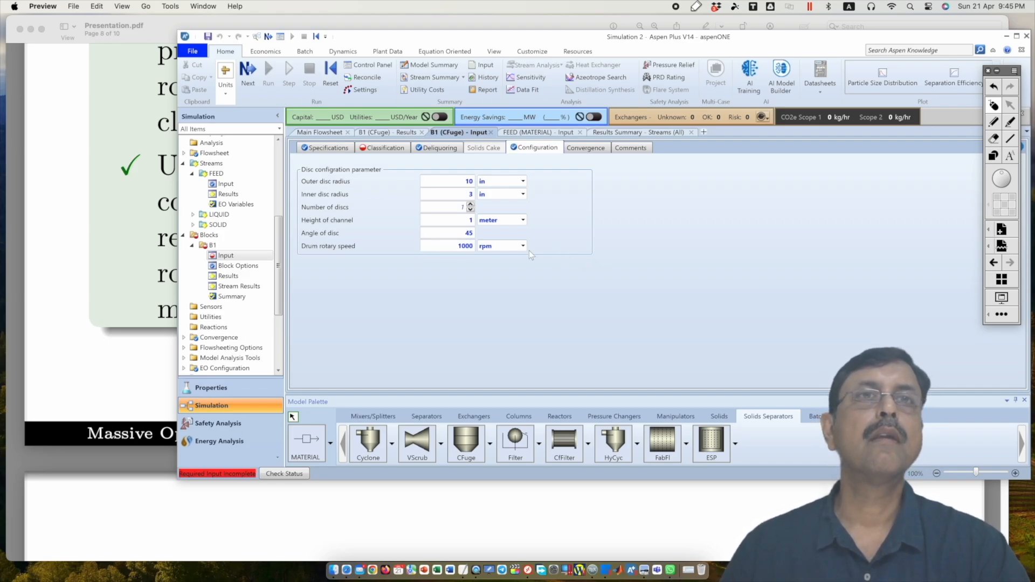
# Check Presentation.pdf for the Schubert classification data and enter 0.5 as separation sharpness in B1's disc classification in Aspen Plus.
pyautogui.click(393, 148)
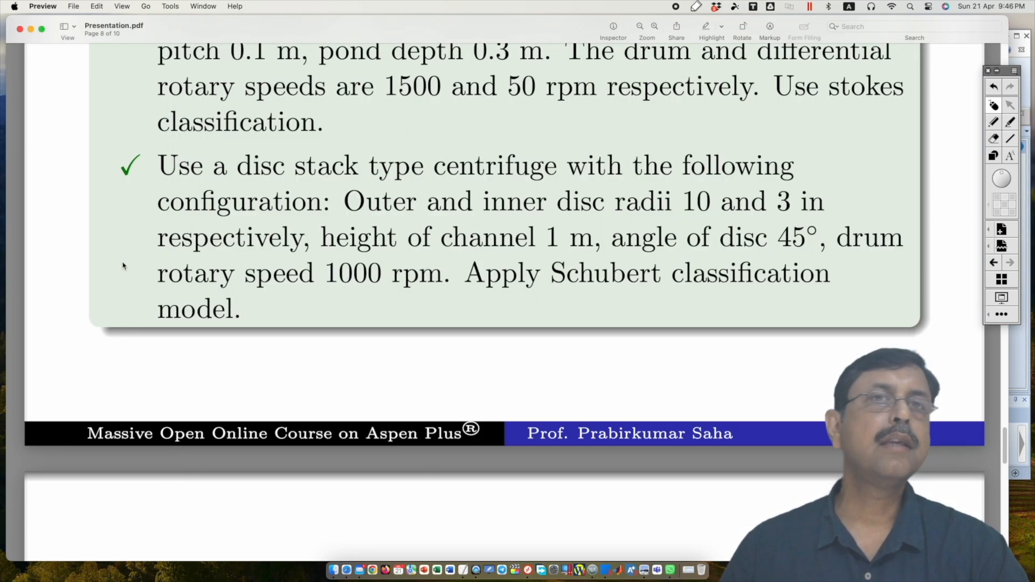
pyautogui.click(127, 265)
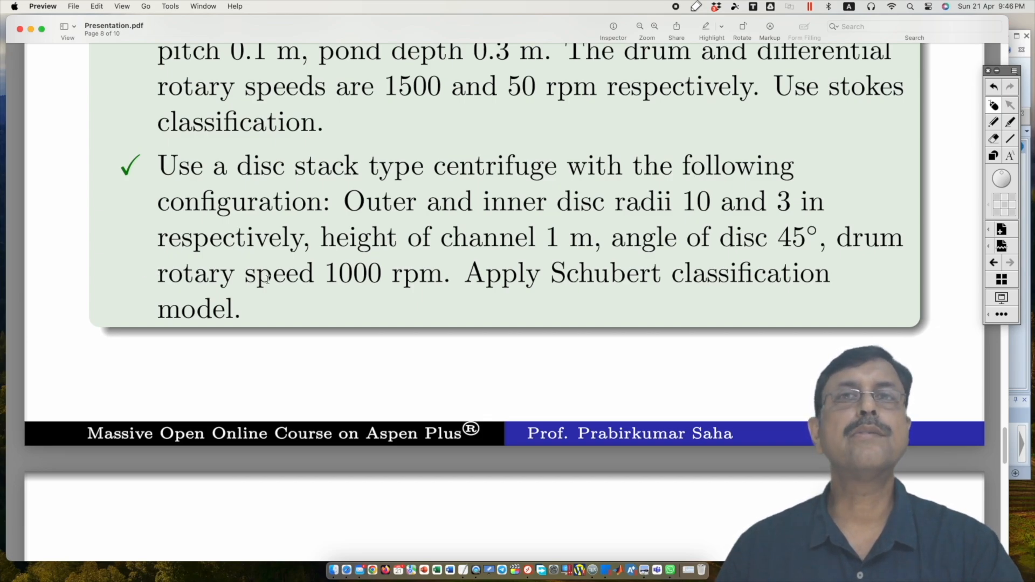
pyautogui.click(1019, 383)
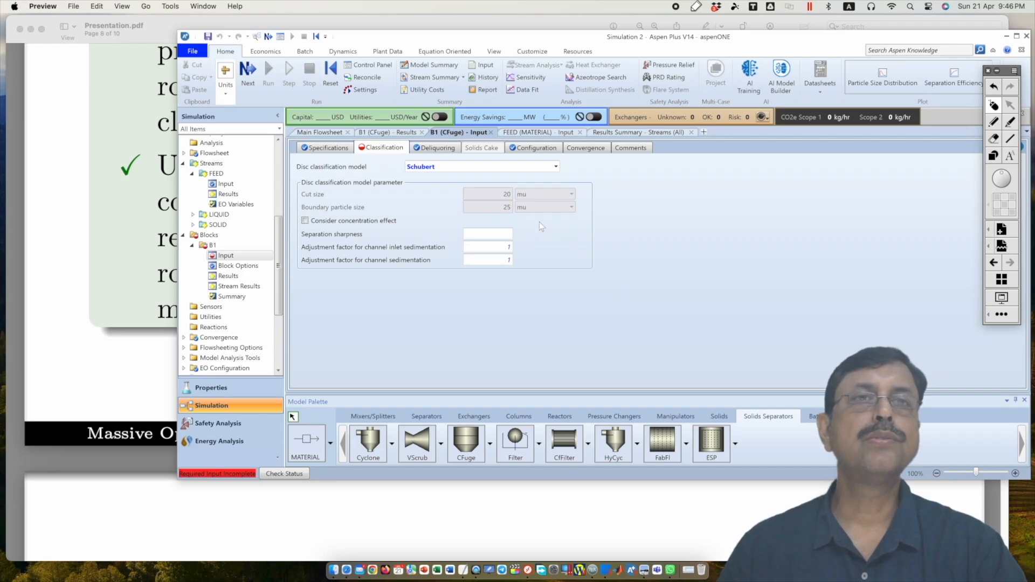
pyautogui.click(470, 236)
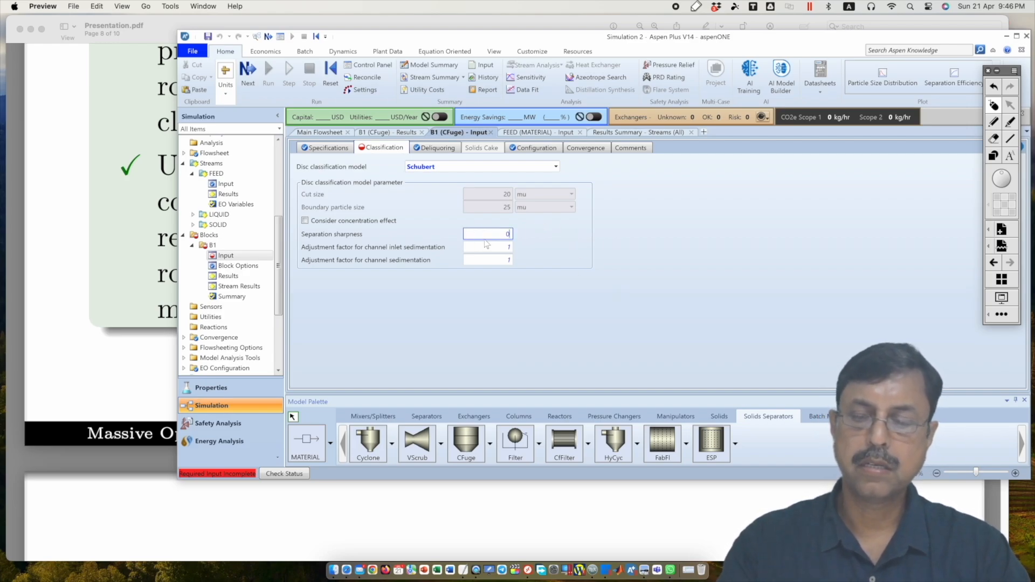
pyautogui.write('0.5')
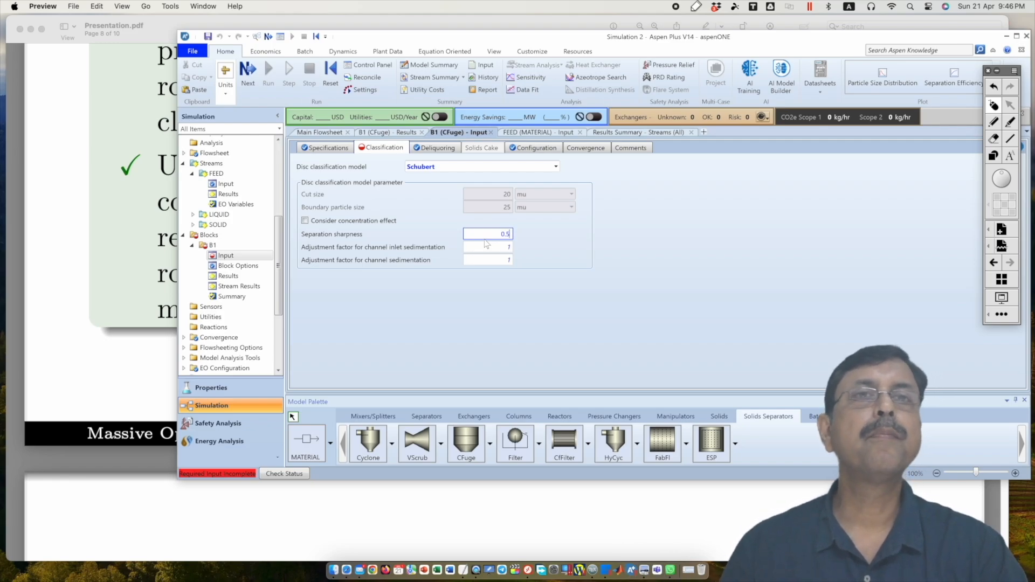
pyautogui.click(616, 271)
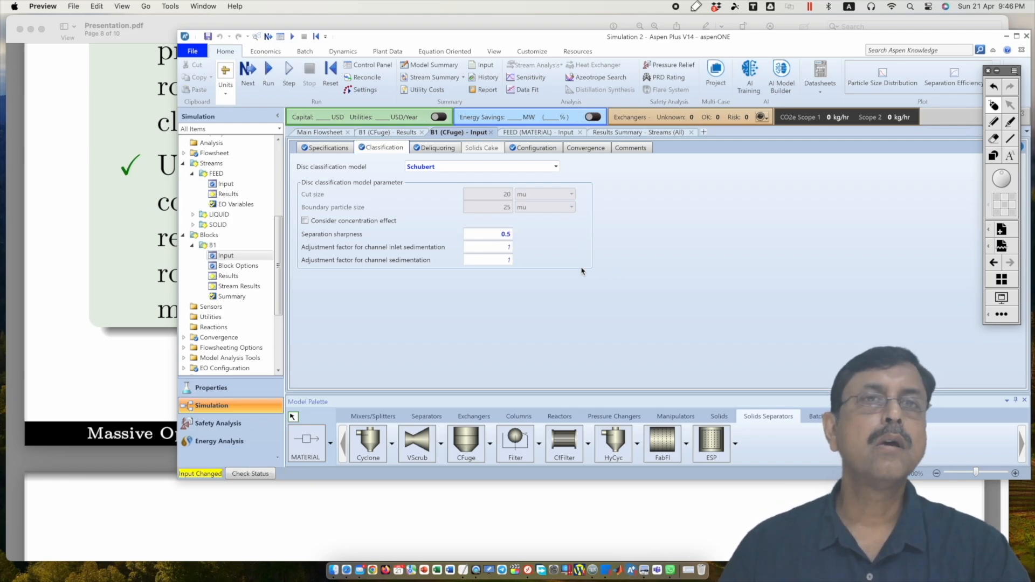
# Set the separation sharpness of B1's Schubert classification to 0.75.
pyautogui.click(508, 236)
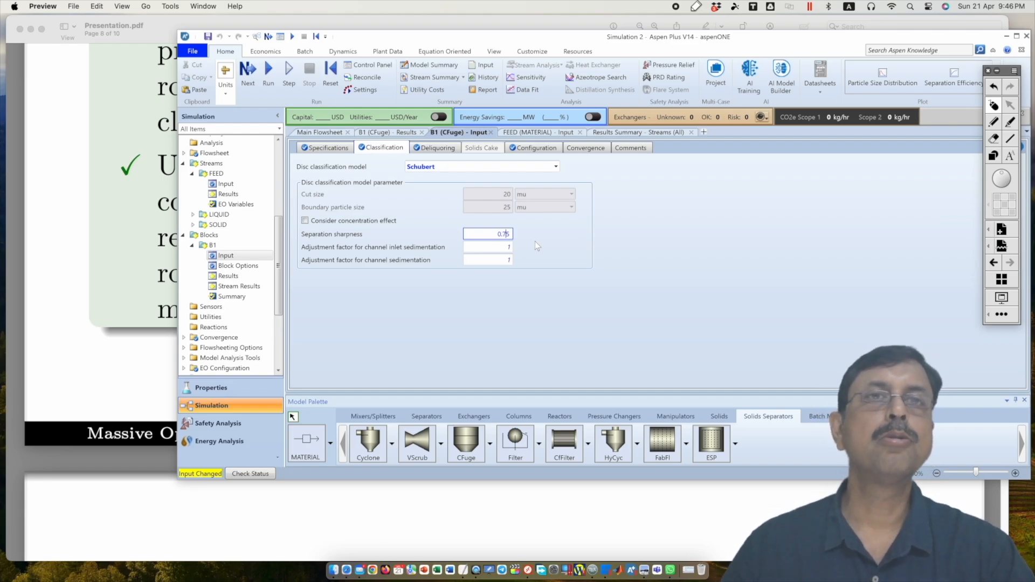
pyautogui.press('BackSpace')
pyautogui.write('75')
pyautogui.click(590, 248)
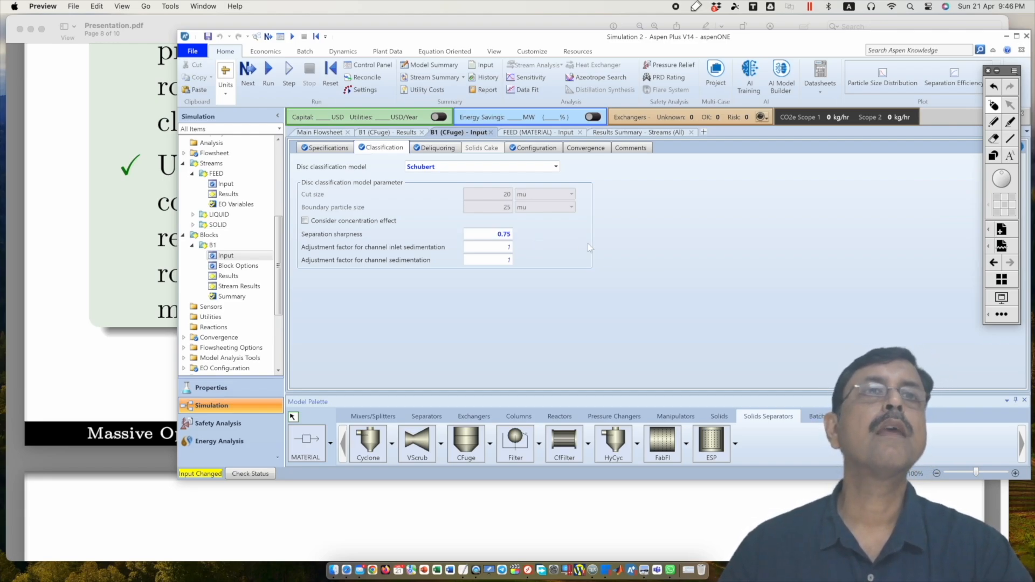
# Run the disc centrifuge simulation and review B1's summary results and the stream results.
pyautogui.click(269, 69)
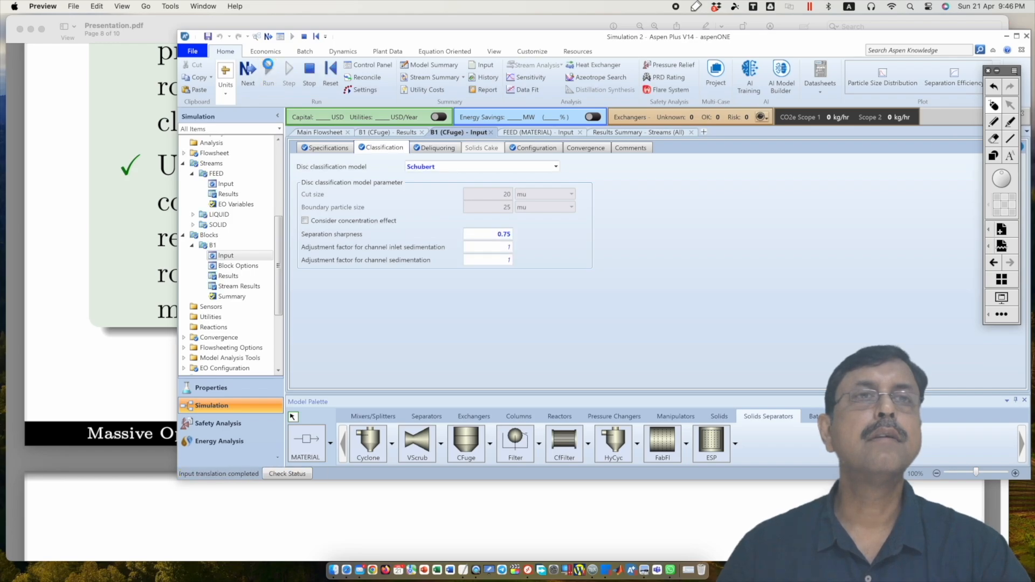
pyautogui.click(394, 134)
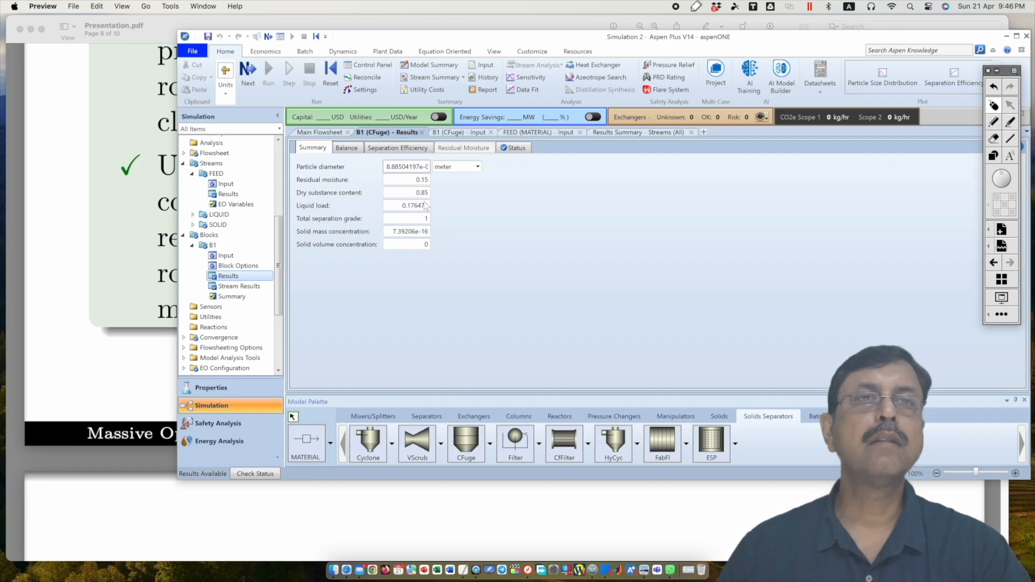
pyautogui.click(630, 135)
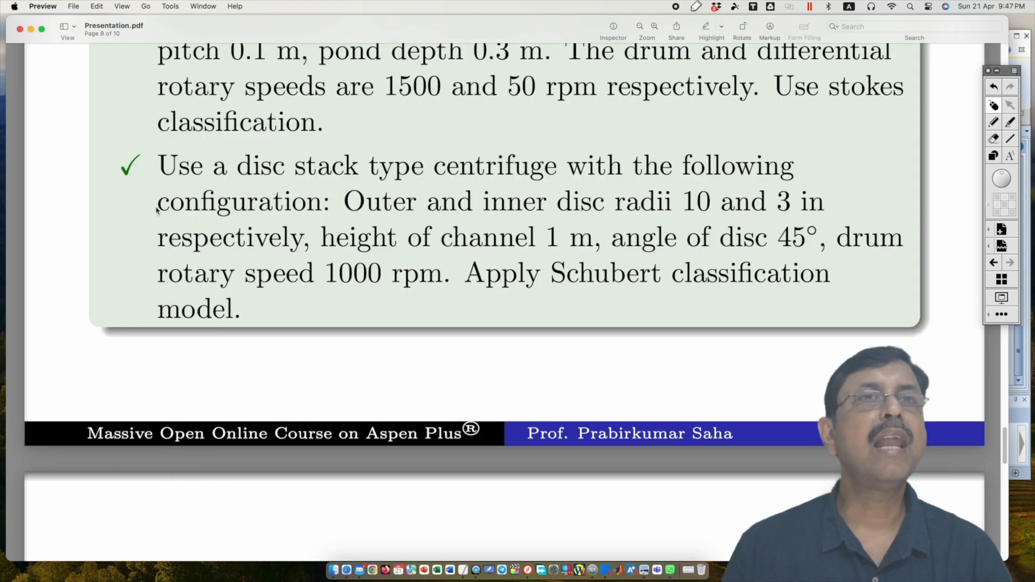
# Read the pusher centrifuge example in Presentation.pdf, then return to Aspen Plus and set block B1's model to Pusher.
pyautogui.click(161, 205)
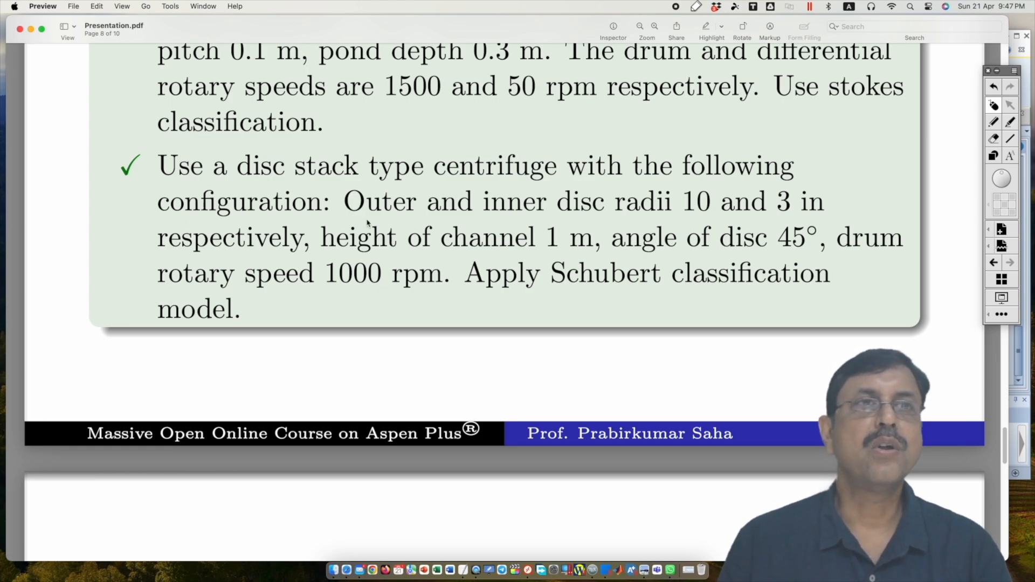
pyautogui.scroll(-10, 368, 223)
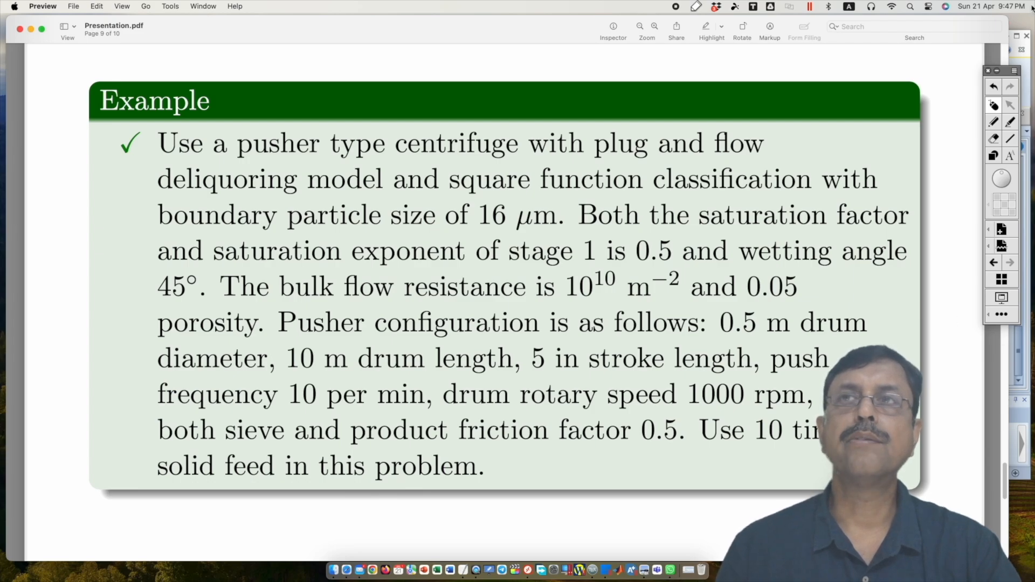
pyautogui.click(1026, 71)
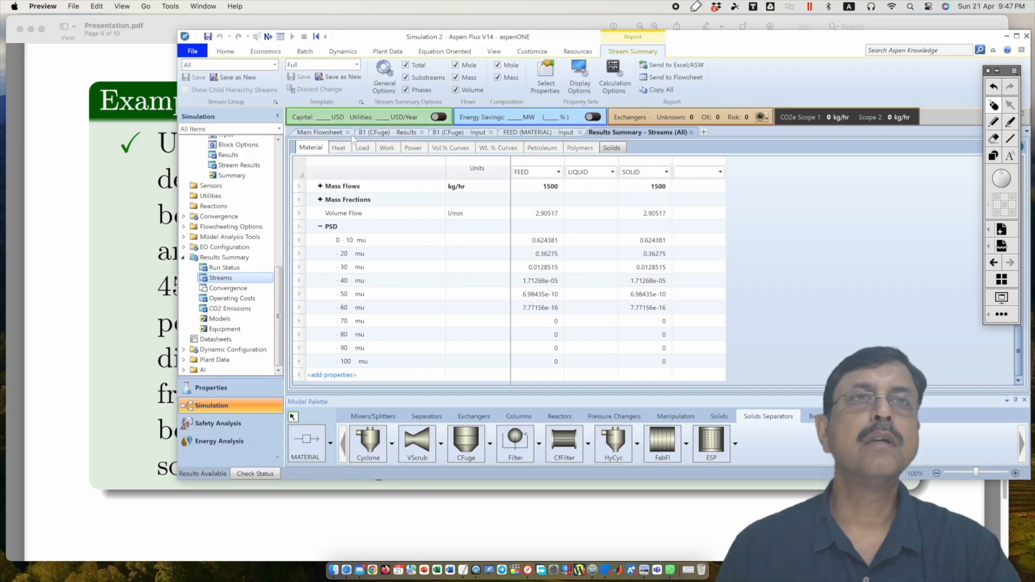
pyautogui.click(458, 132)
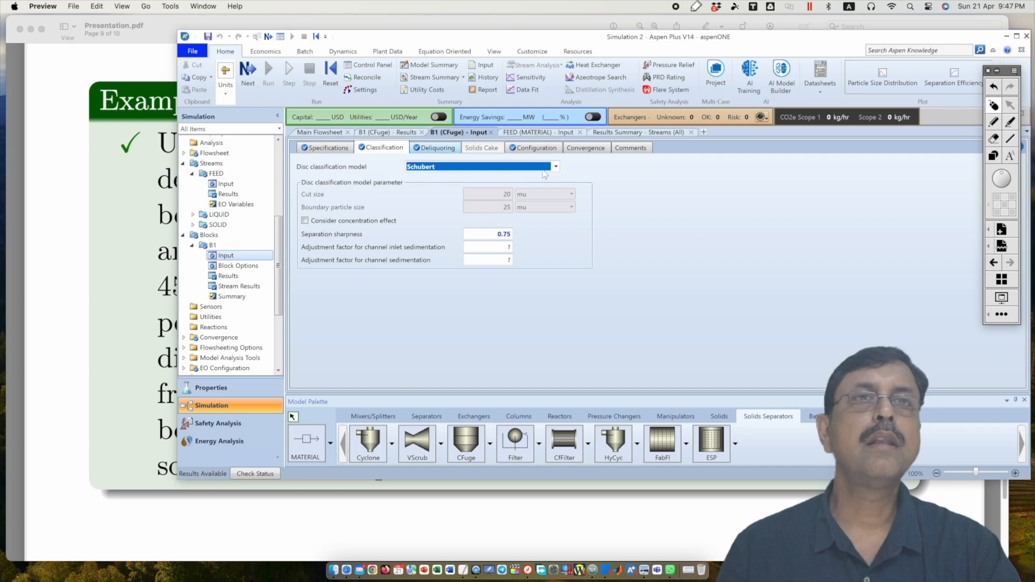
pyautogui.click(328, 148)
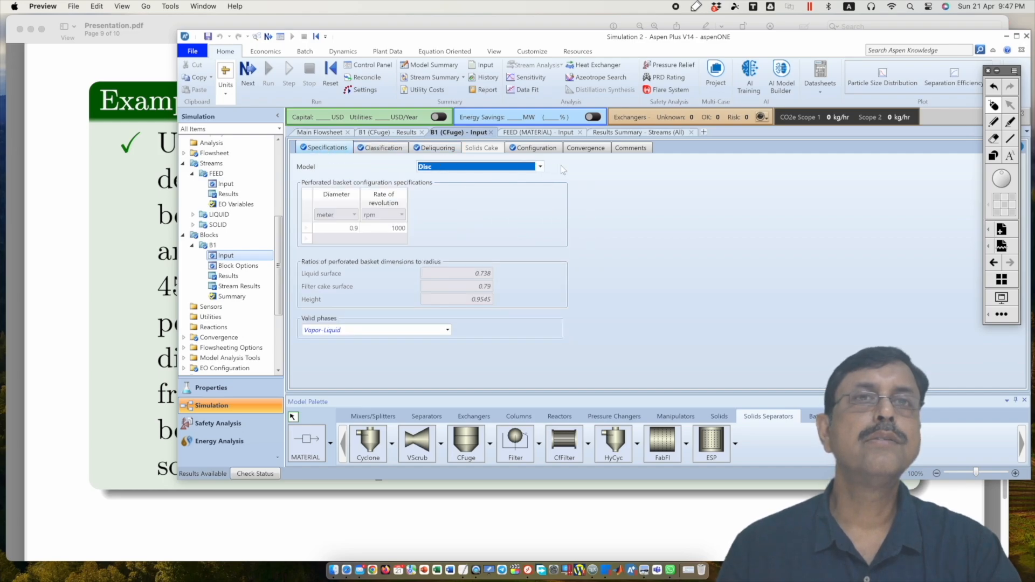
pyautogui.click(540, 167)
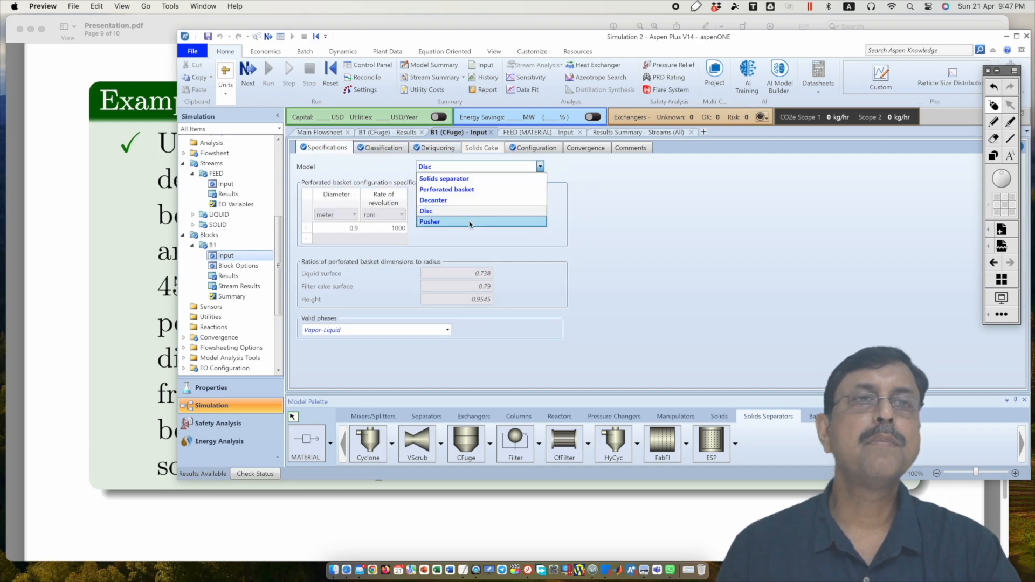
pyautogui.click(469, 221)
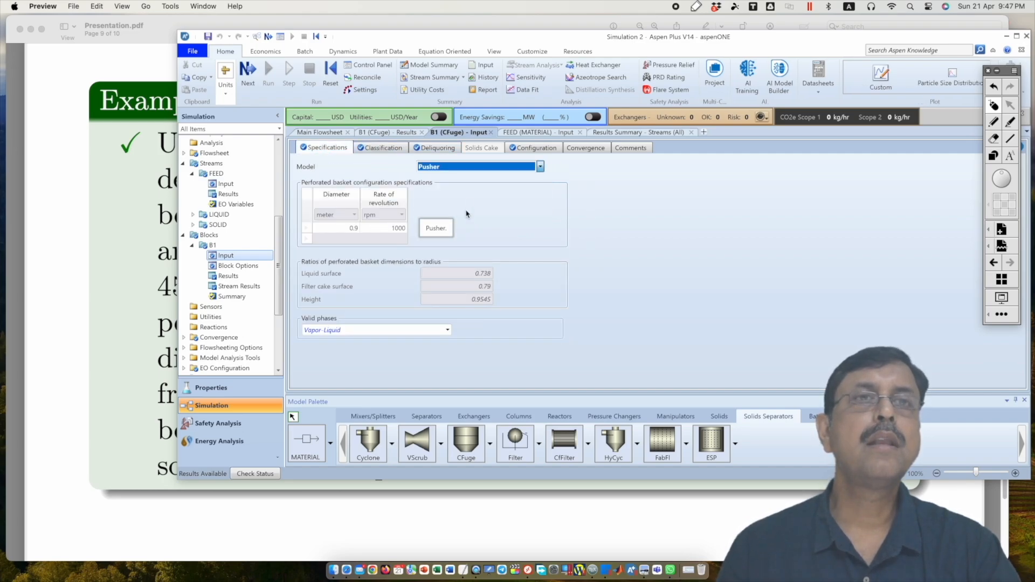
# Set B1's pusher classification model to Square function classification with a boundary particle size of 16 mu.
pyautogui.click(386, 153)
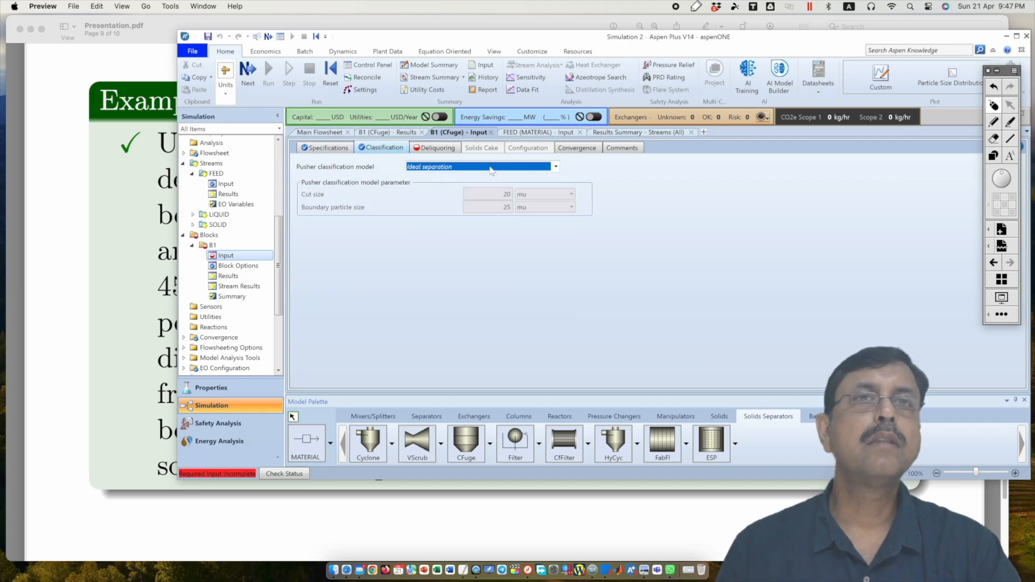
pyautogui.click(556, 167)
pyautogui.click(477, 200)
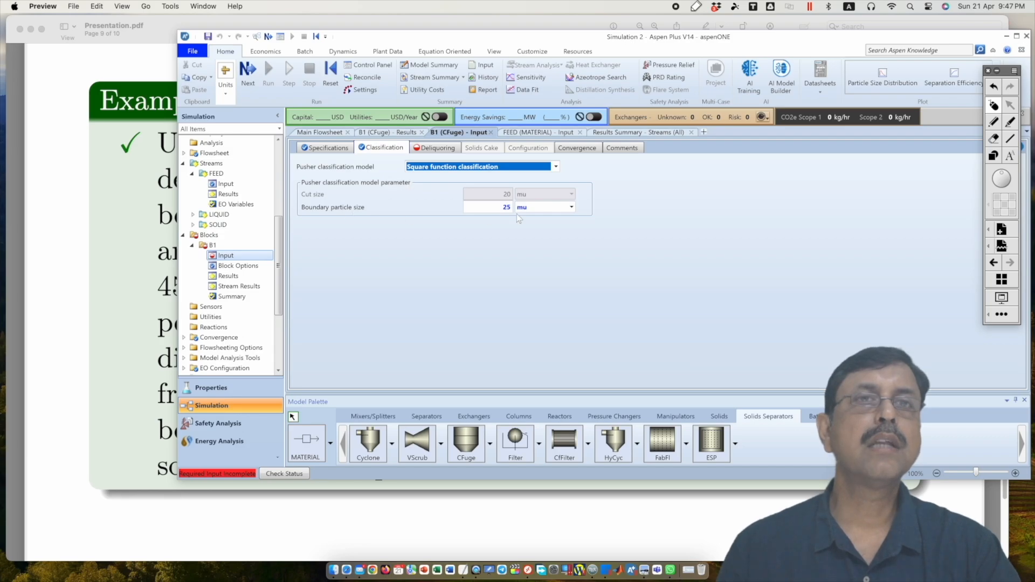
pyautogui.click(508, 210)
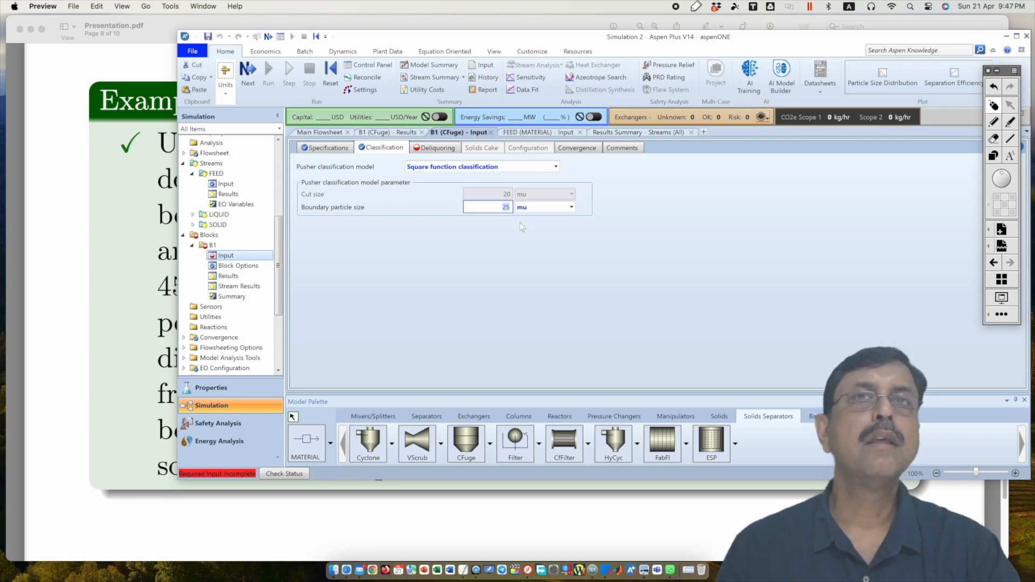
pyautogui.write('16')
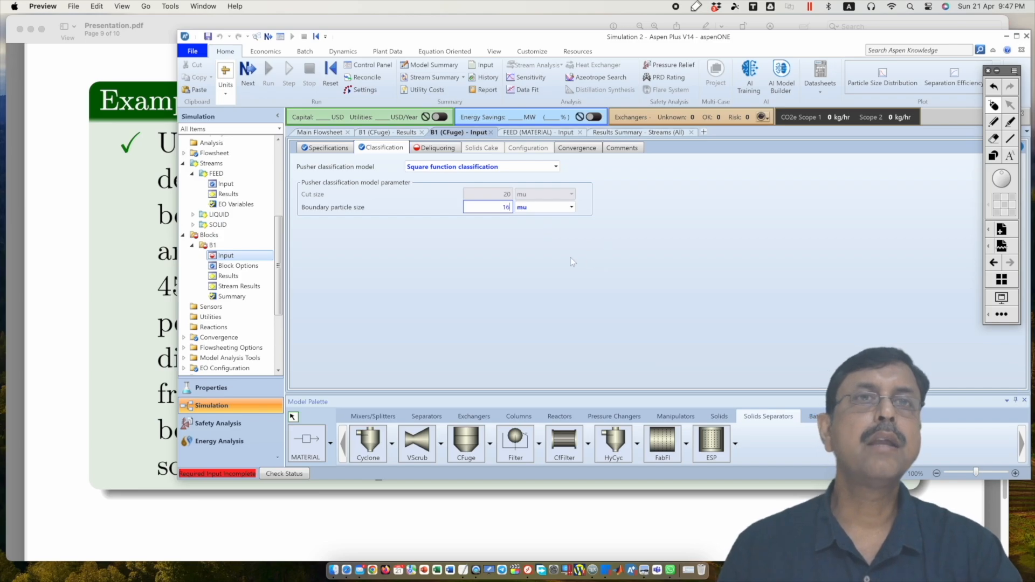
pyautogui.press('Return')
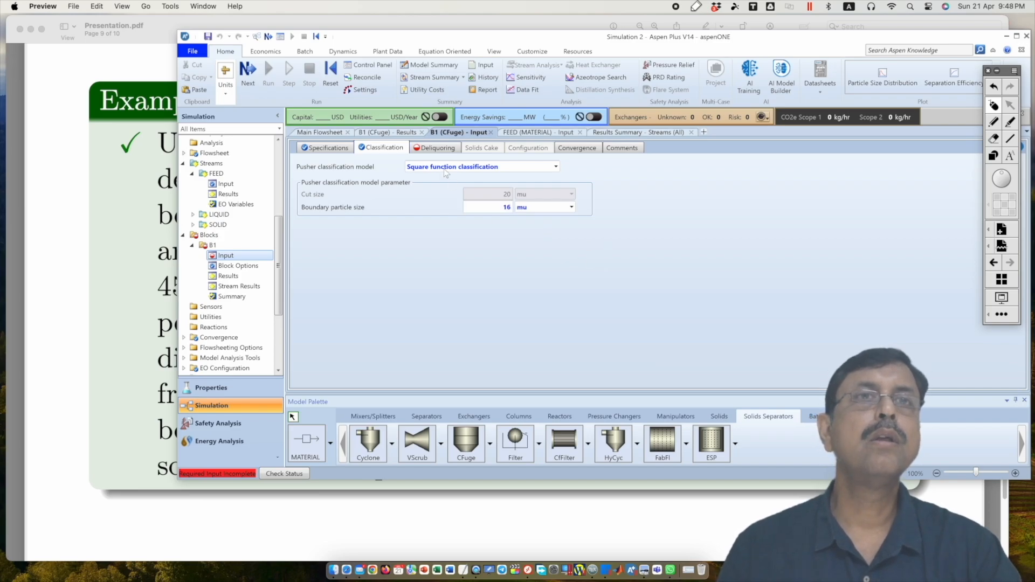
# Set B1's pusher deliquoring model to Plug and film flow and look up its saturation and wetting parameters in Presentation.pdf.
pyautogui.click(437, 147)
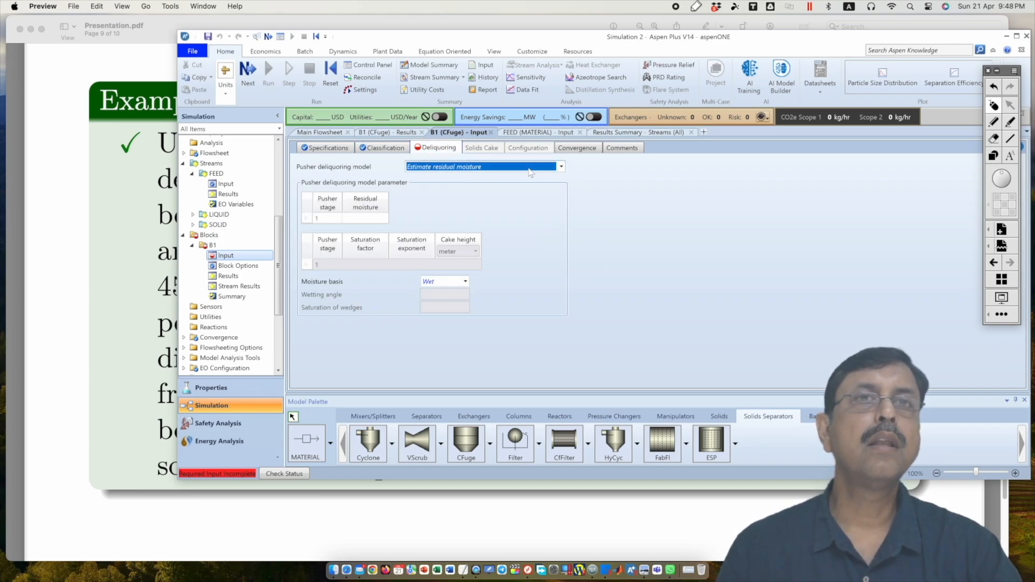
pyautogui.click(560, 168)
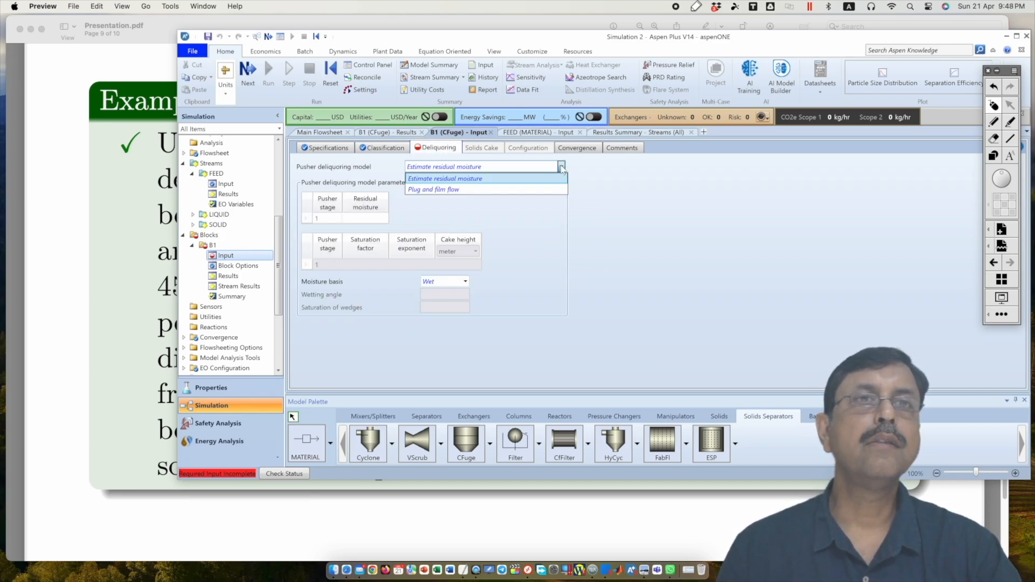
pyautogui.click(494, 190)
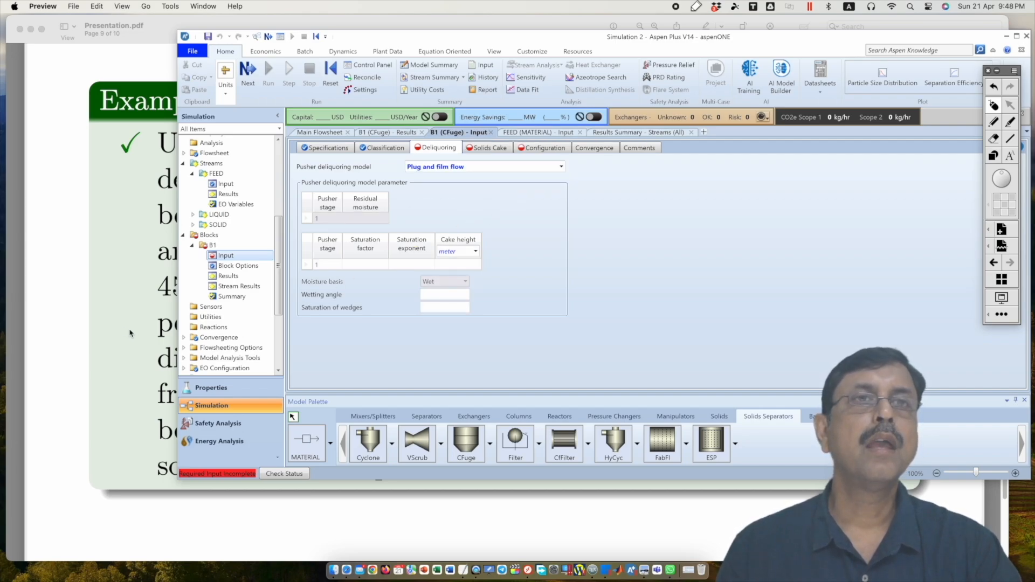
pyautogui.click(113, 328)
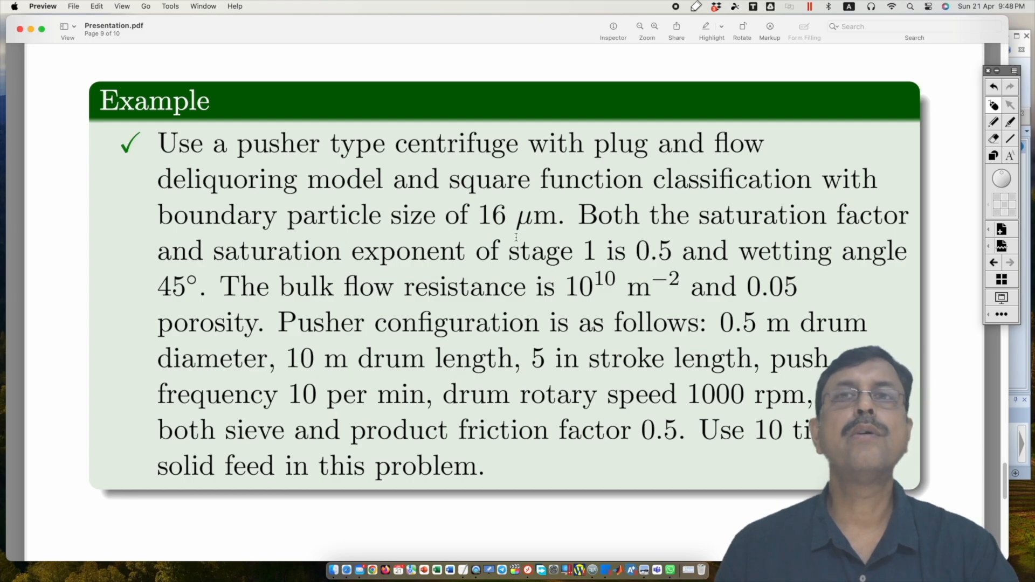